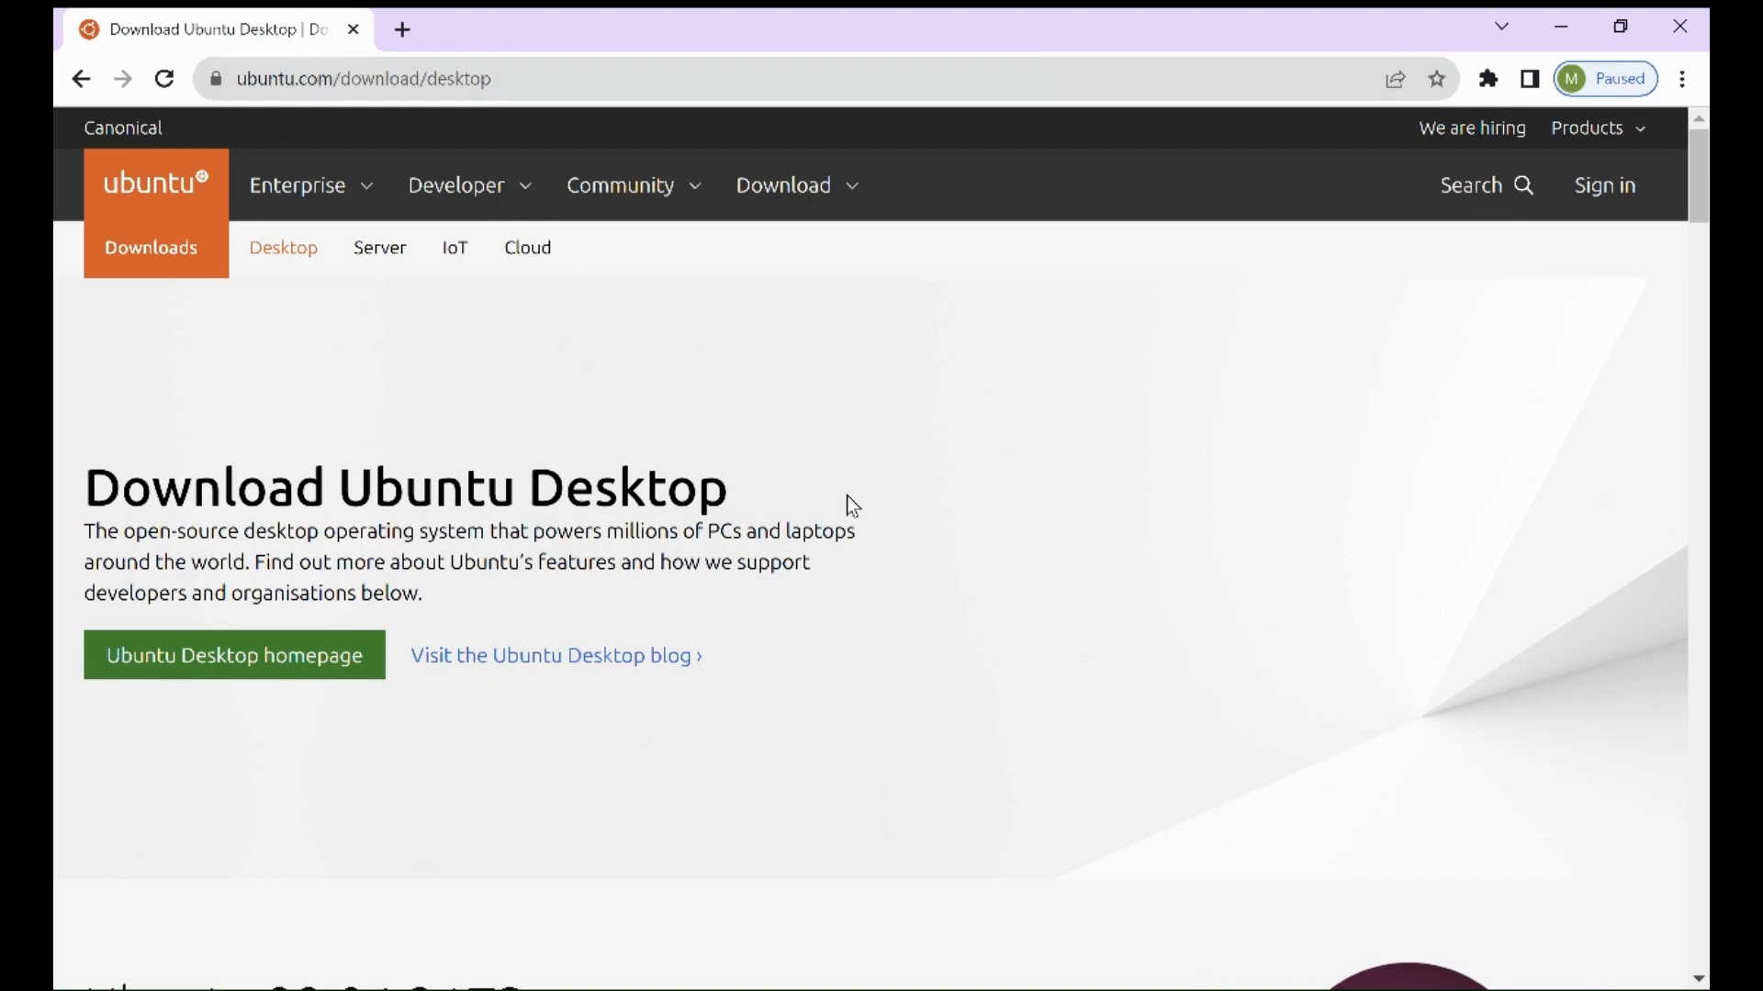
# - Start the Ubuntu 22.04.3 LTS desktop ISO download from the ubuntu.com download page
pyautogui.scroll(-5, 846, 500)
pyautogui.scroll(-5, 852, 505)
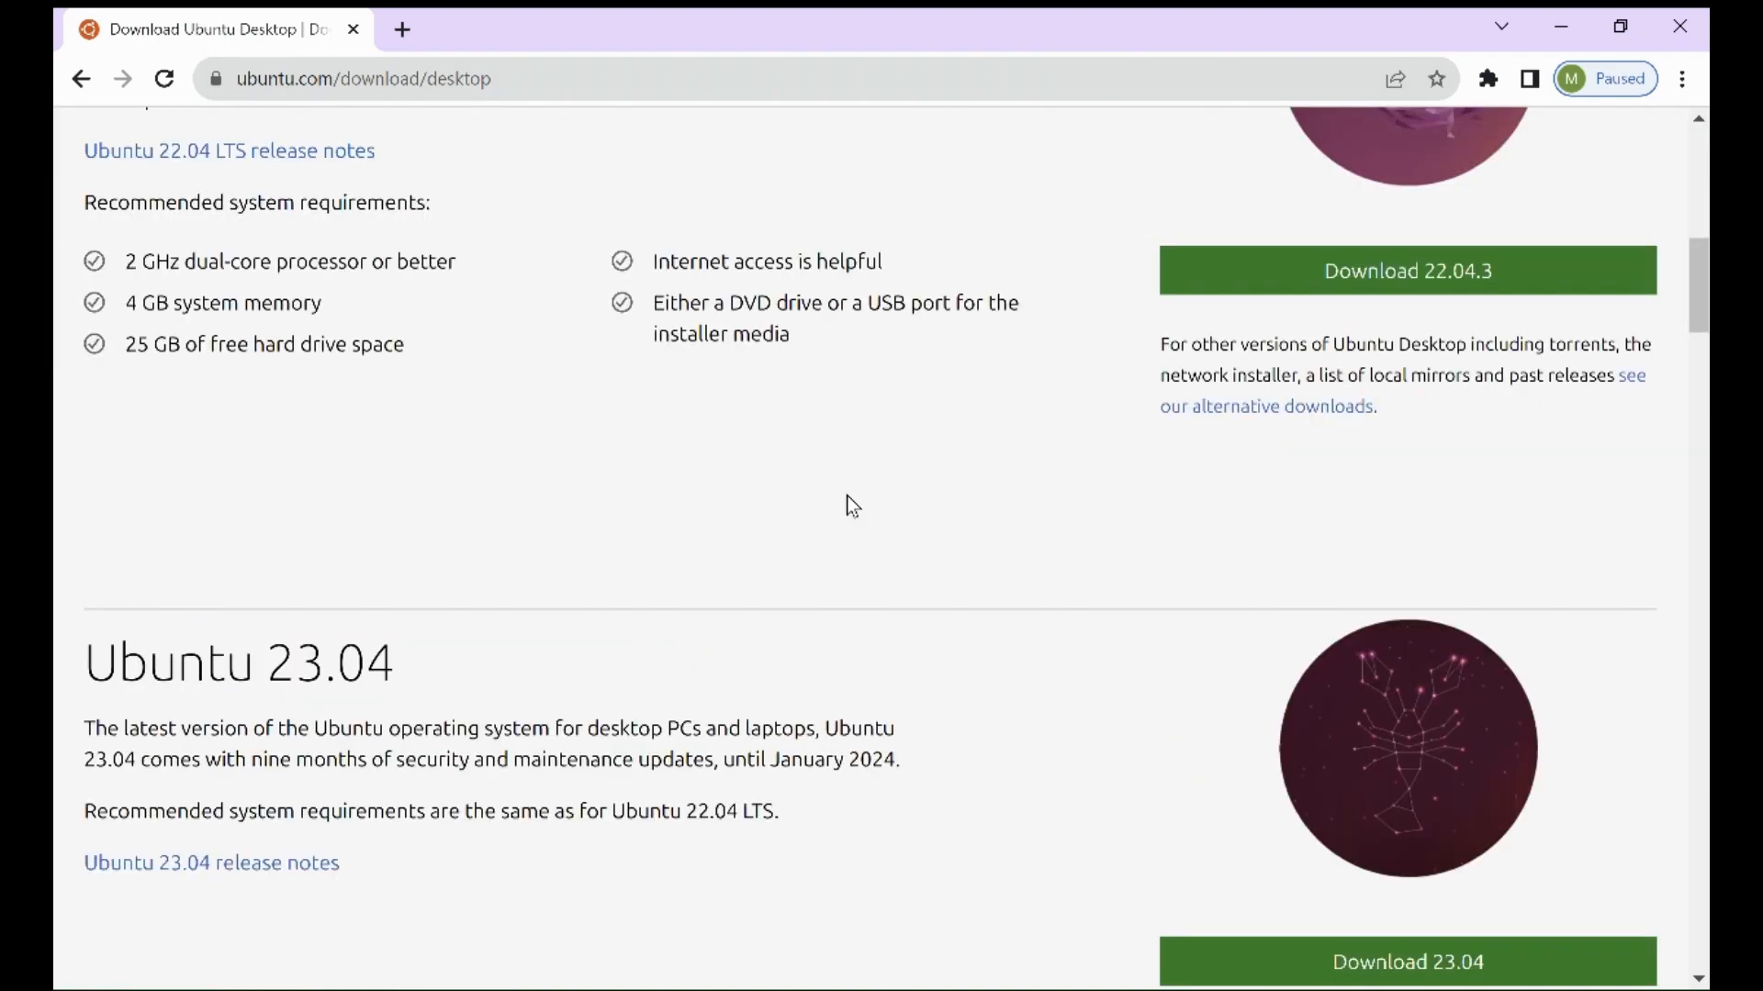
pyautogui.scroll(-5, 925, 501)
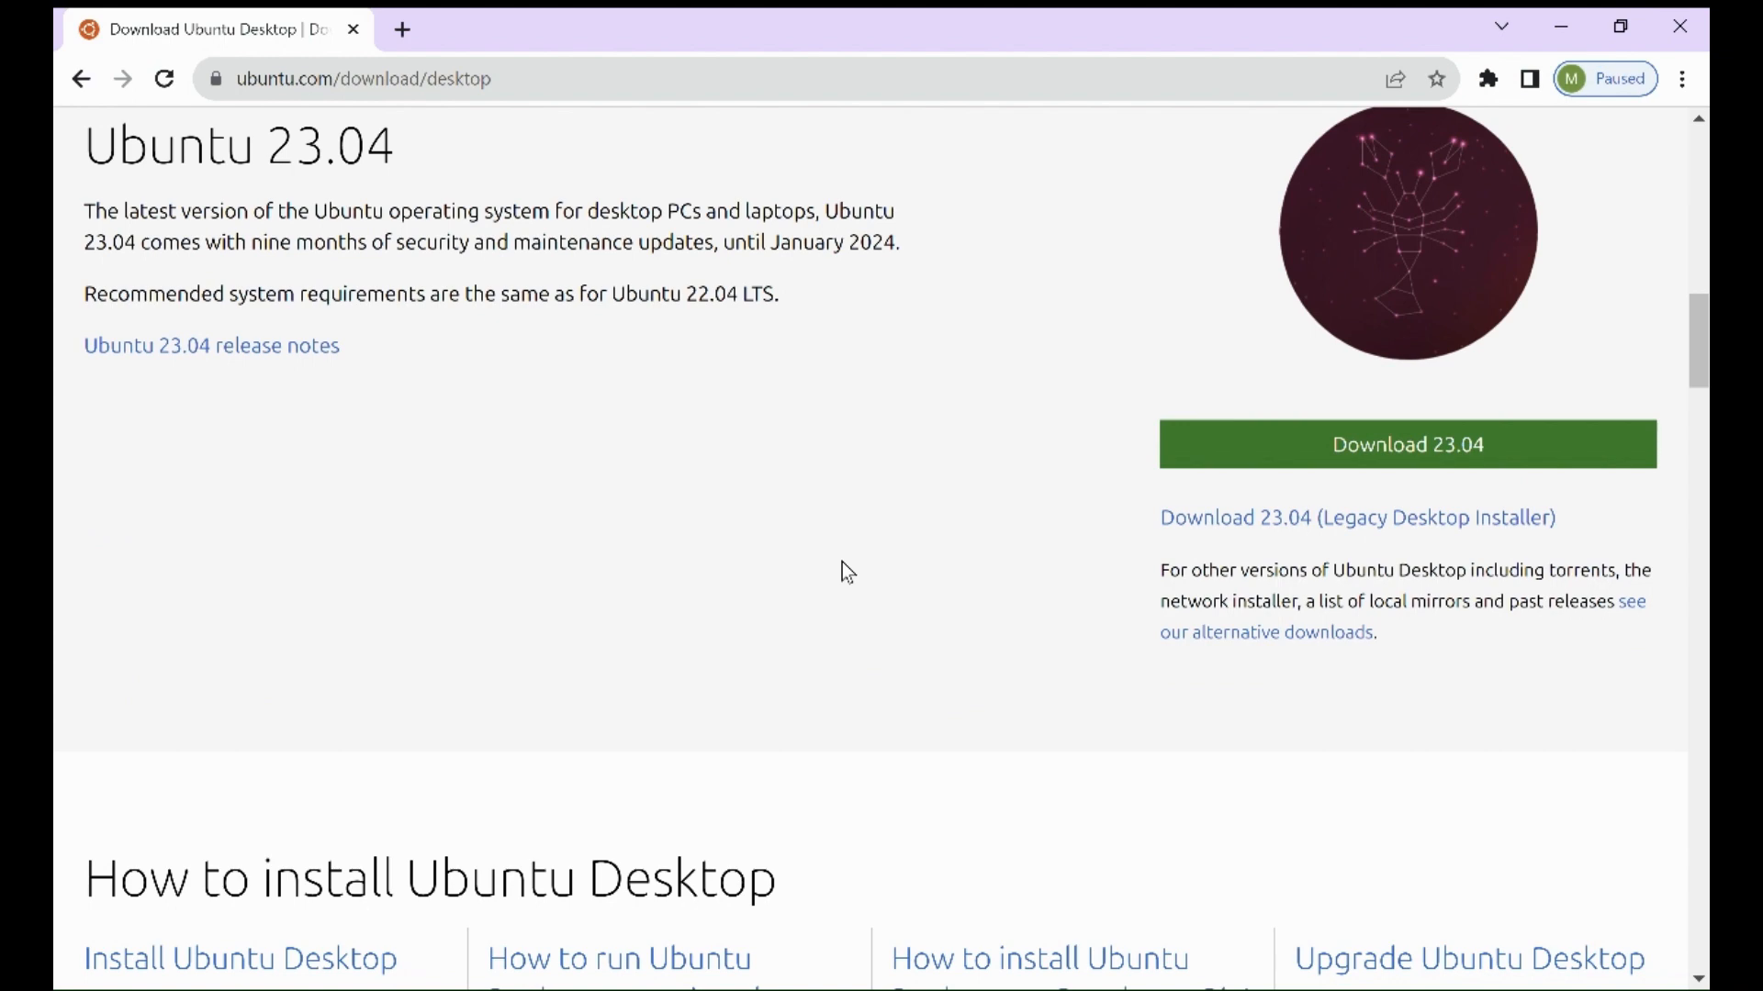
pyautogui.scroll(5, 842, 569)
pyautogui.scroll(3, 837, 560)
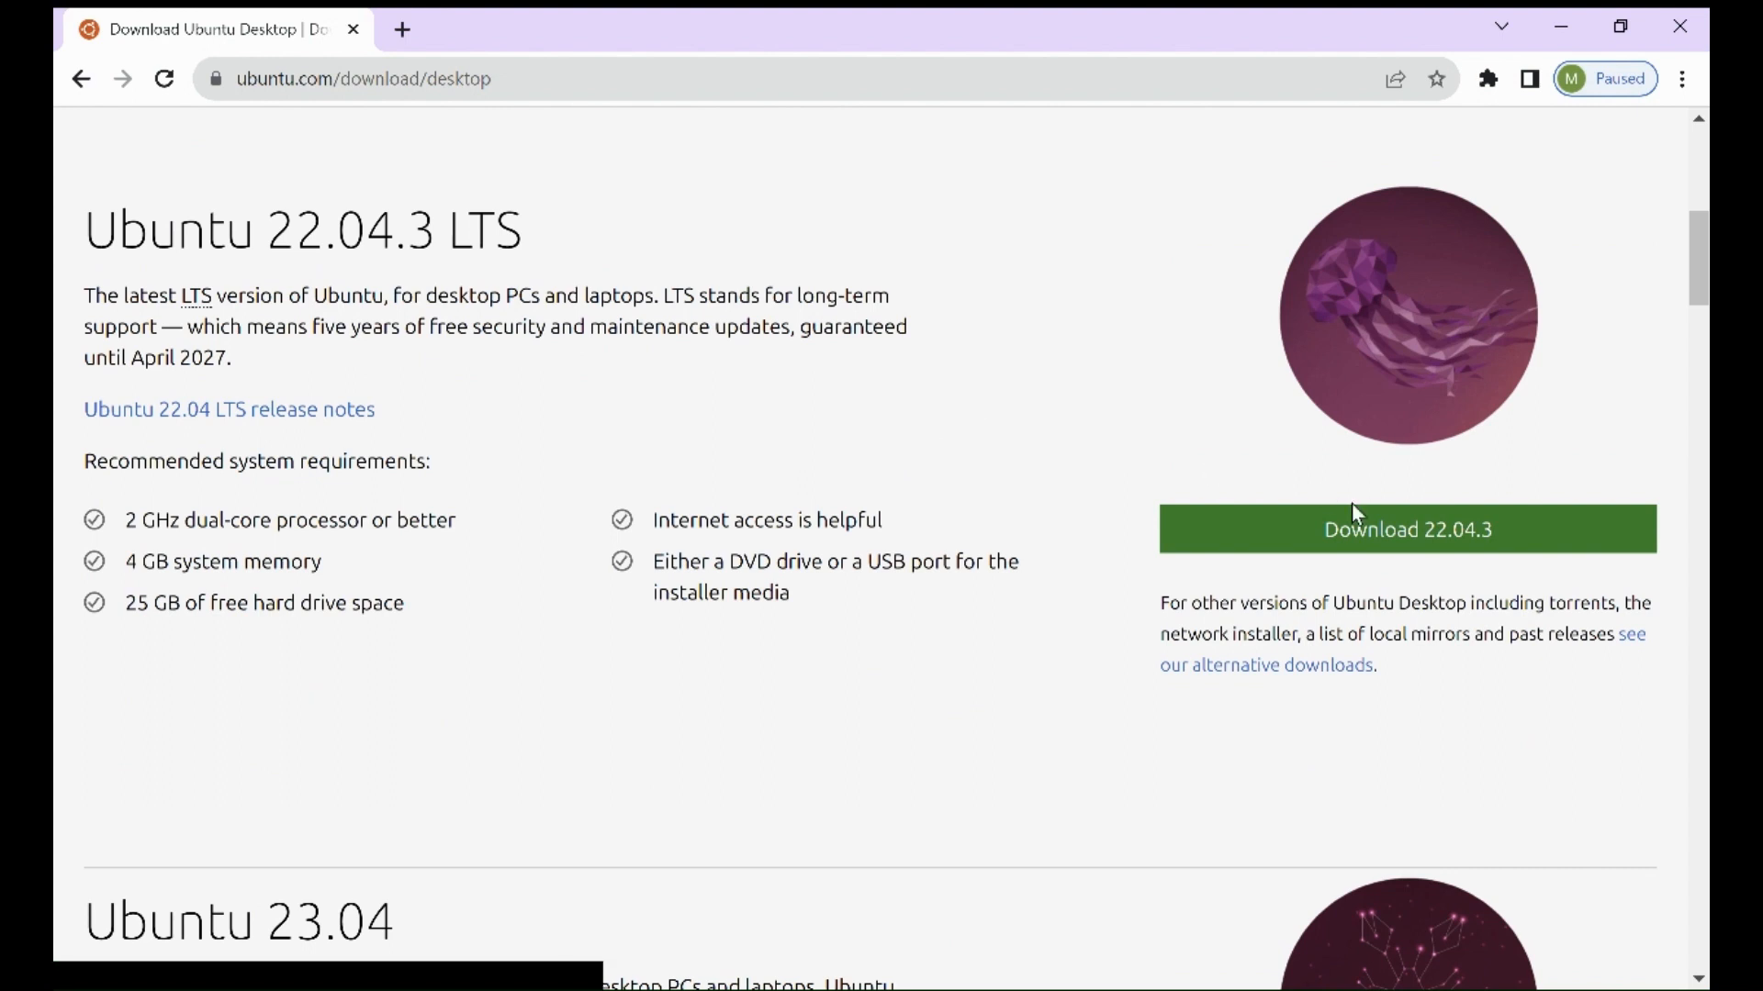
pyautogui.click(1396, 543)
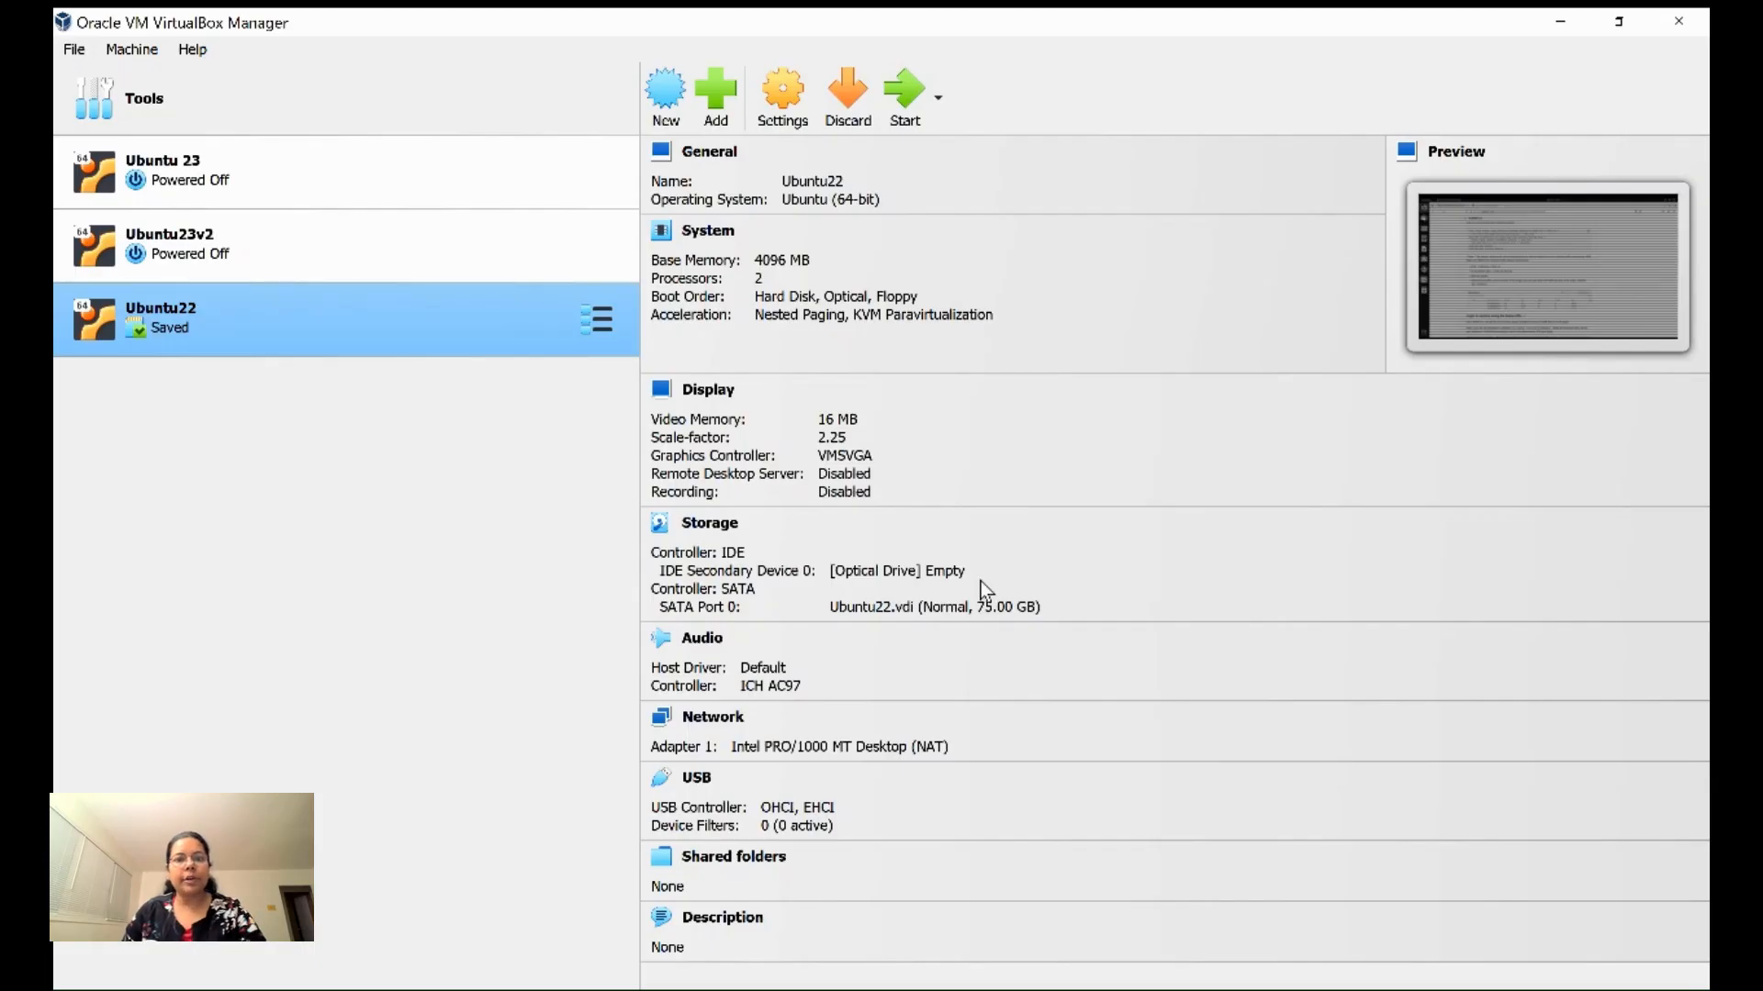
# - Create a new VM named Ubuntu and choose Other in the ISO Image list to browse for an image
pyautogui.click(668, 117)
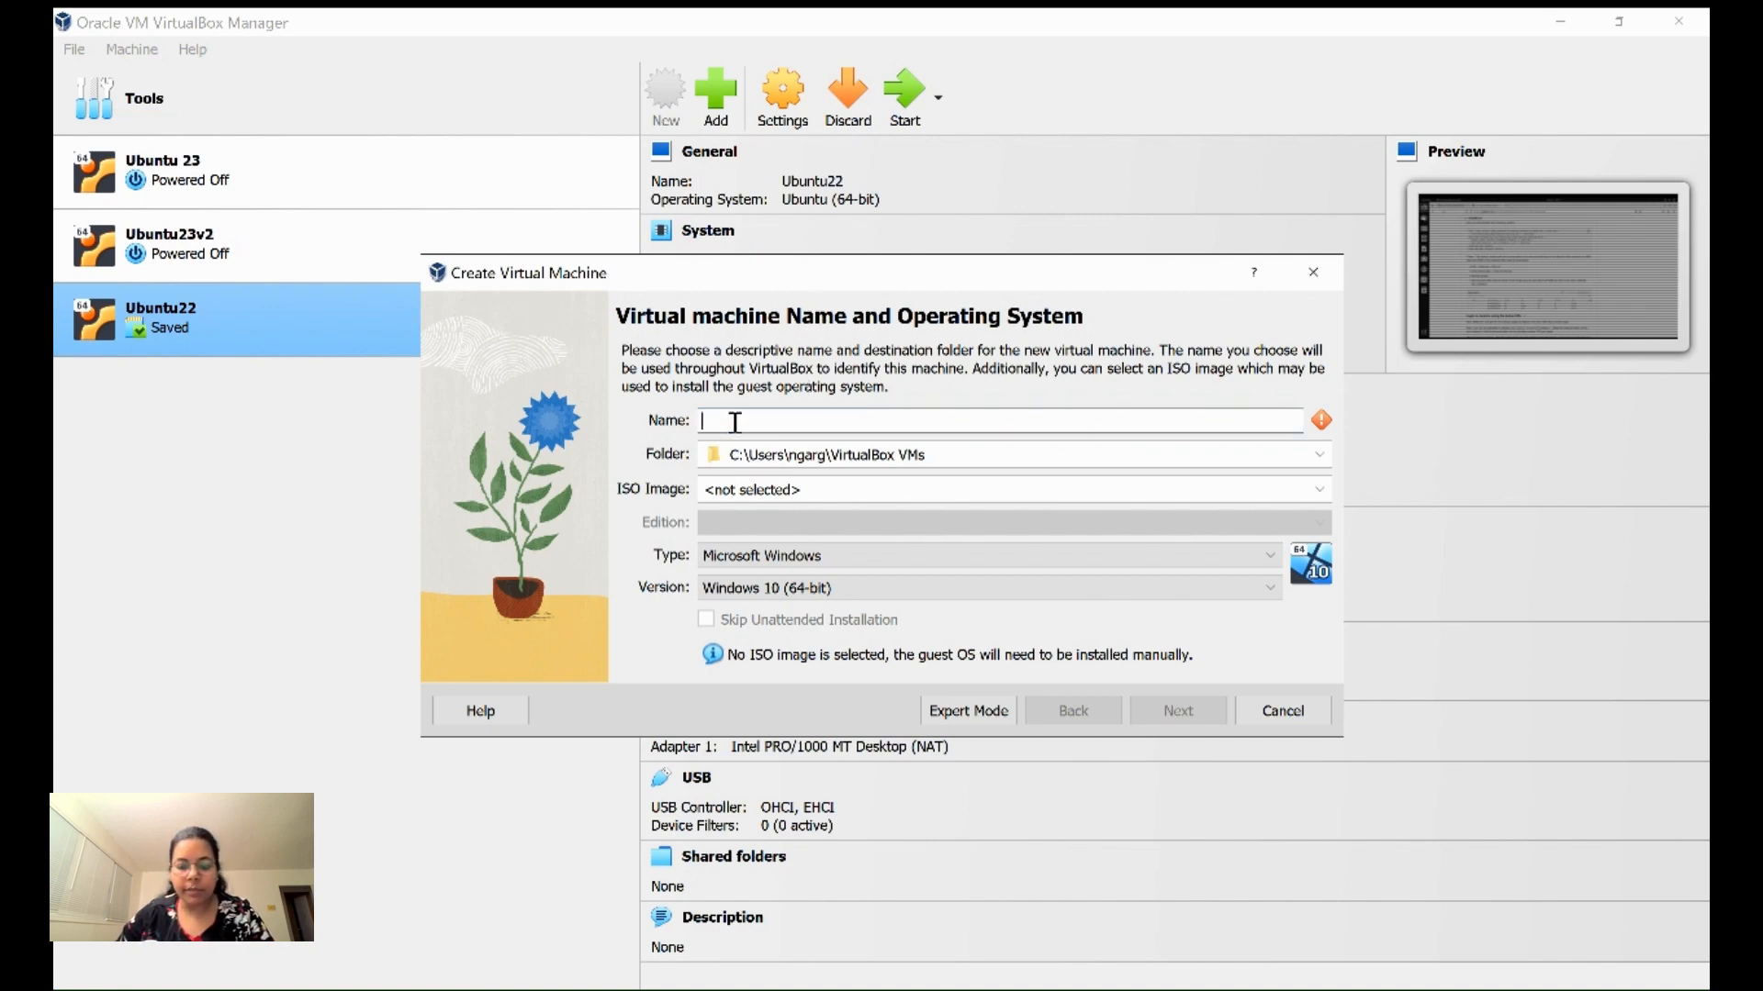
pyautogui.write('Ubuntu')
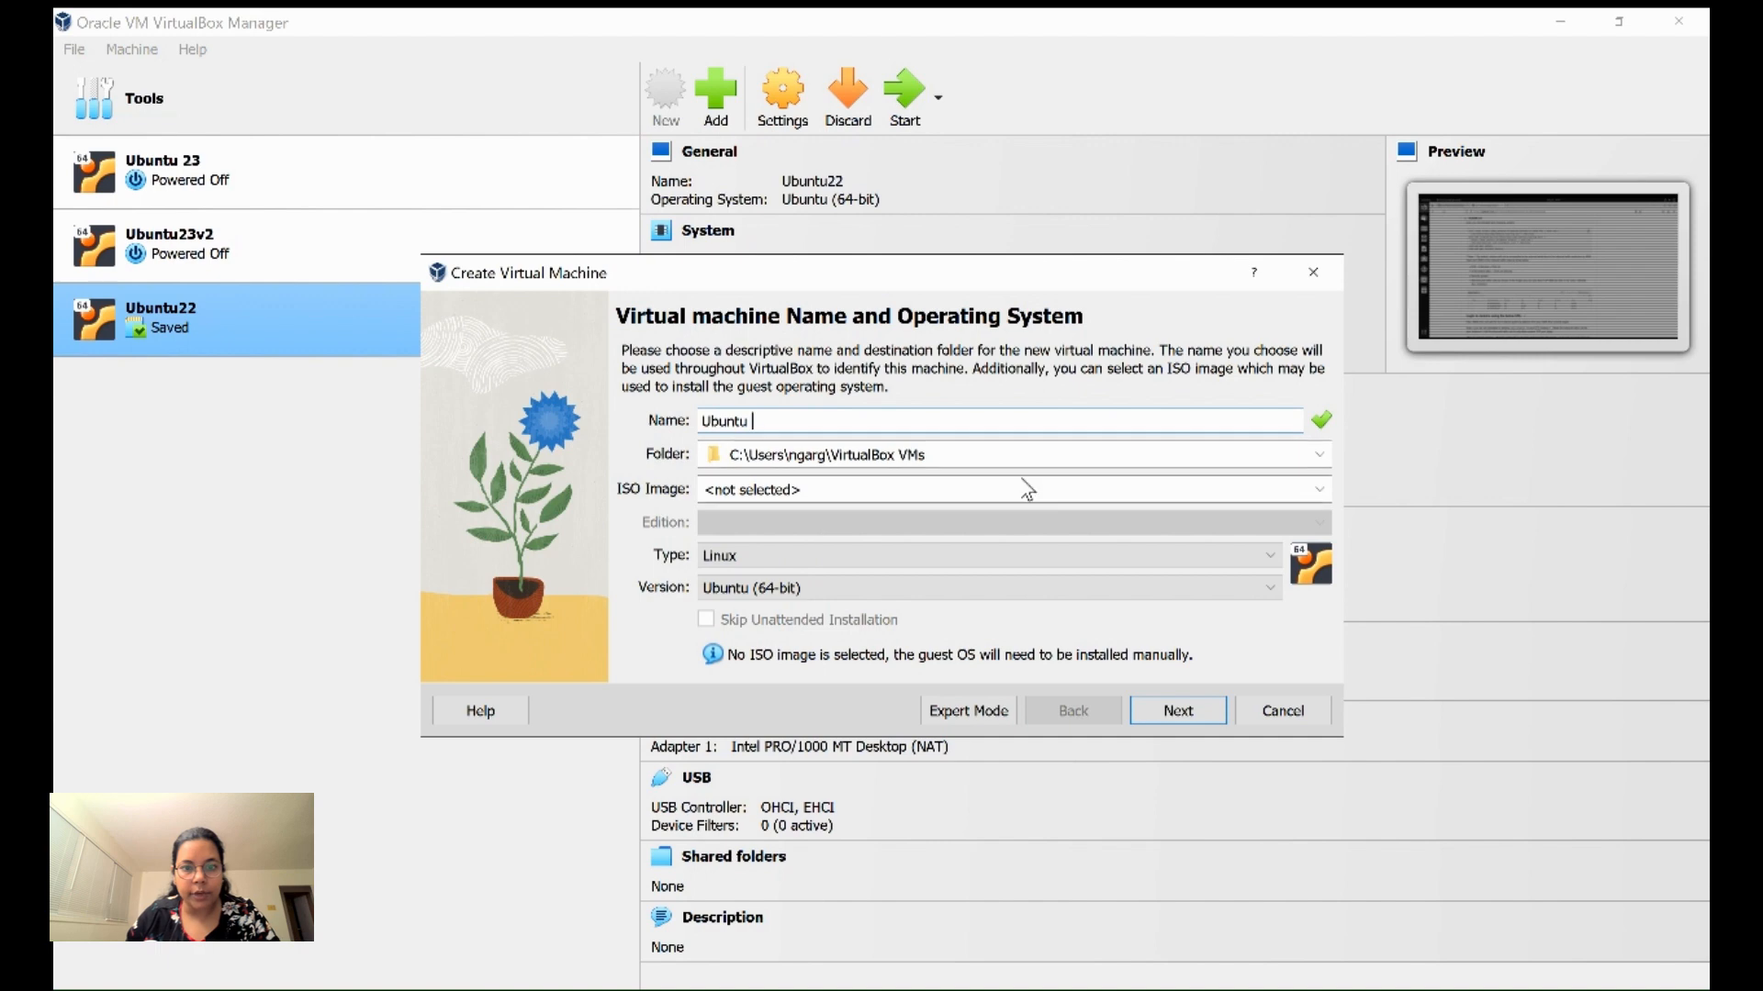
pyautogui.click(887, 489)
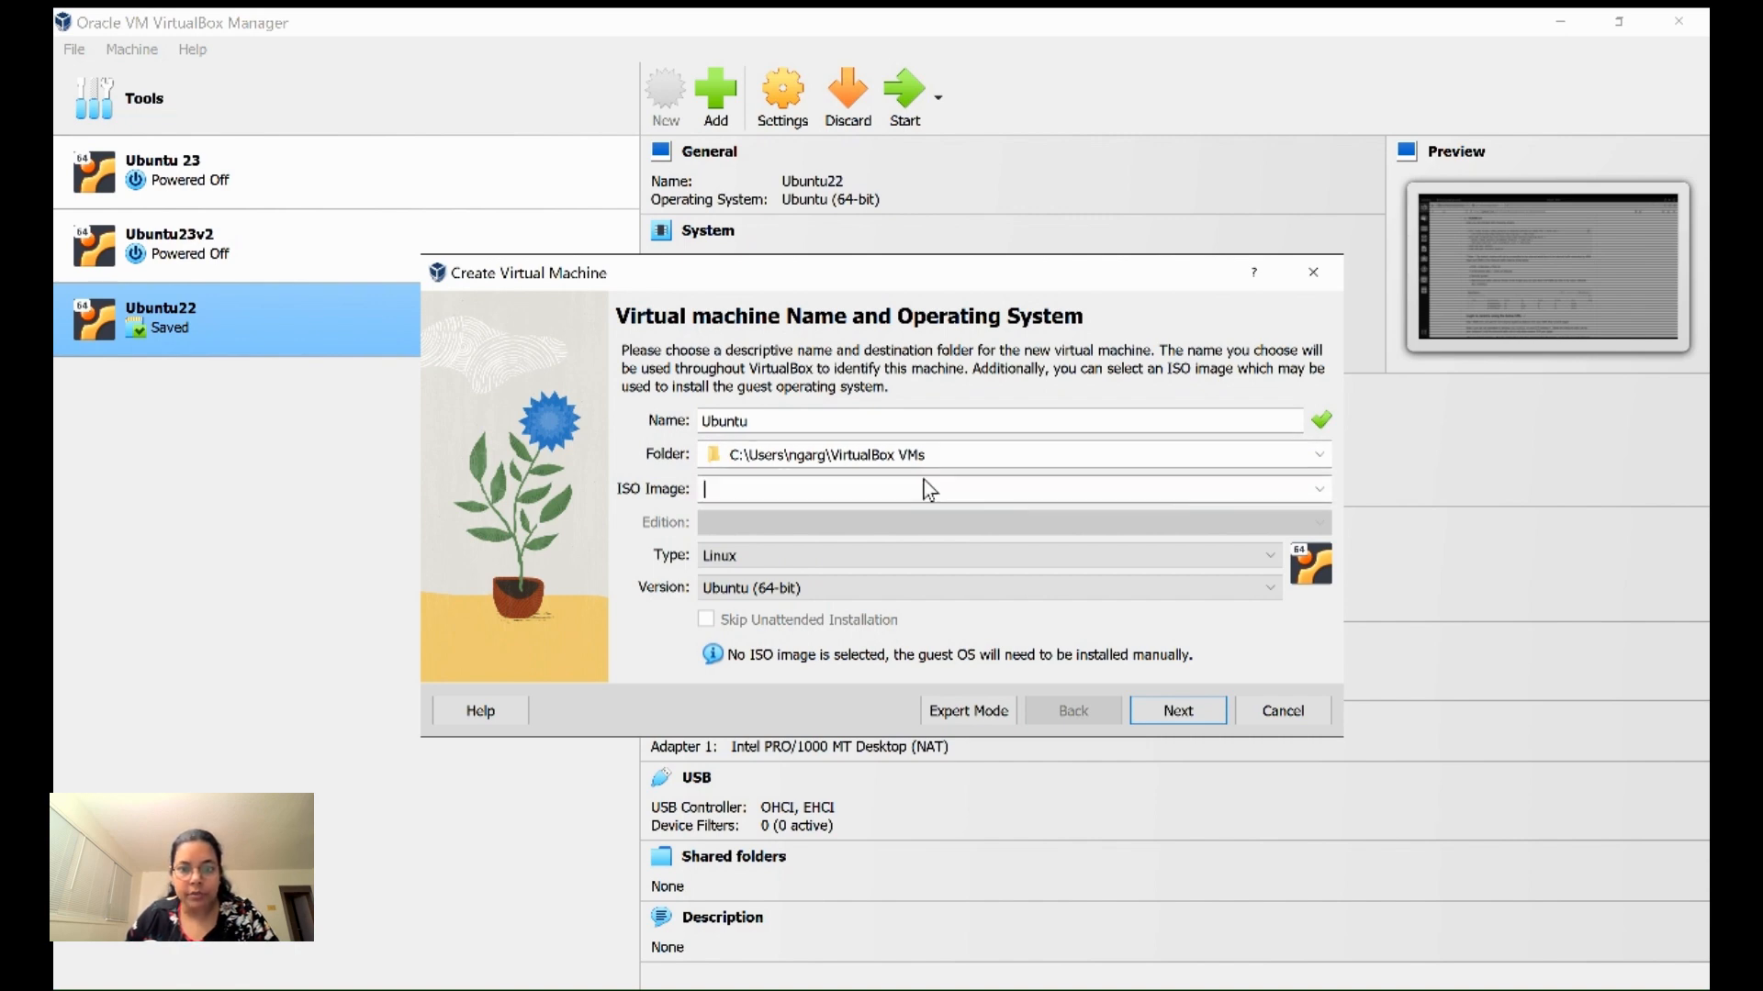
pyautogui.click(1316, 487)
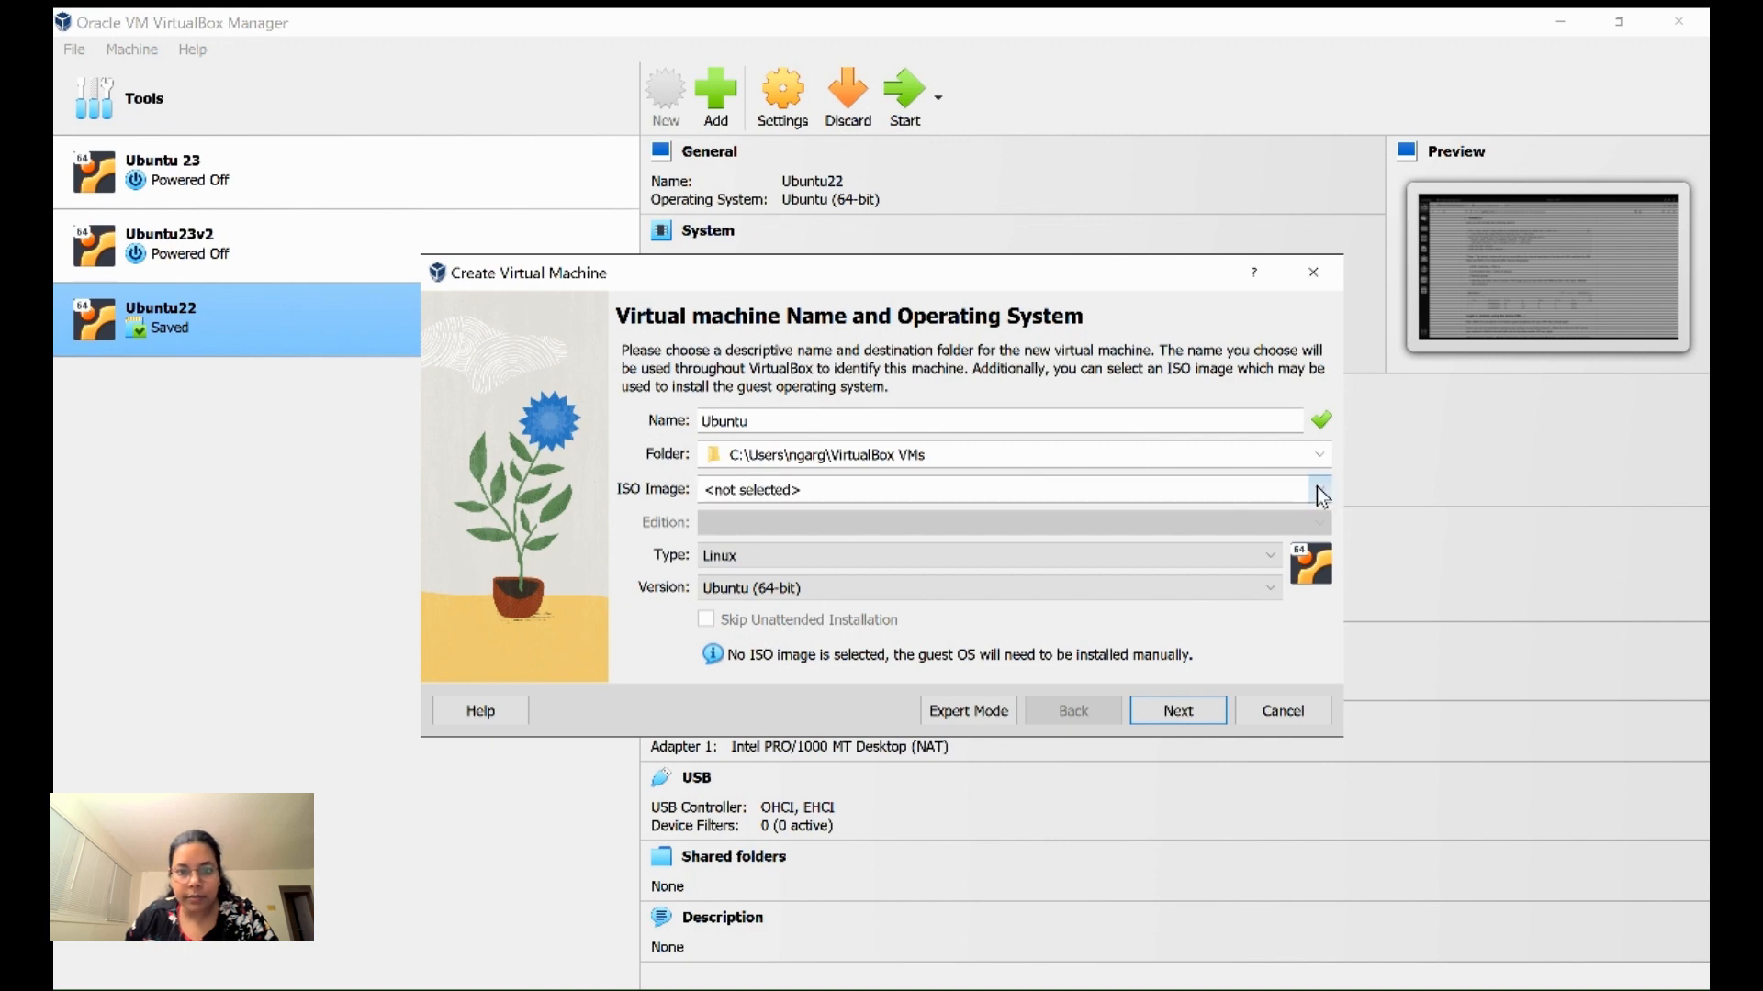
pyautogui.click(932, 498)
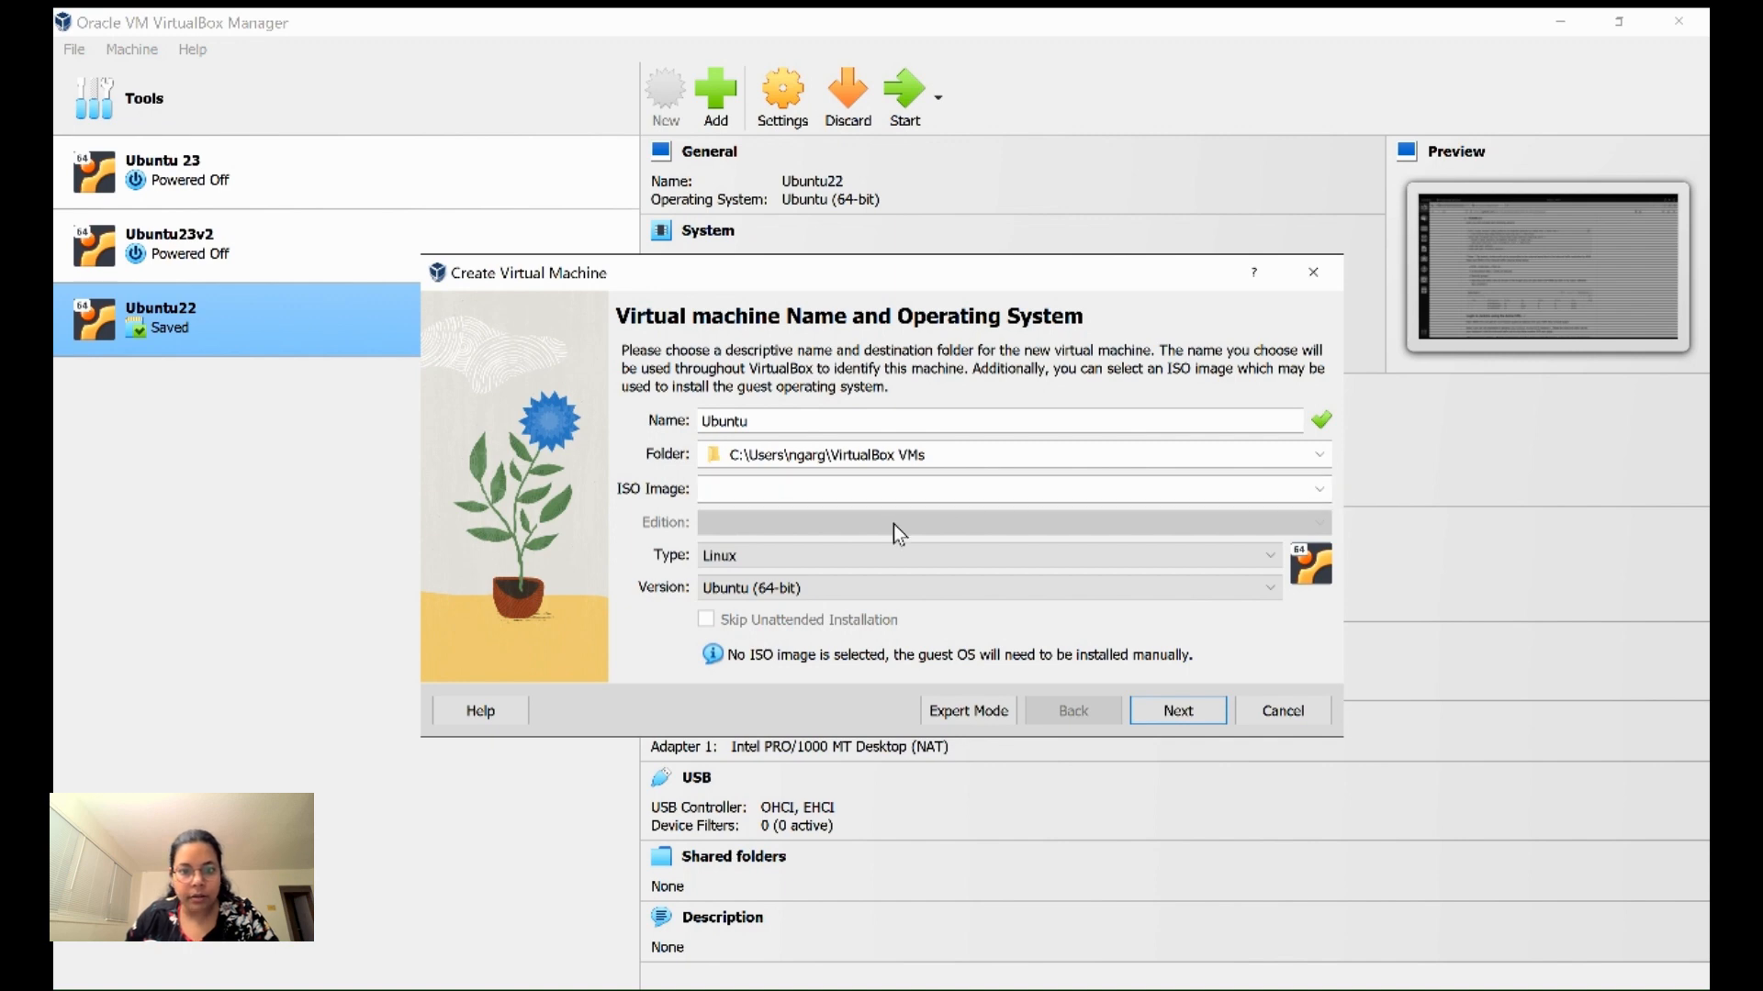
pyautogui.click(1318, 488)
pyautogui.click(828, 533)
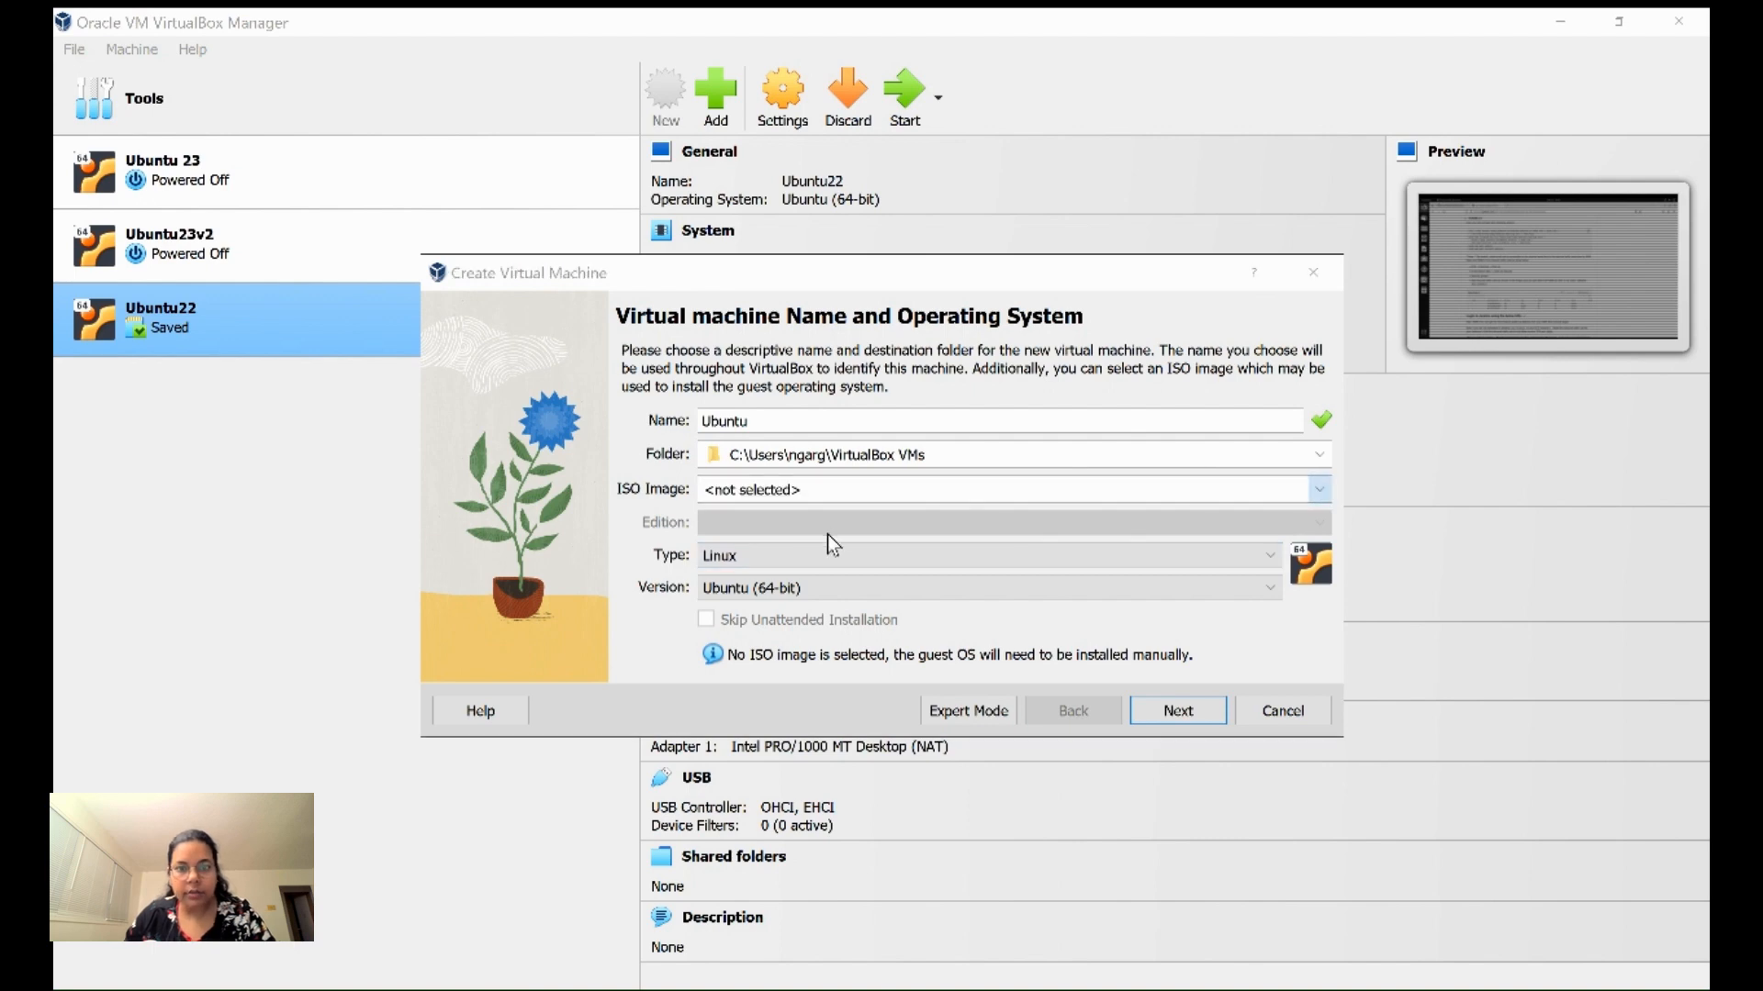
pyautogui.scroll(10, 551, 495)
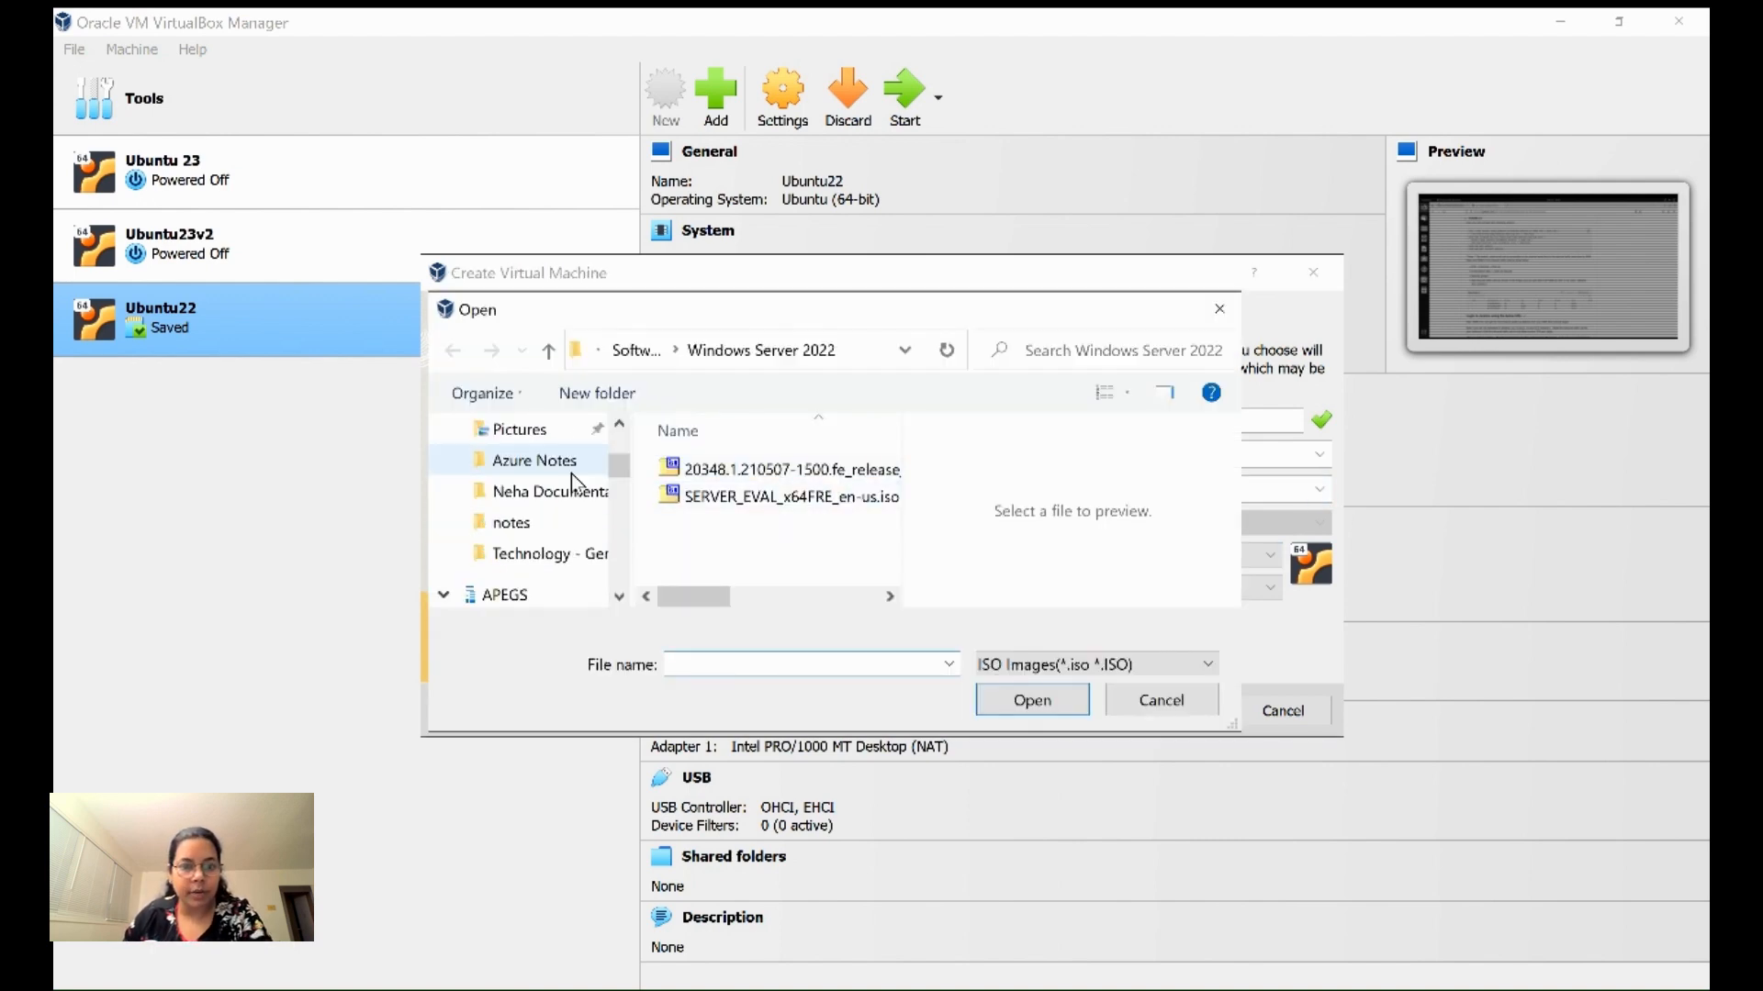
# - Attach ubuntu-22.04.3-desktop-amd64.iso from Downloads and advance to the unattended install page
pyautogui.click(548, 514)
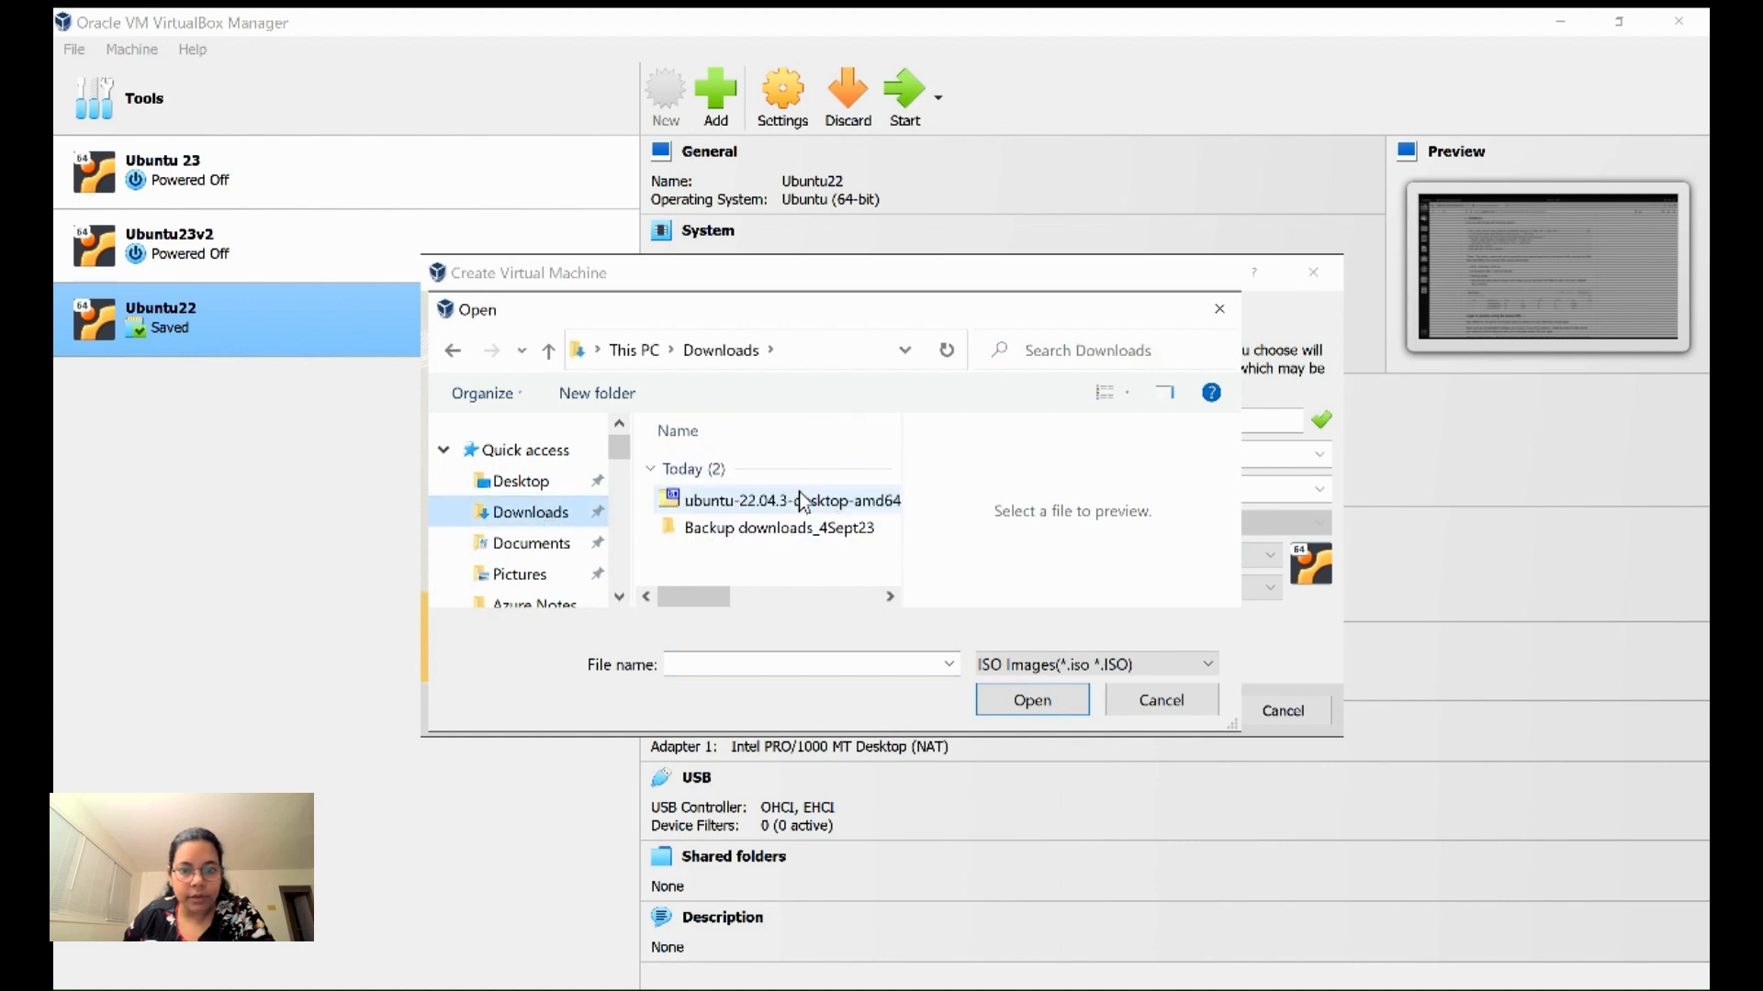
pyautogui.click(773, 505)
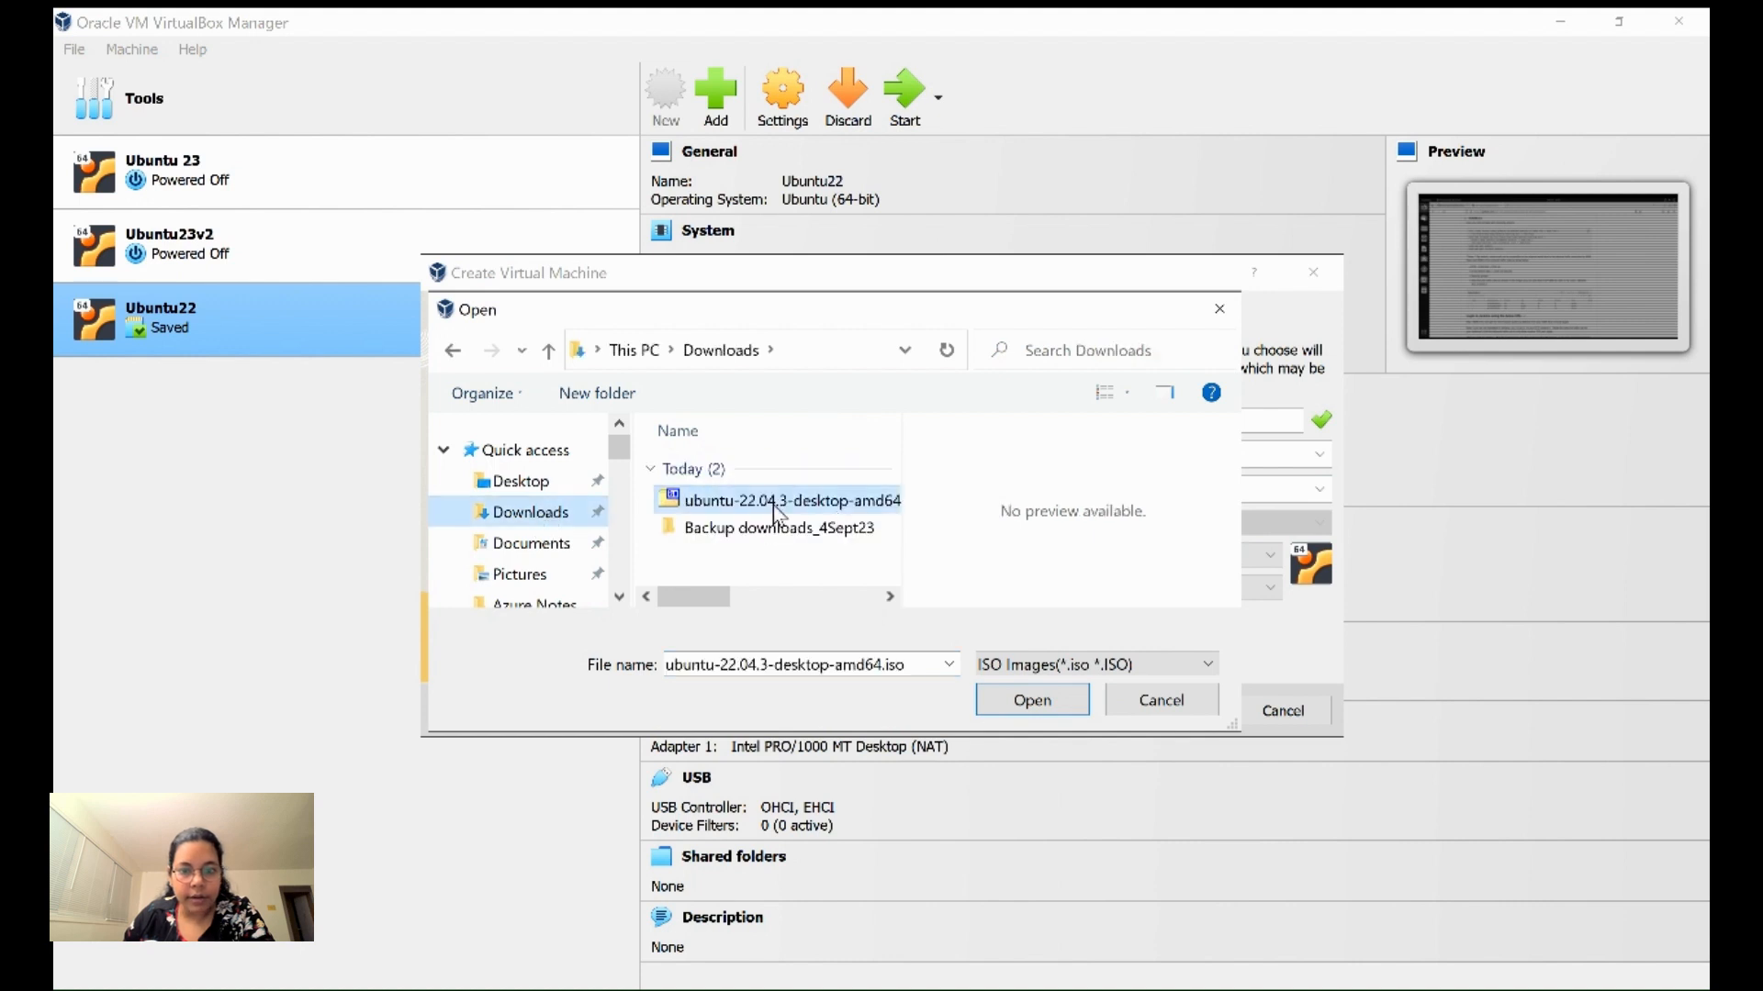
pyautogui.click(1015, 705)
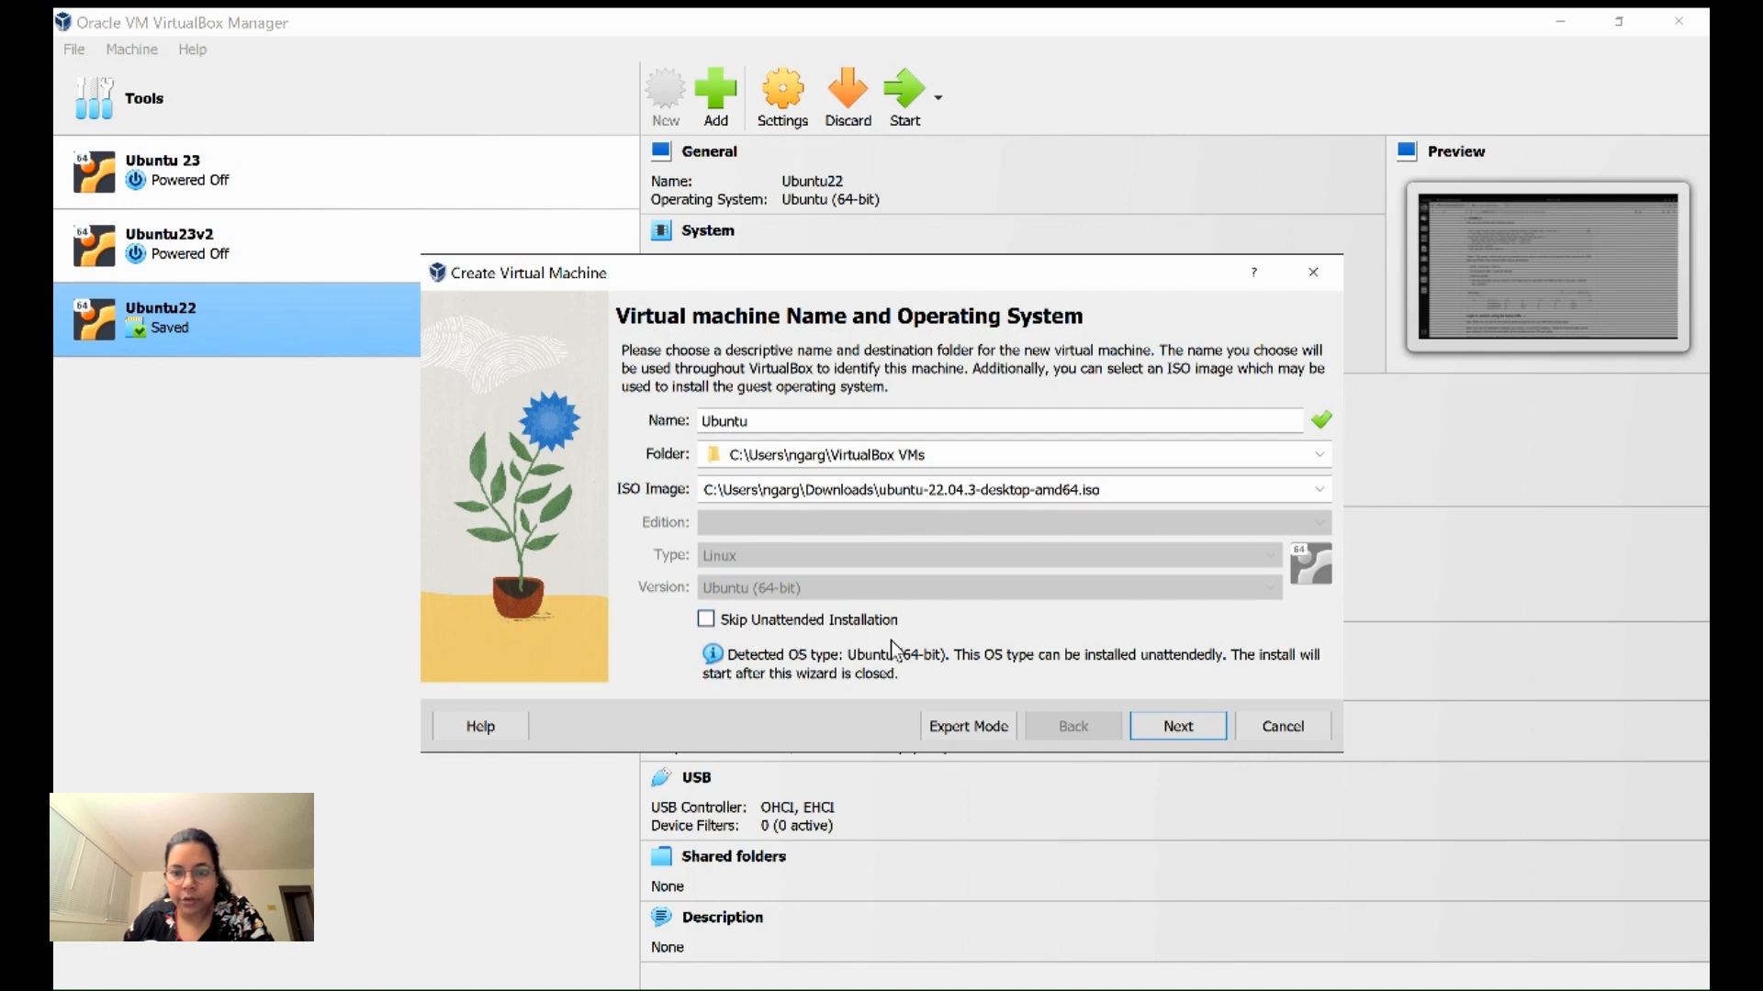
pyautogui.click(1176, 726)
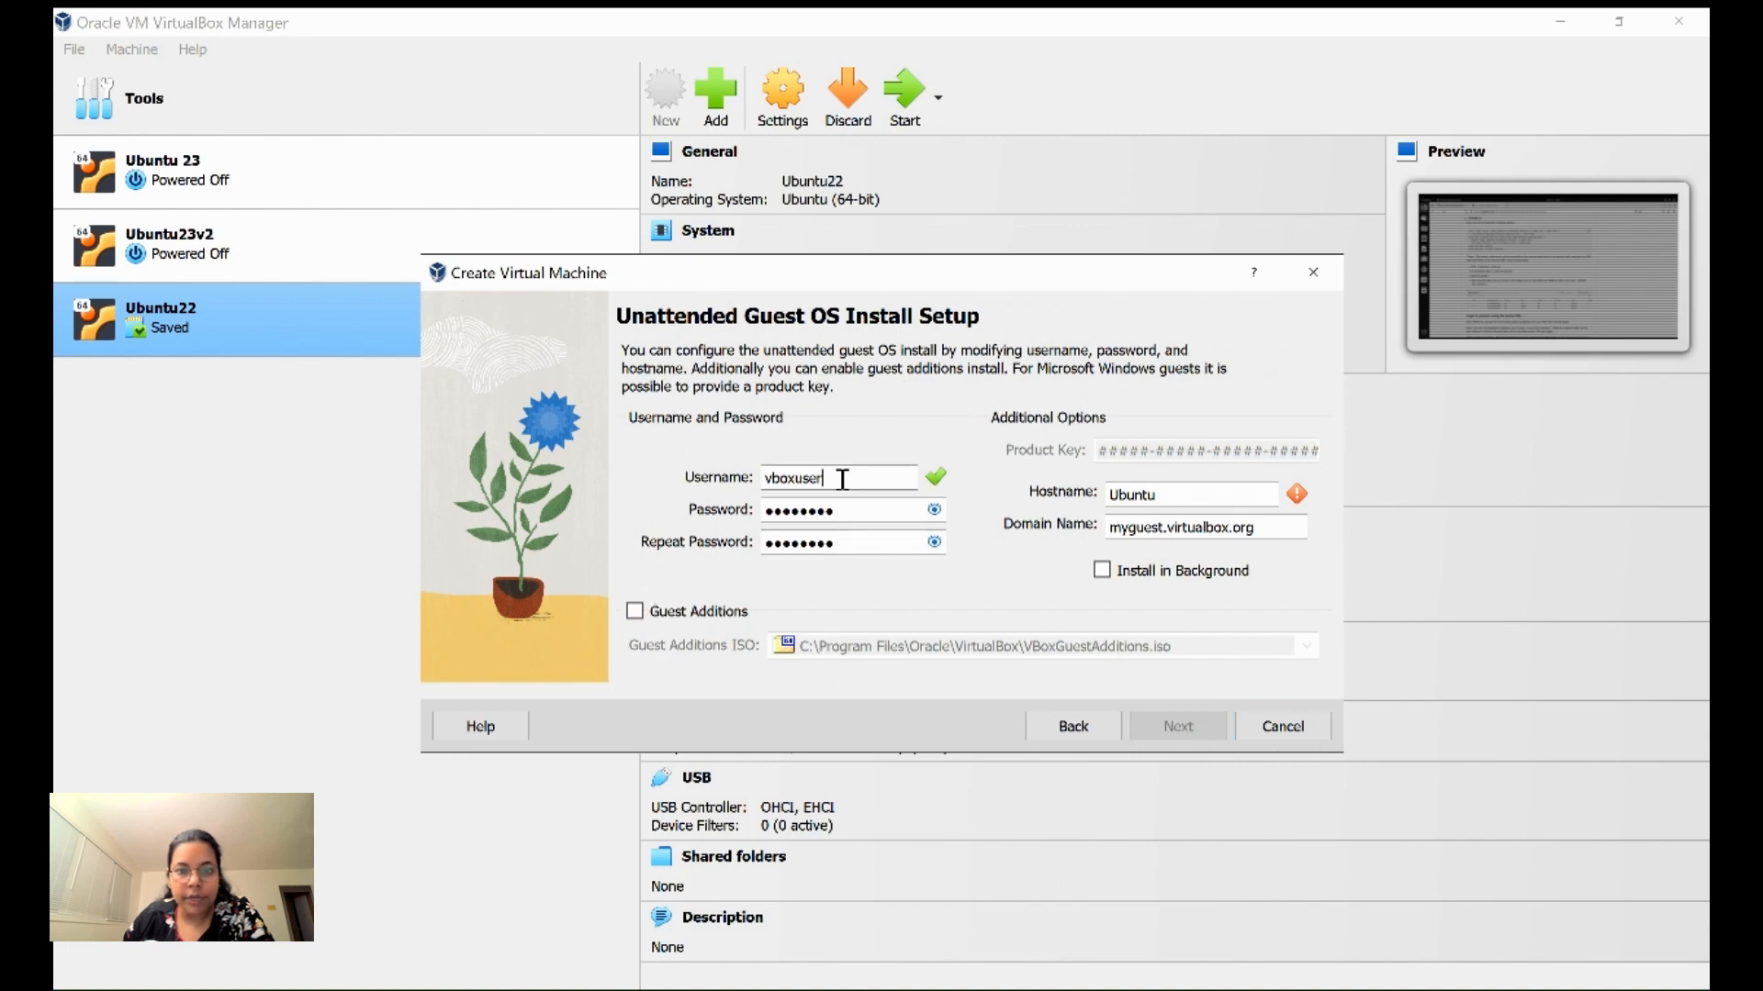
# - Enter the guest username and matching password, set hostname Ubuntu22v2, and enable Guest Additions
pyautogui.moveTo(840, 478); pyautogui.dragTo(734, 481)
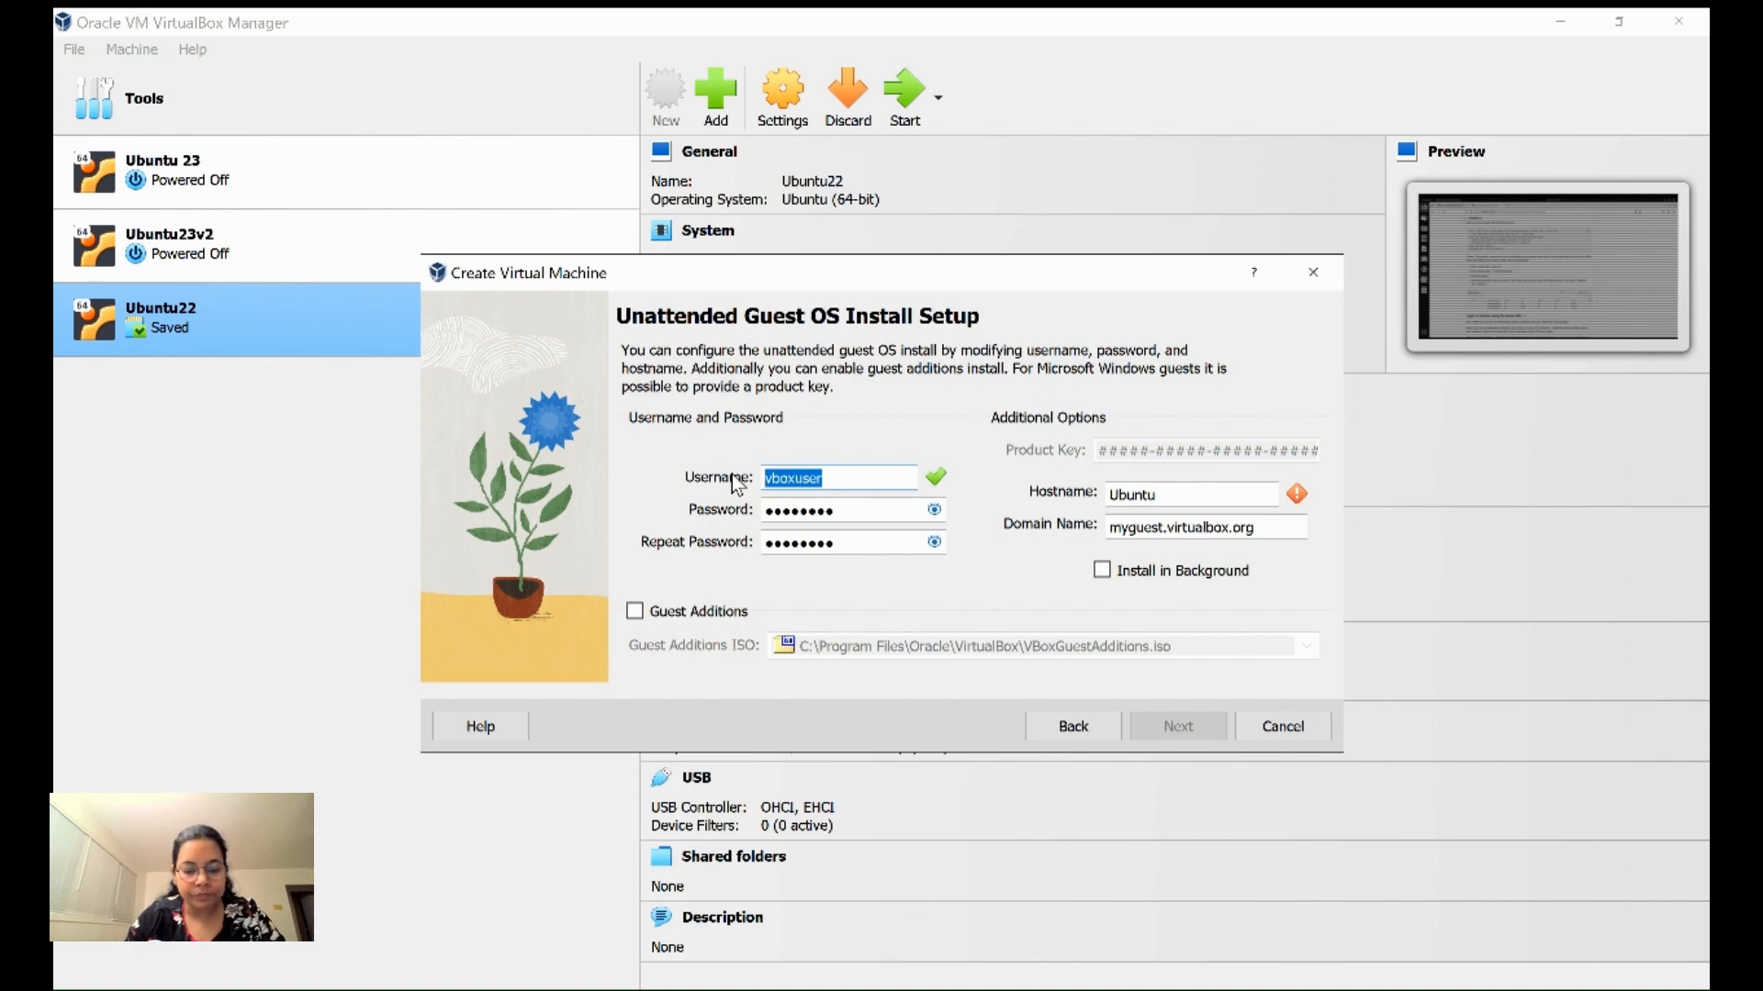
pyautogui.press('Tab')
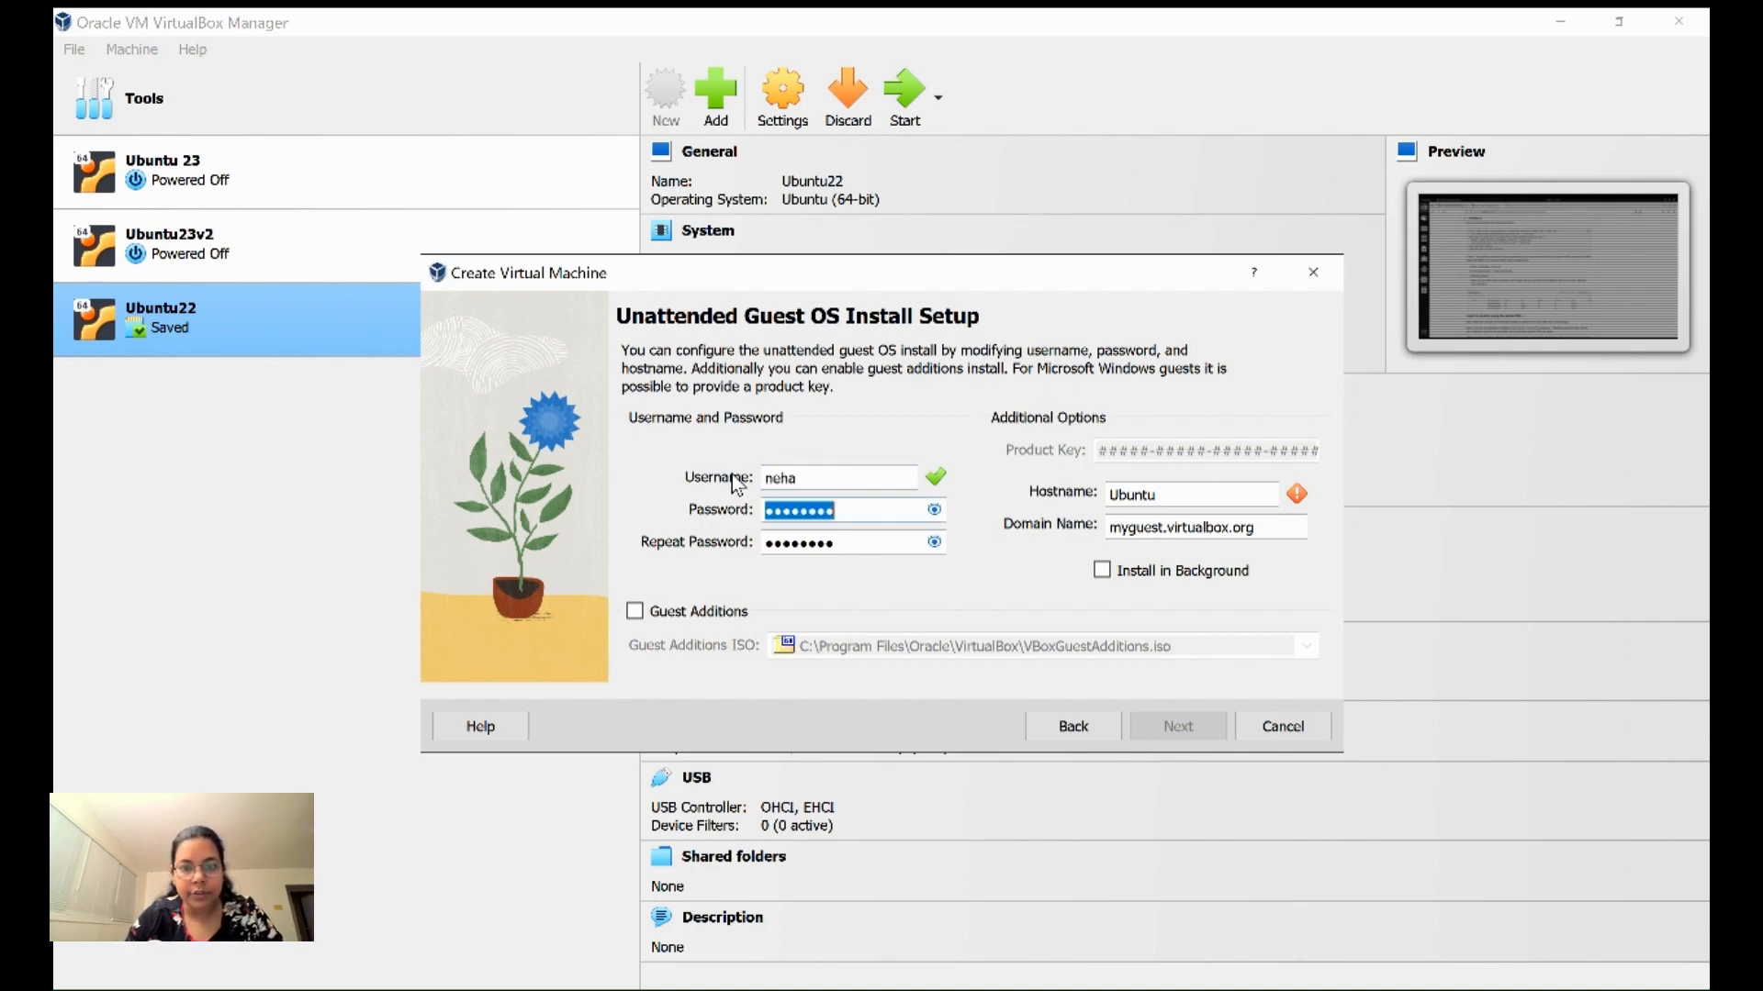
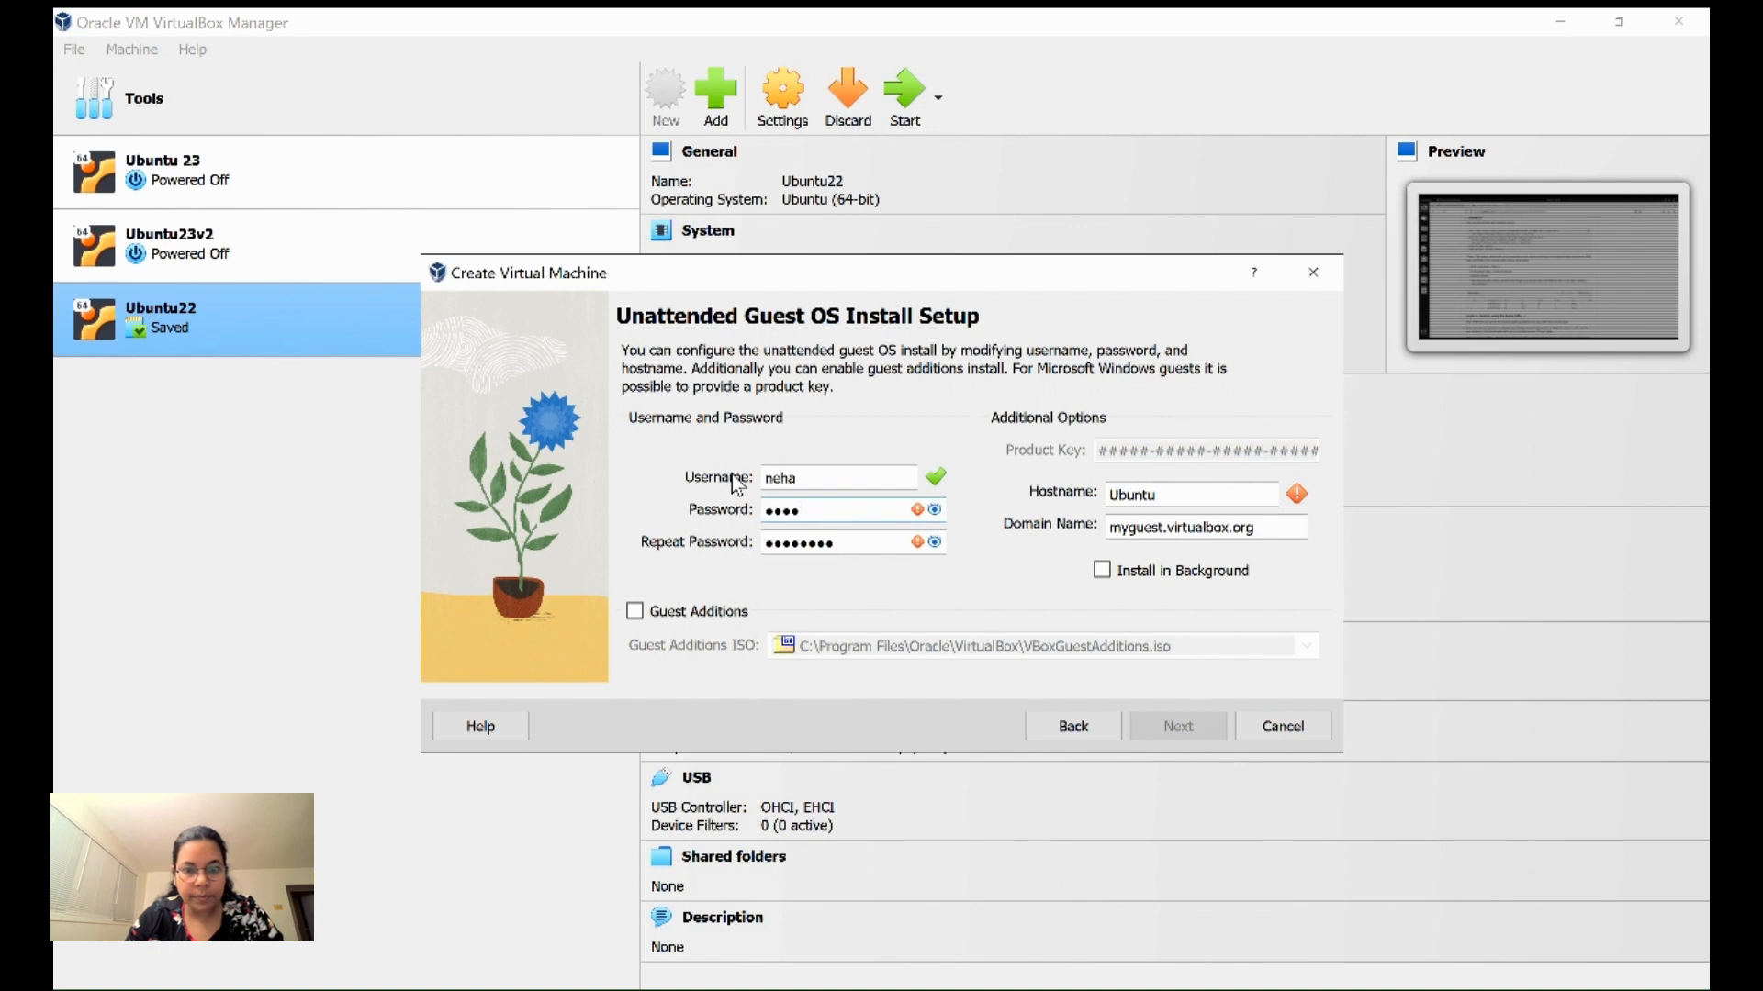
pyautogui.press('Tab')
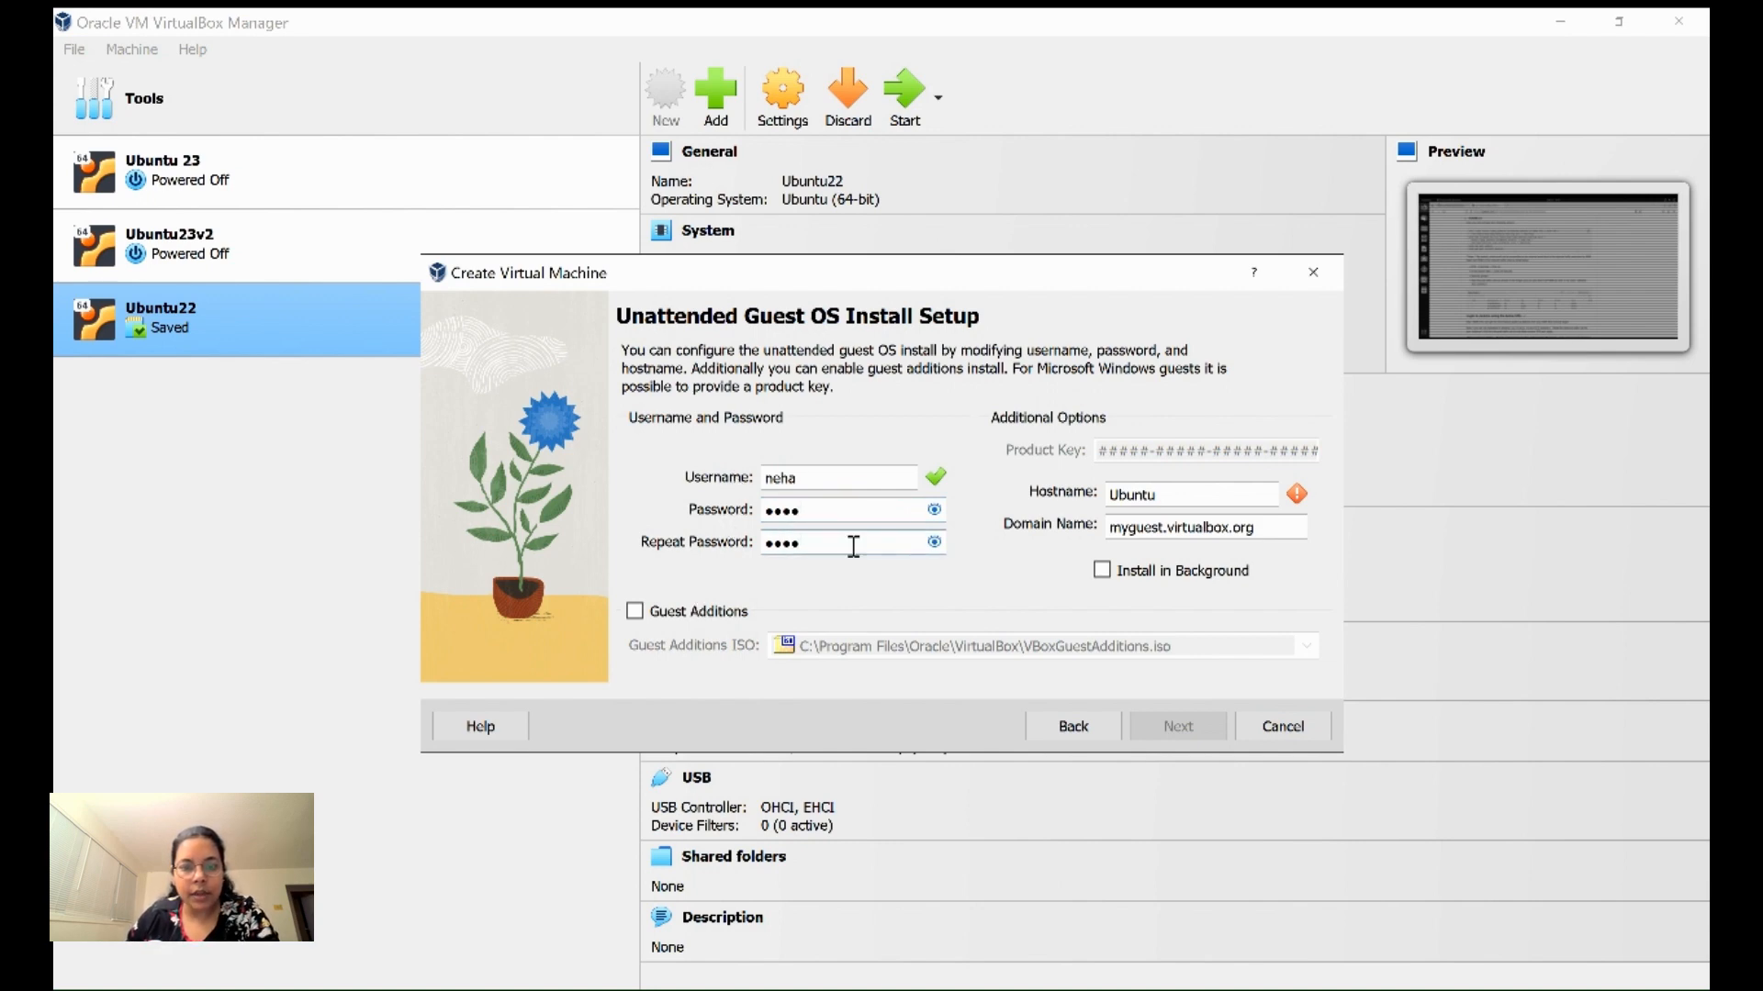
pyautogui.click(635, 613)
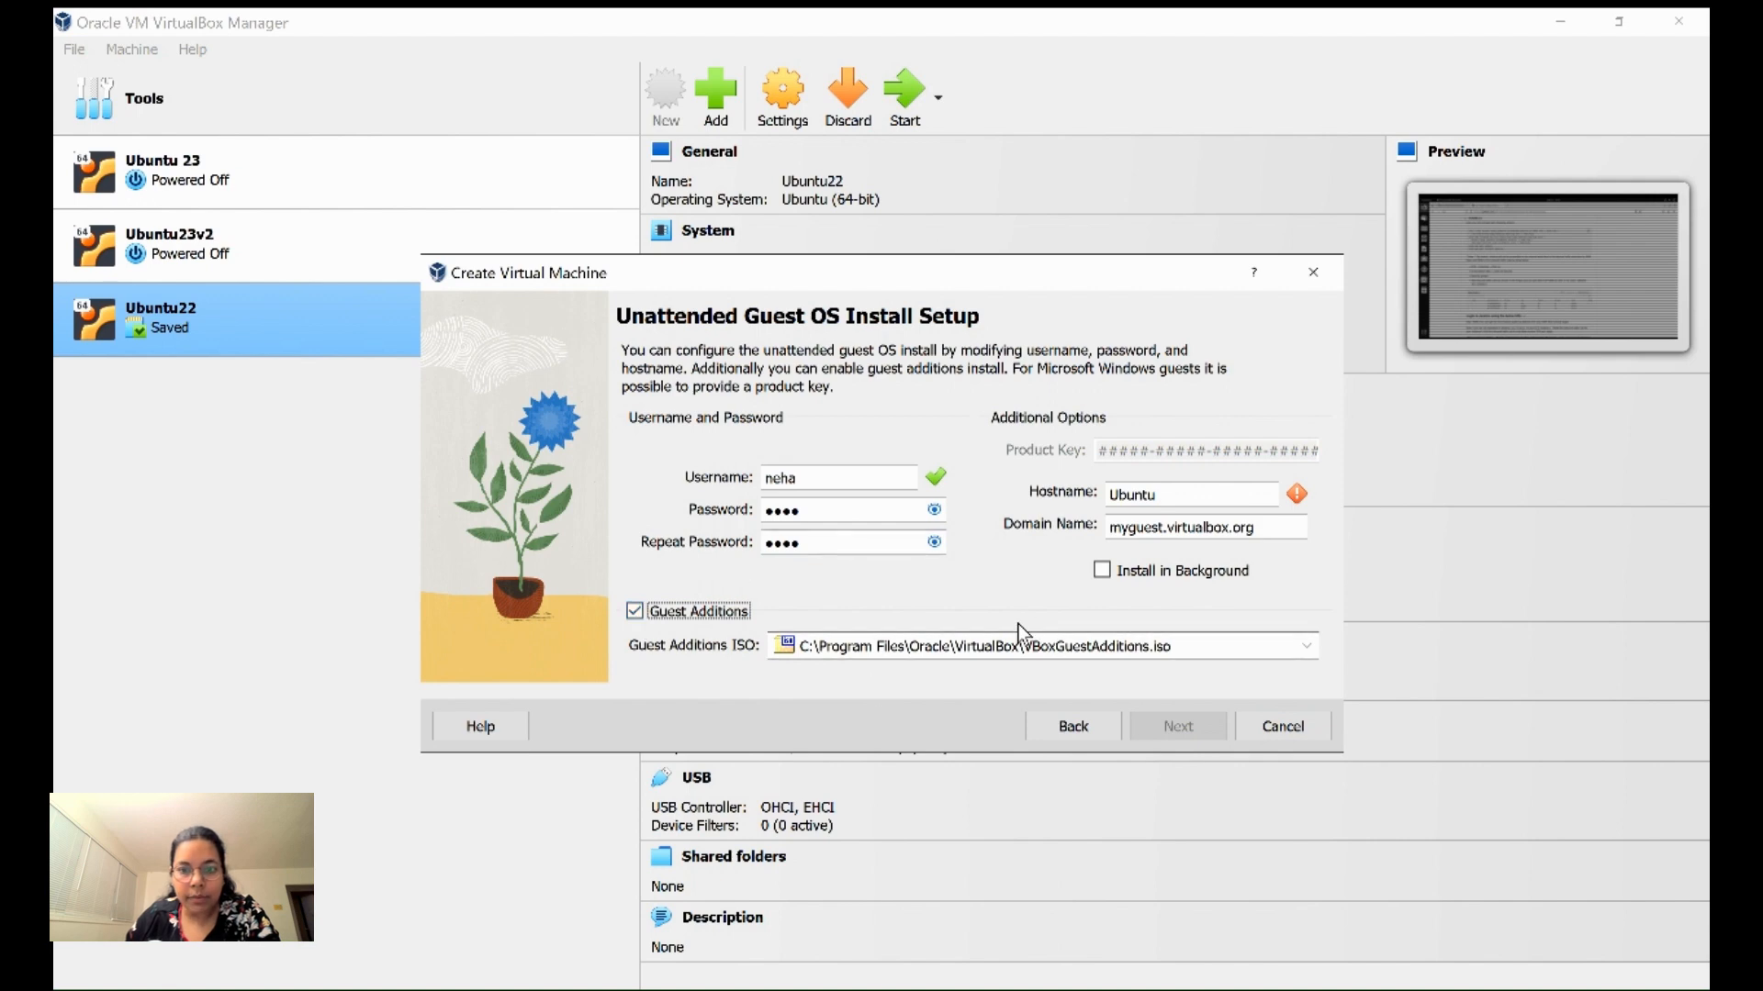
pyautogui.click(1208, 647)
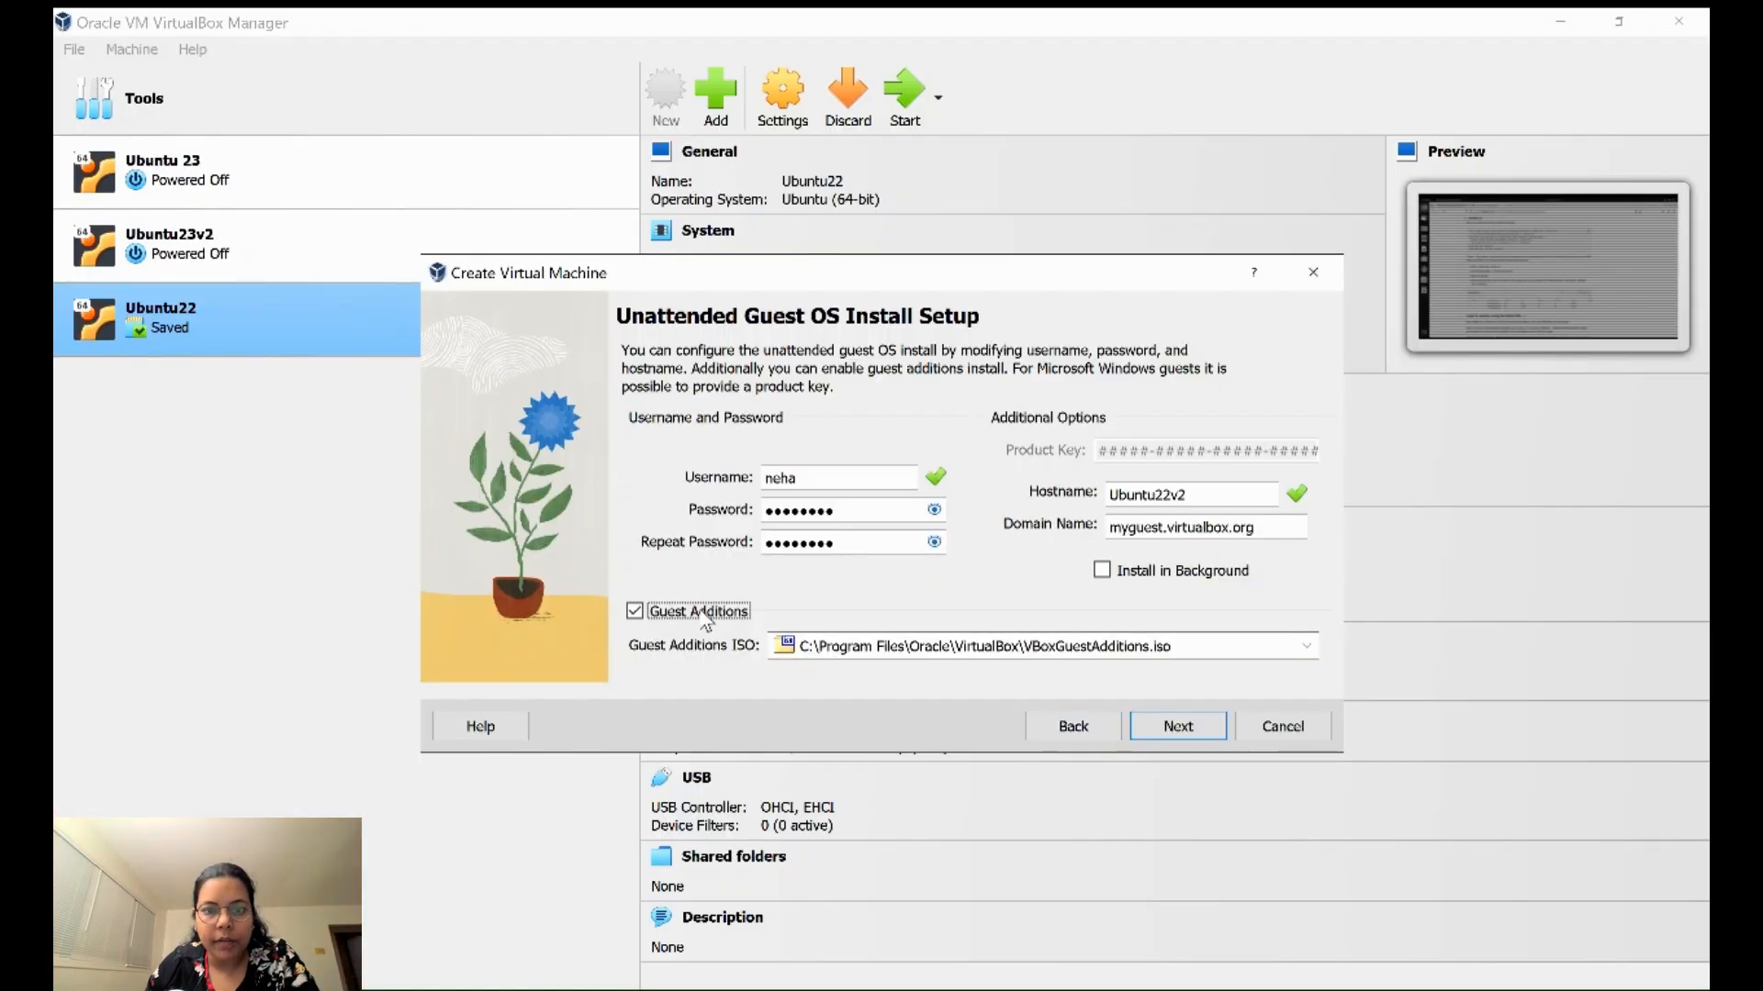
pyautogui.click(1174, 730)
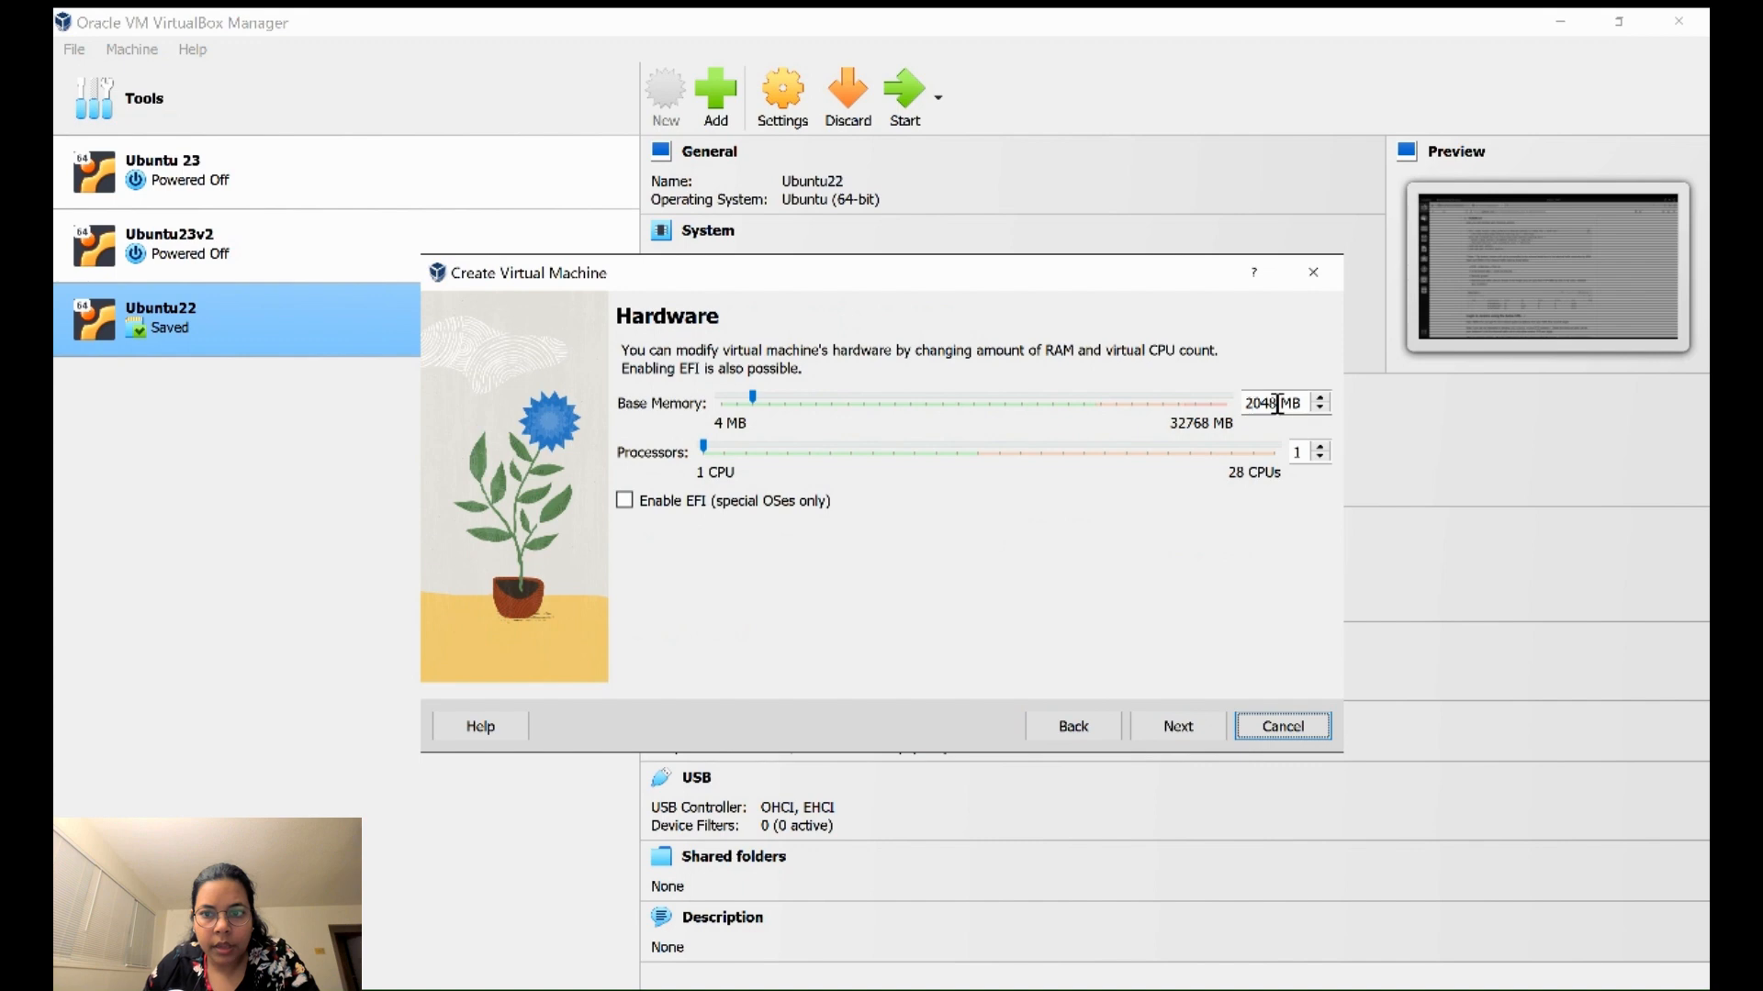
# - Give the machine 4096 MB base memory and 2 processors
pyautogui.moveTo(766, 410); pyautogui.dragTo(787, 412)
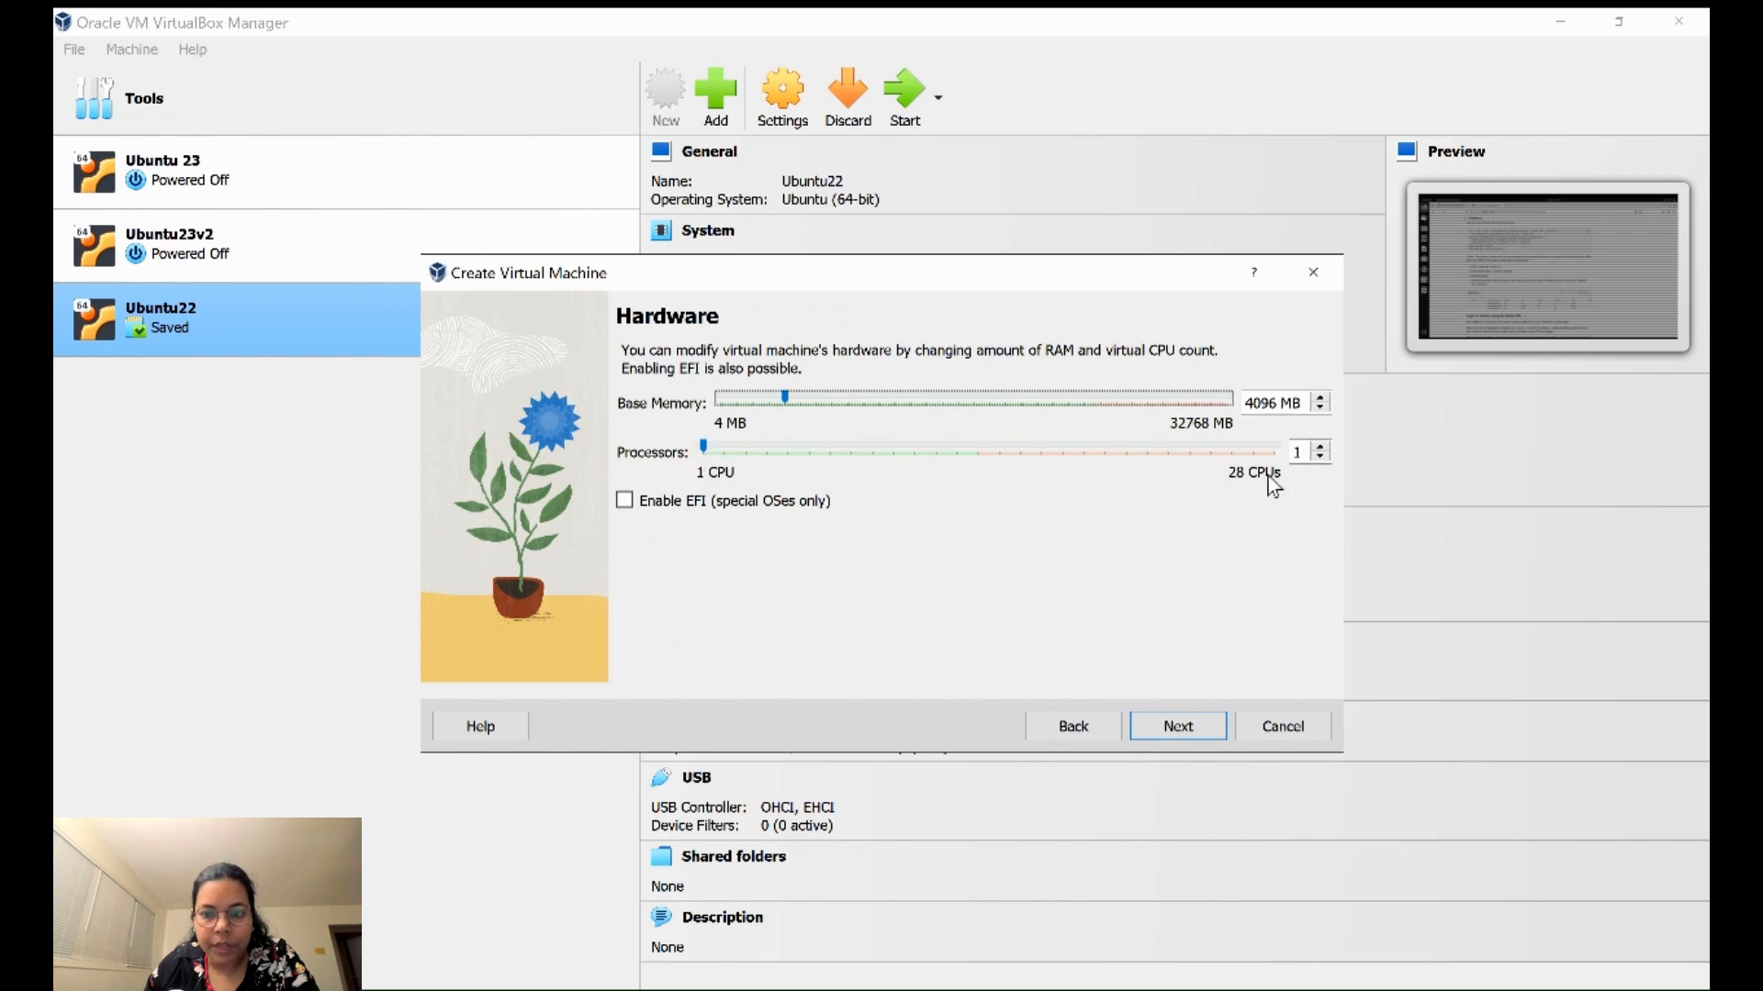
pyautogui.click(1321, 446)
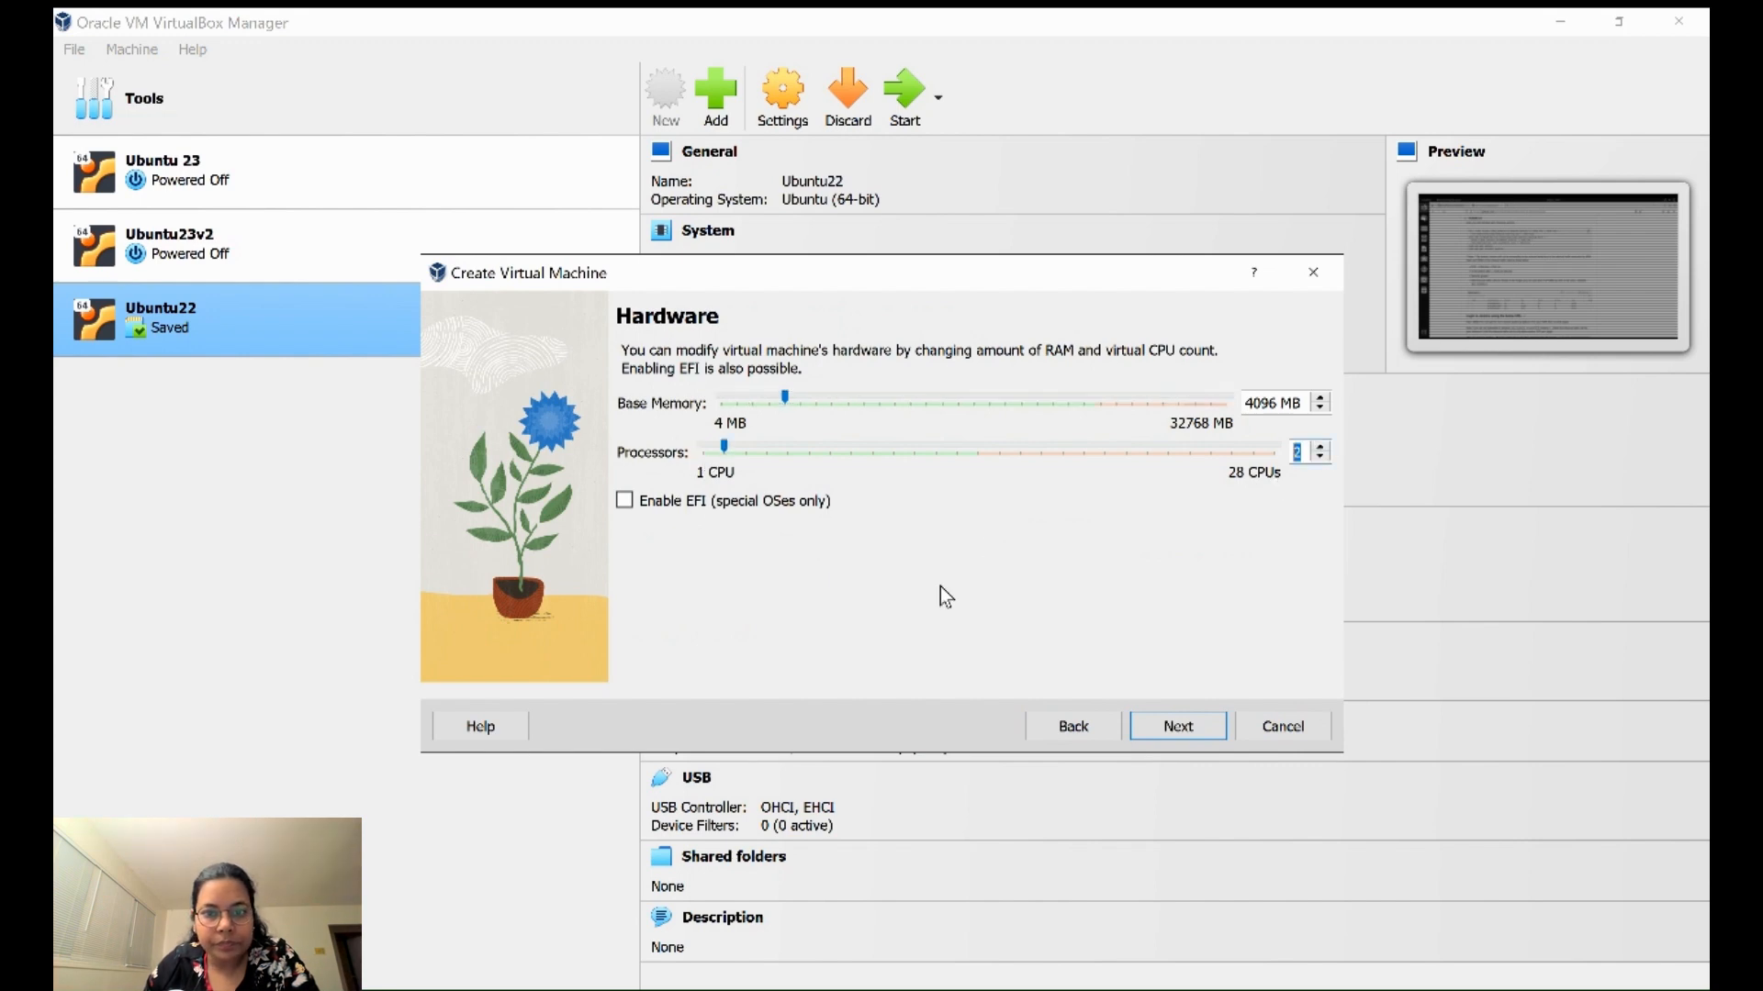
pyautogui.click(1199, 724)
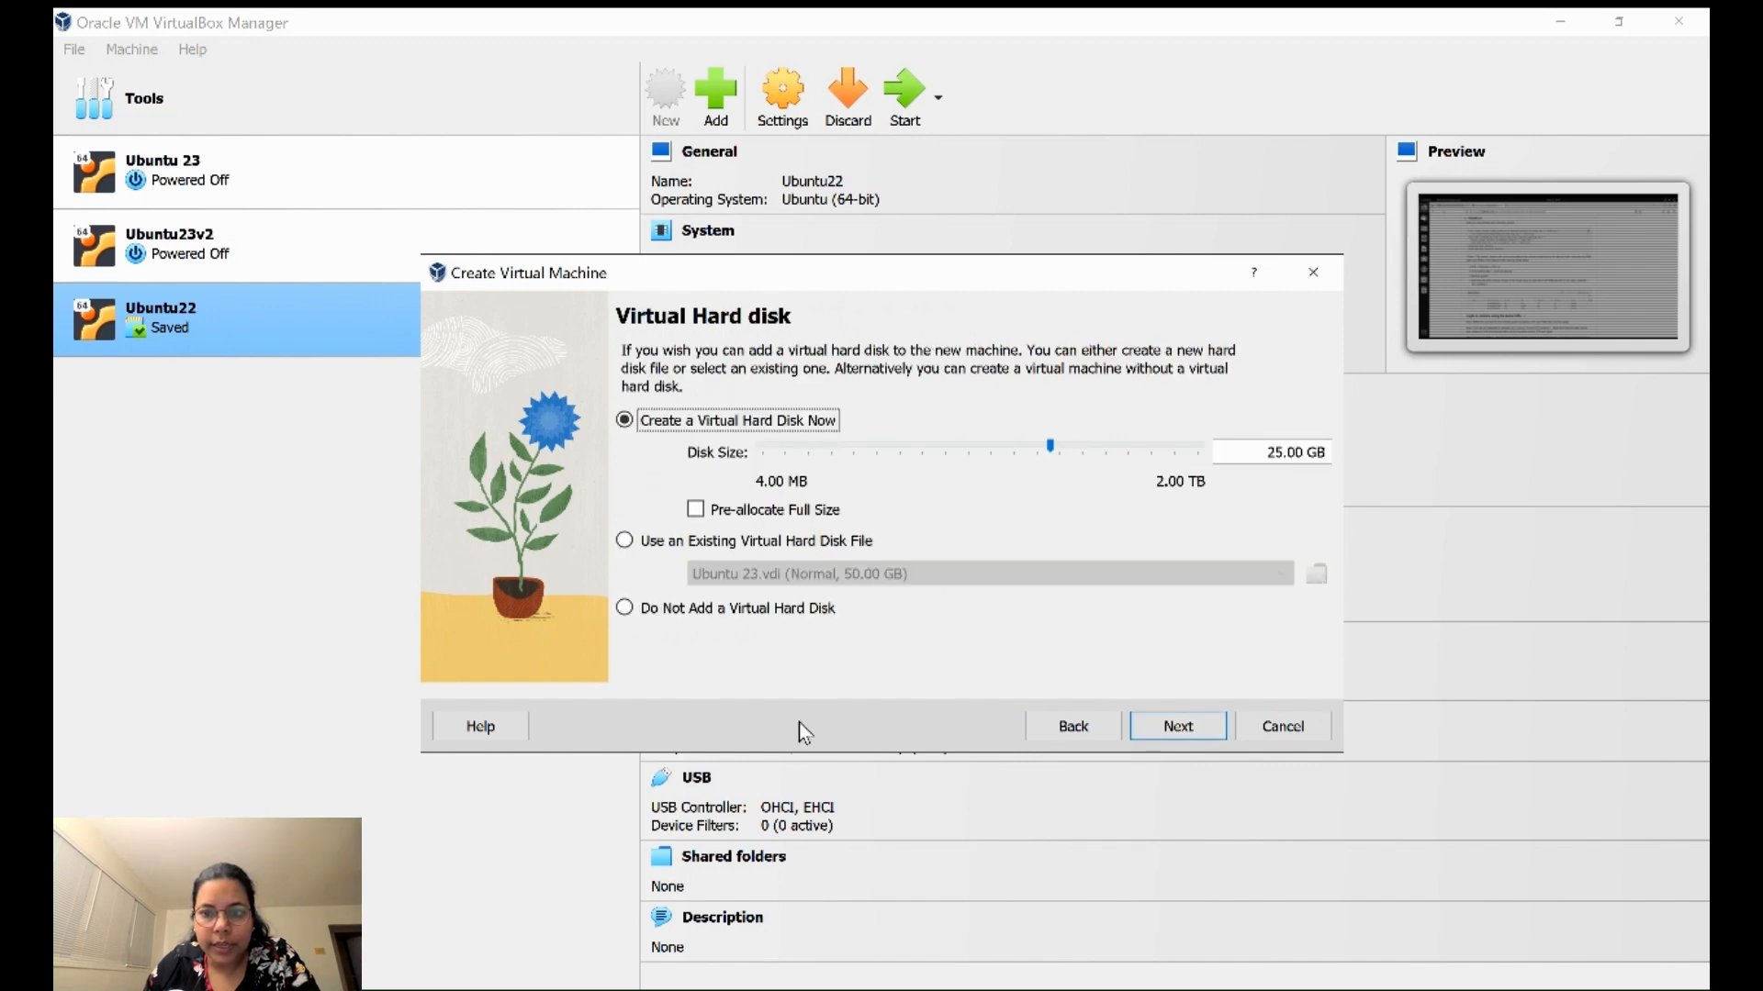
# - Set the virtual hard disk size to 50.00 GB and proceed to the Summary
pyautogui.click(1280, 451)
pyautogui.press('BackSpace')
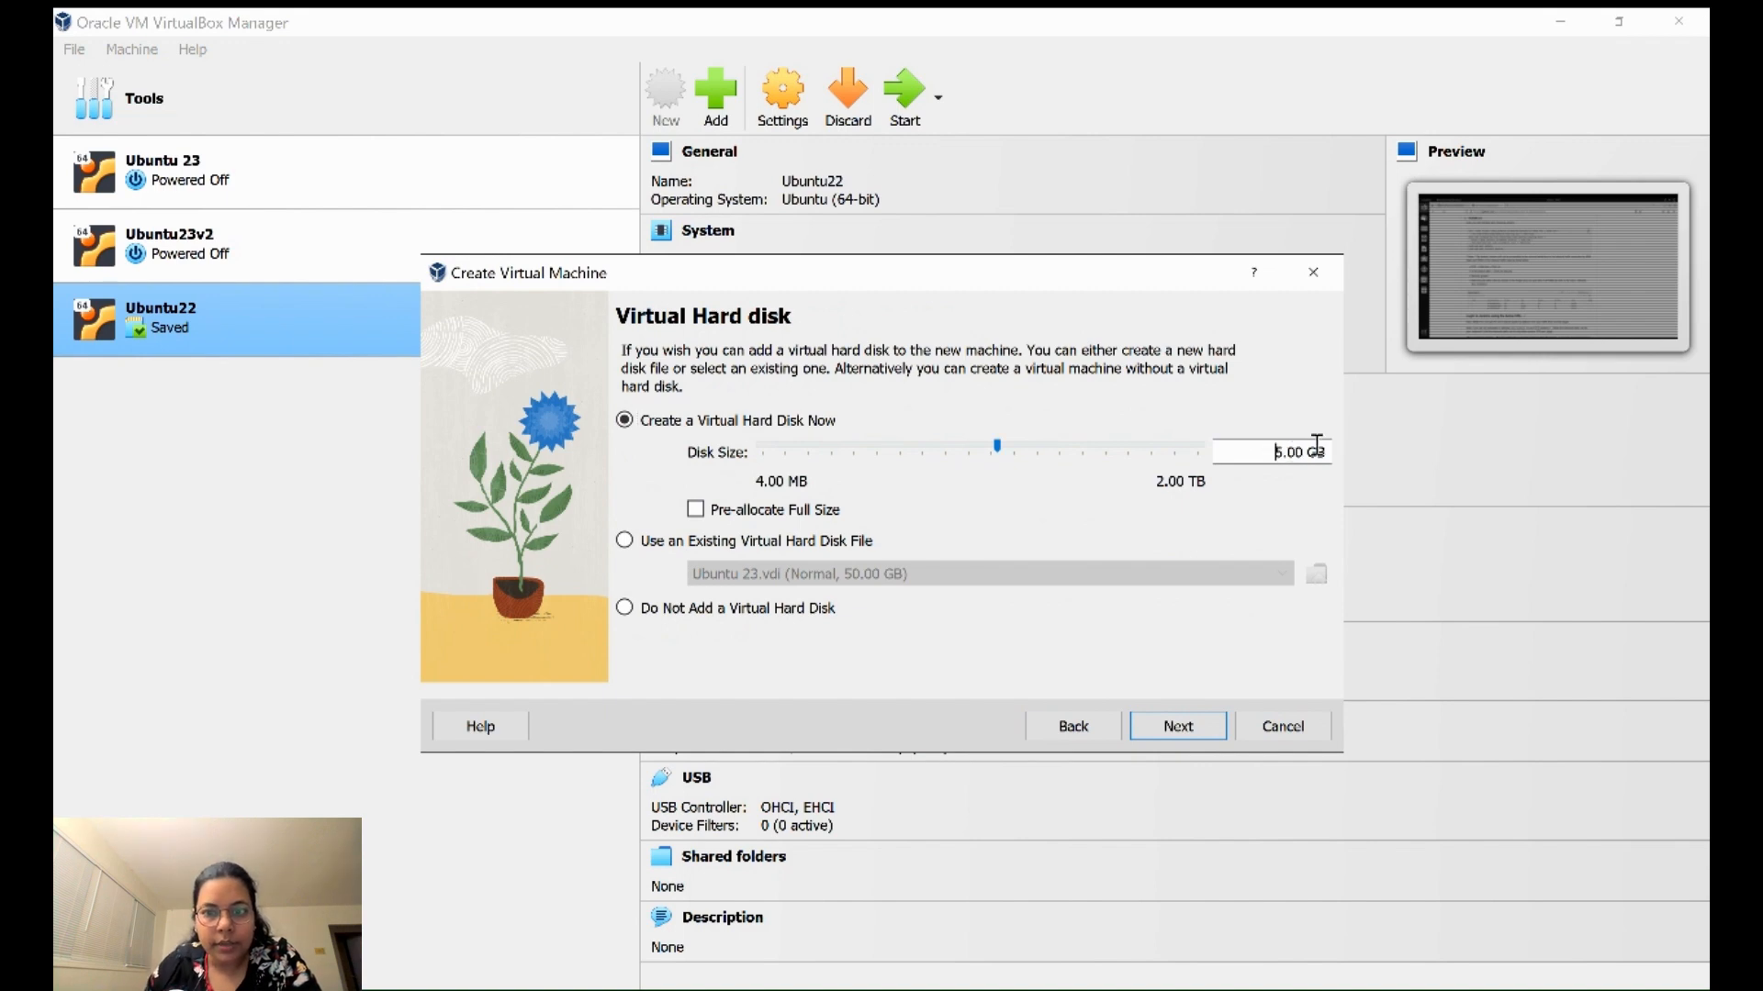
pyautogui.write('0')
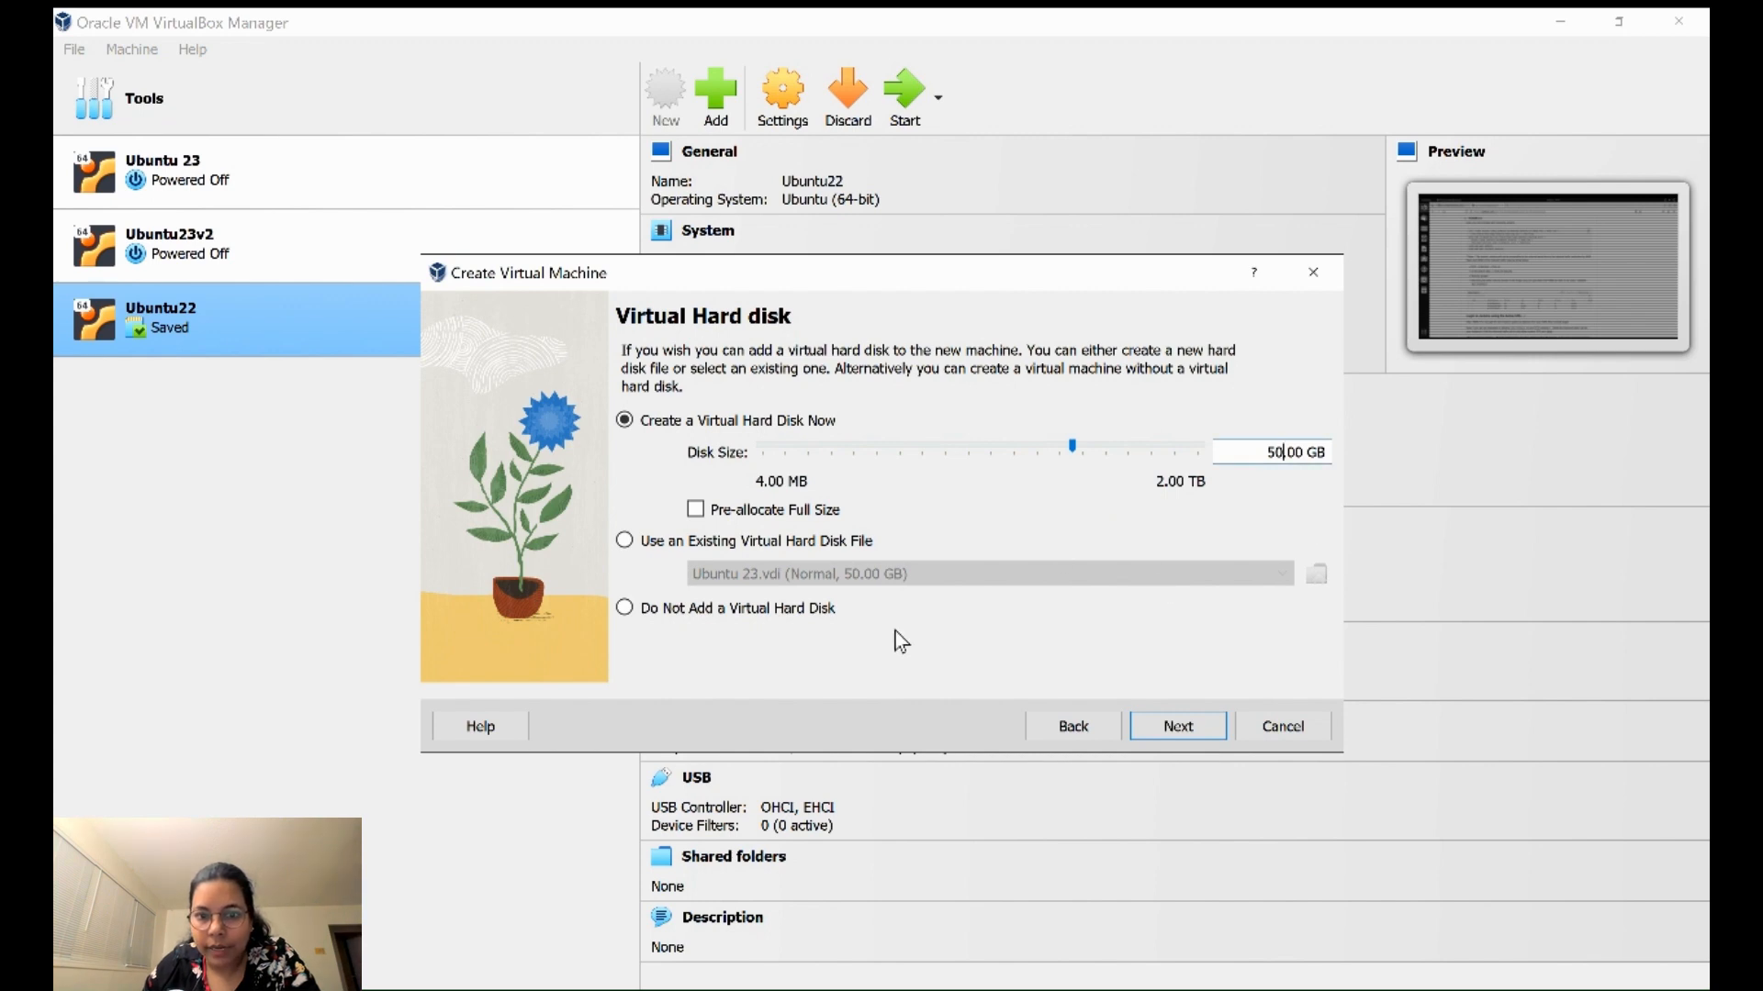
pyautogui.click(1174, 731)
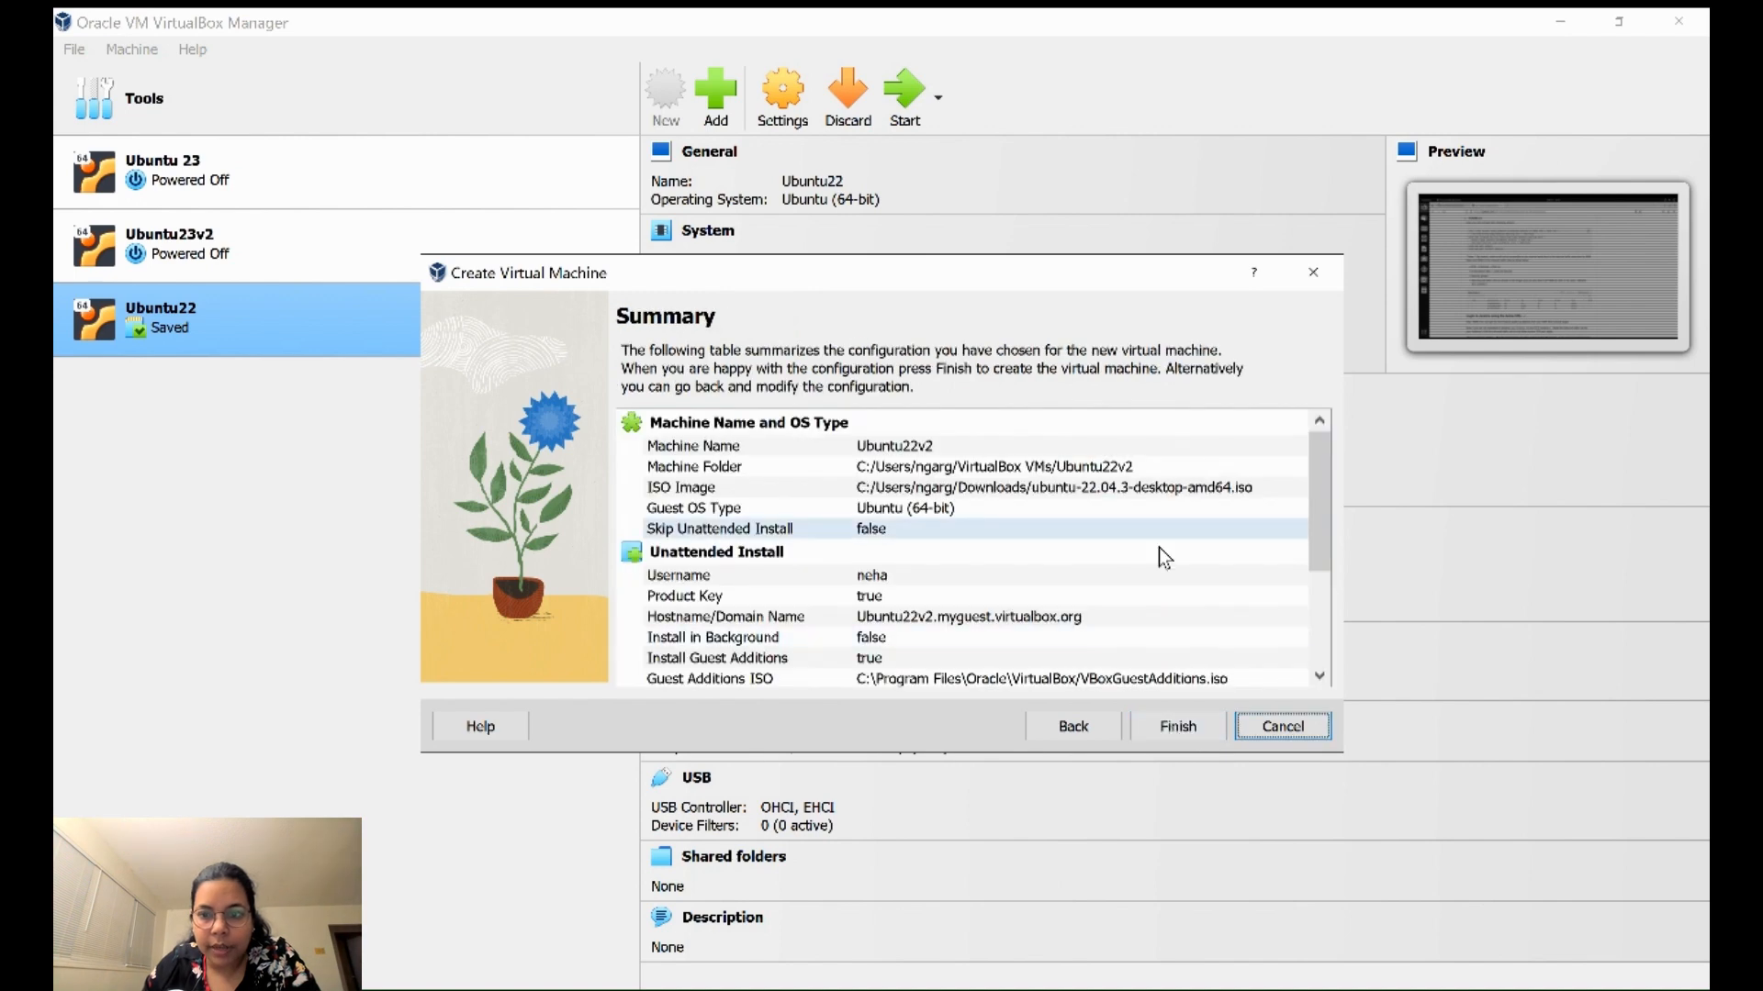
# - Finish the wizard to create Ubuntu22v2 and let the unattended install reach the login screen
pyautogui.scroll(-3, 1159, 548)
pyautogui.scroll(3, 1173, 536)
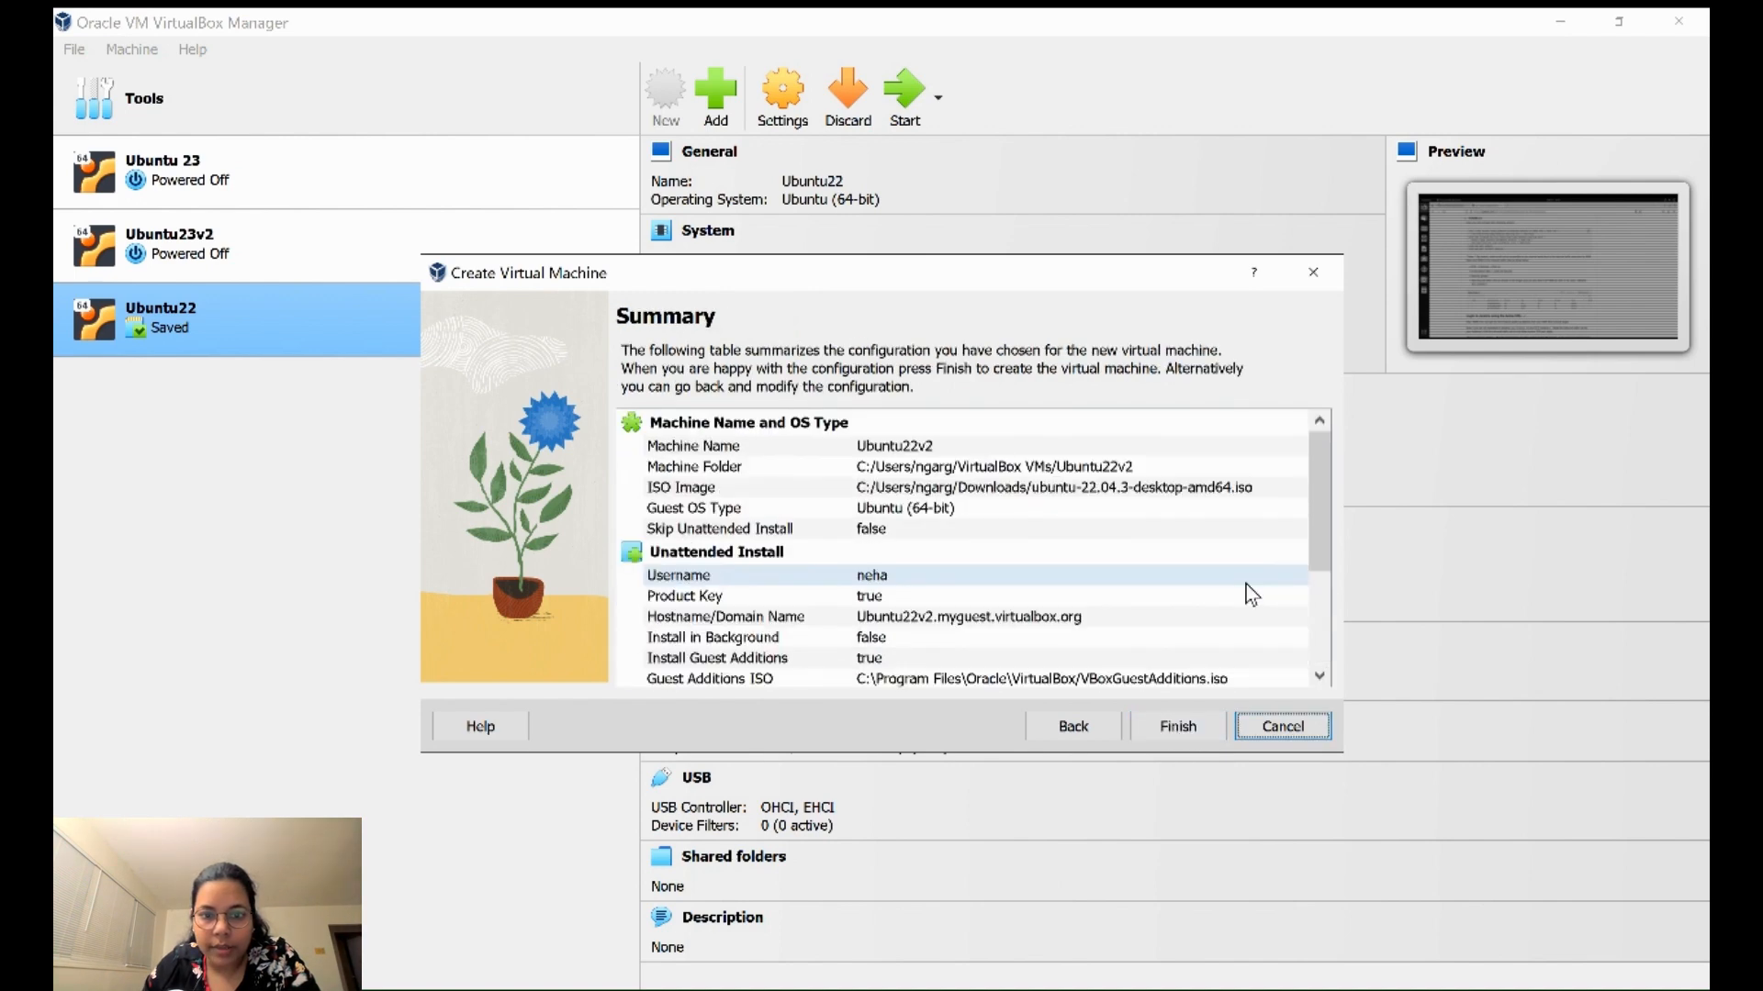
pyautogui.moveTo(1316, 498); pyautogui.dragTo(1338, 606)
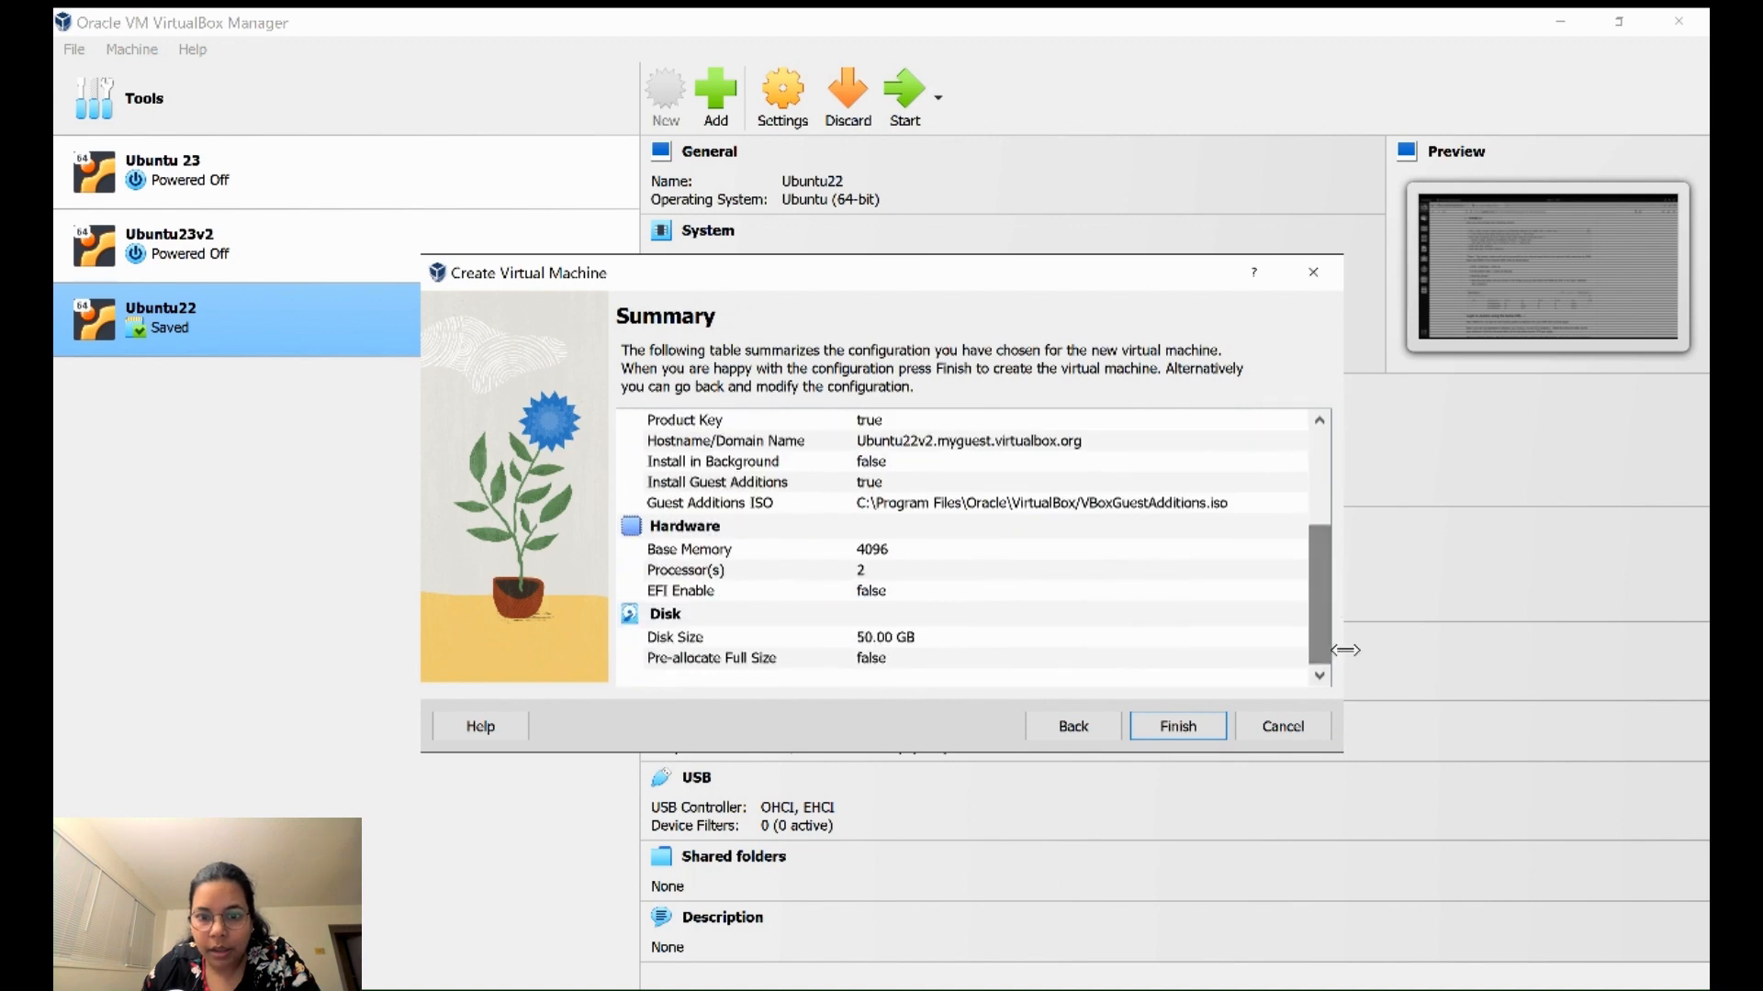
pyautogui.click(1178, 727)
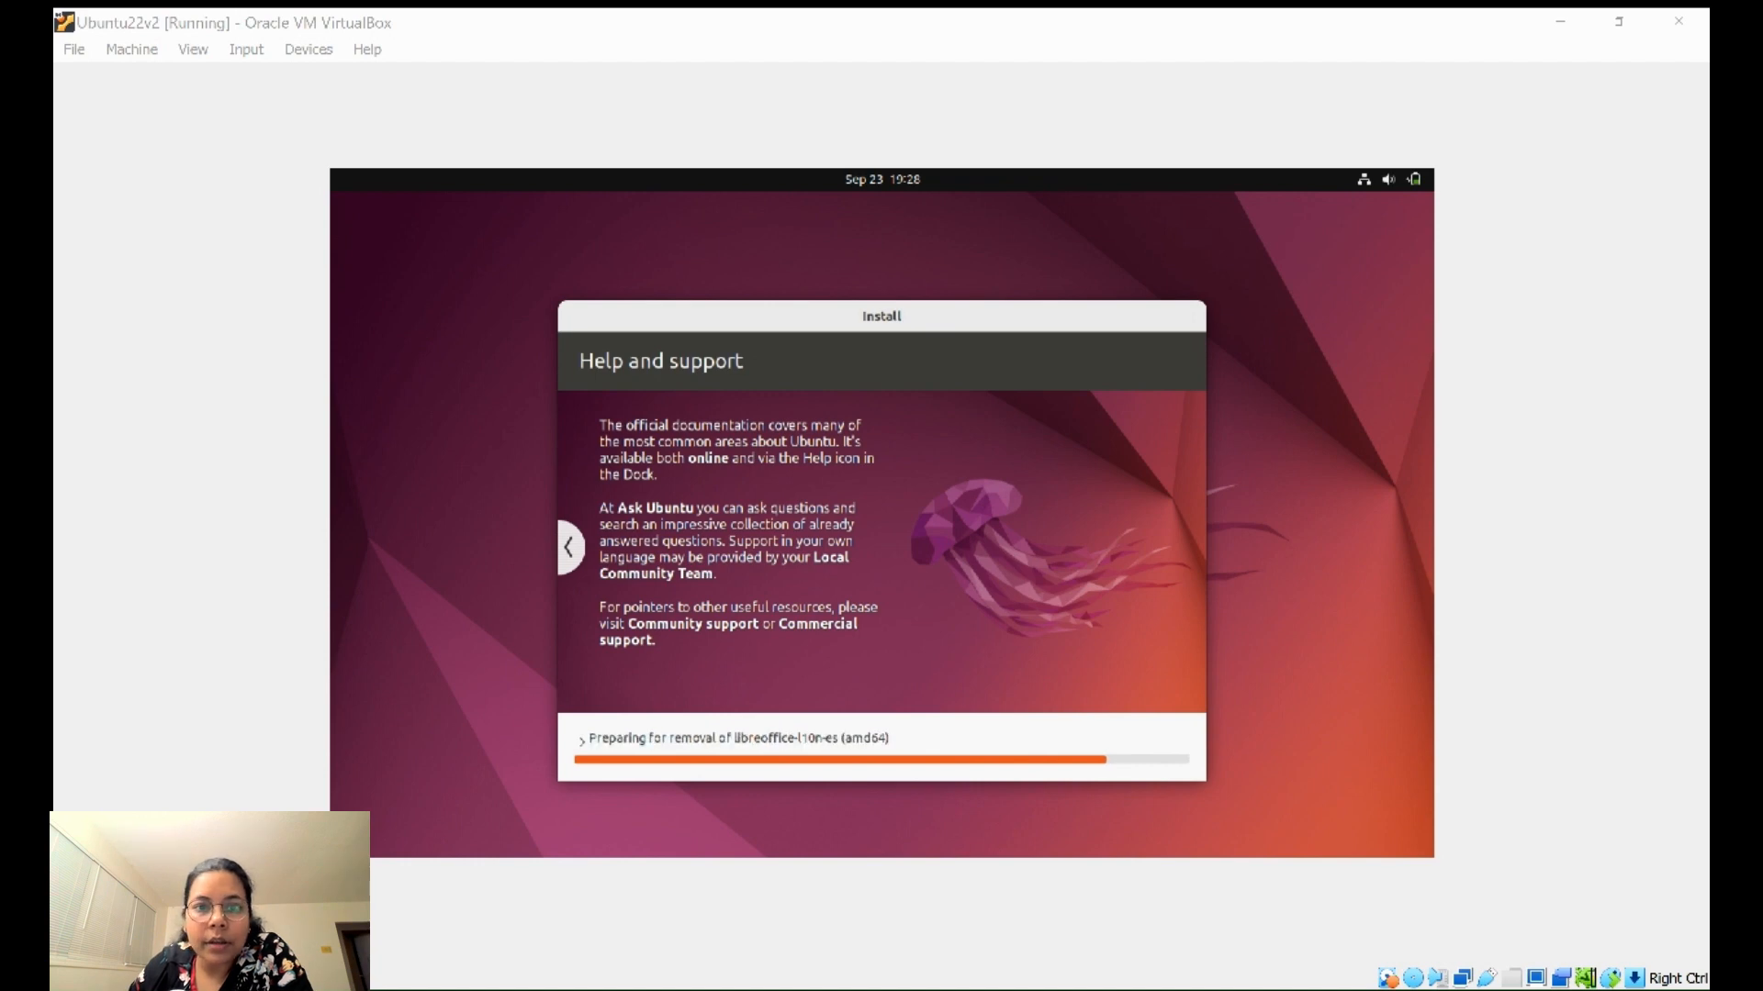
pyautogui.click(1064, 742)
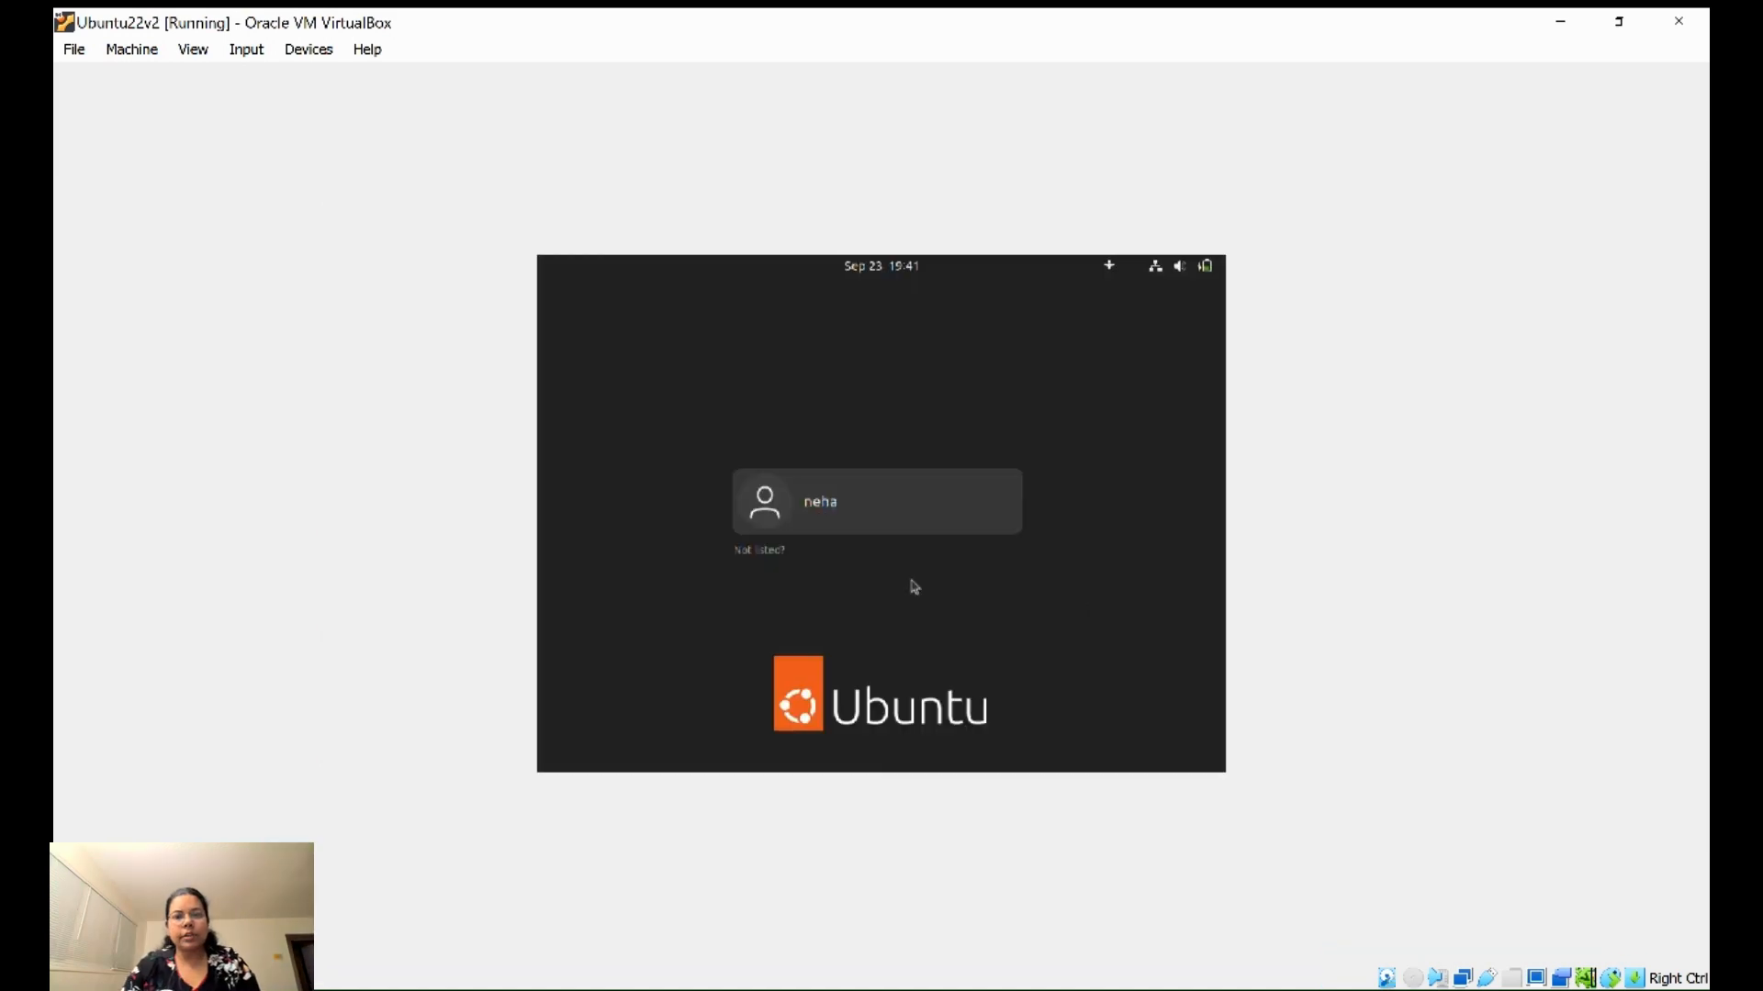
# - Sign in to the Ubuntu user account, re-entering the password after the first attempt fails
pyautogui.click(857, 496)
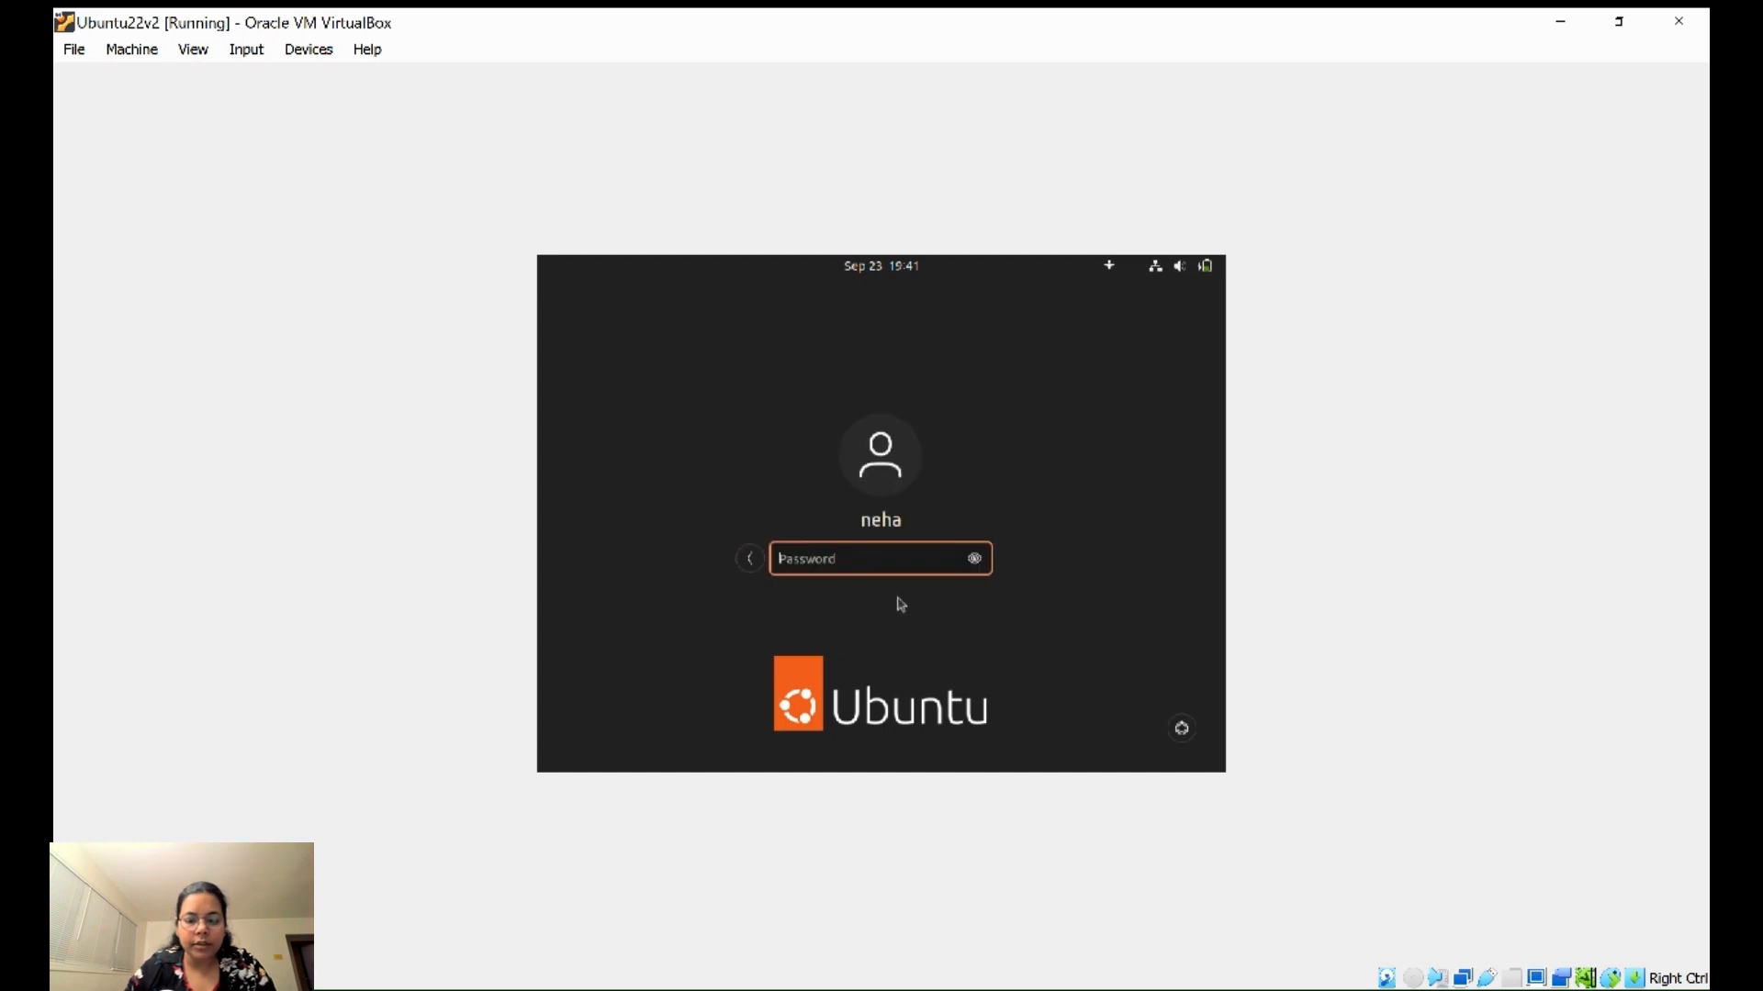
pyautogui.write('****')
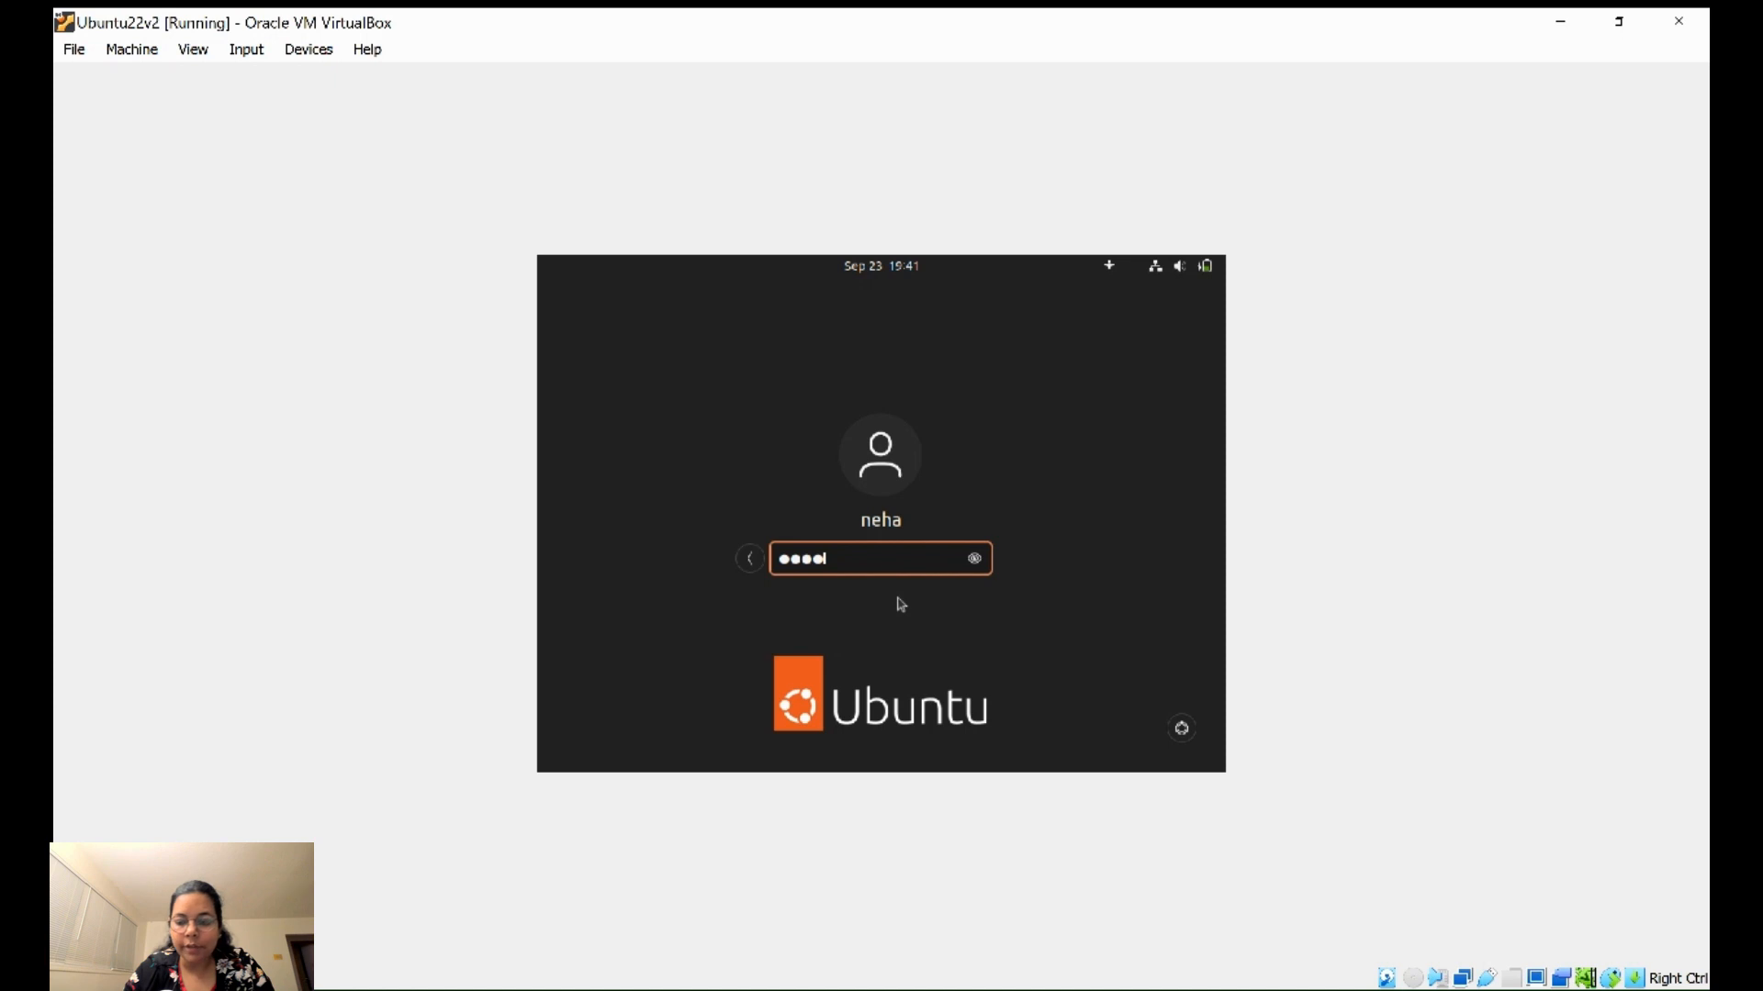
pyautogui.press('Return')
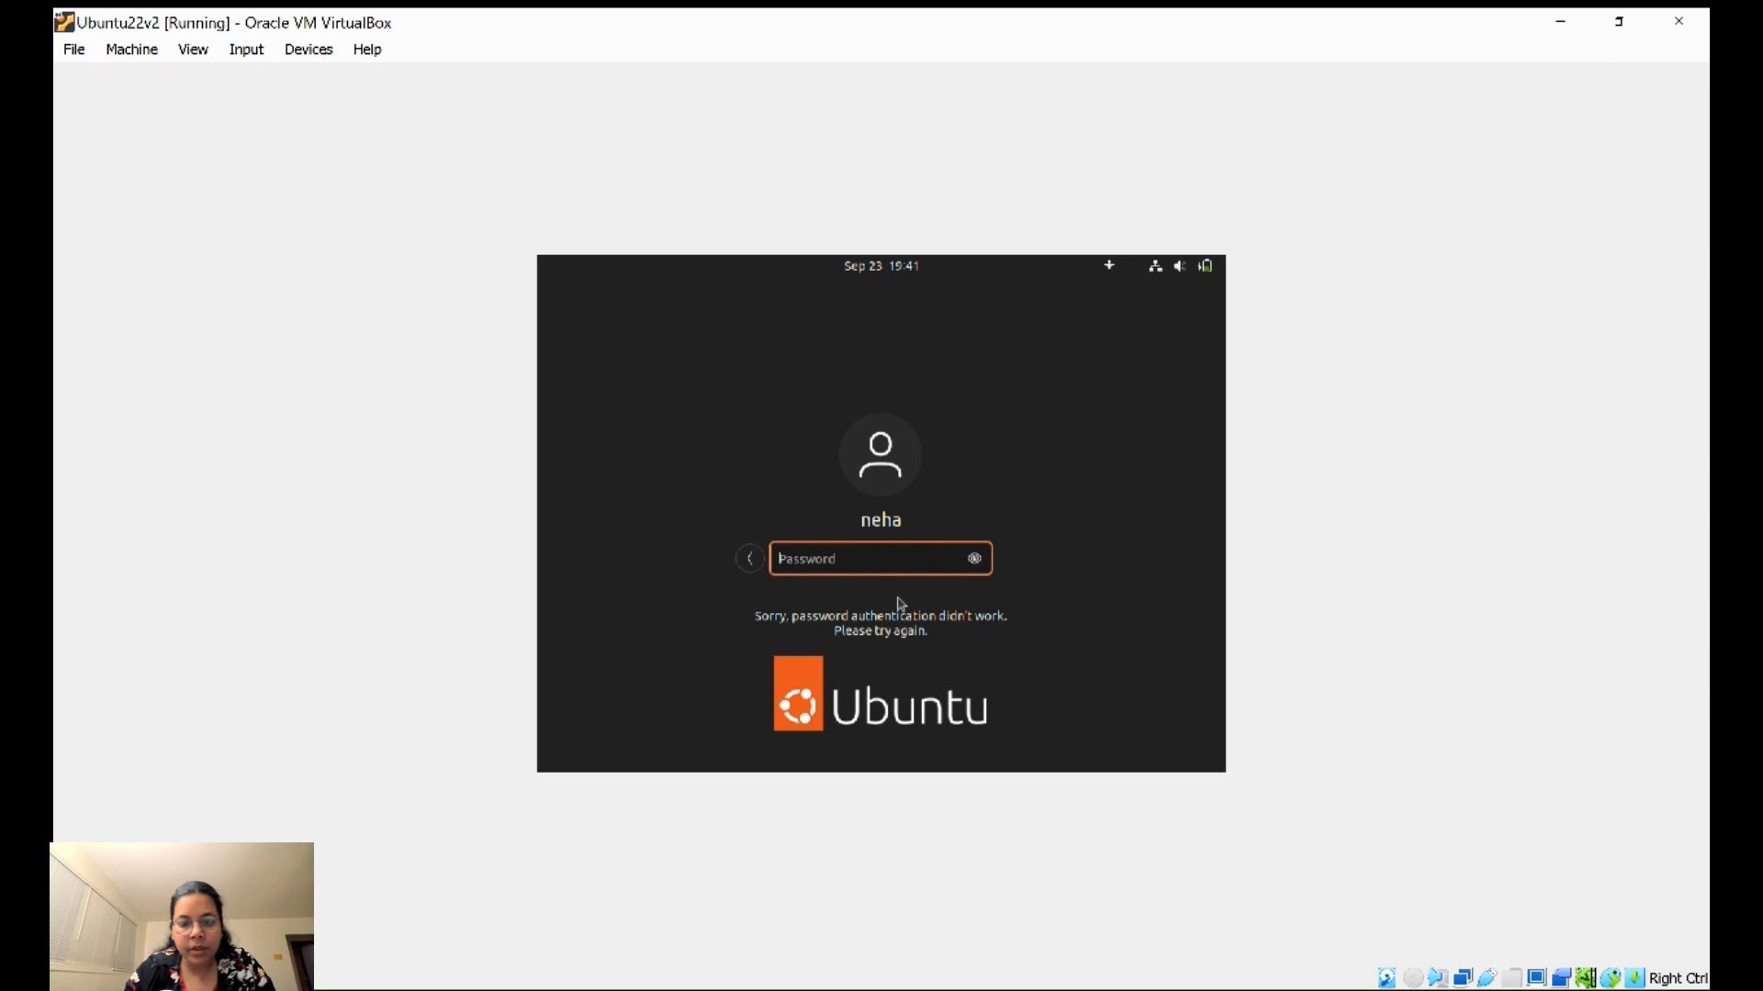
pyautogui.write('*****')
pyautogui.press('Return')
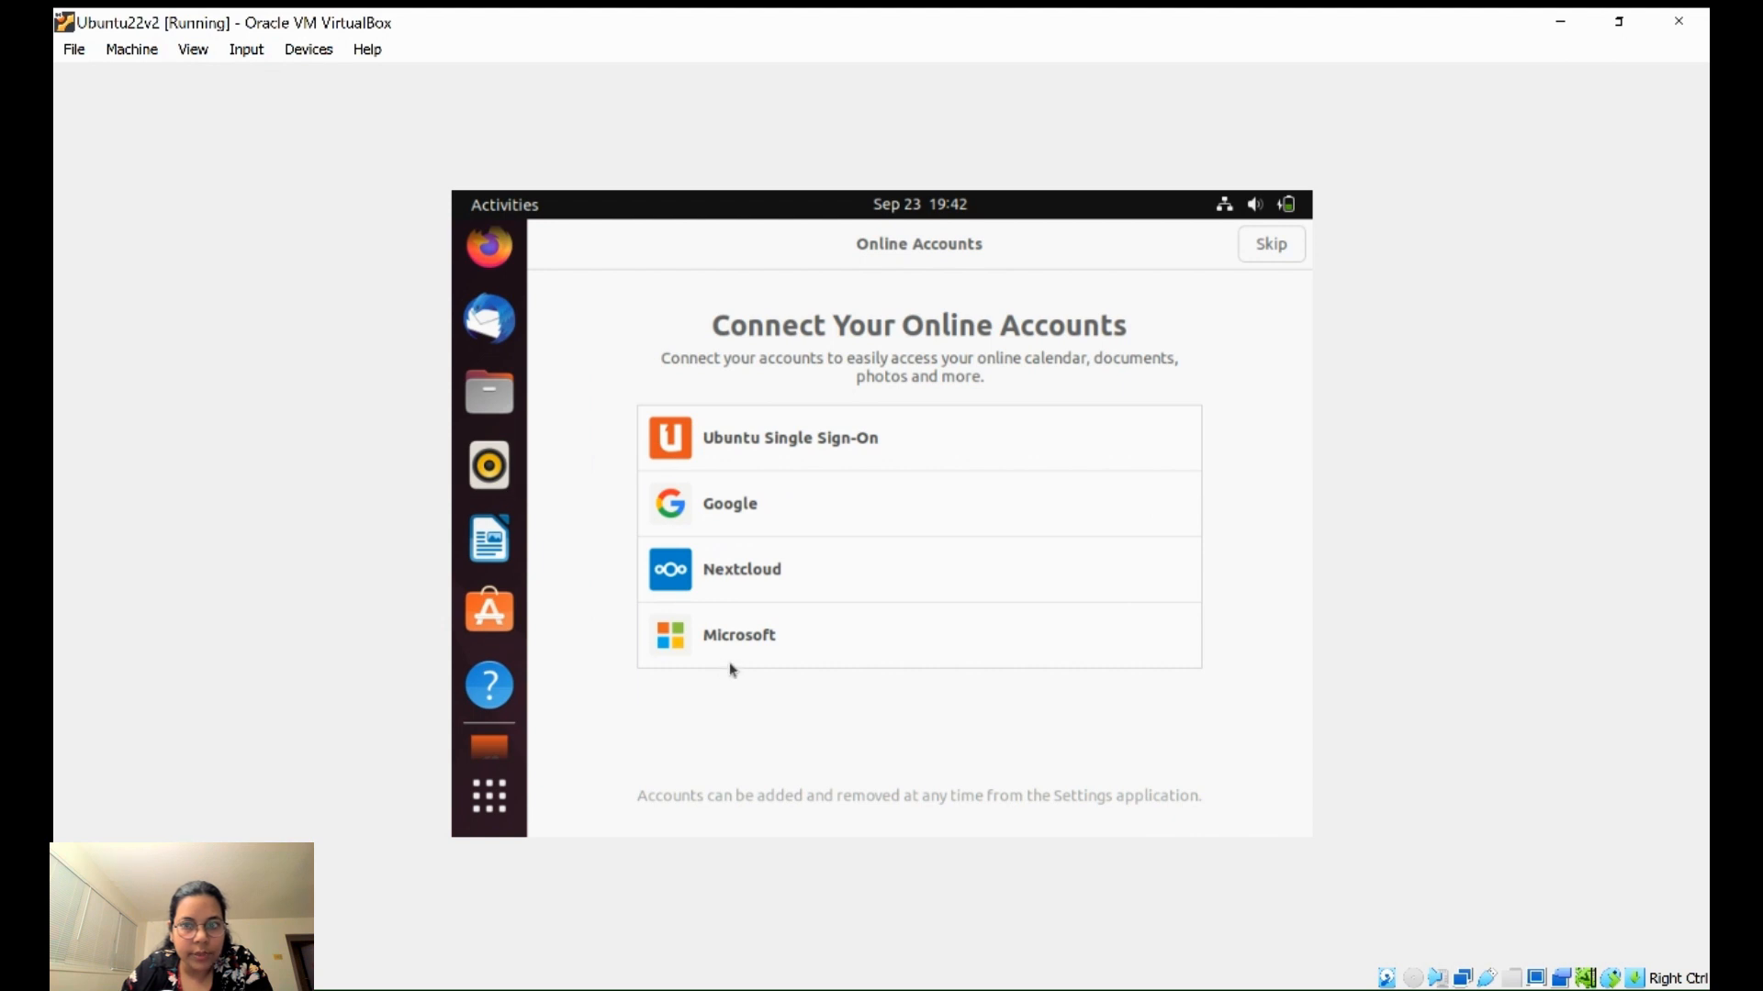
# - Skip through the first-run welcome pages, then launch Terminal from Show Applications
pyautogui.click(1277, 253)
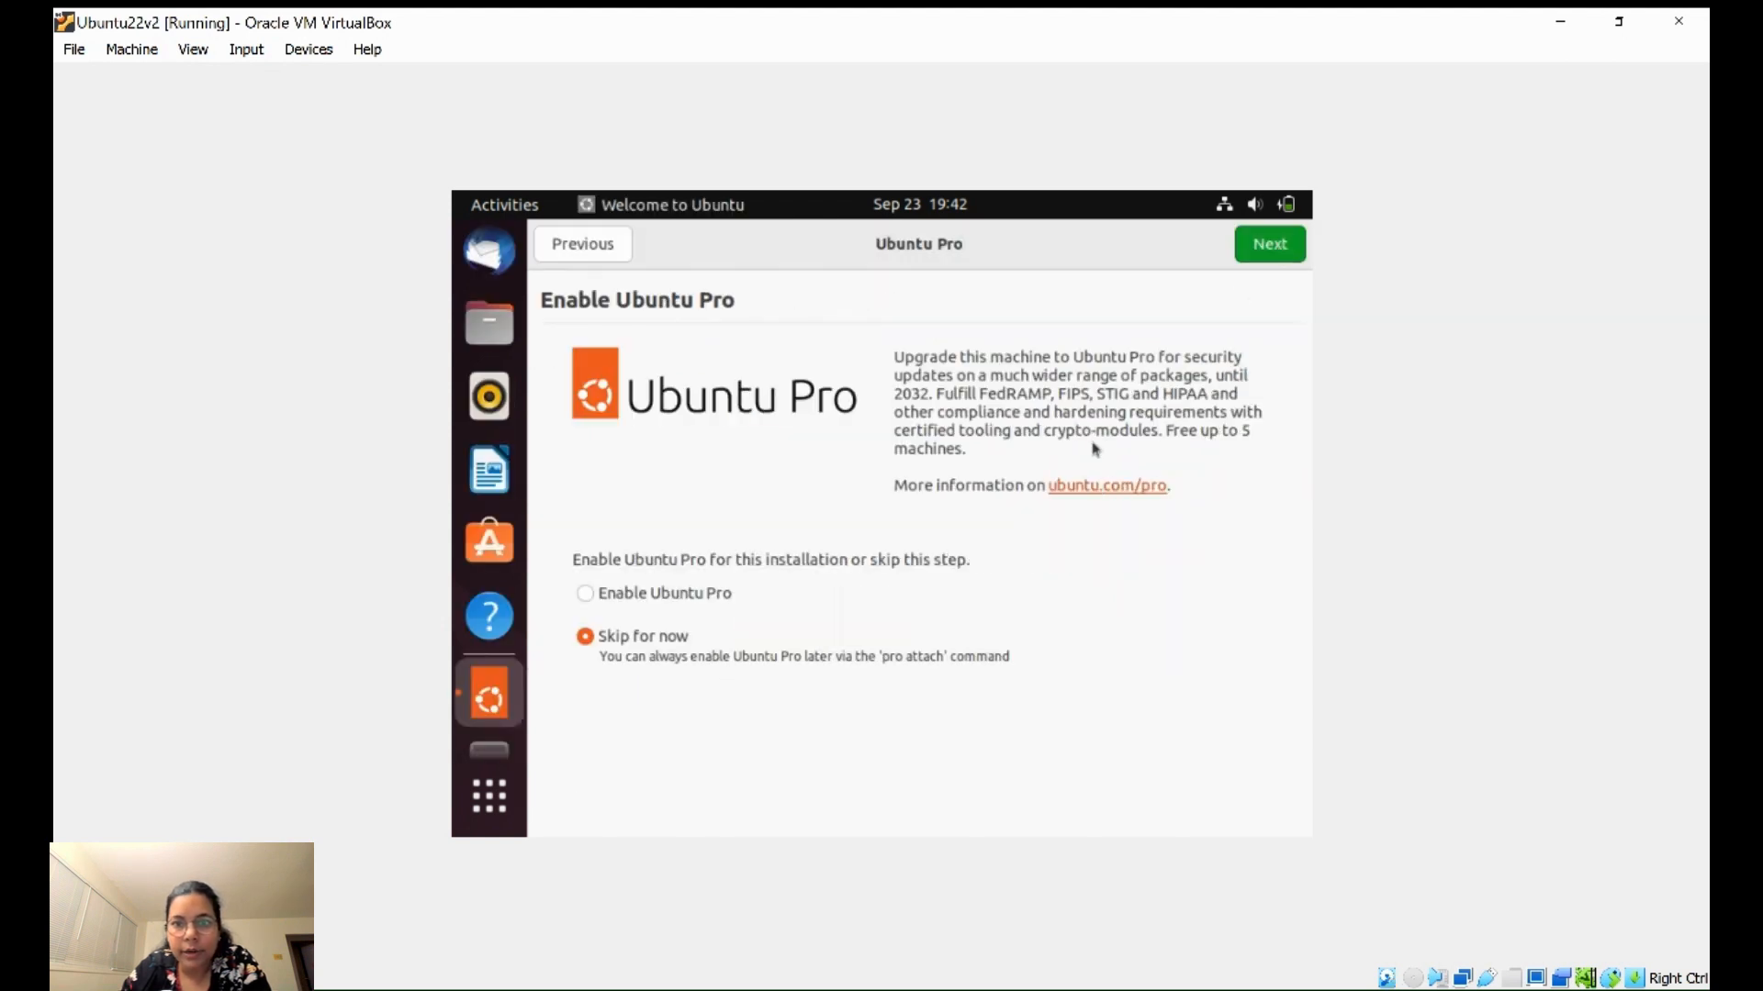
pyautogui.click(1270, 246)
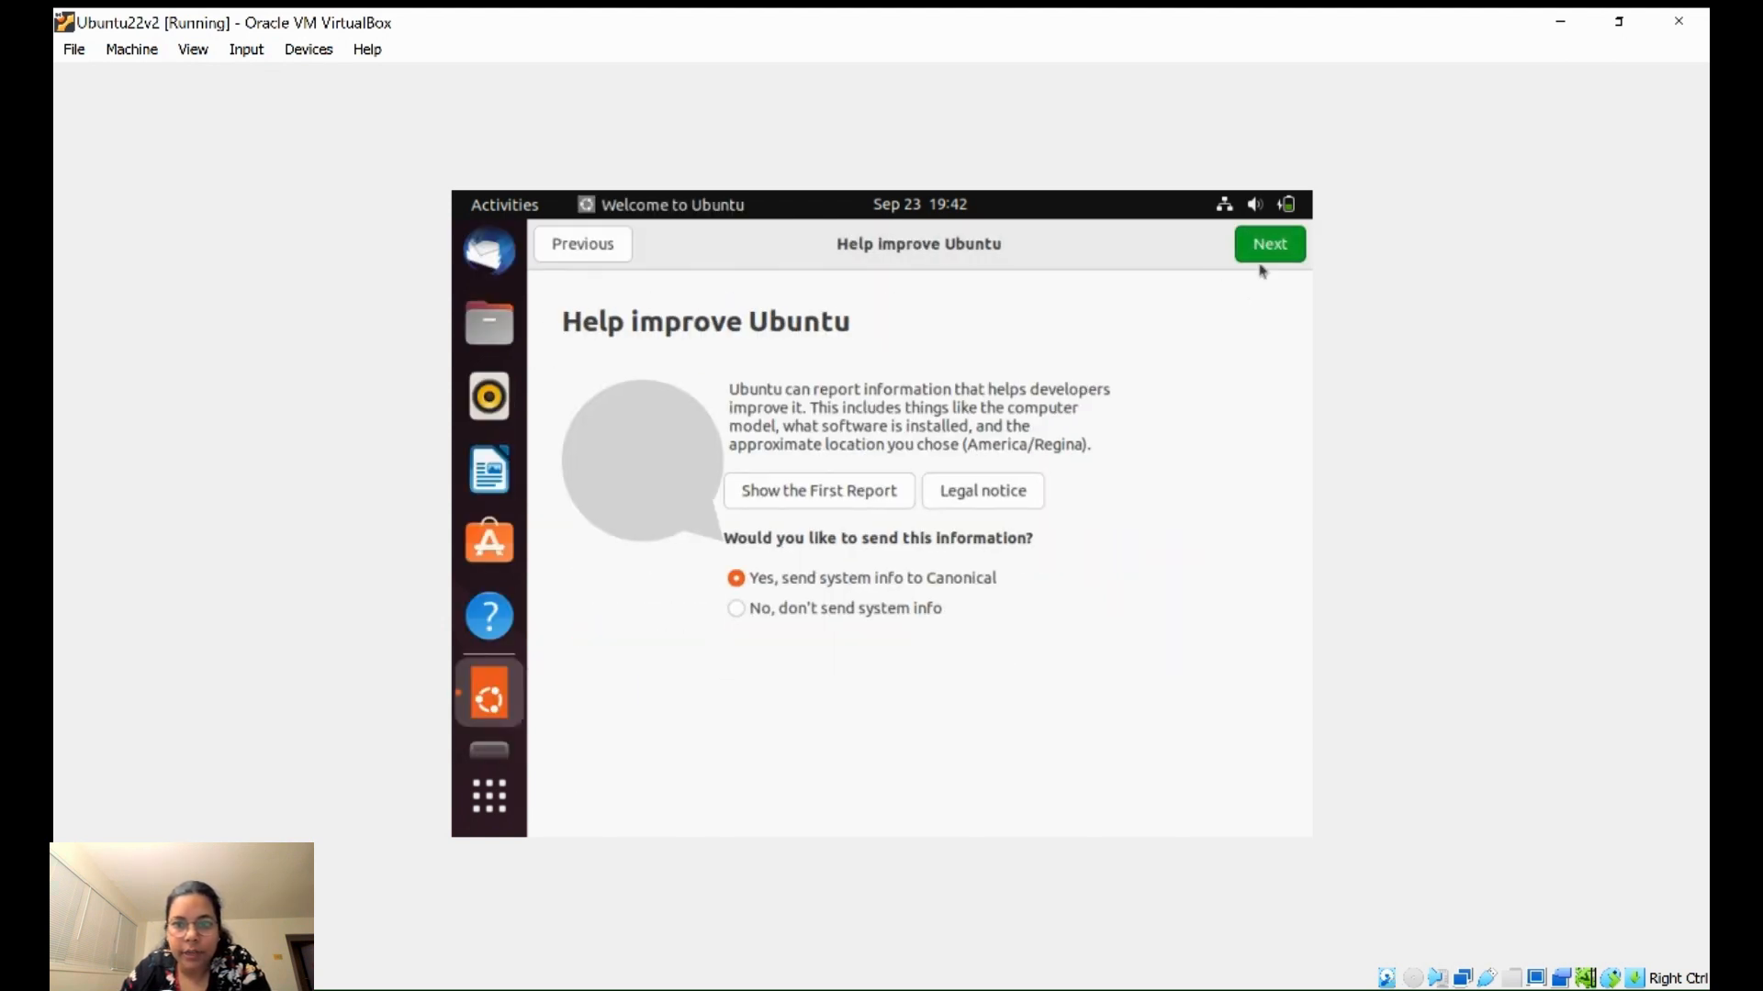
pyautogui.click(1265, 258)
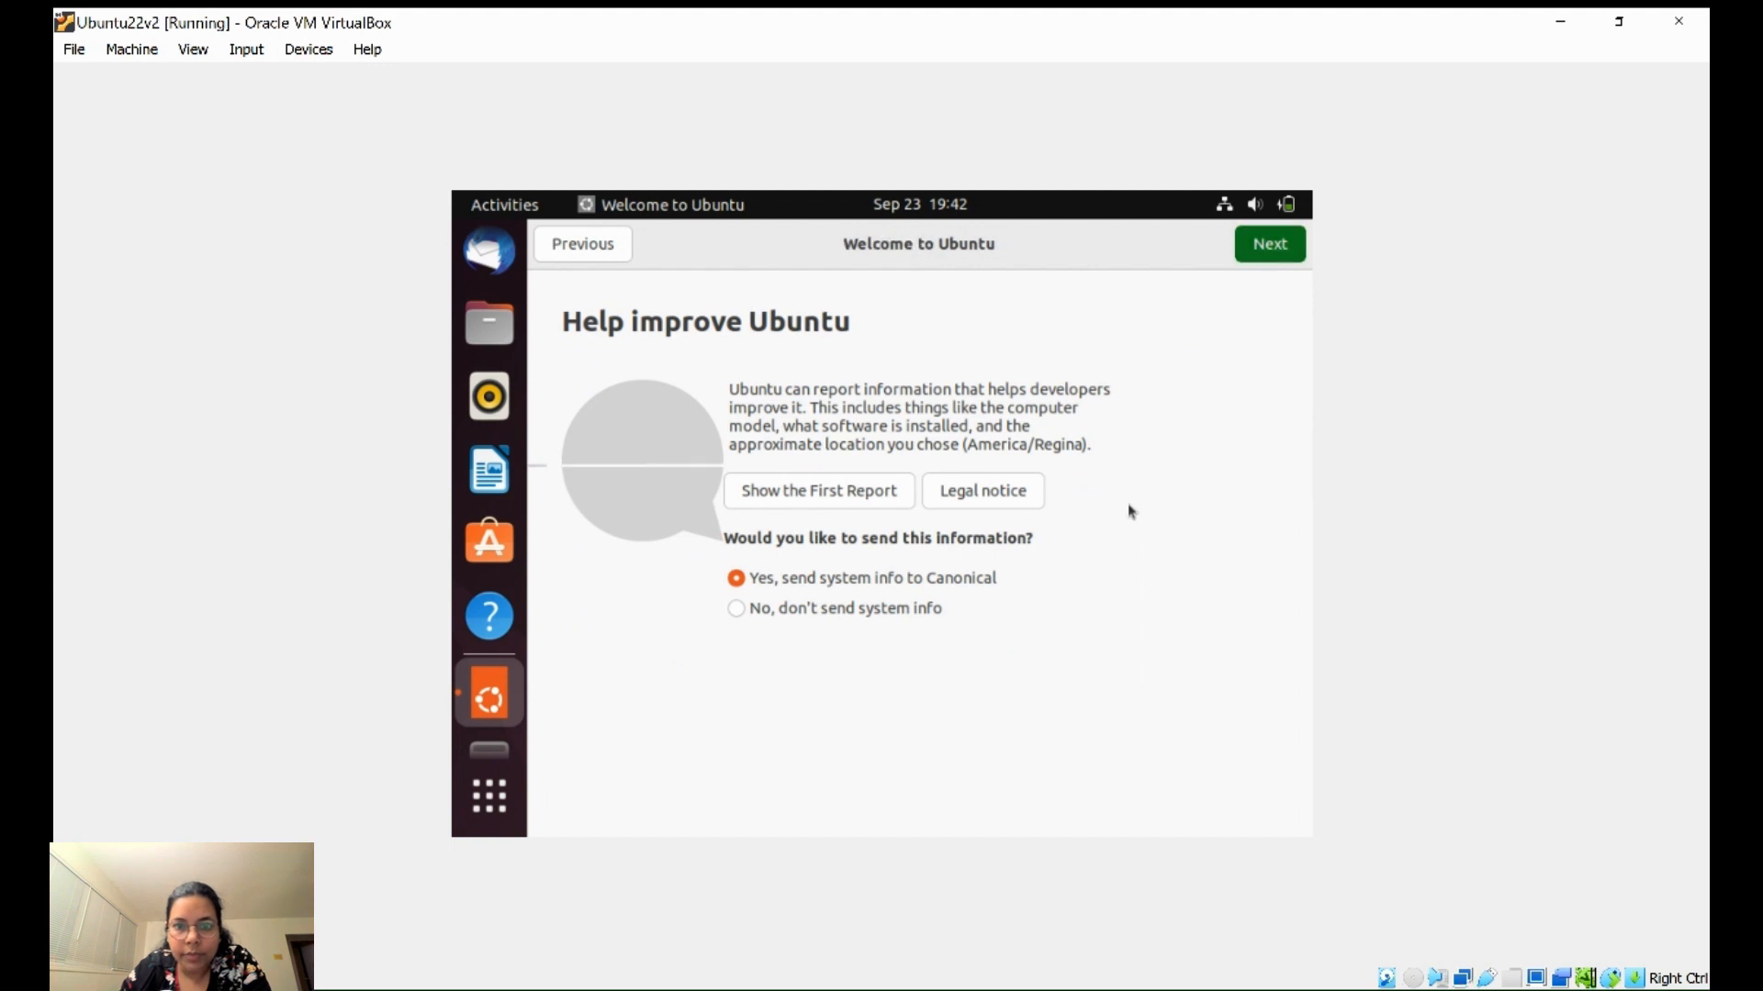
pyautogui.click(1264, 253)
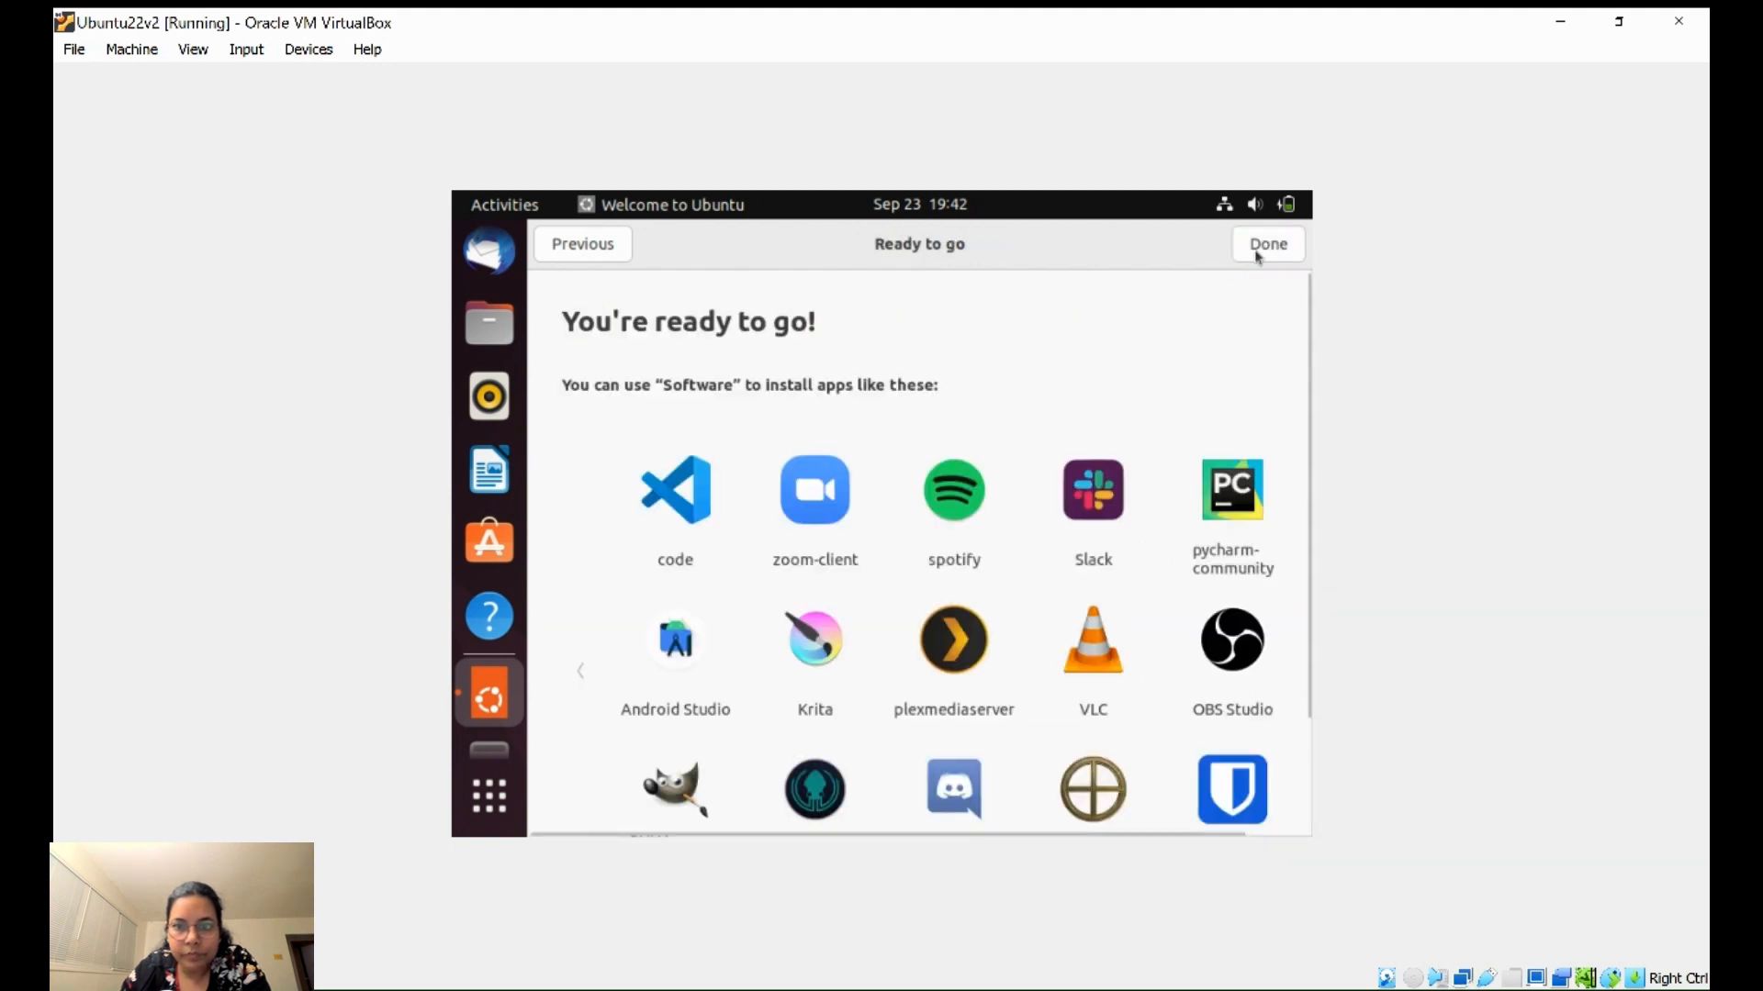
pyautogui.click(1263, 246)
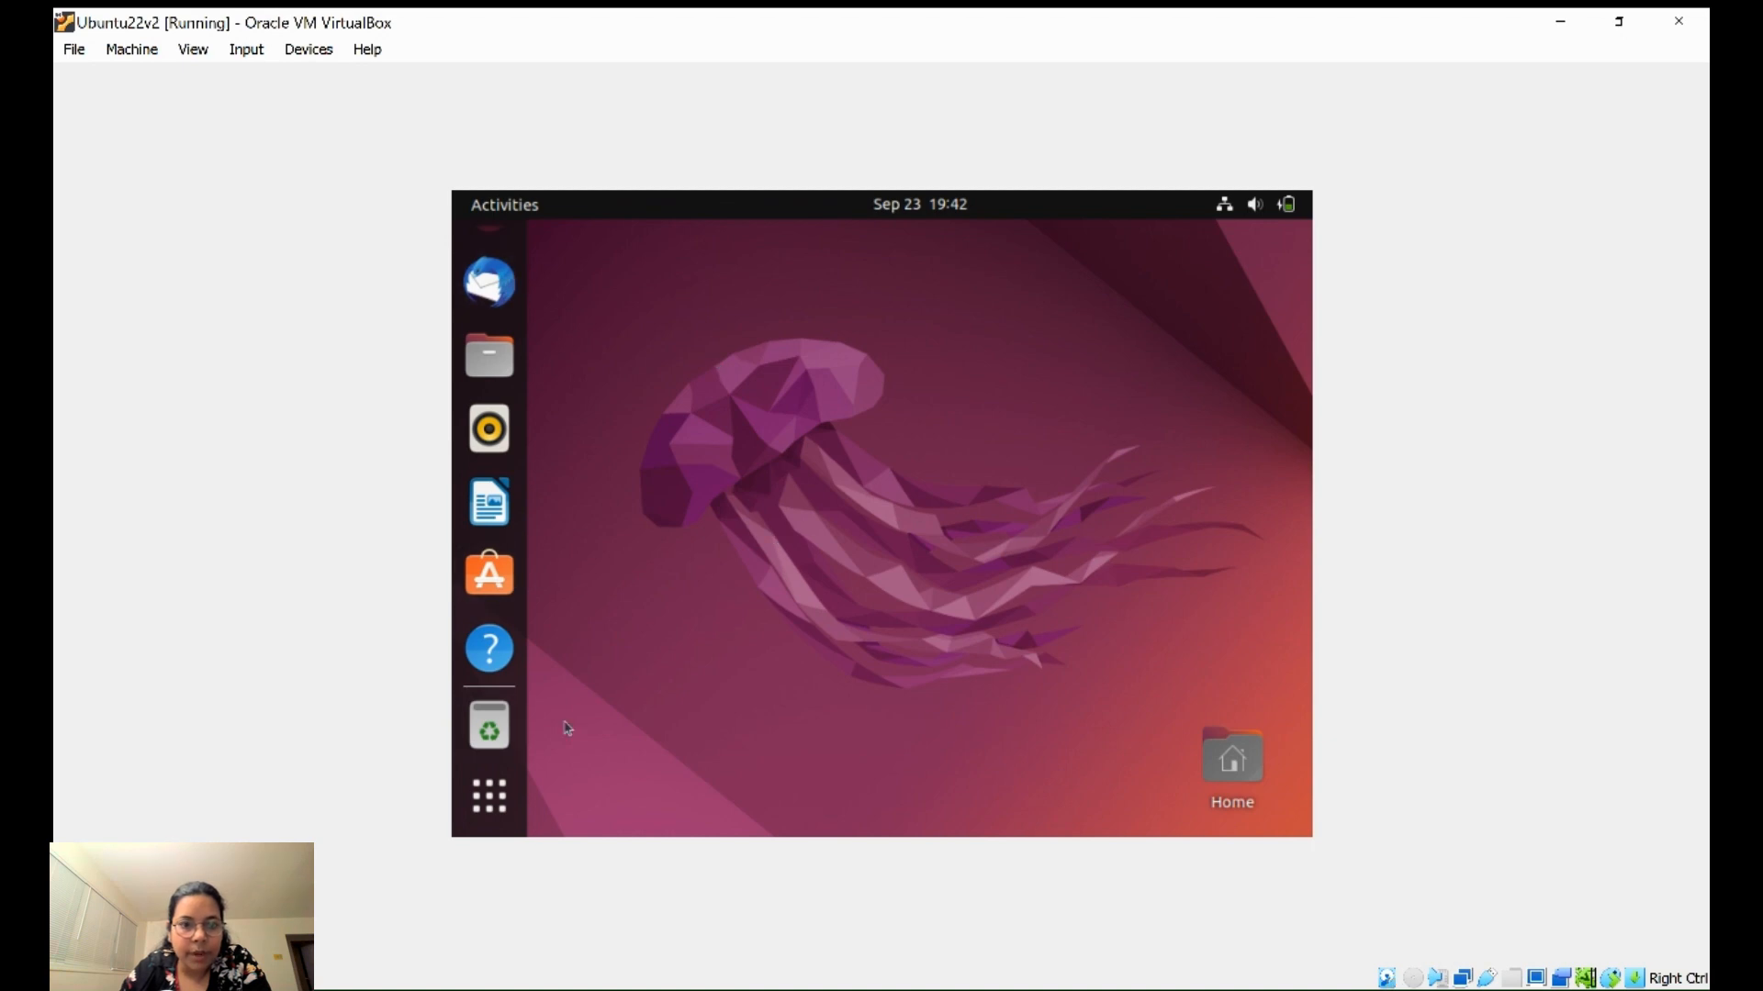
pyautogui.click(490, 807)
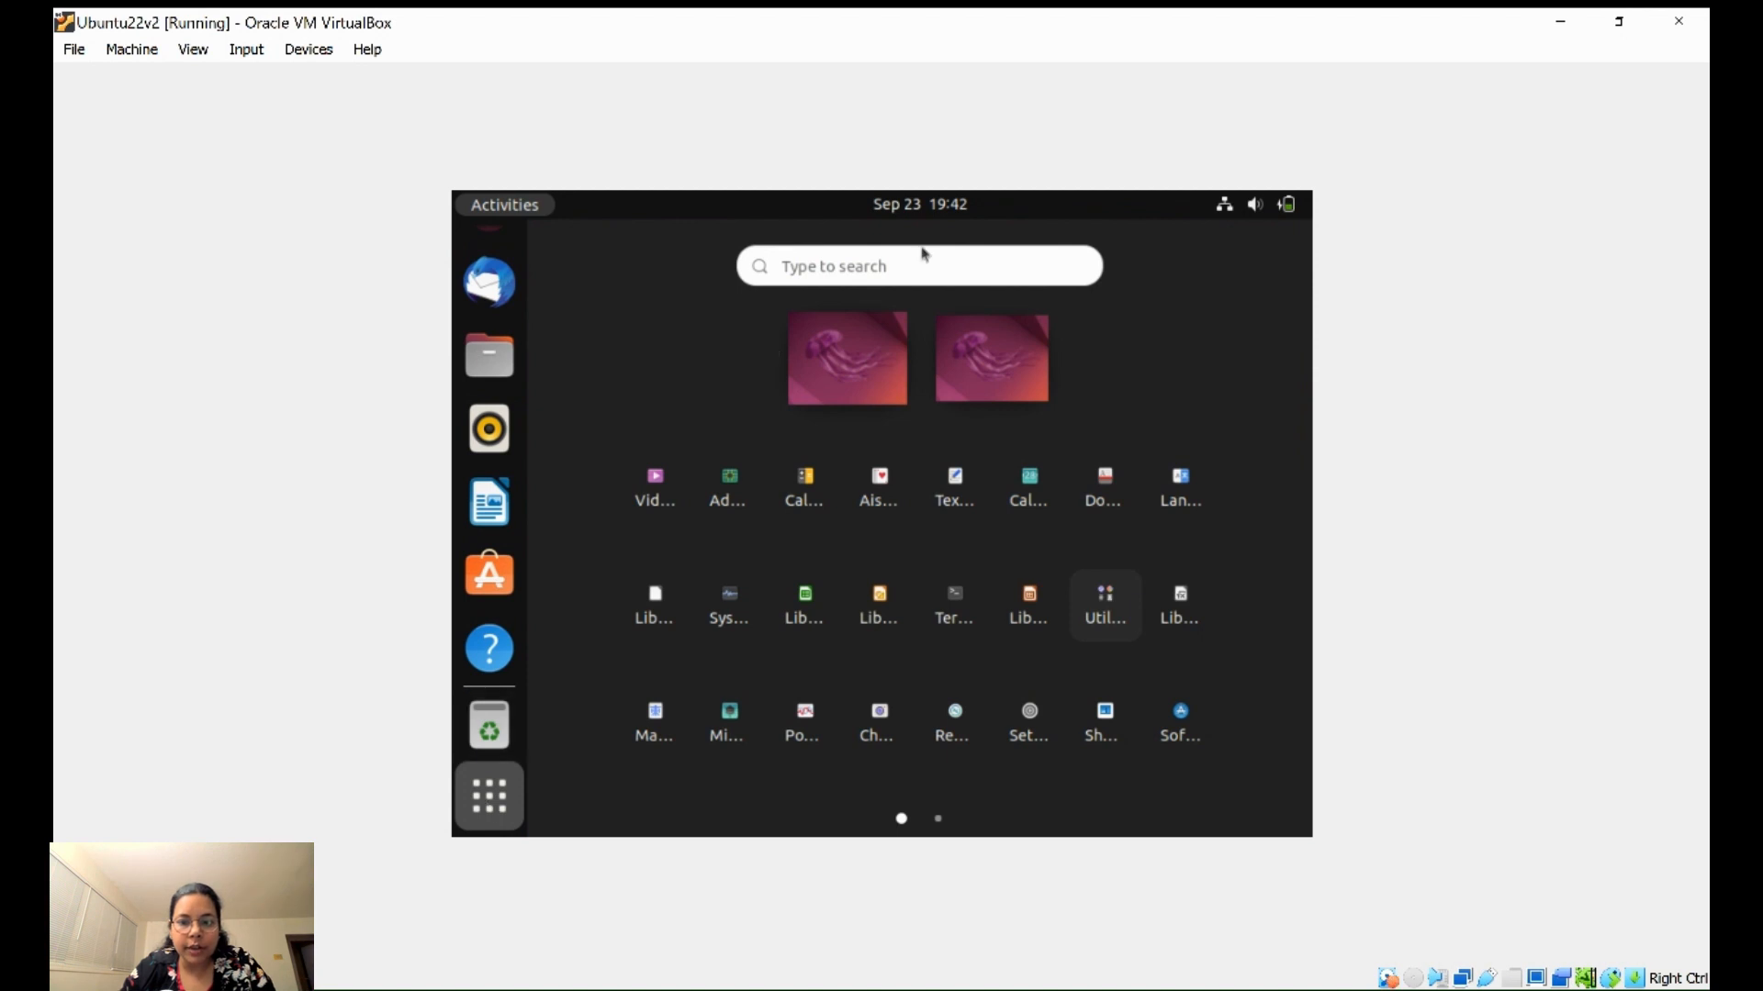
pyautogui.click(928, 615)
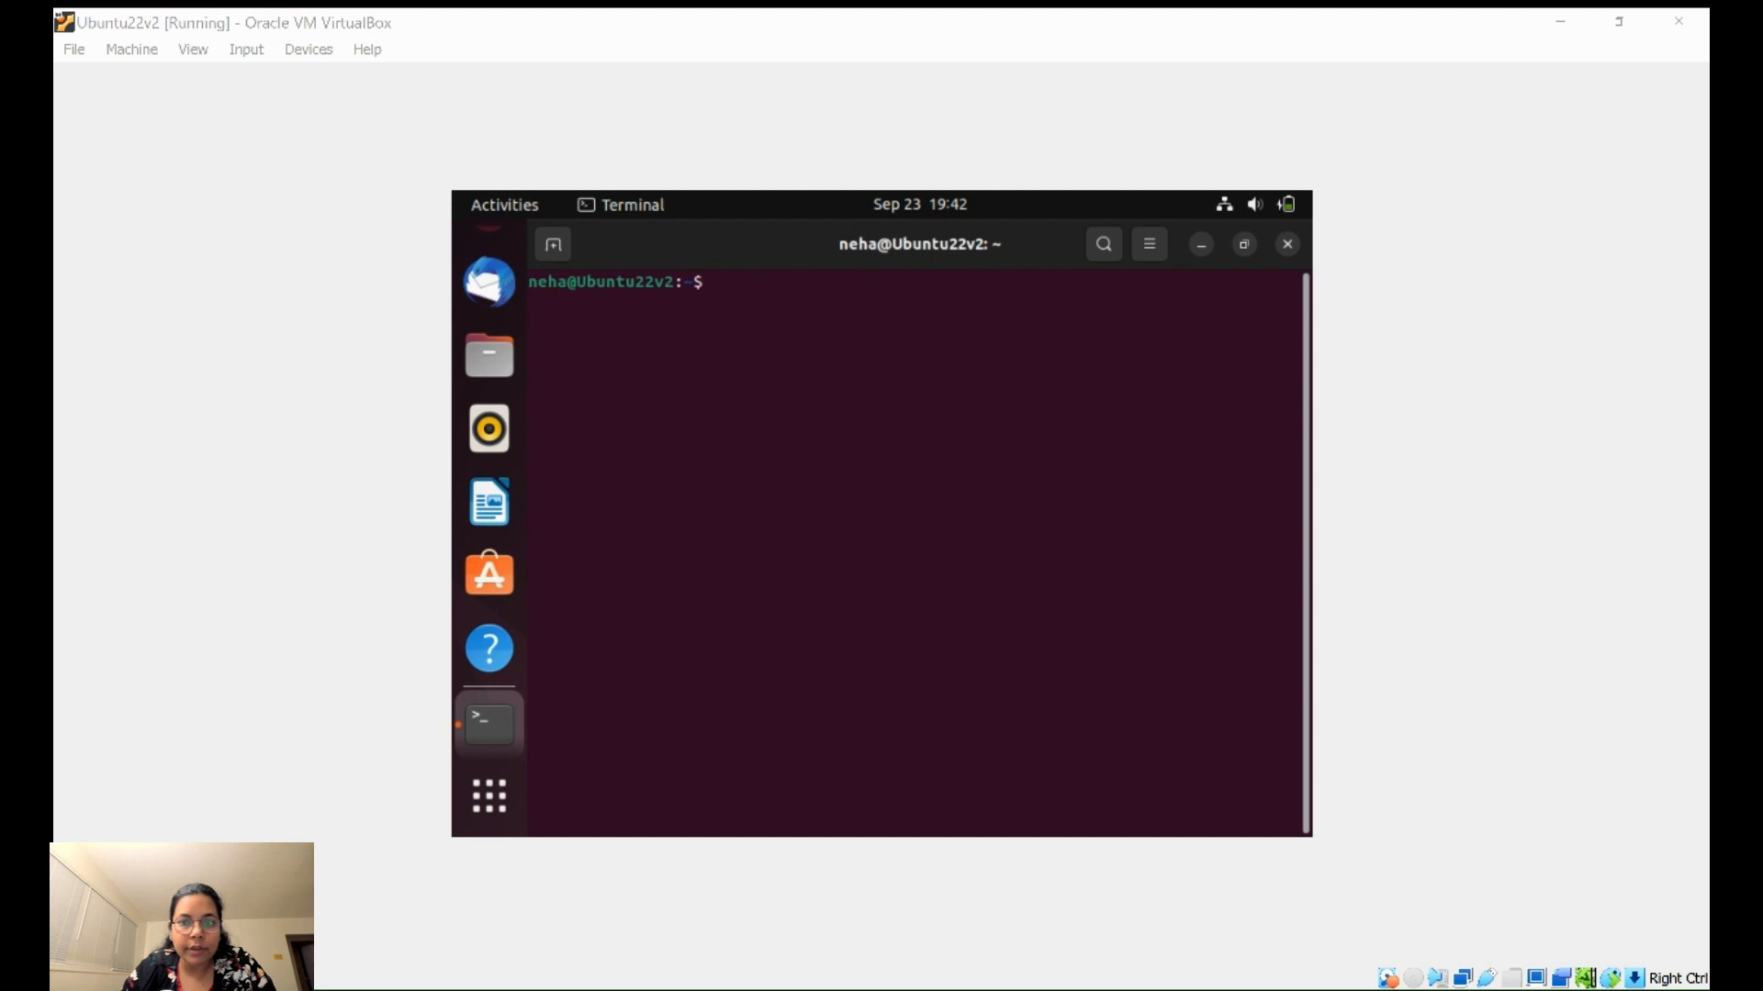
# - Run sudo apt update with the password, which is refused because the user isn't in sudoers
pyautogui.click(865, 712)
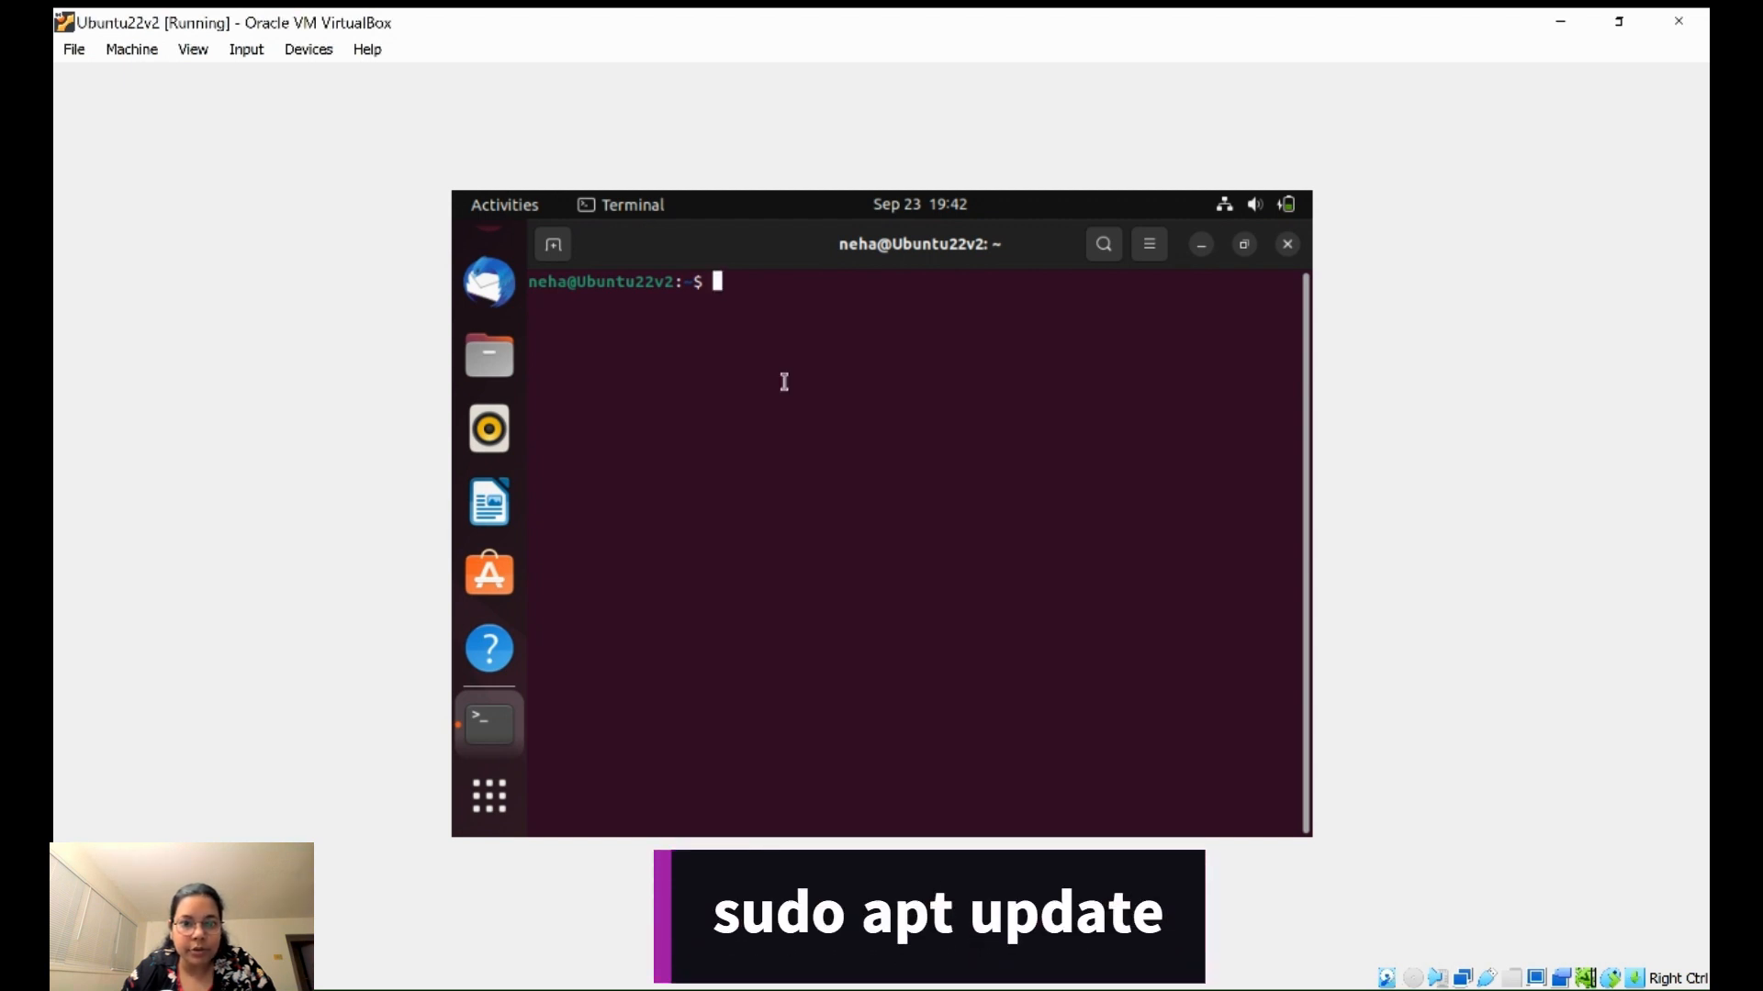
pyautogui.write('sudo a')
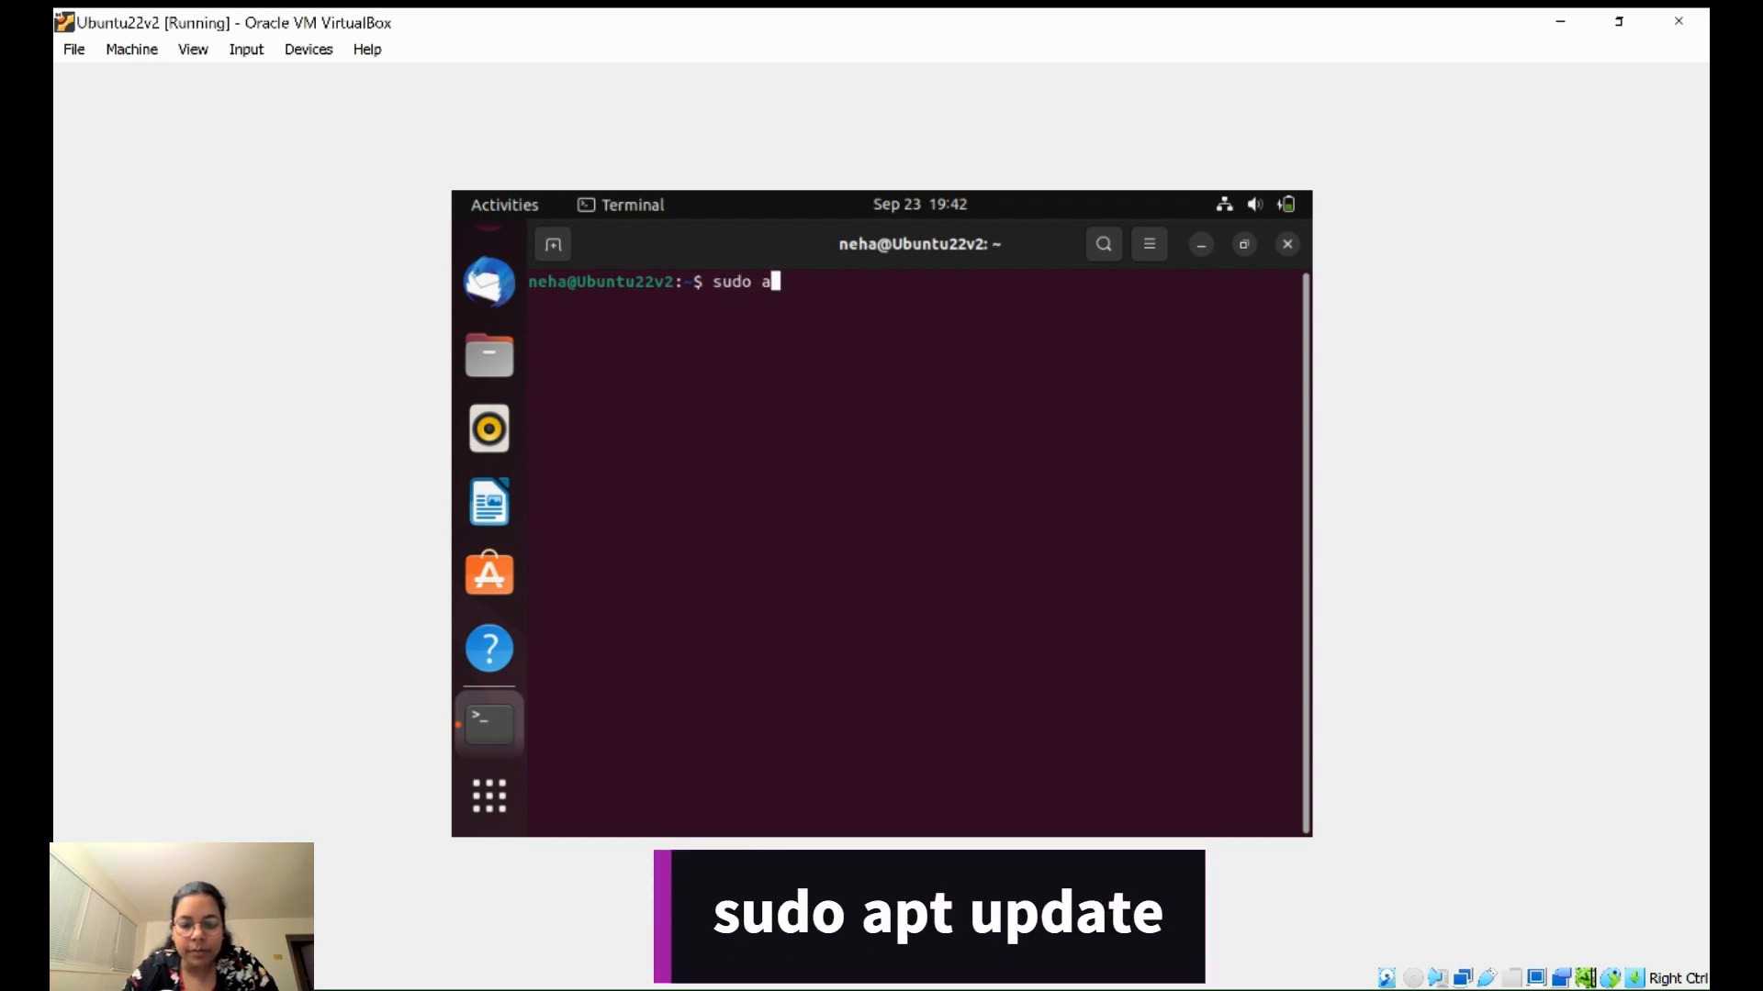
pyautogui.write('pt update')
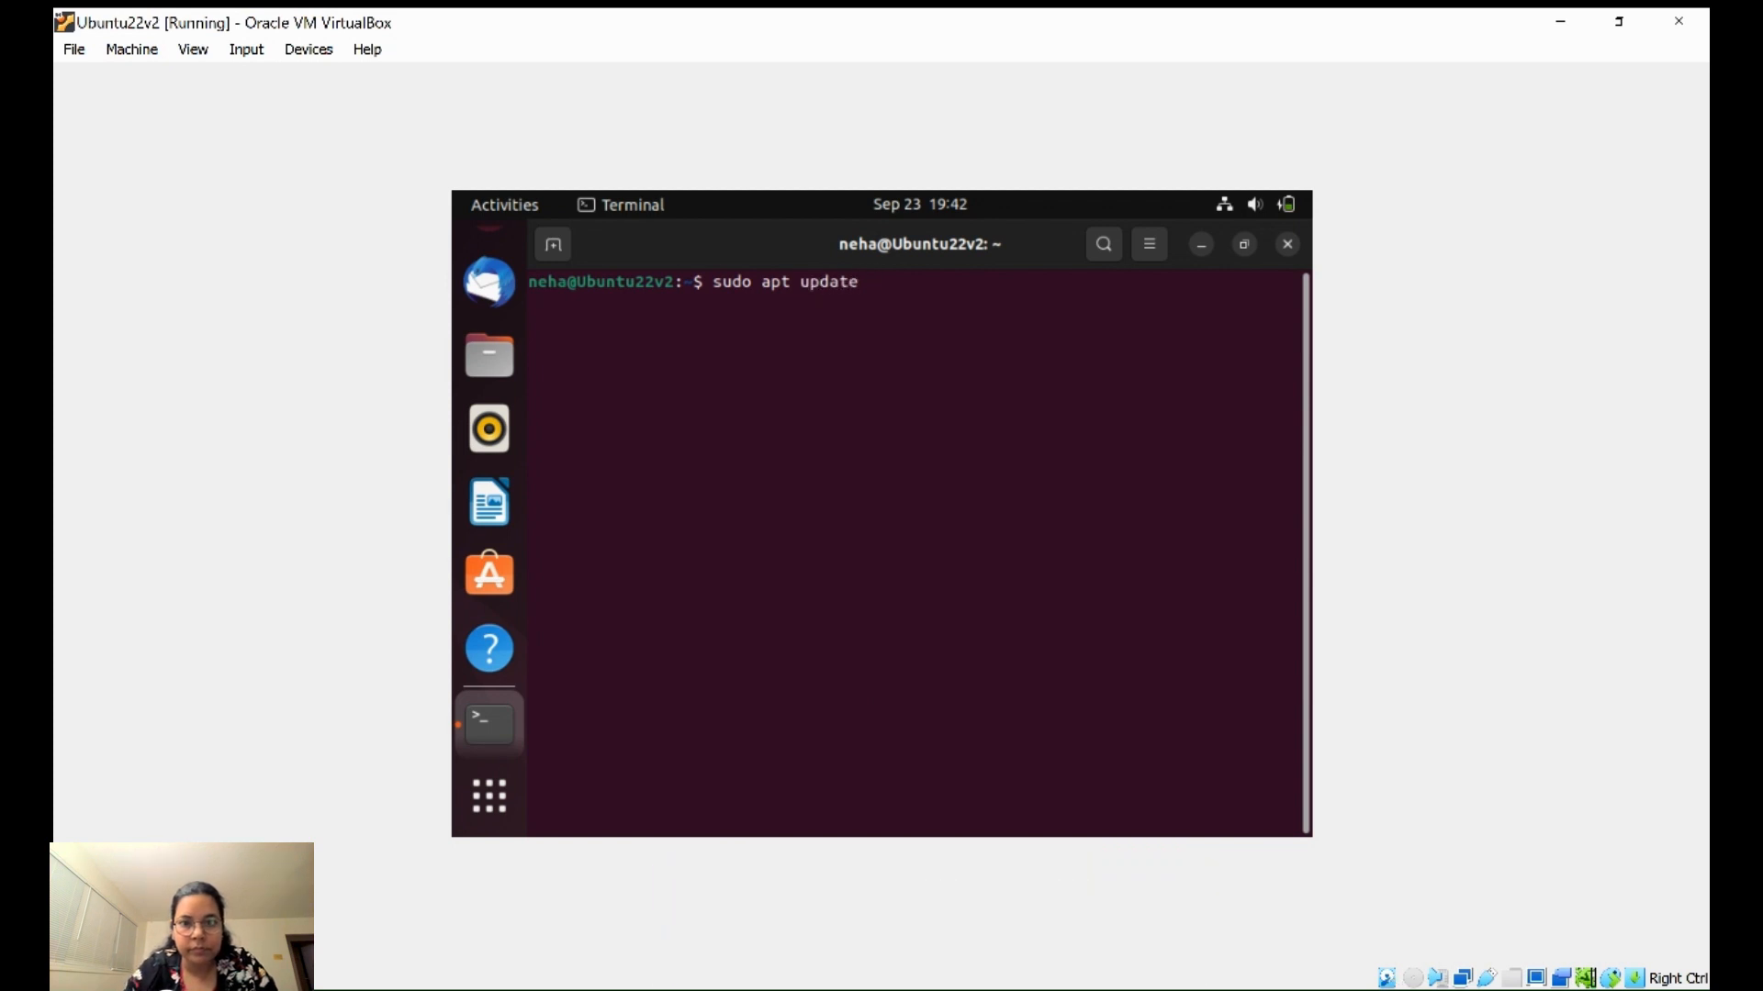
pyautogui.press('Return')
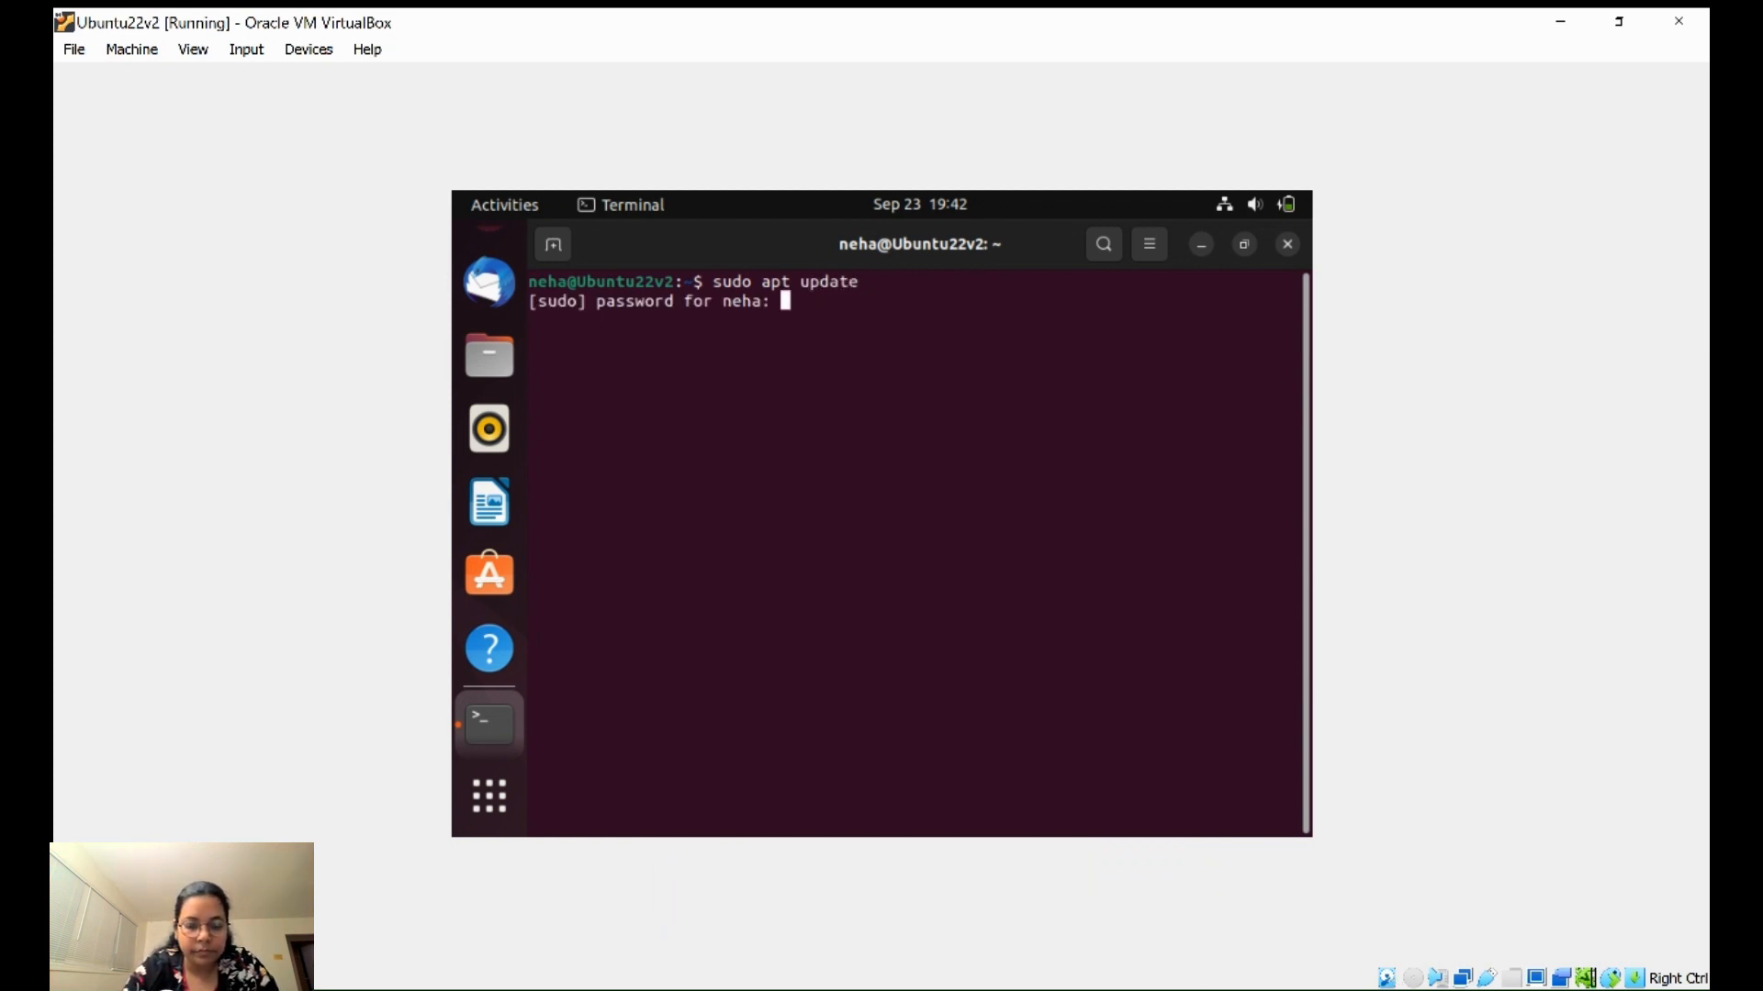
pyautogui.press('Return')
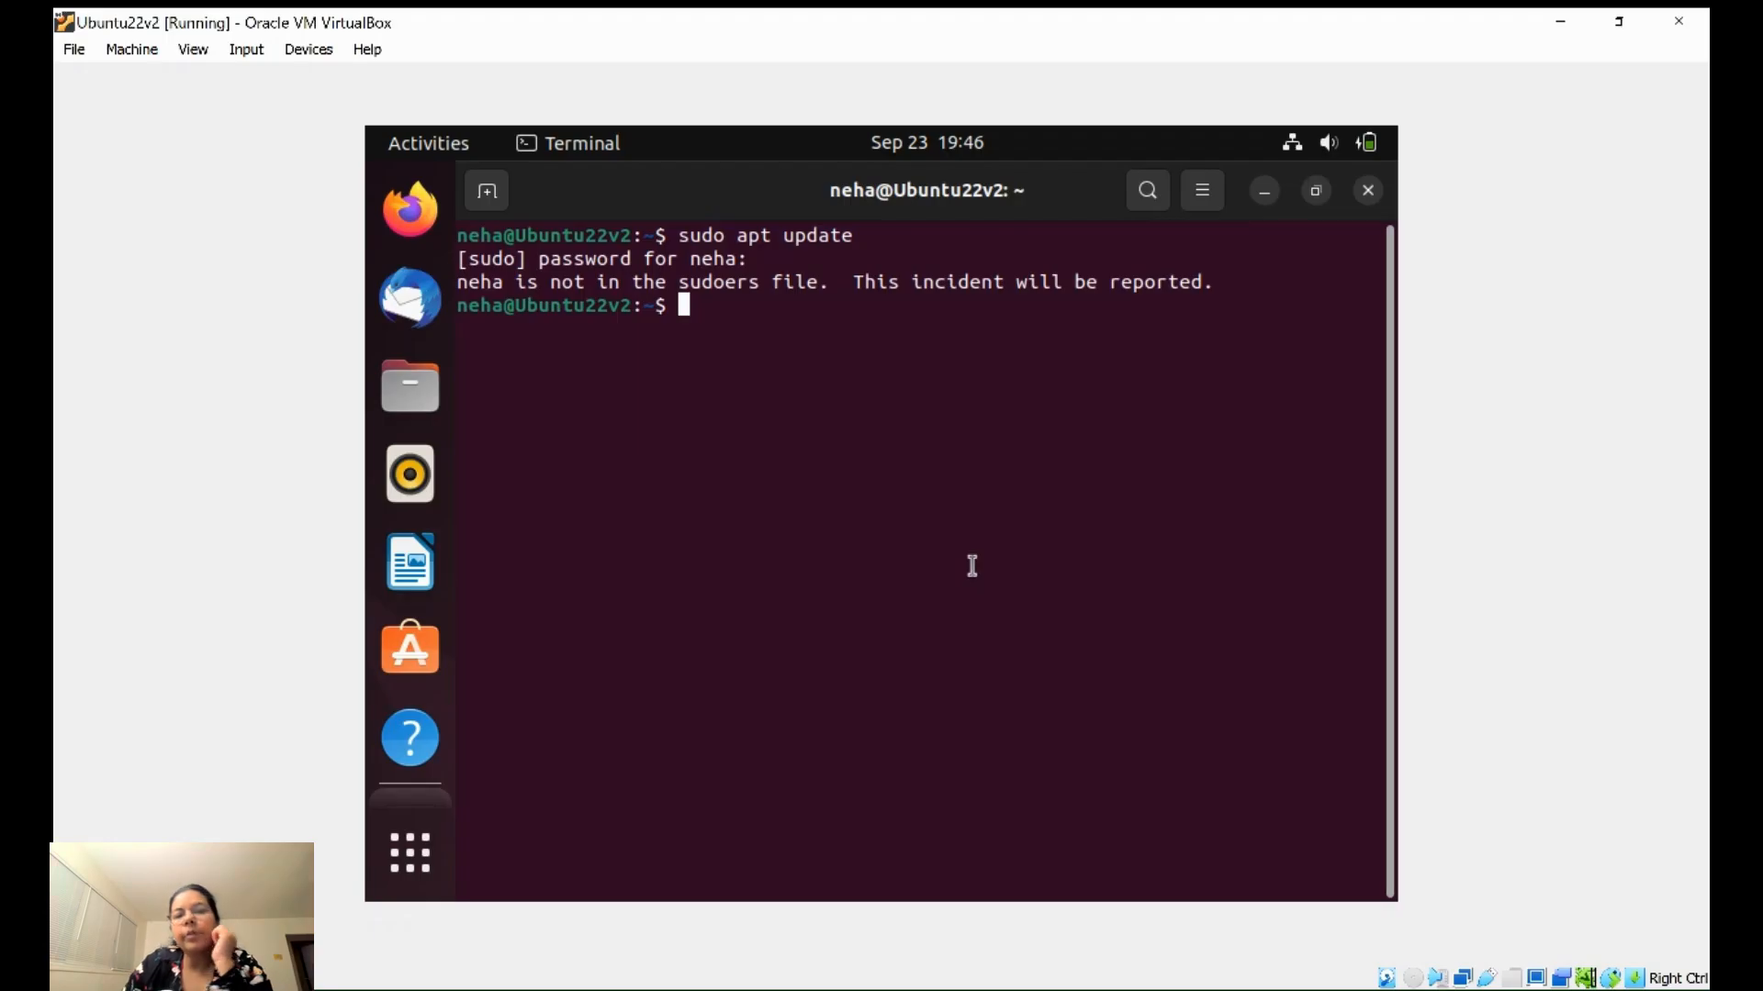
# - Search Google in Firefox for 'user is not in the sudeors list' and scroll the results
pyautogui.click(410, 210)
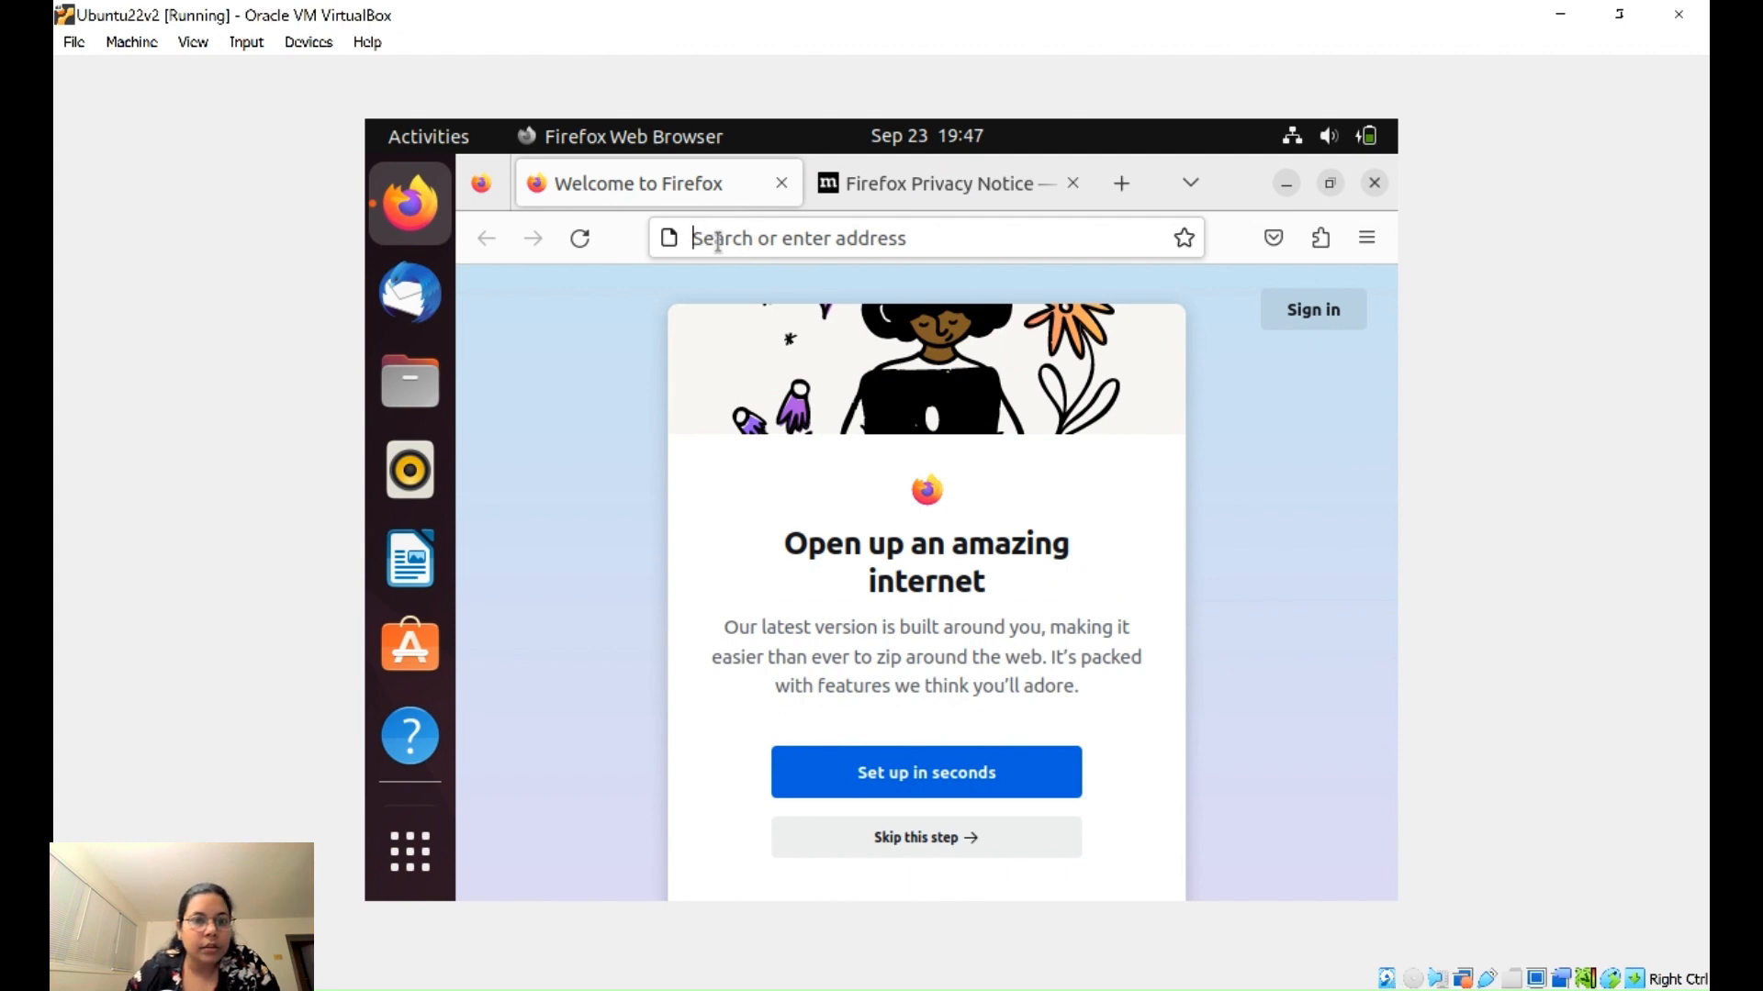
pyautogui.write('user i')
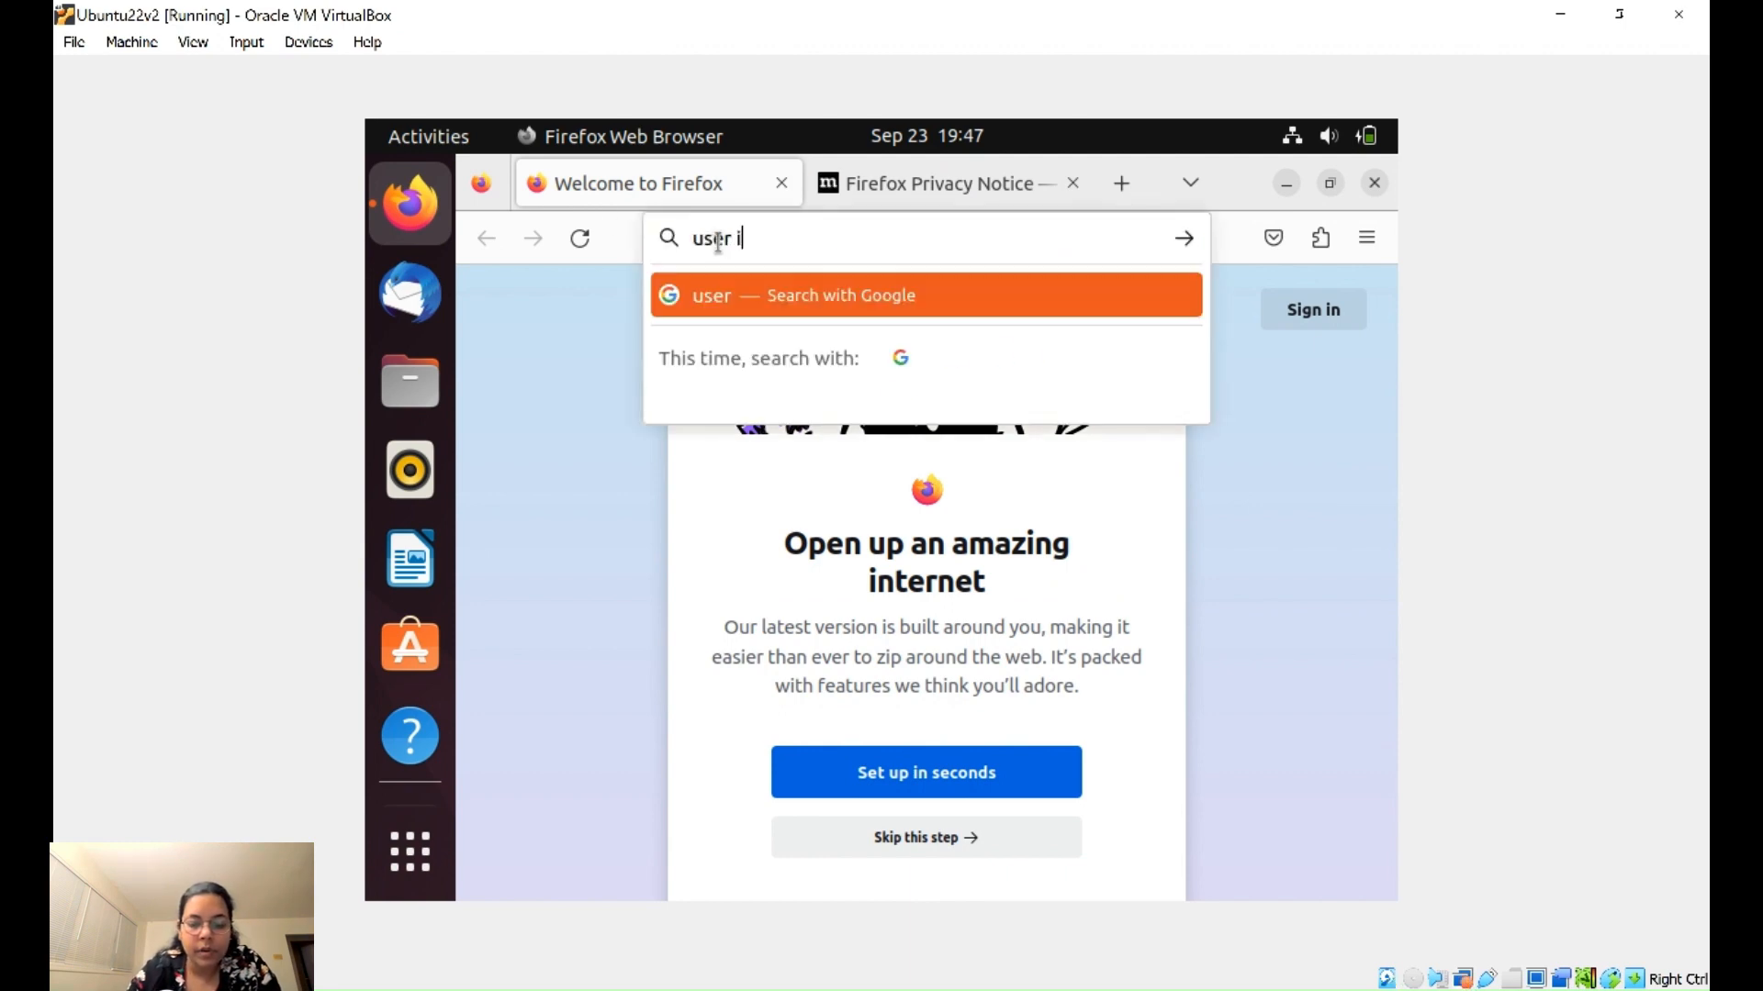
pyautogui.write('s not in ')
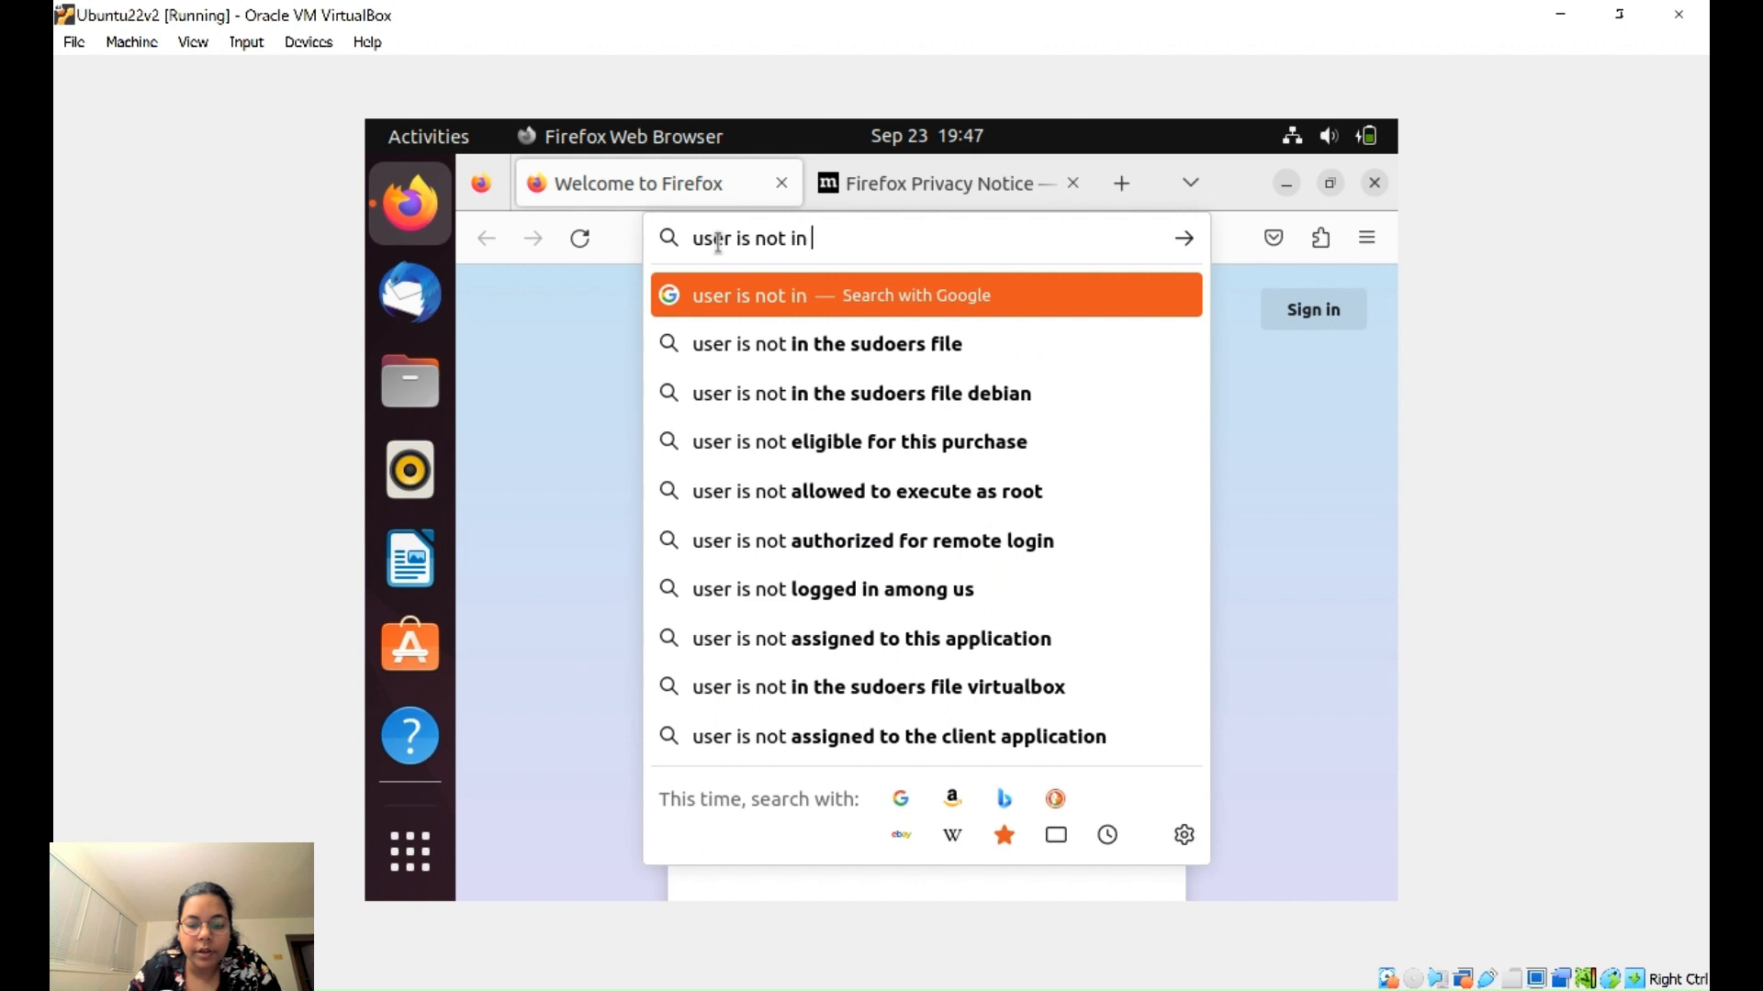
pyautogui.write('the sud')
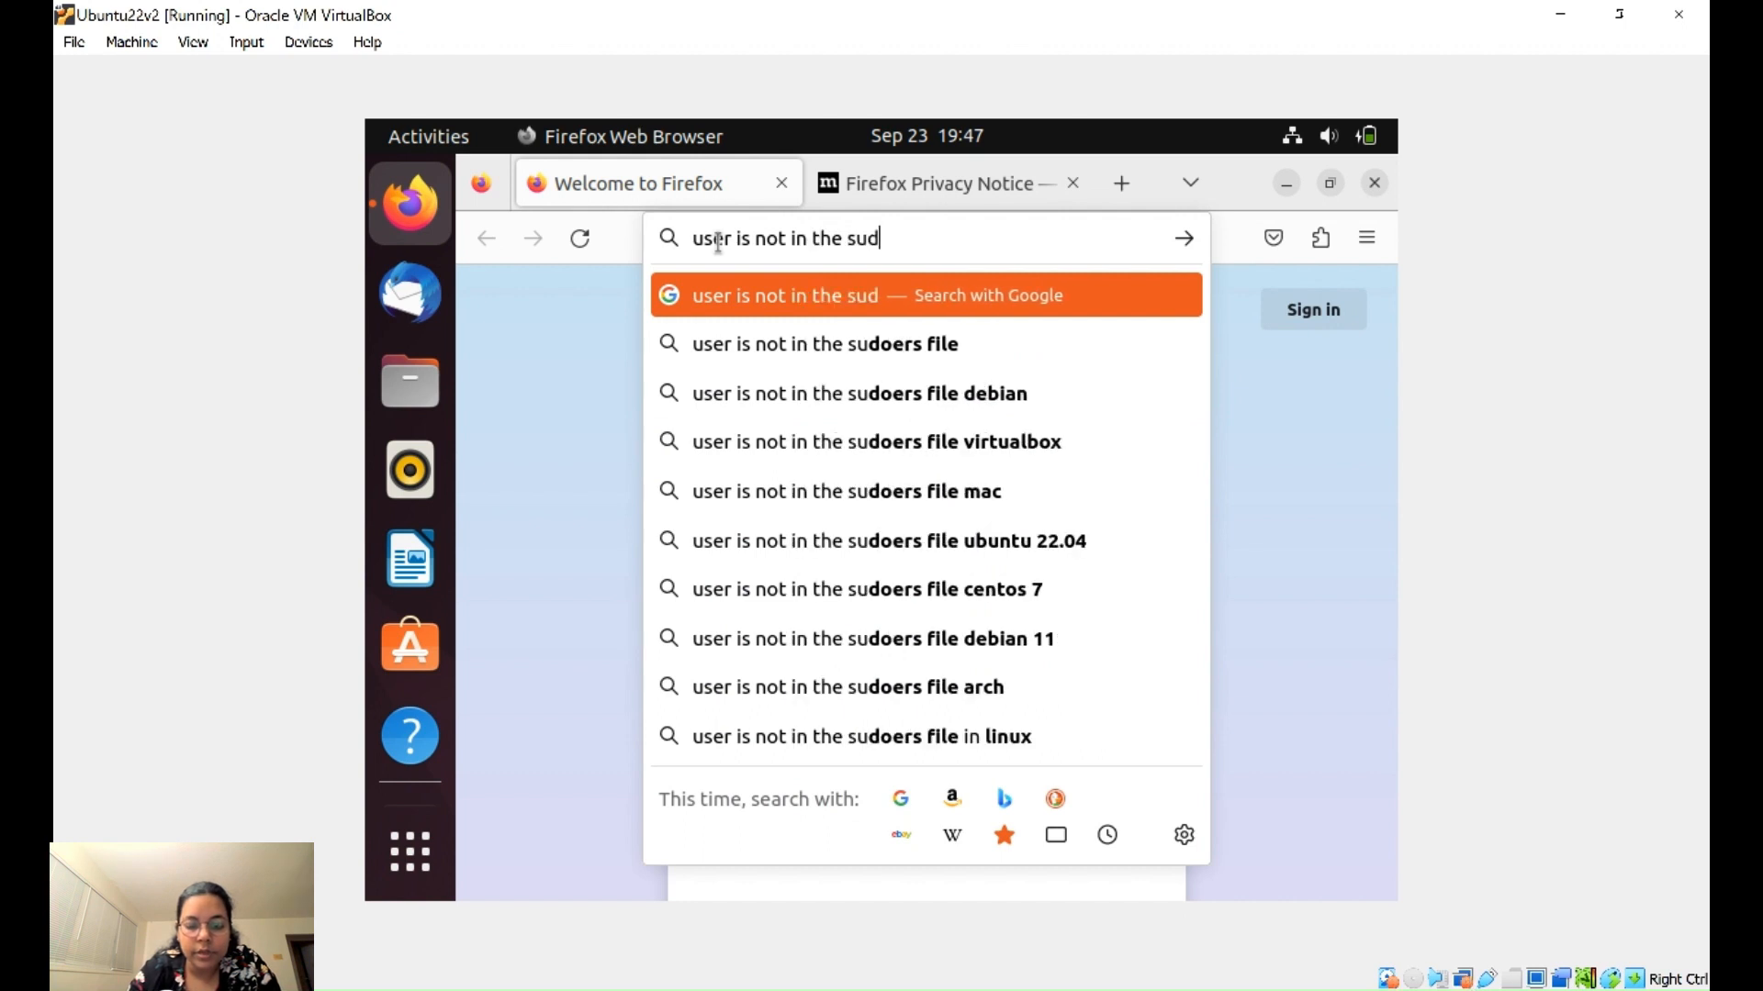
pyautogui.write('eors list')
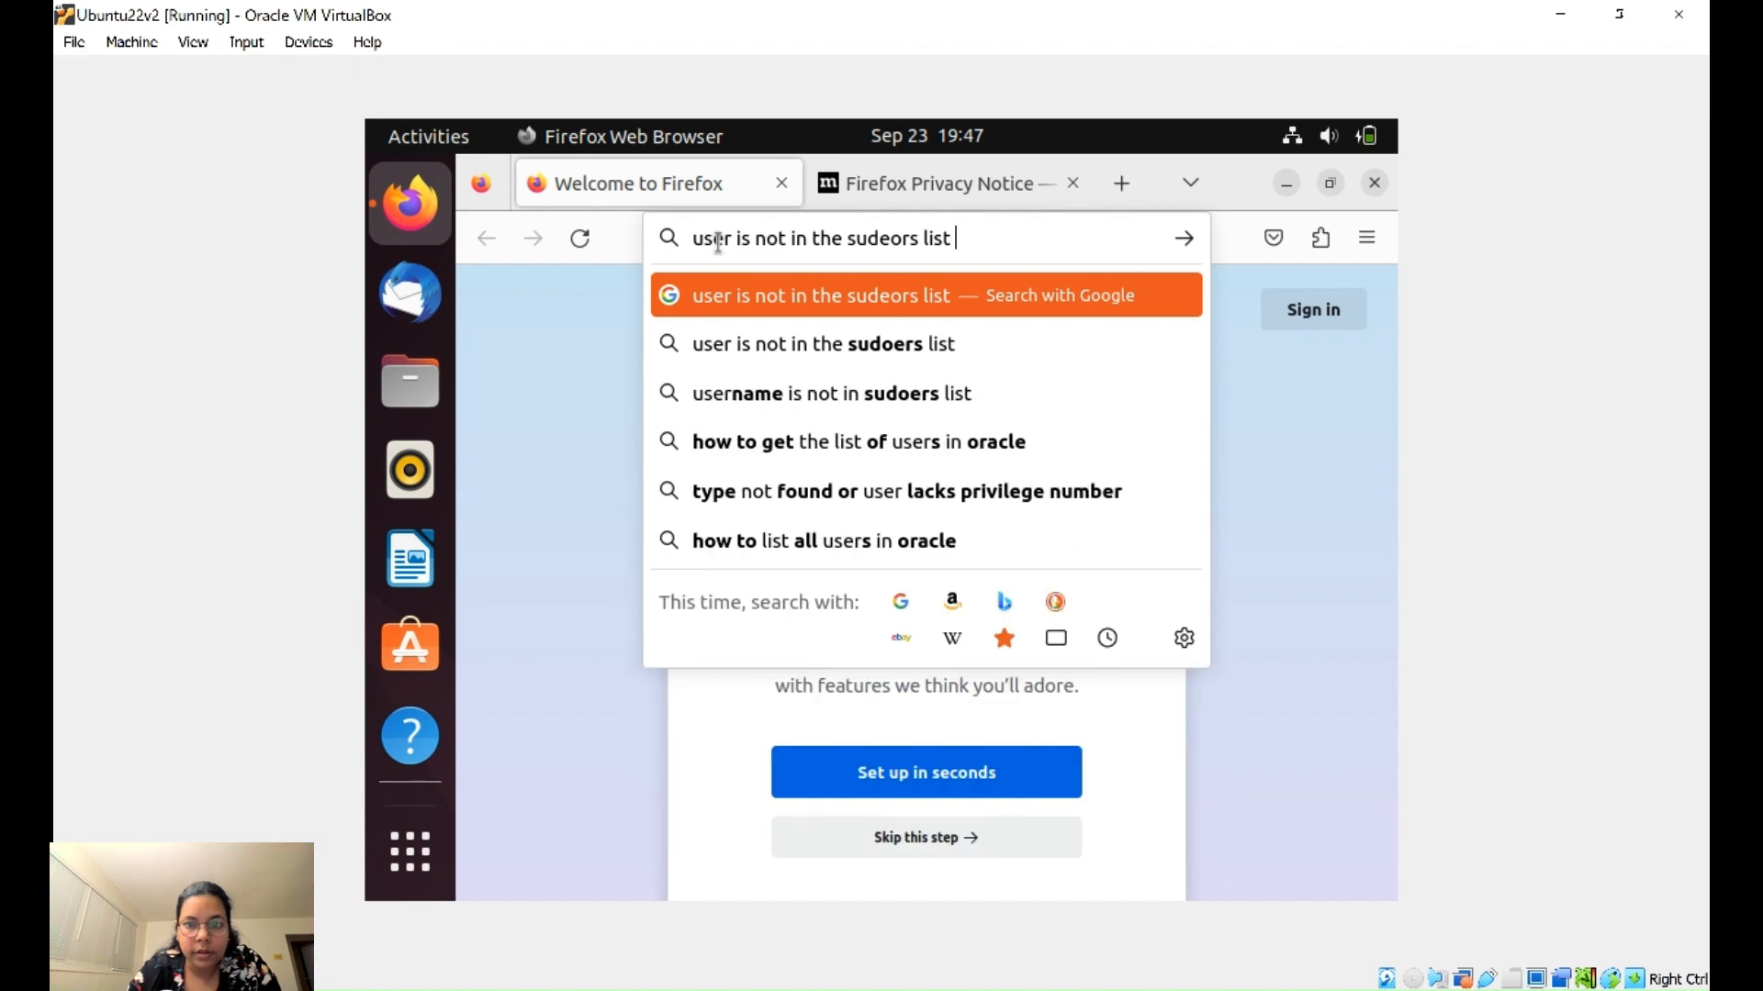
pyautogui.press('Down')
pyautogui.press('Return')
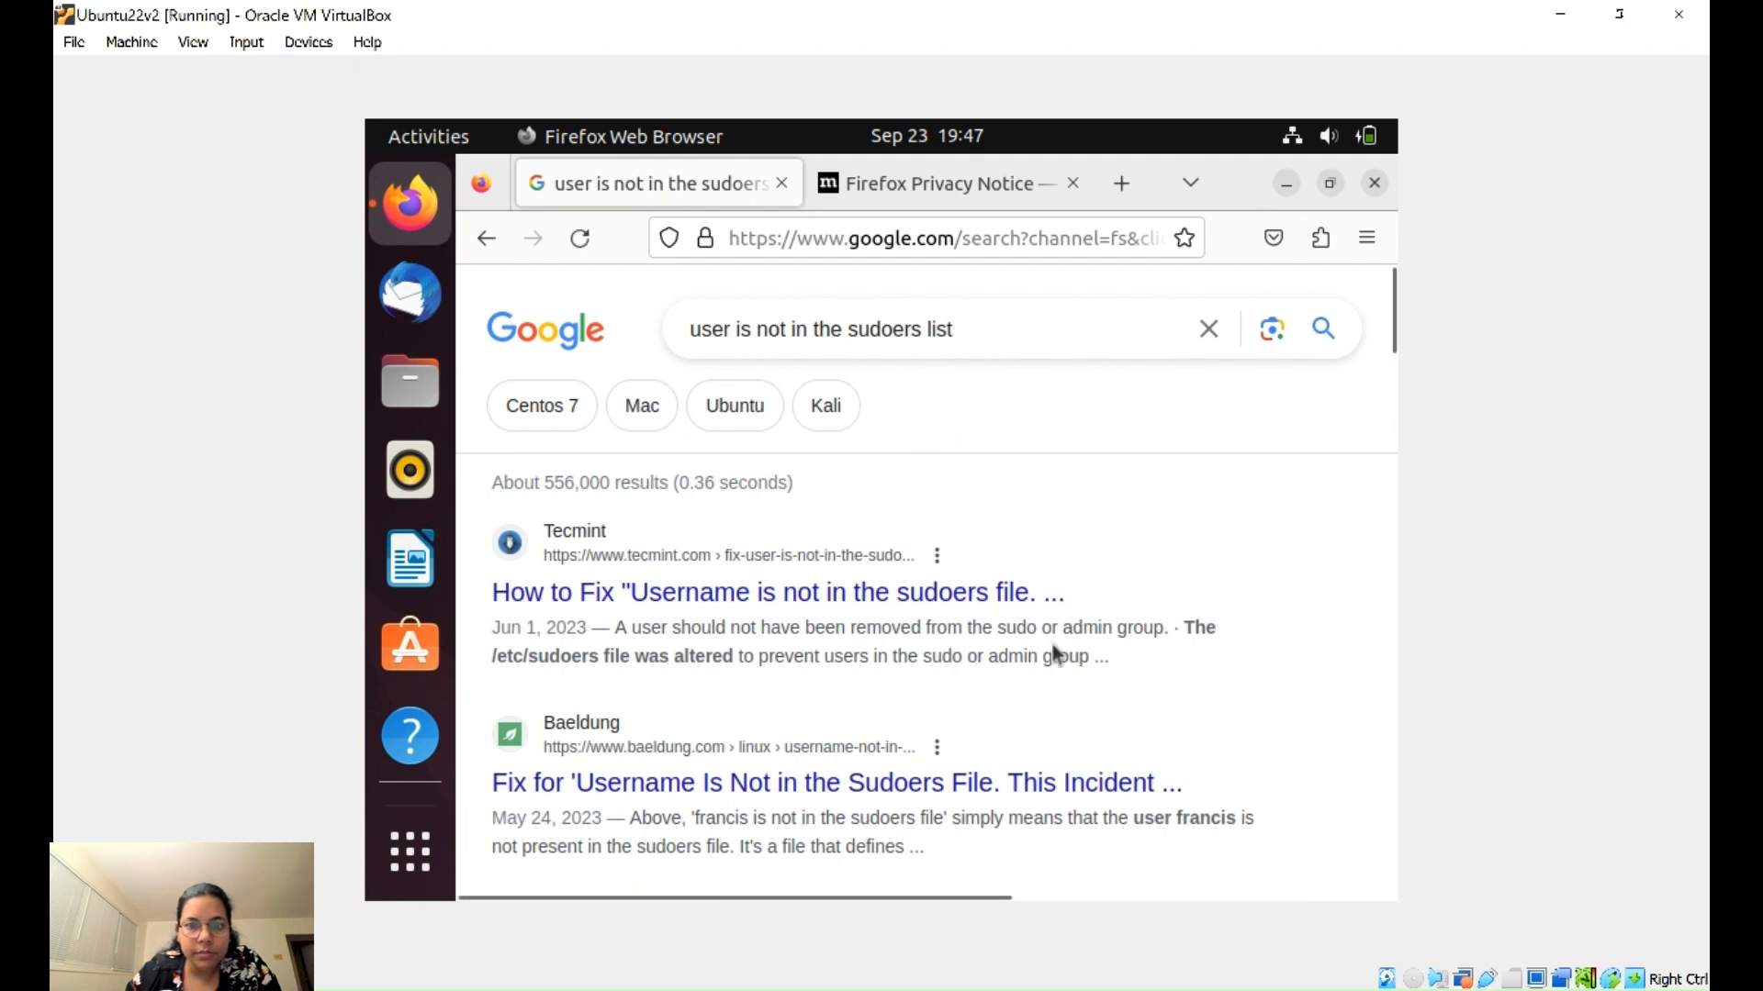
pyautogui.scroll(-5, 895, 613)
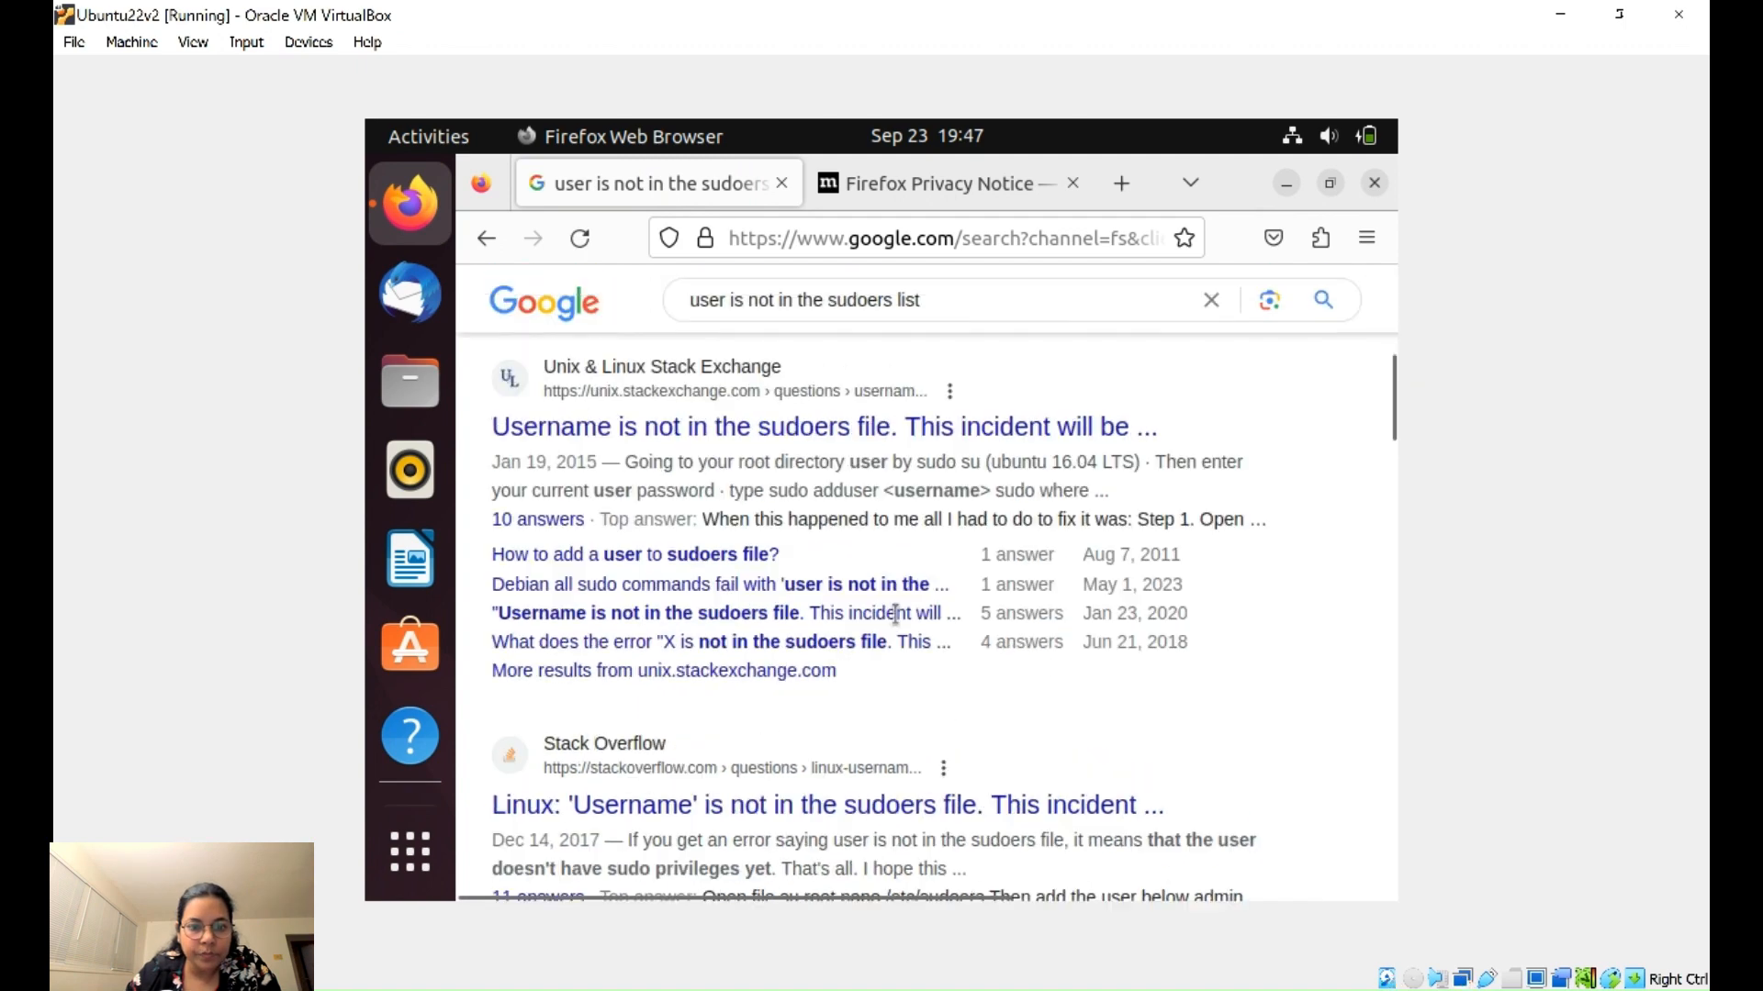
pyautogui.scroll(-4, 895, 613)
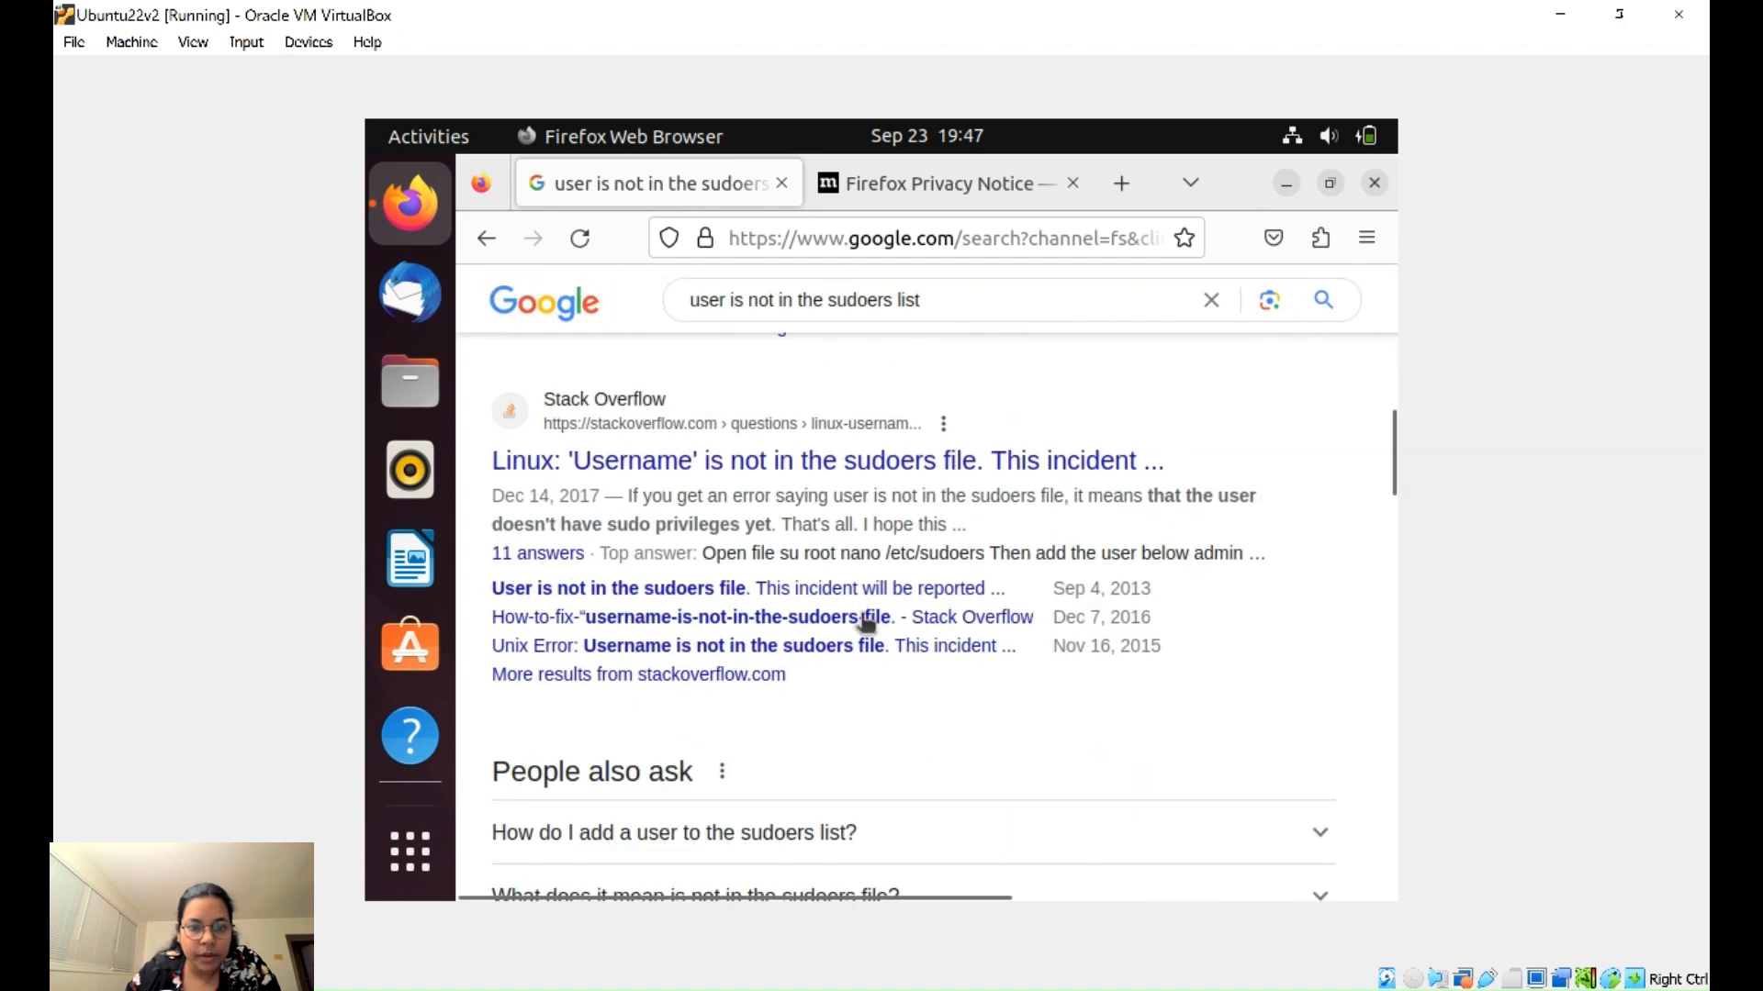
# - Open the 'Username is not in the sudoers file' question and dismiss the cookie and AI announcement popups
pyautogui.click(783, 463)
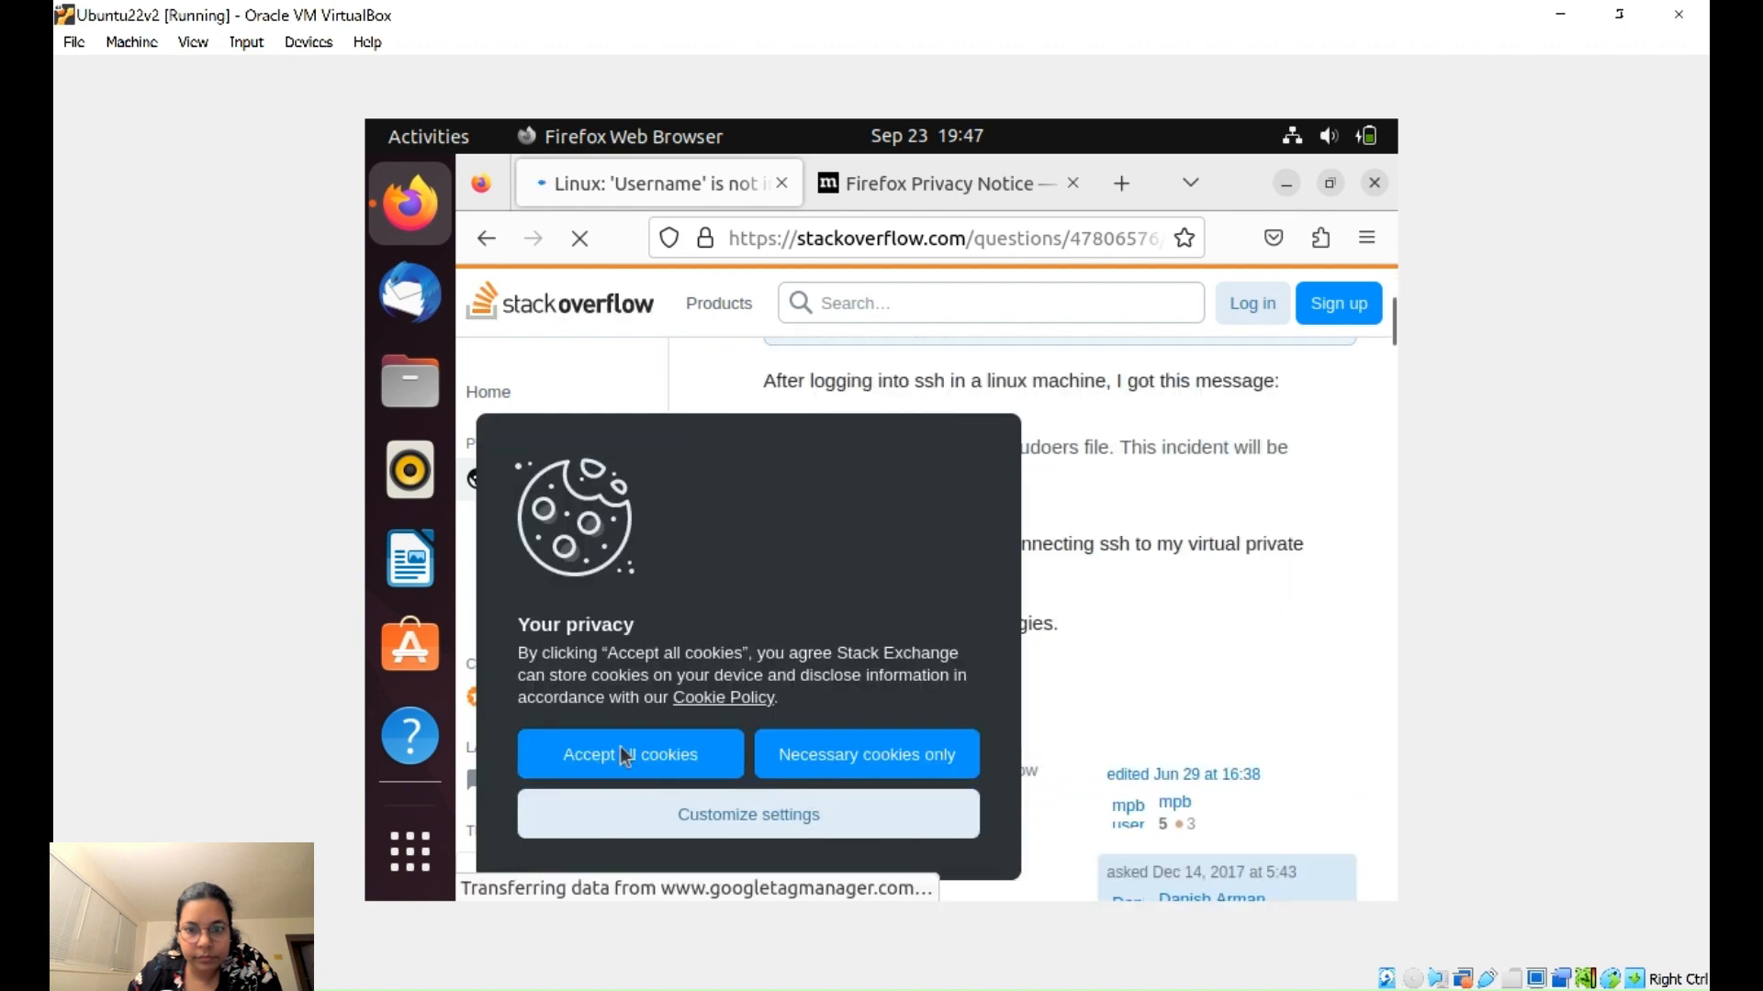
pyautogui.click(622, 753)
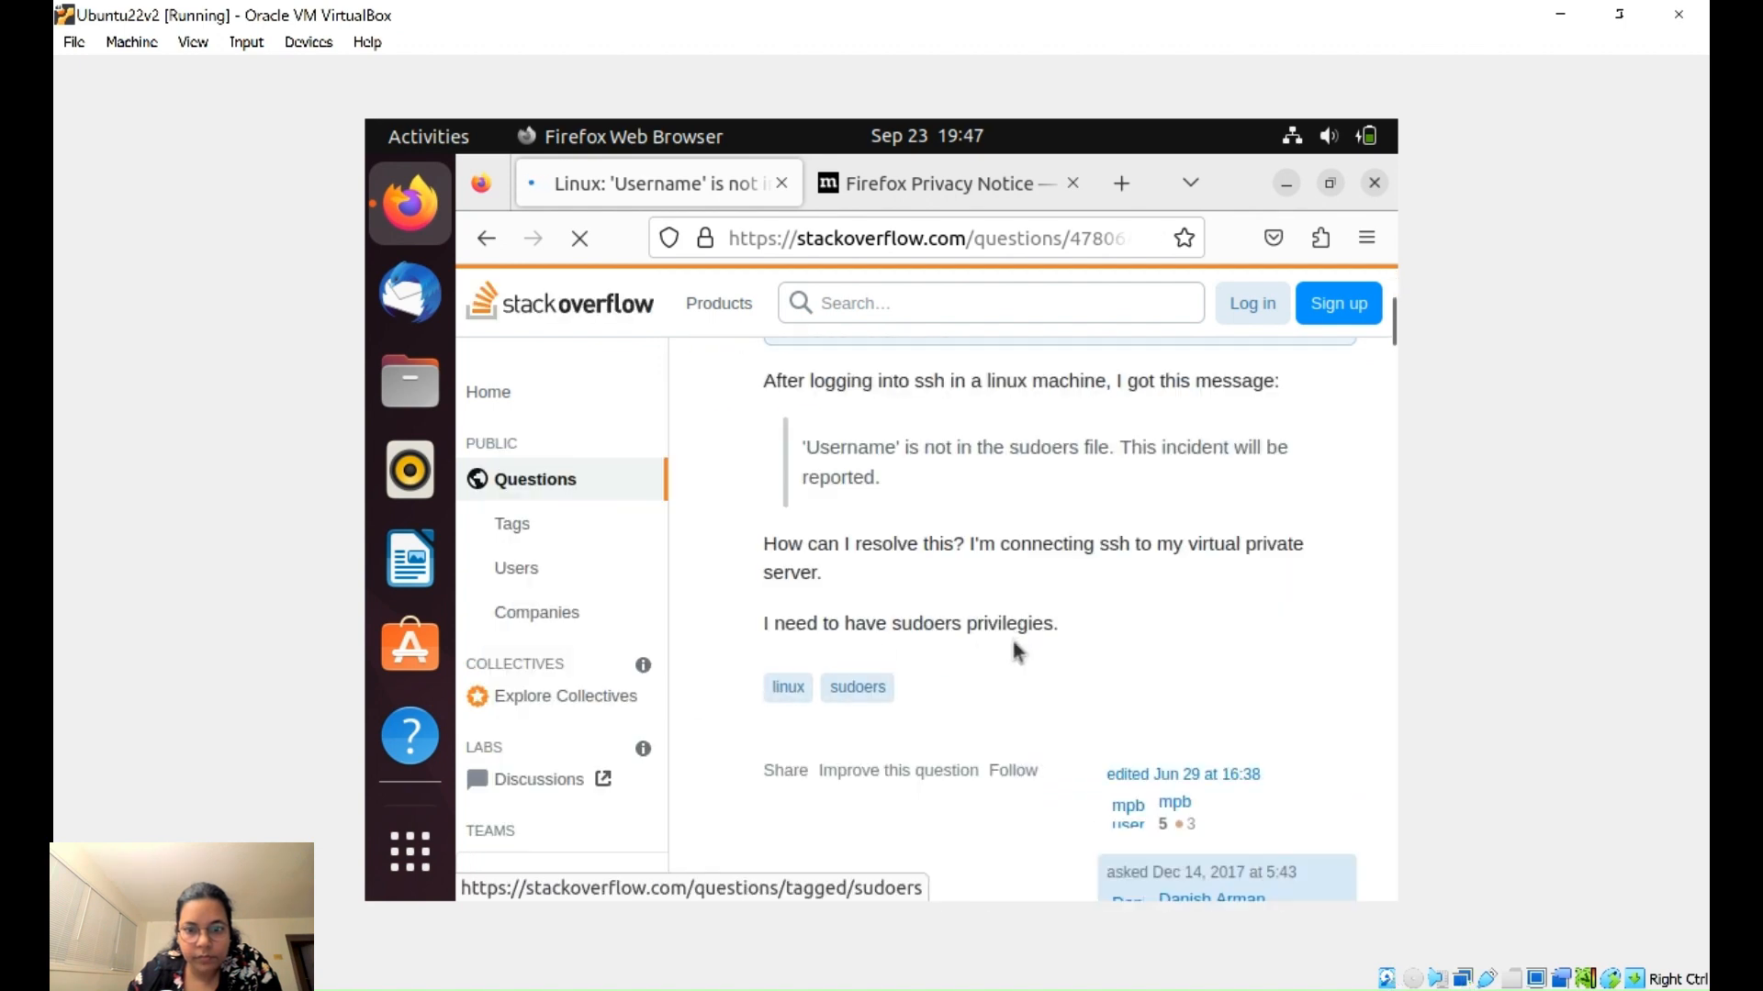
pyautogui.scroll(-8, 1049, 633)
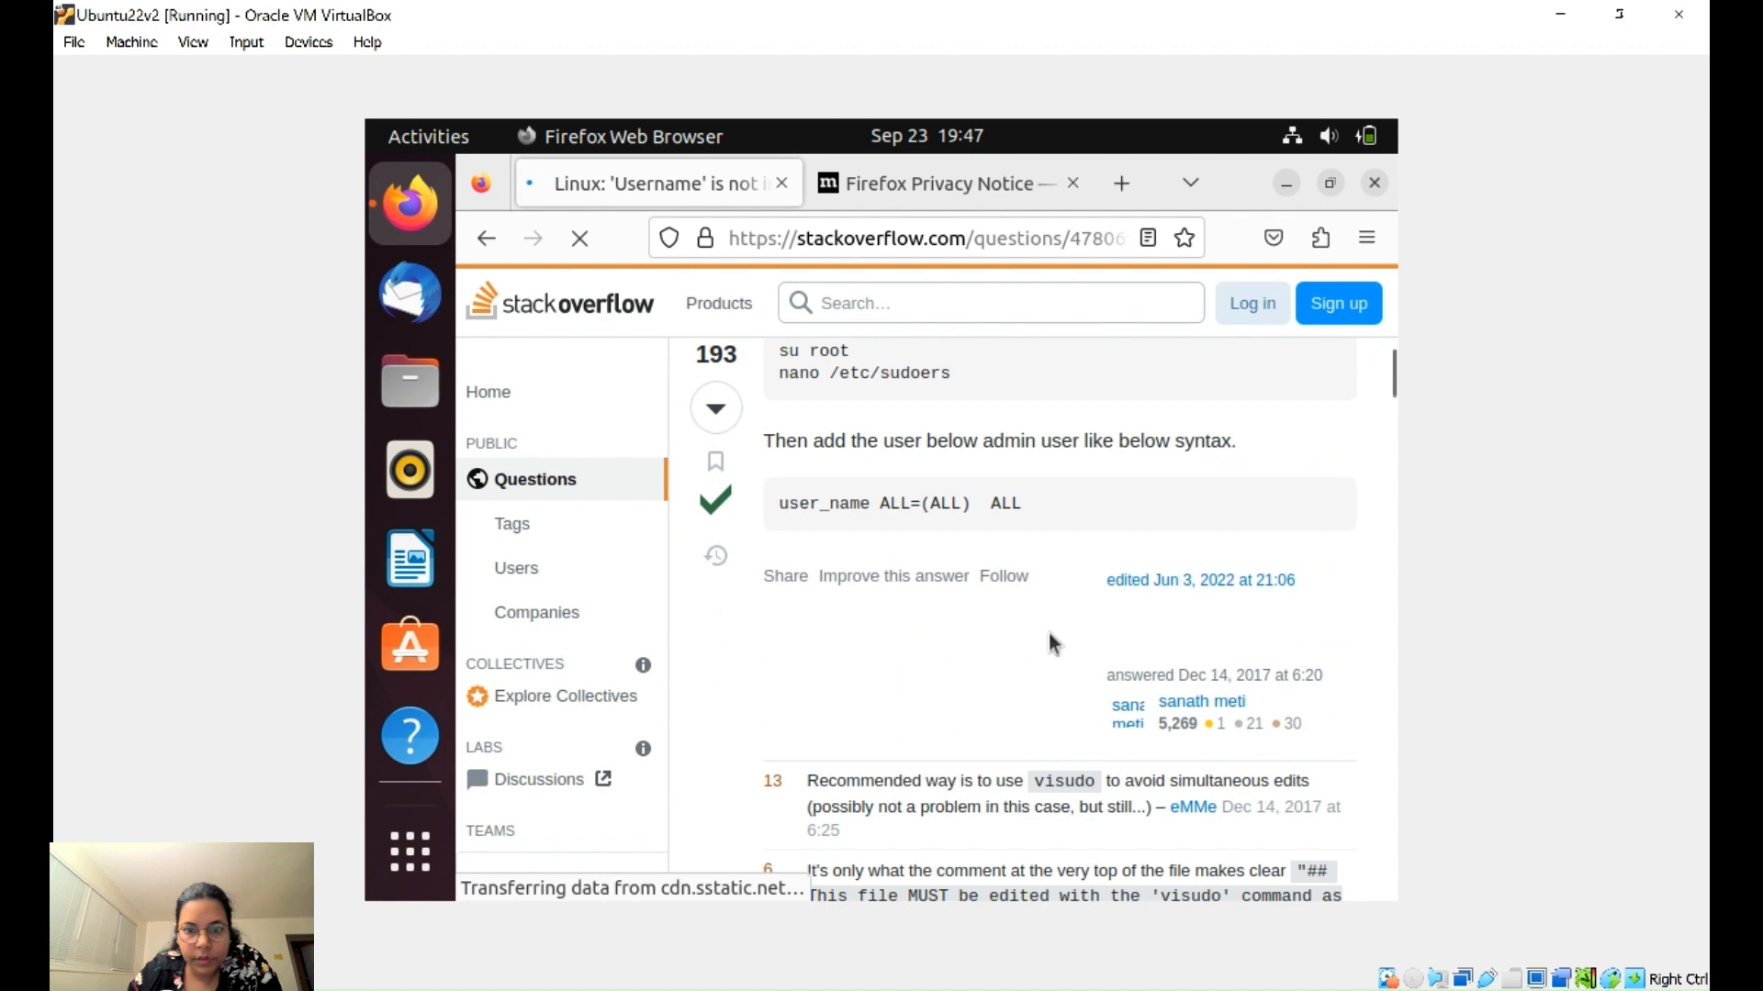
pyautogui.scroll(3, 1049, 632)
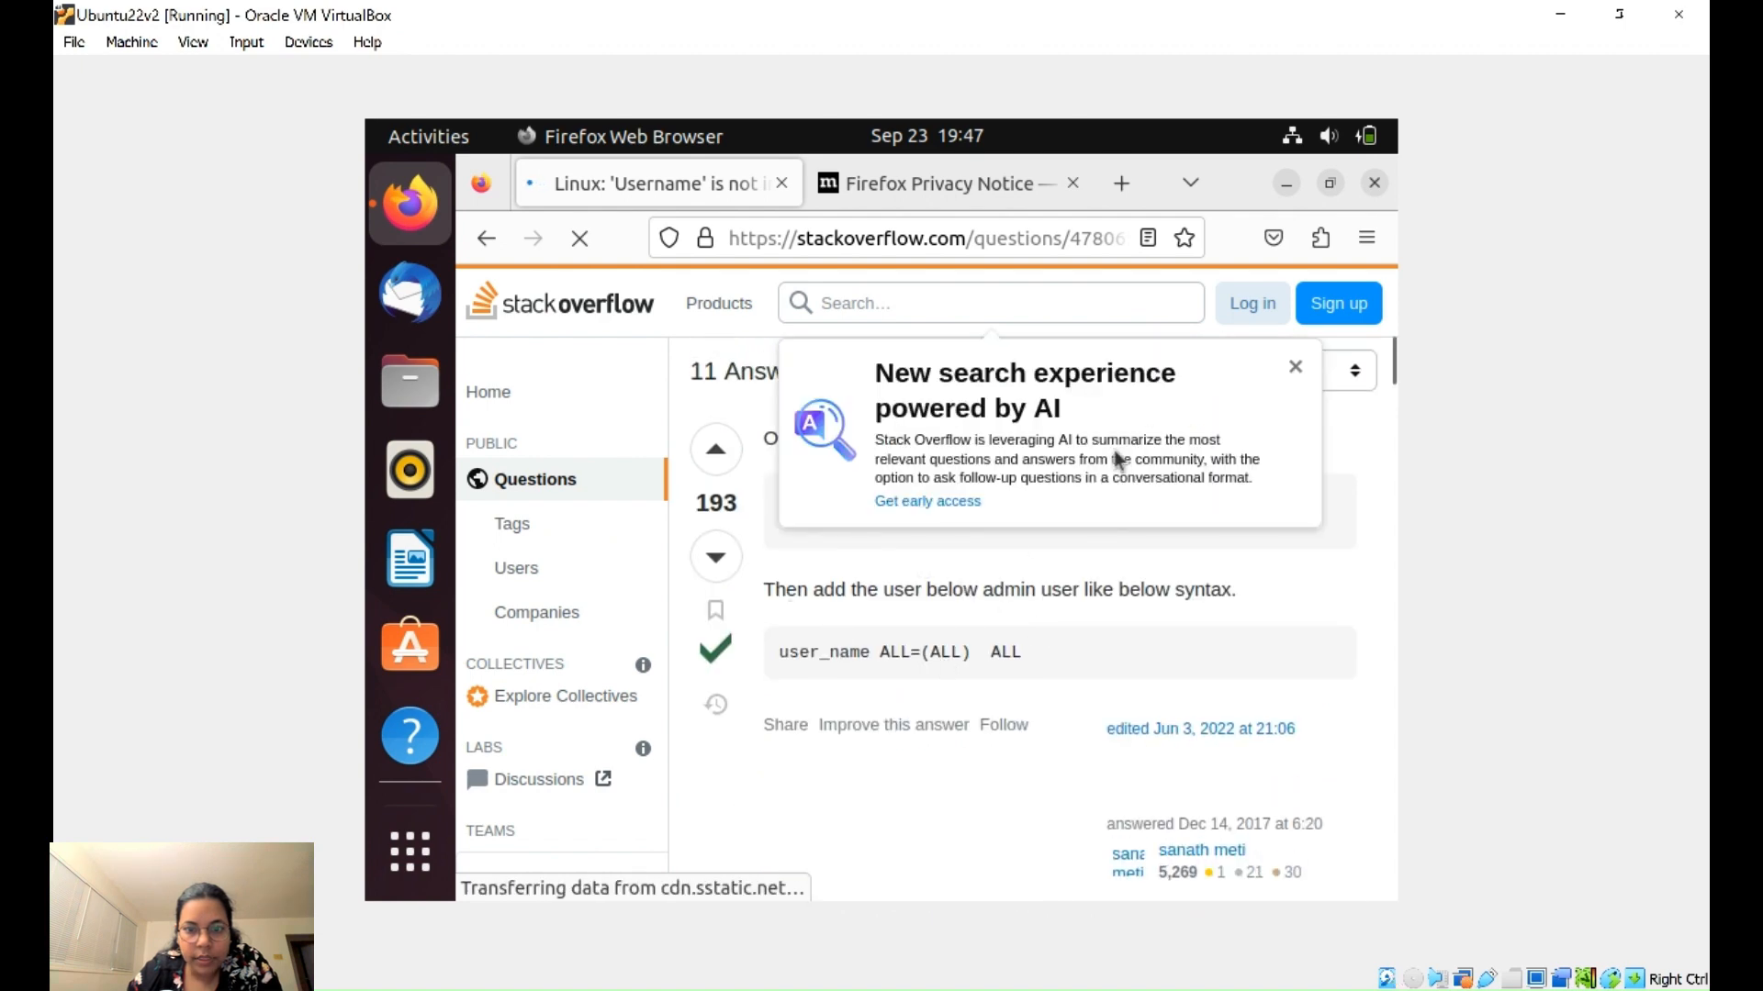
pyautogui.click(1295, 366)
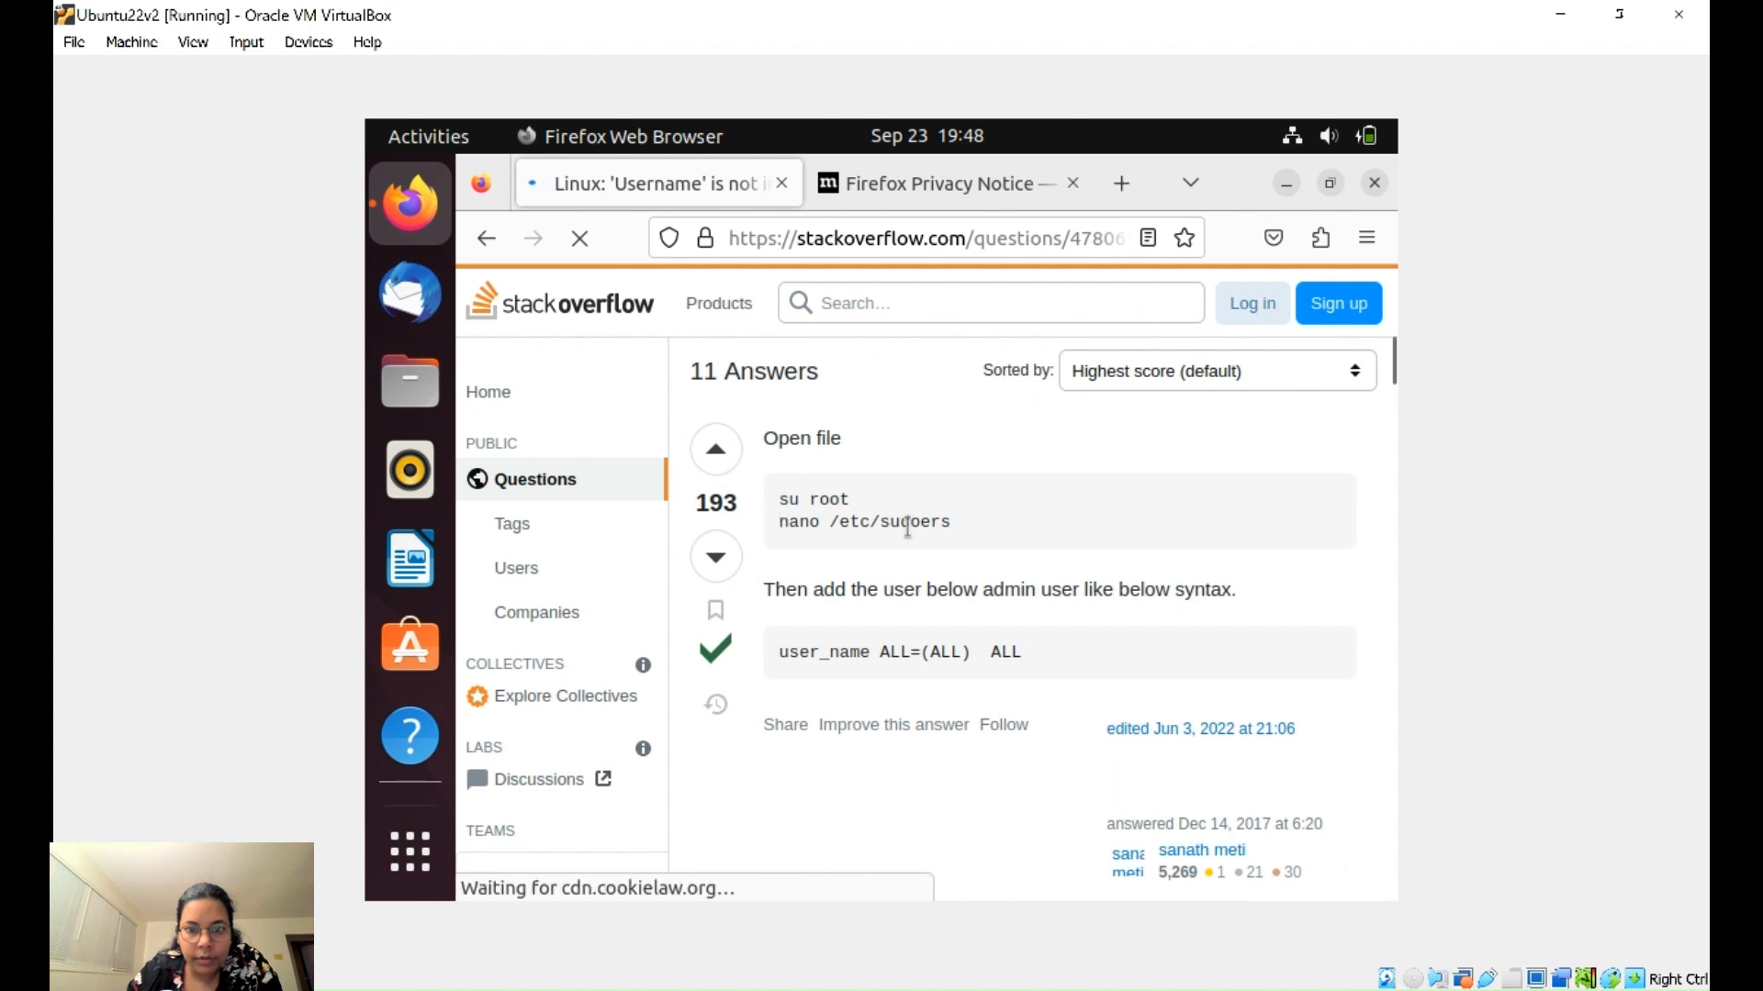
pyautogui.tripleClick(843, 498)
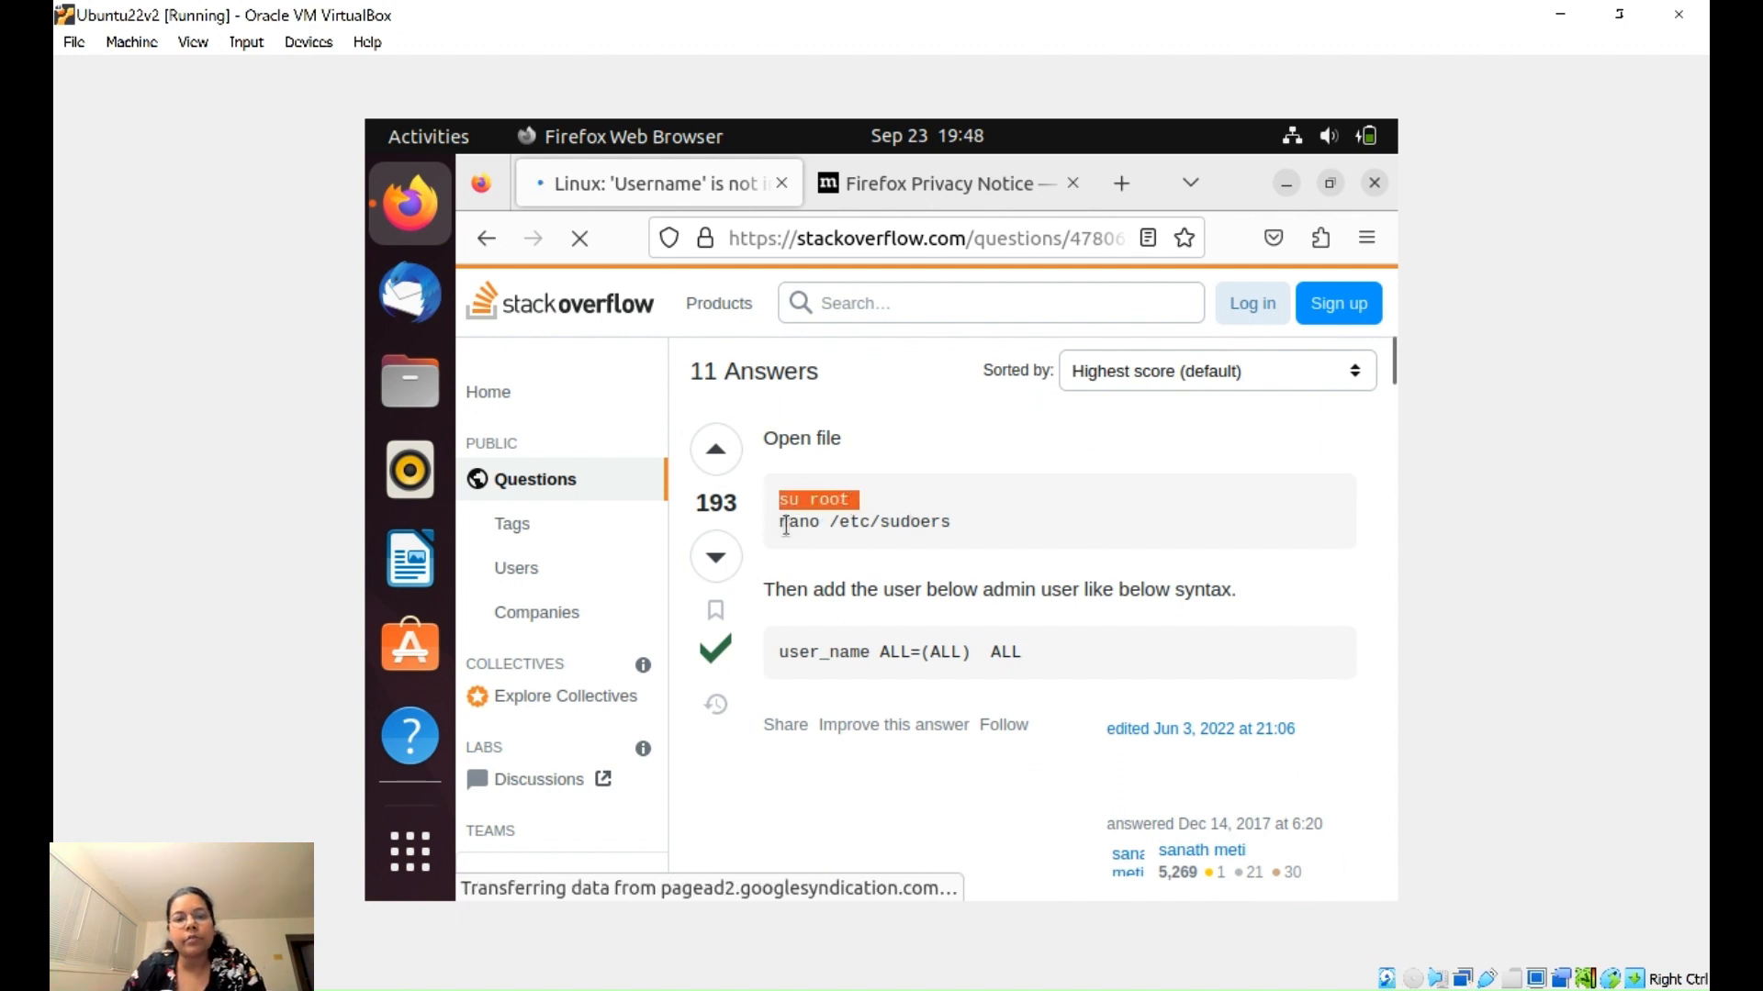
pyautogui.click(868, 545)
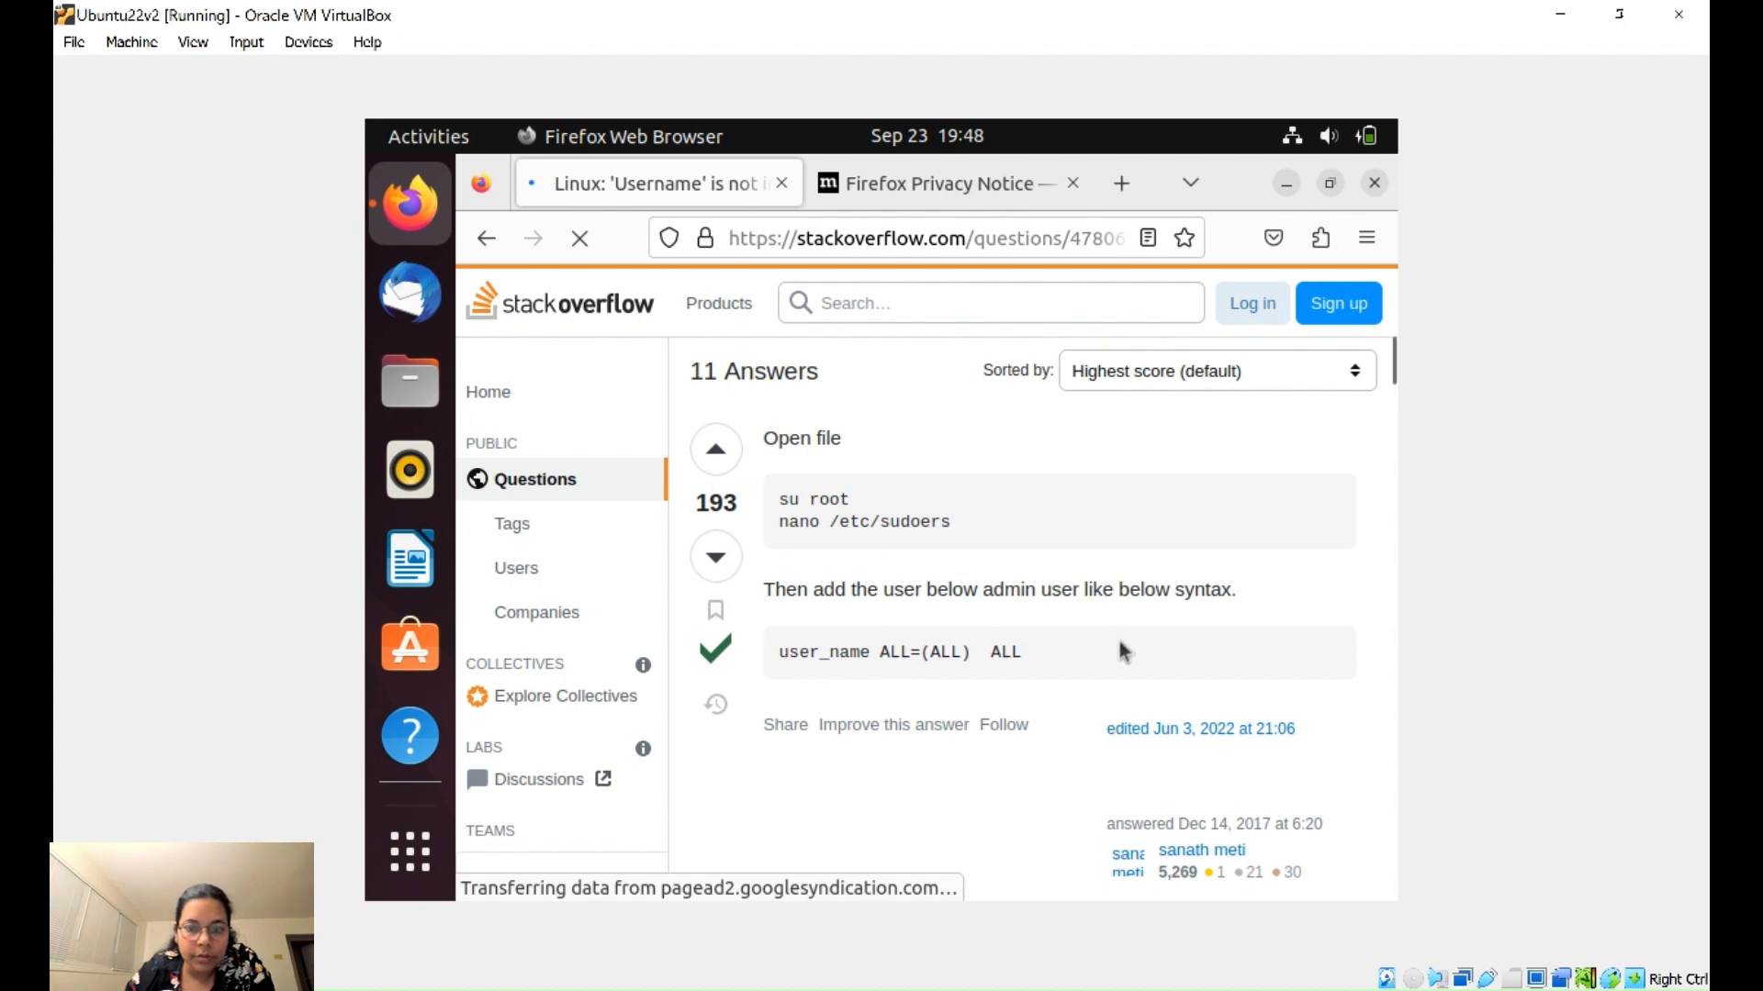
# - Scroll through the answers back to the 193-vote accepted answer showing su root and nano /etc/sudoers
pyautogui.scroll(-6, 1003, 637)
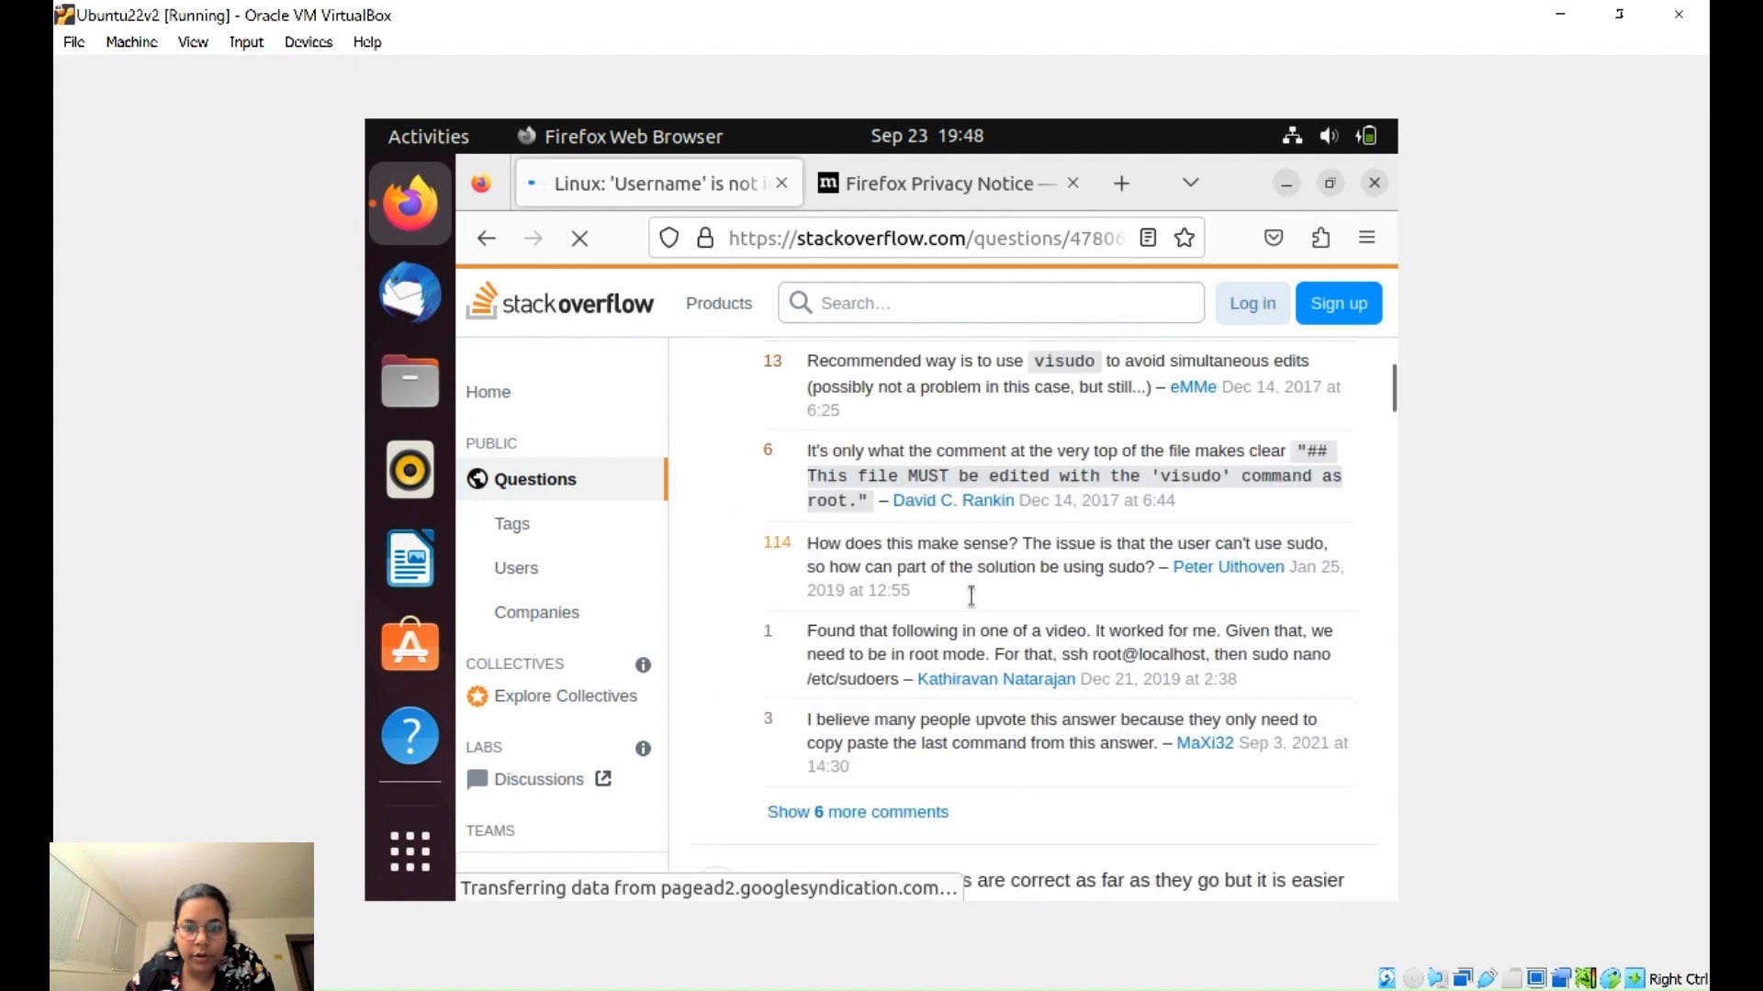
pyautogui.scroll(-5, 971, 593)
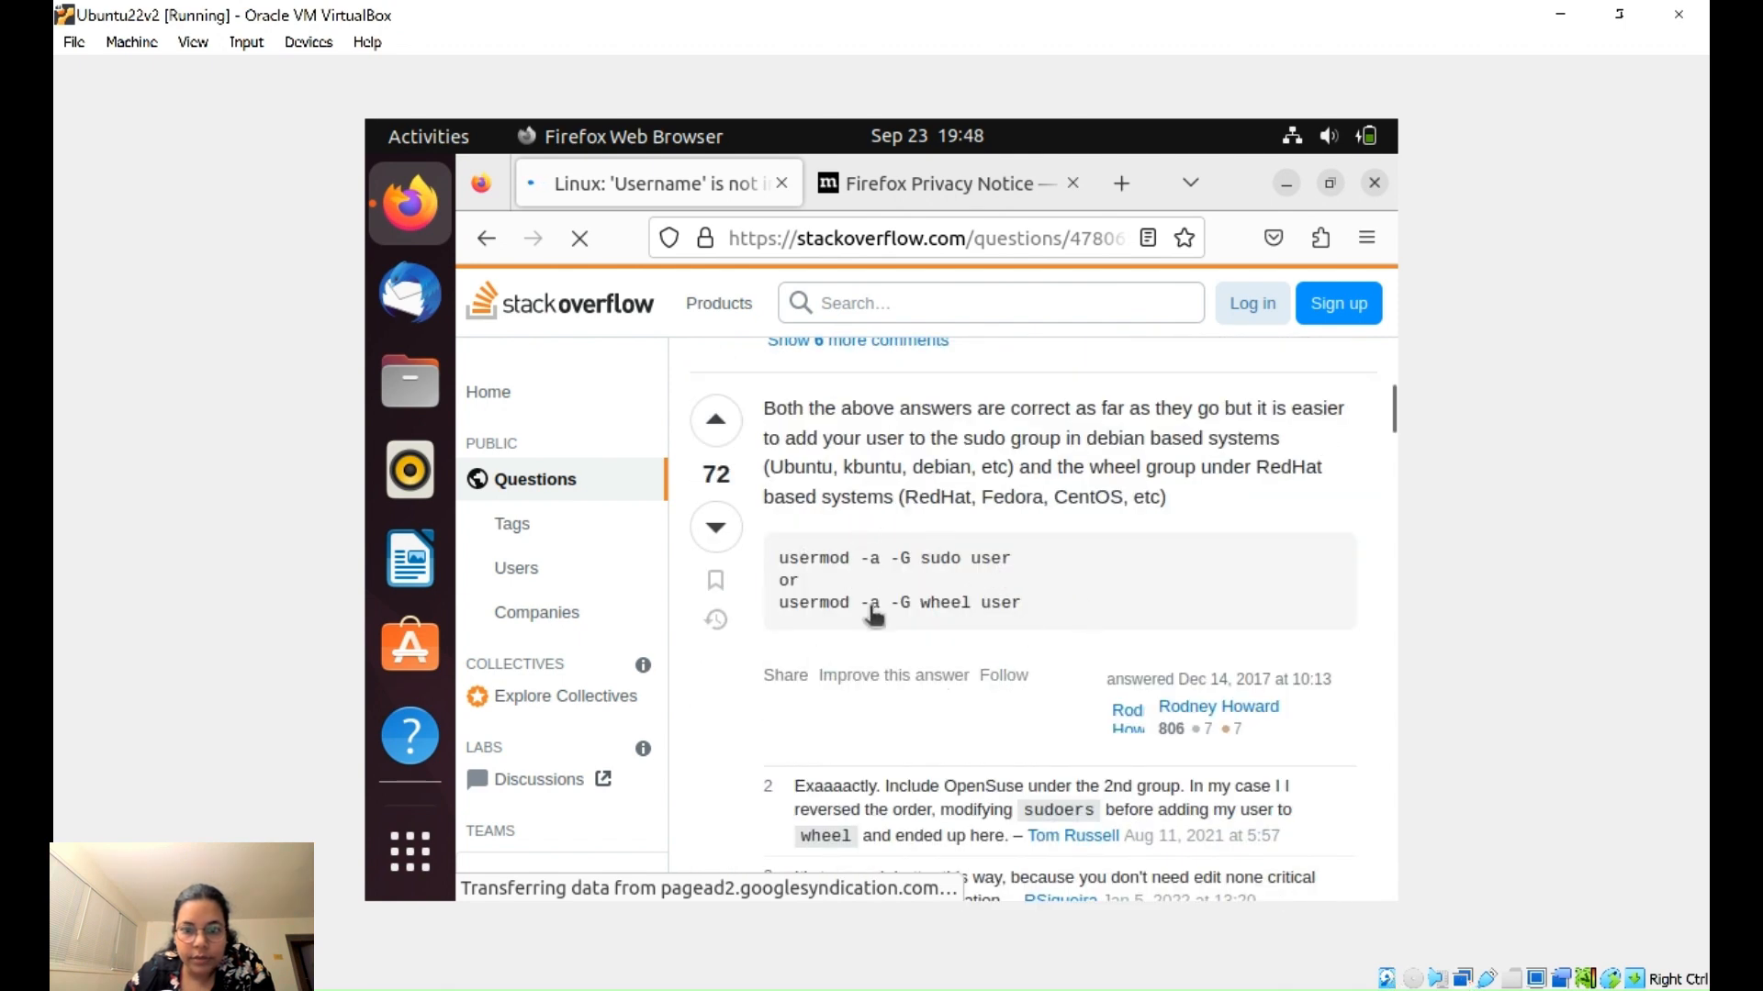
pyautogui.scroll(-10, 1033, 606)
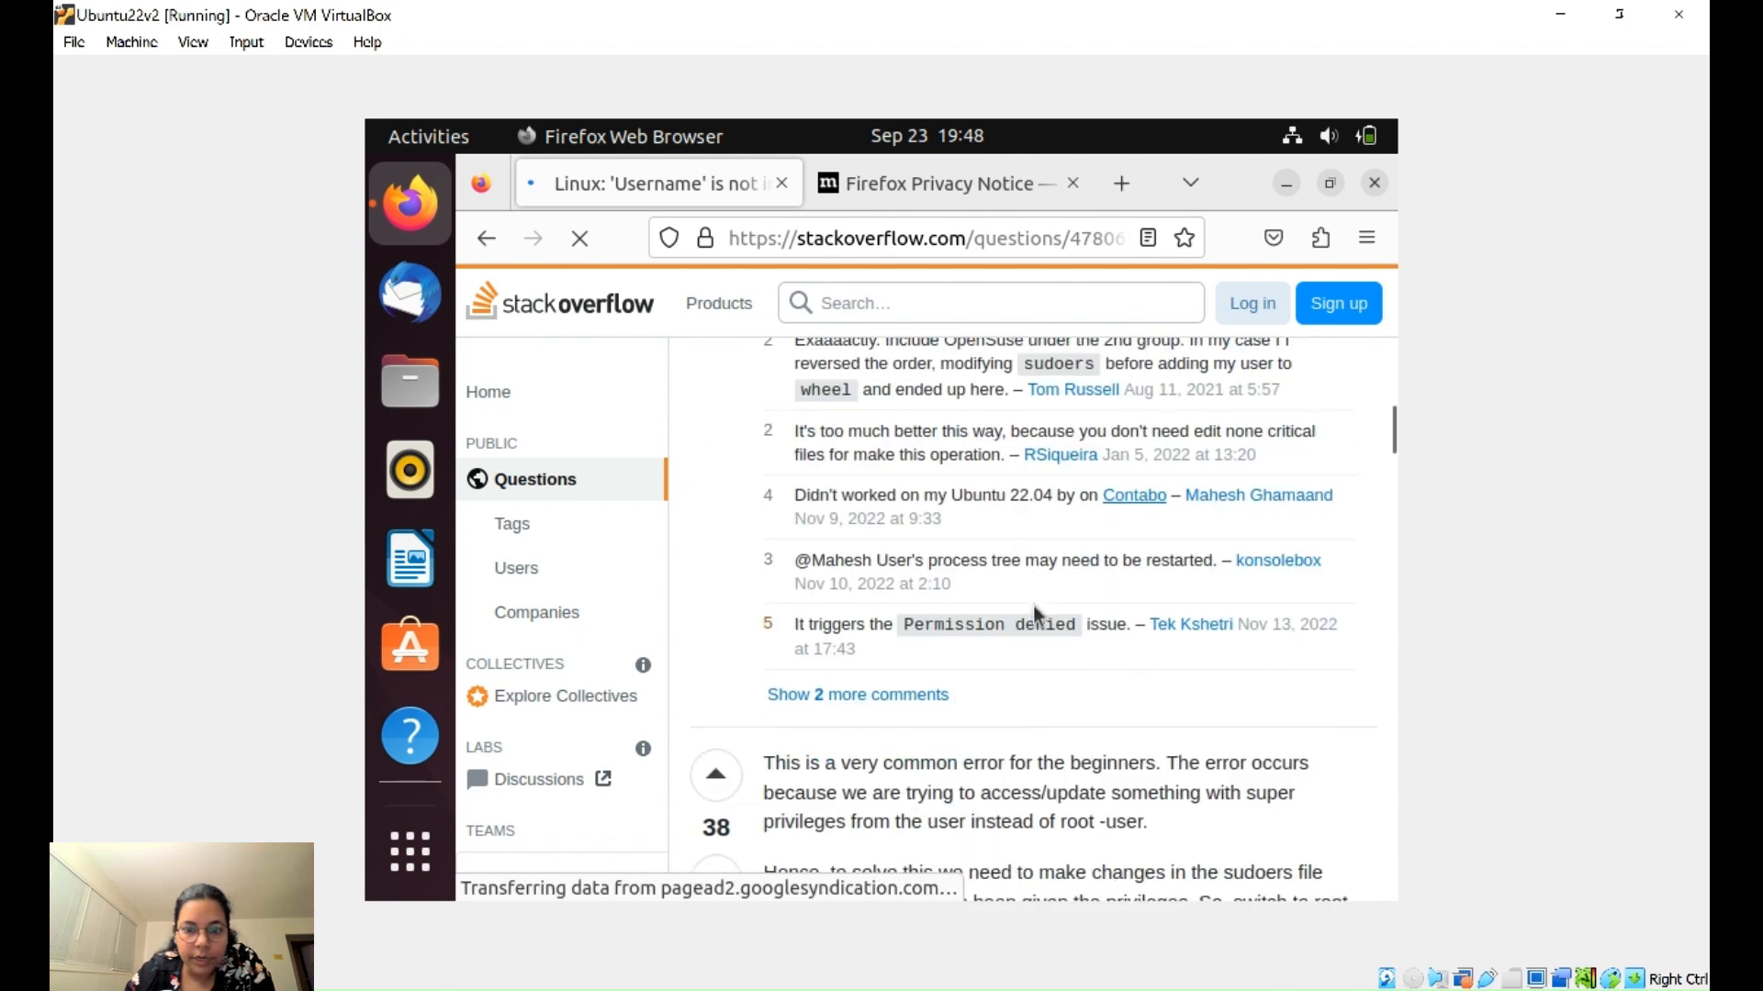
pyautogui.scroll(20, 1039, 588)
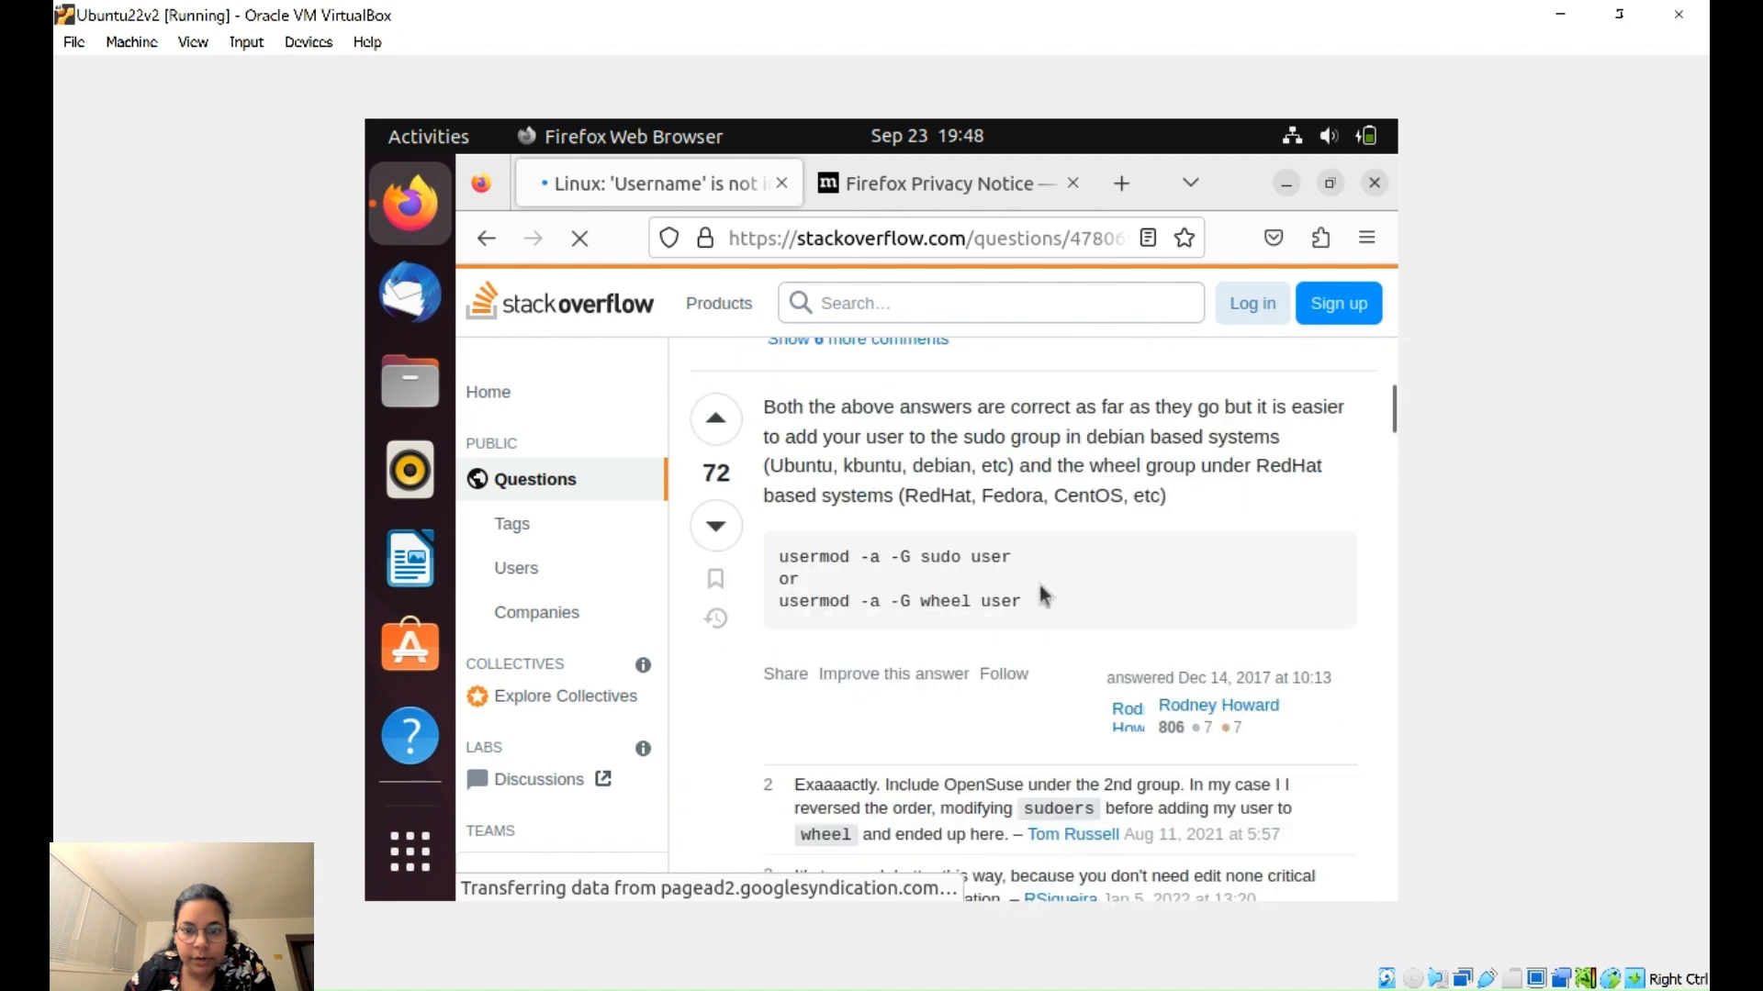
pyautogui.scroll(5, 1044, 595)
pyautogui.scroll(-6, 1040, 587)
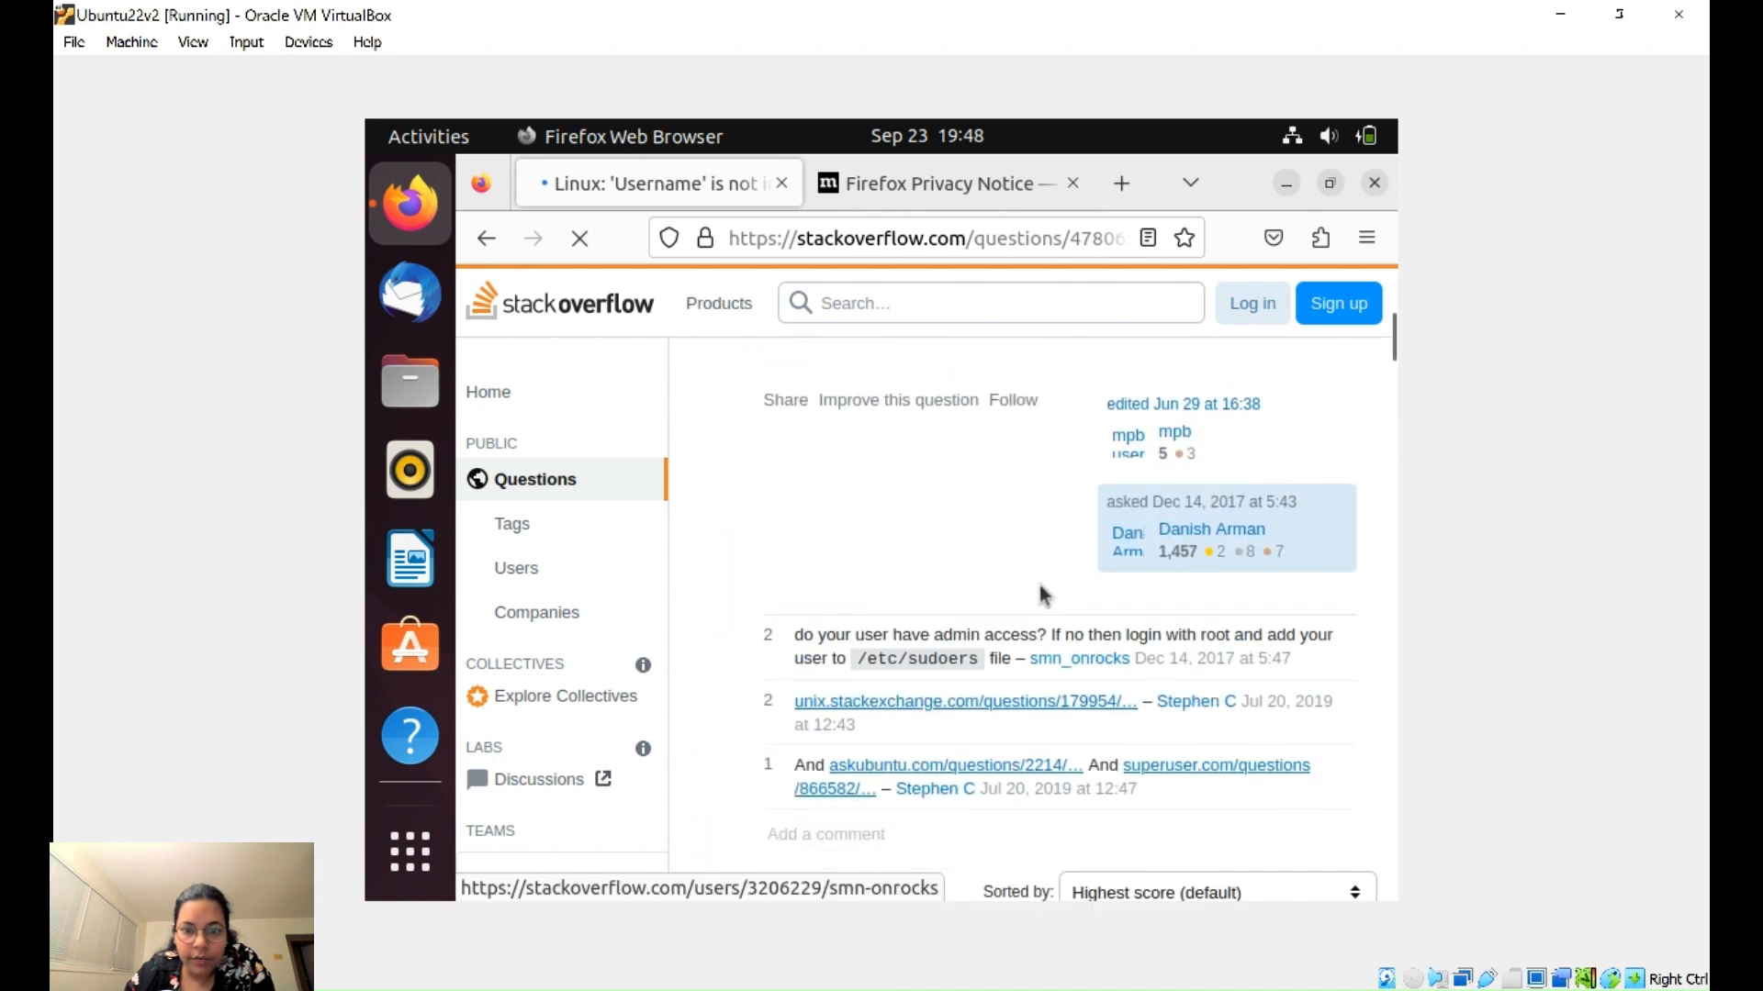
pyautogui.scroll(-5, 1042, 591)
pyautogui.scroll(5, 1042, 595)
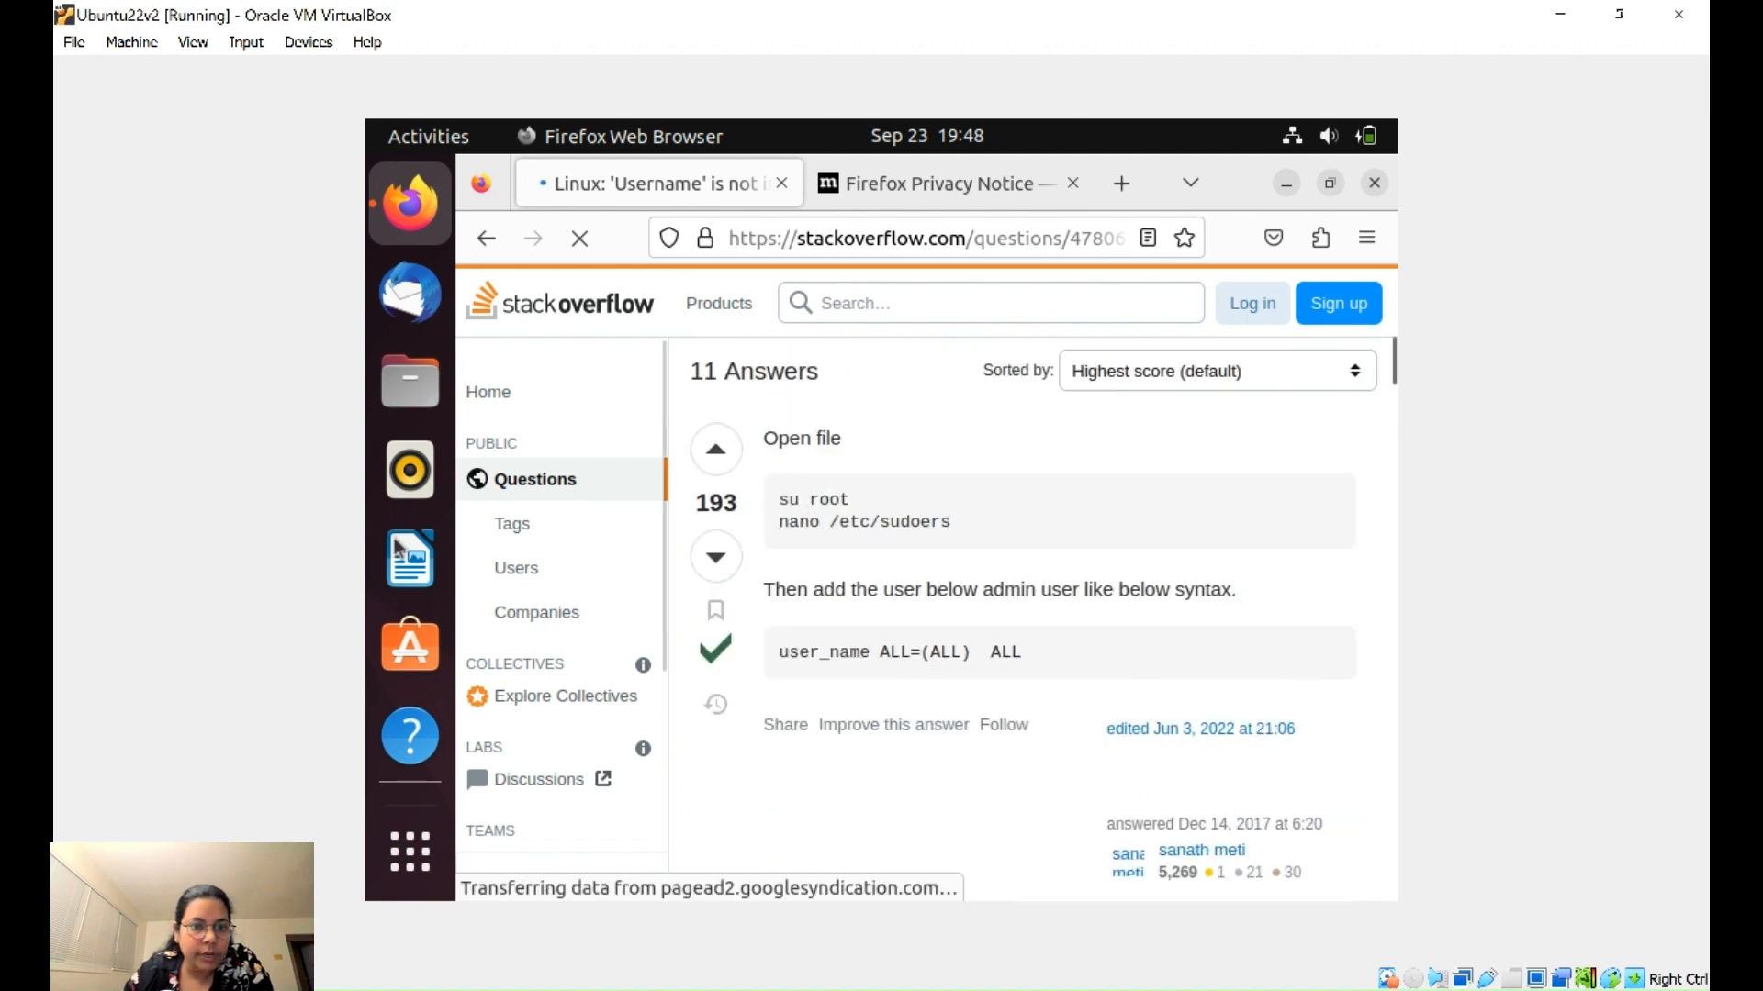
pyautogui.hotkey('ctrl', 'alt', 't')
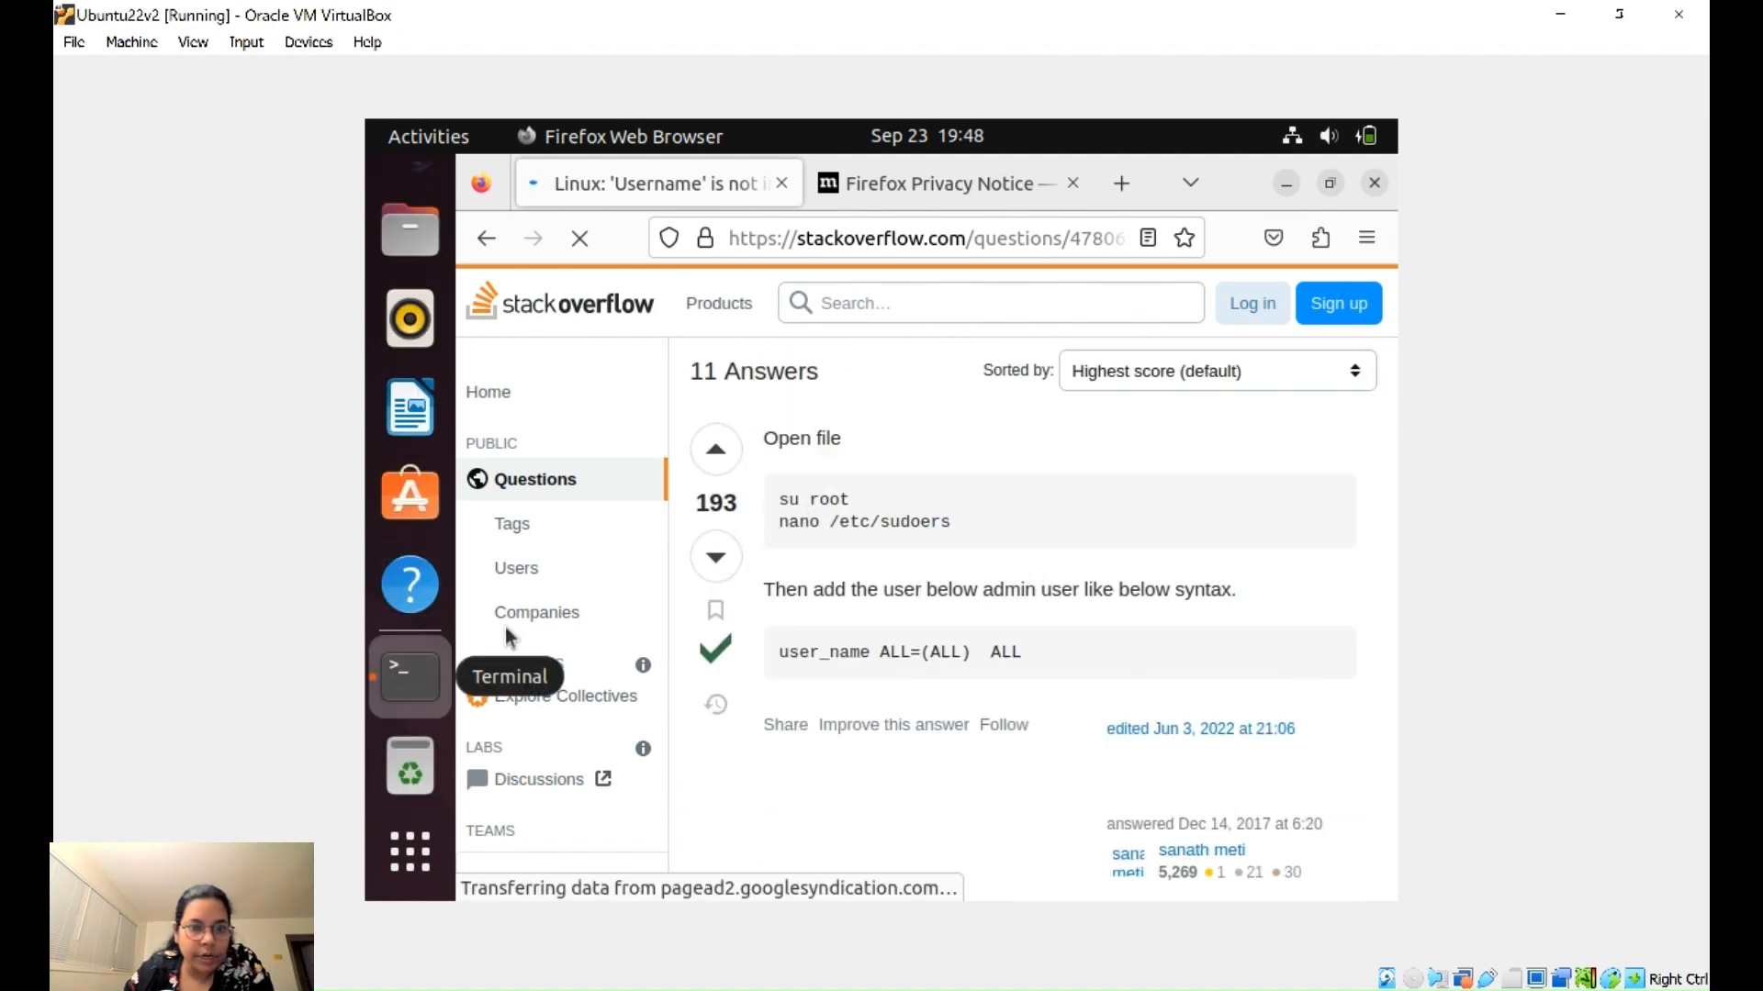
# - Run usermod -a -G sudo with the current user's account name in the guest terminal
pyautogui.click(411, 676)
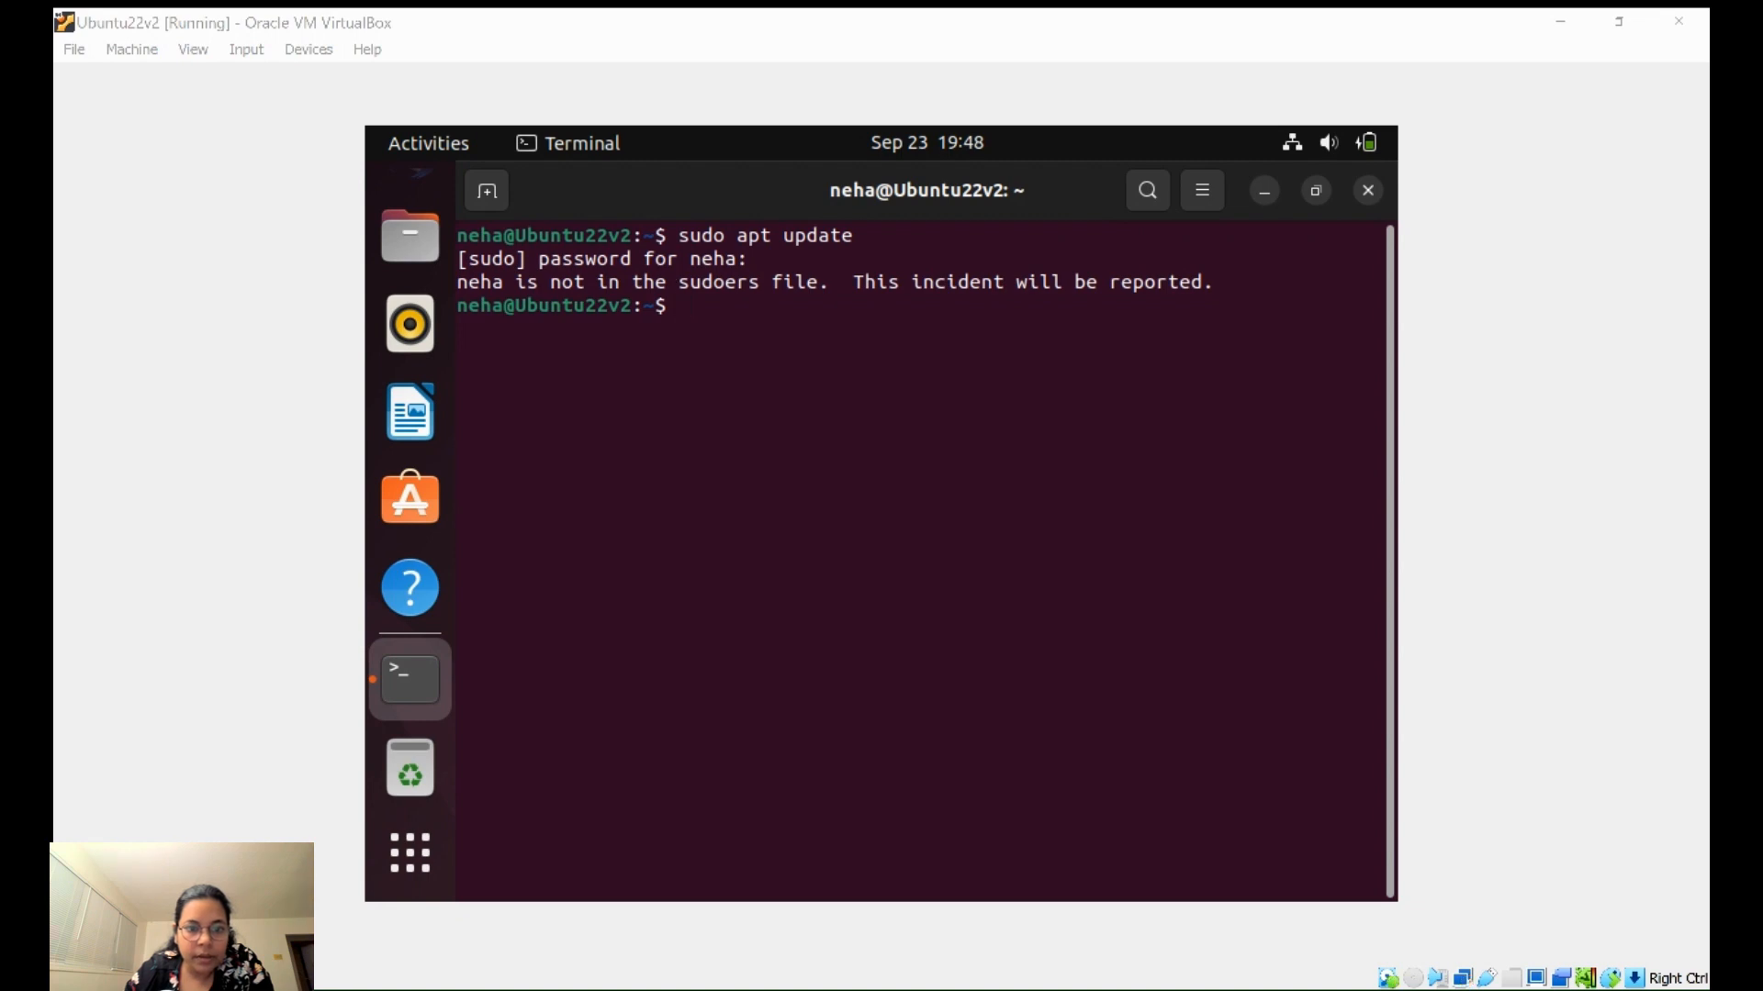
pyautogui.click(803, 567)
pyautogui.write('us')
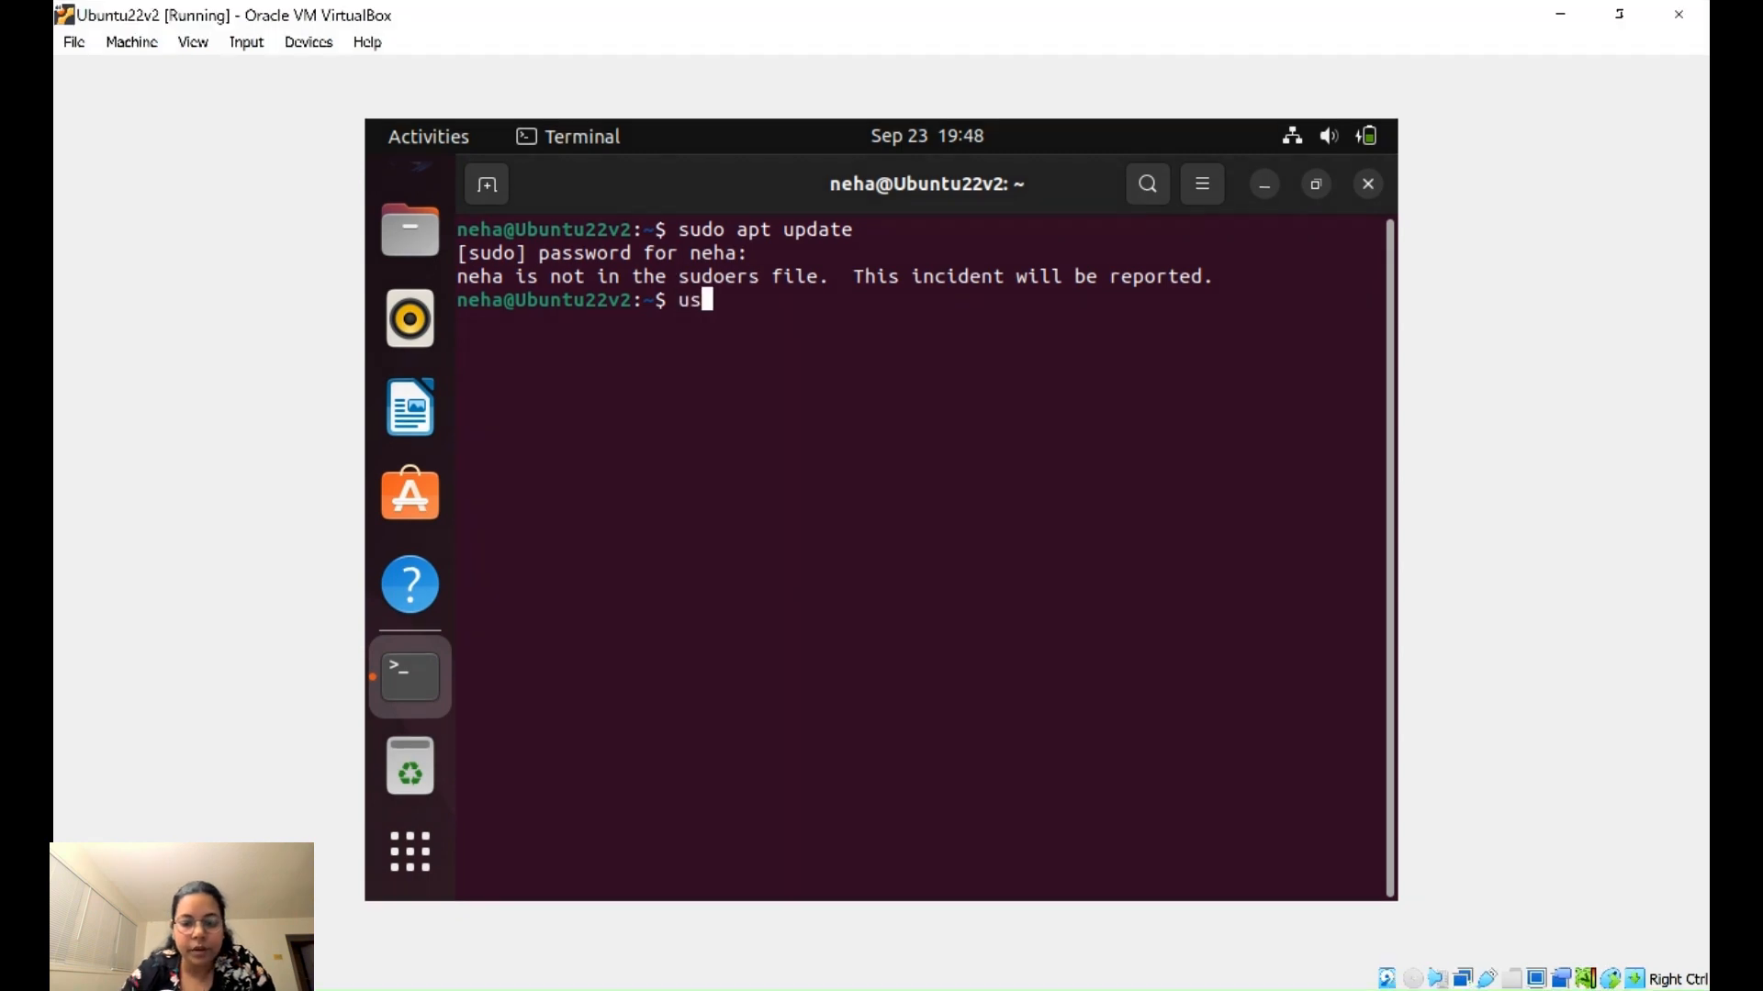
pyautogui.write('ermod')
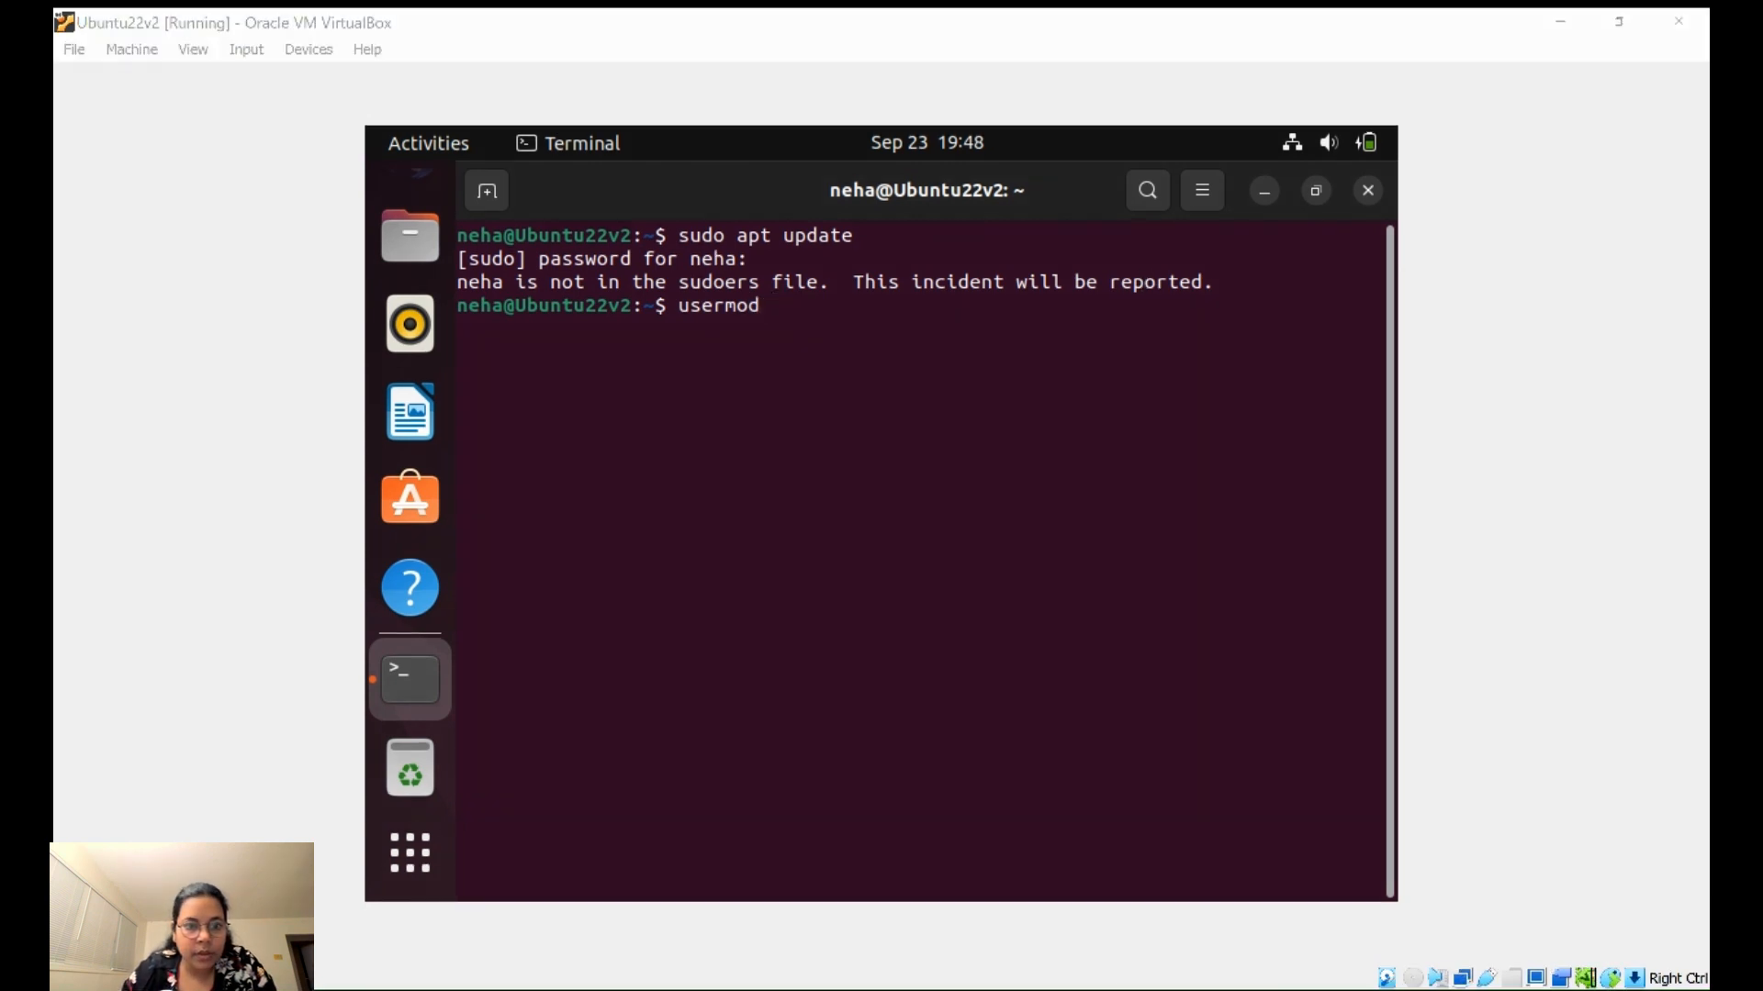
pyautogui.click(857, 716)
pyautogui.write('-')
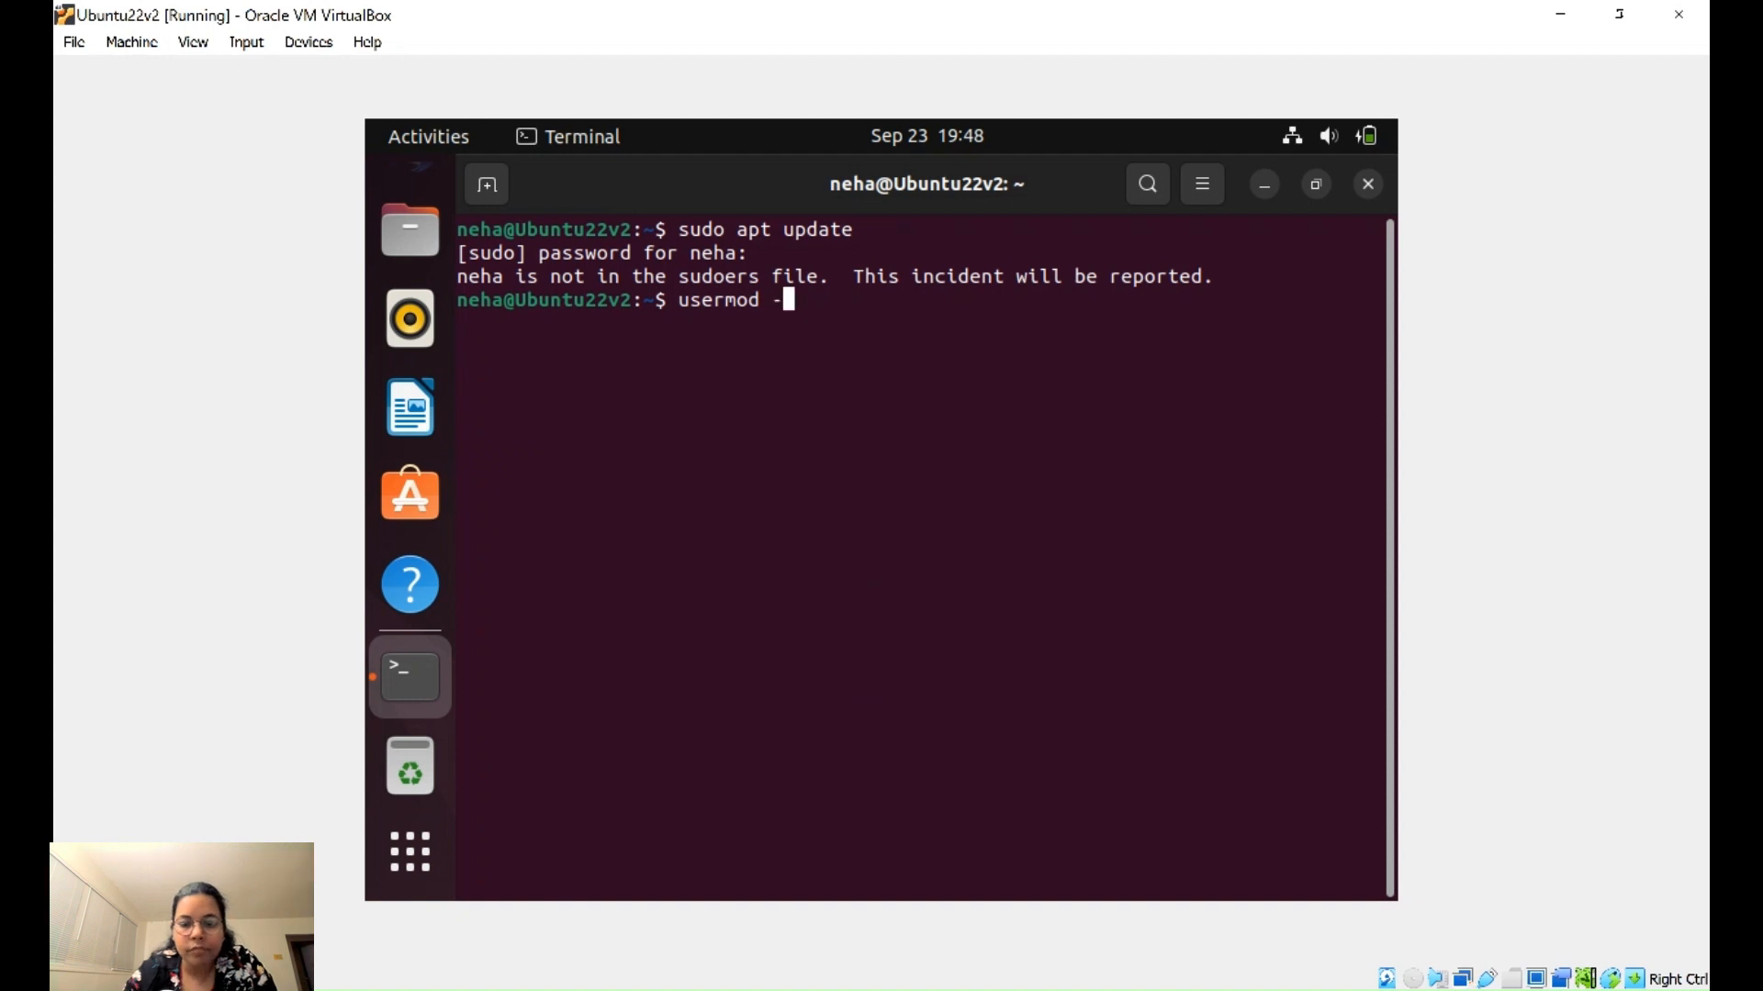
pyautogui.write('a -G')
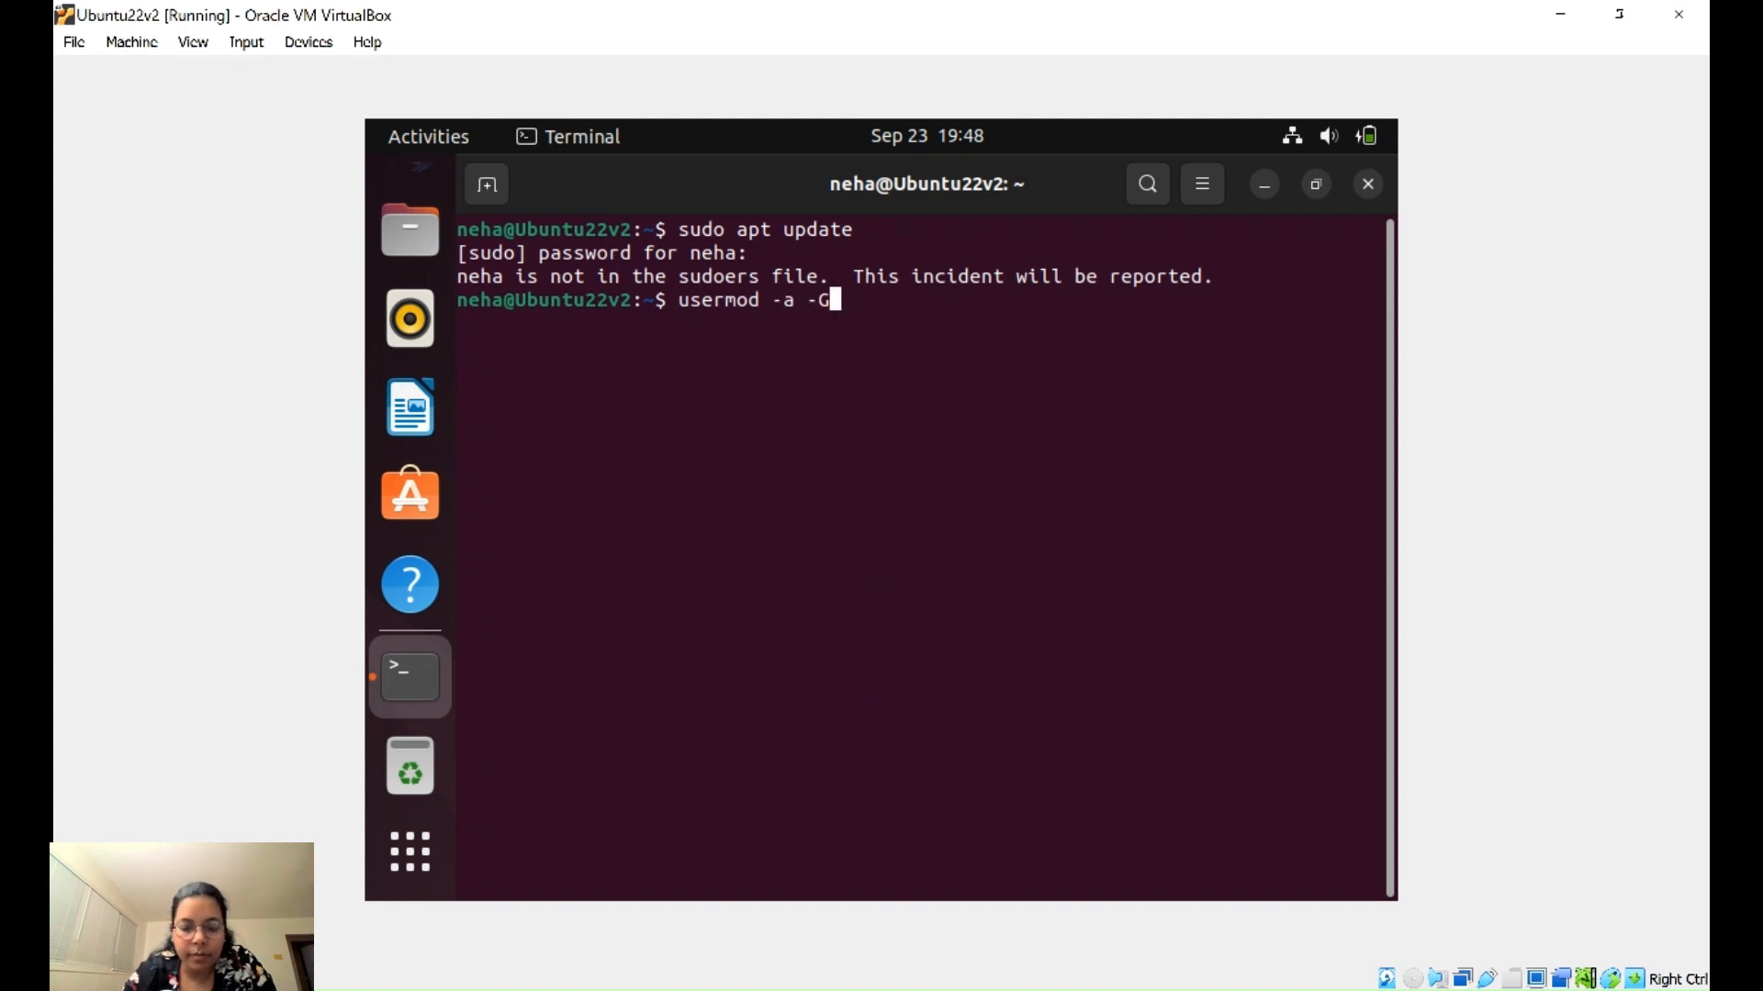
pyautogui.click(1005, 989)
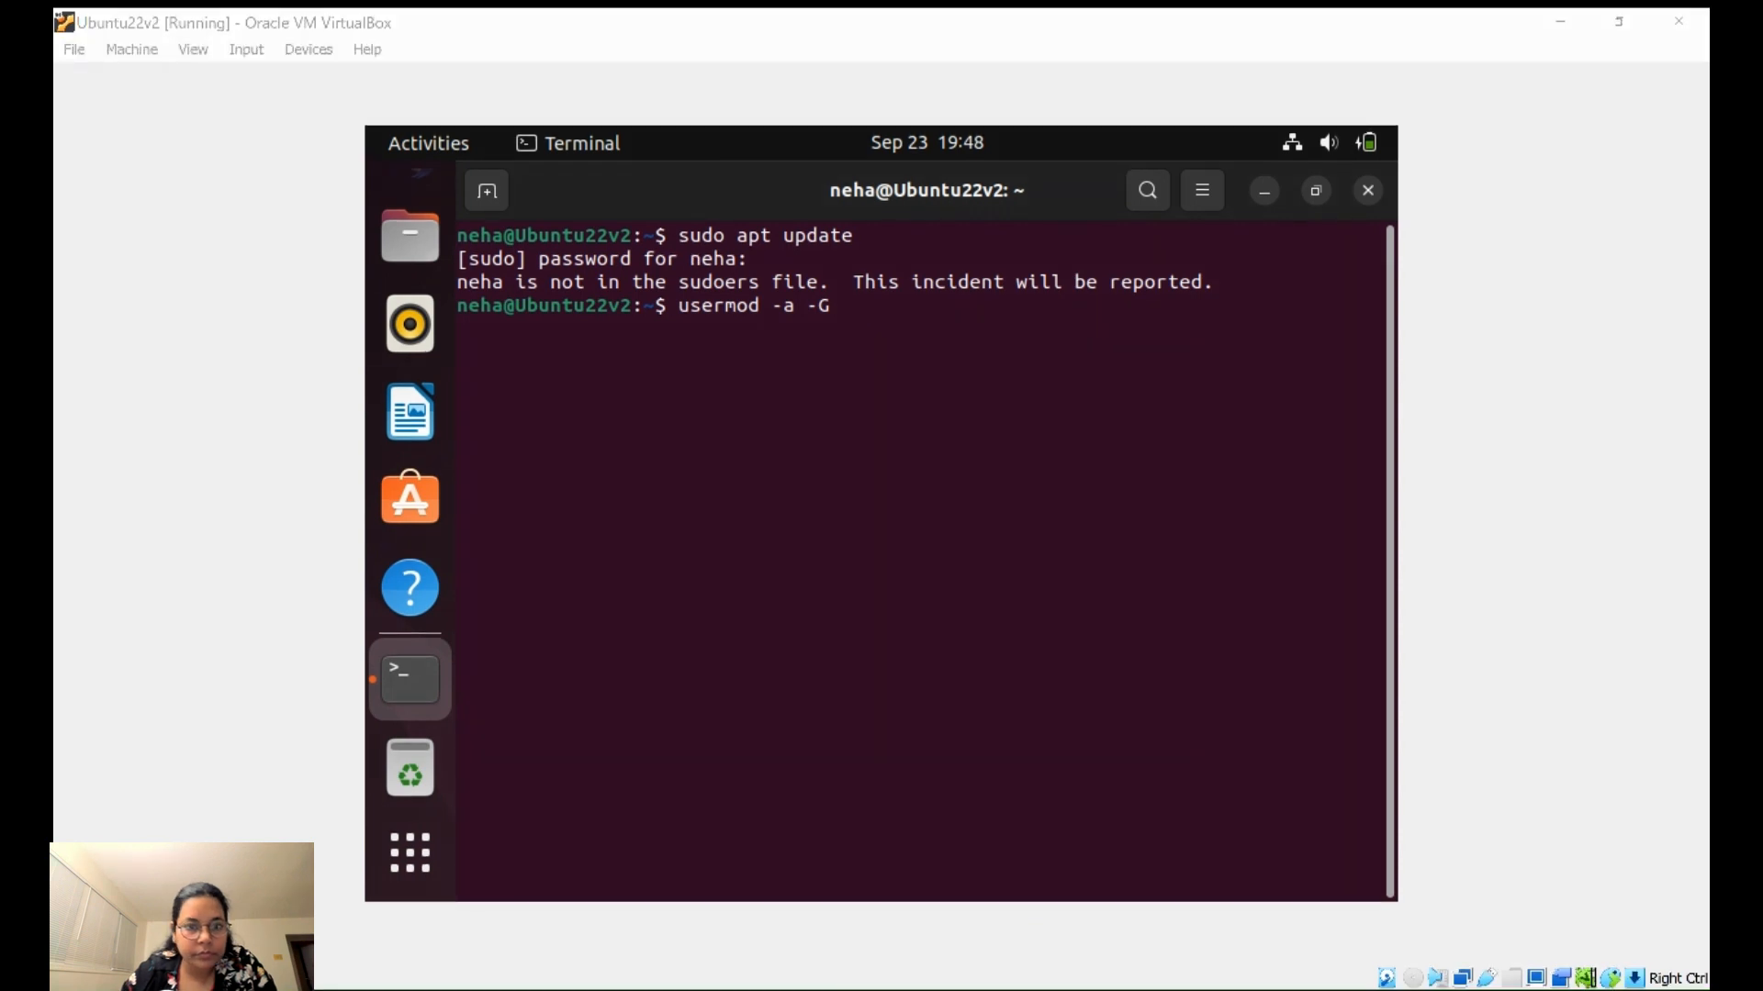
pyautogui.click(1042, 739)
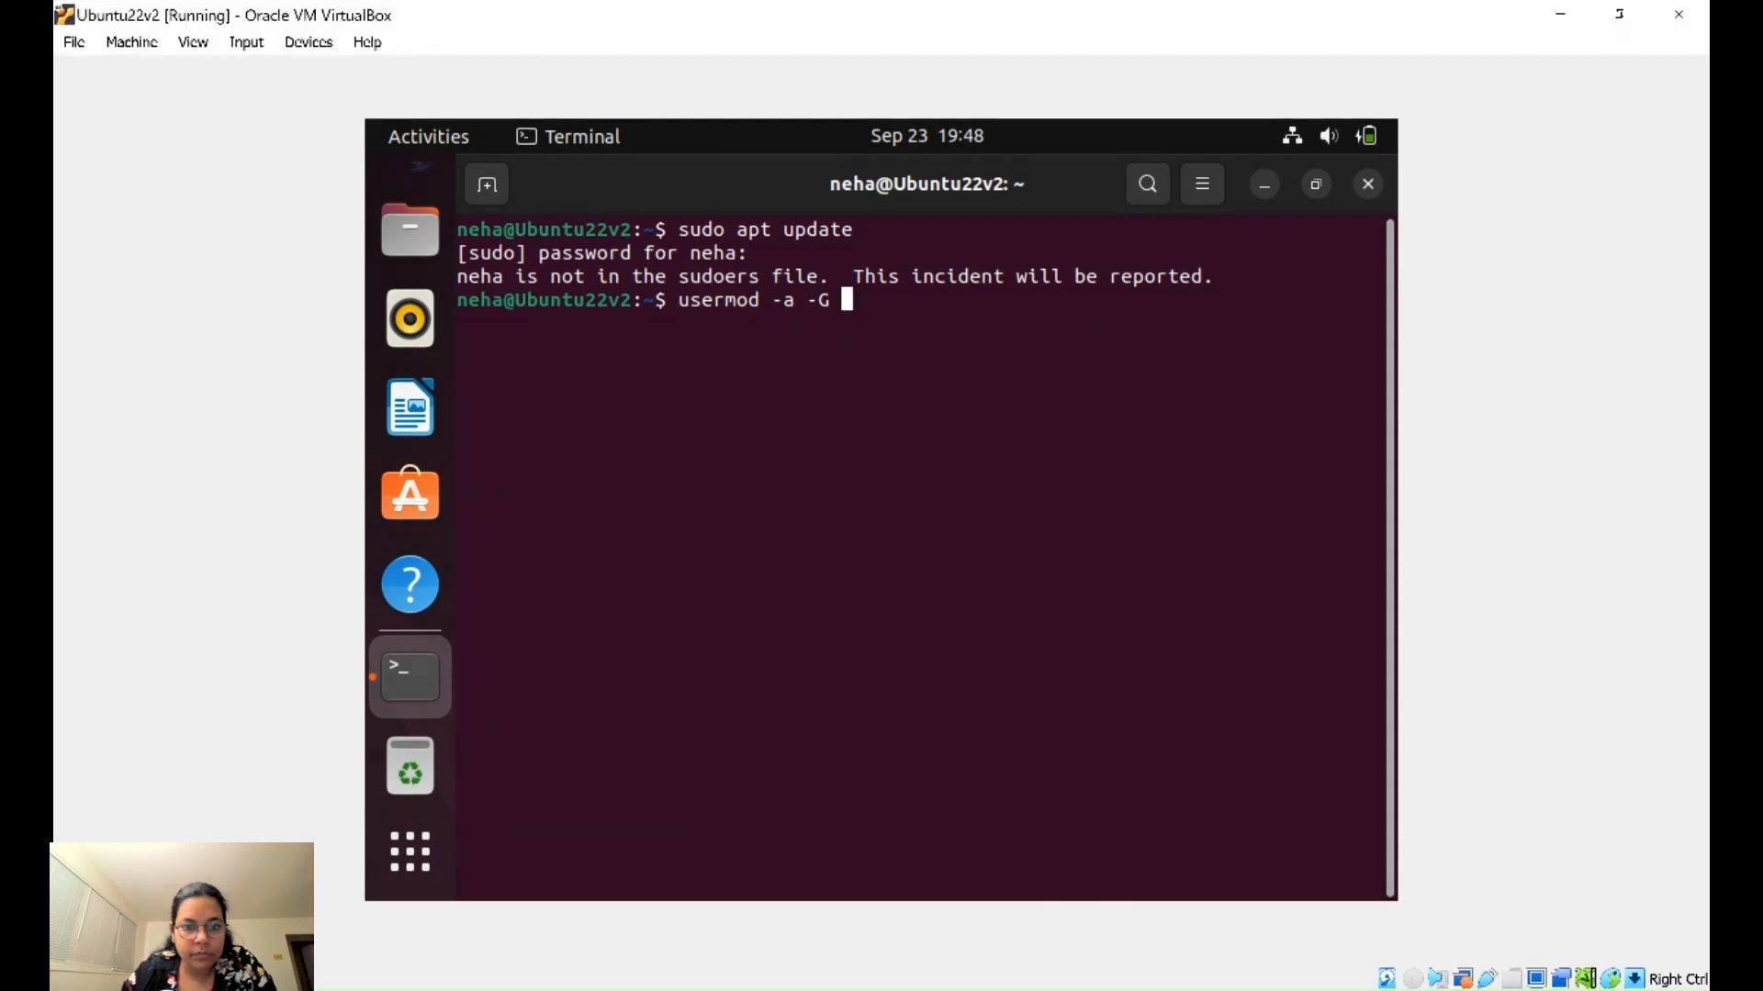
pyautogui.write('sudo')
pyautogui.write(' neha')
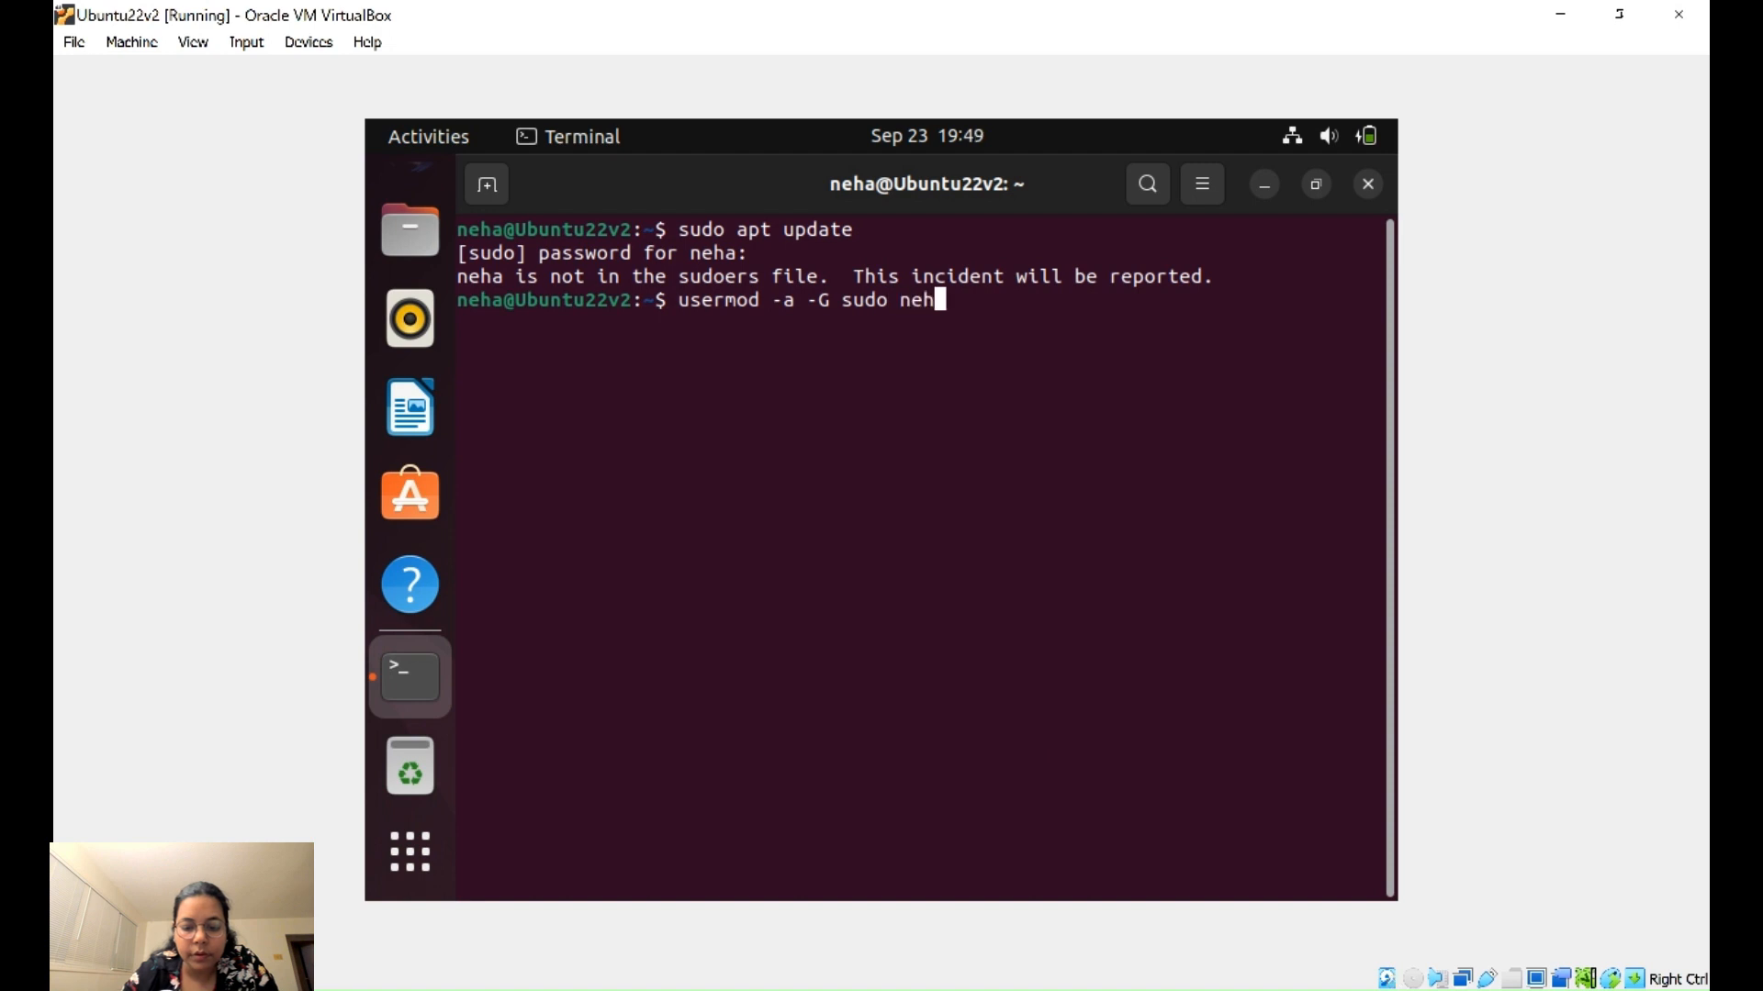
pyautogui.press('Return')
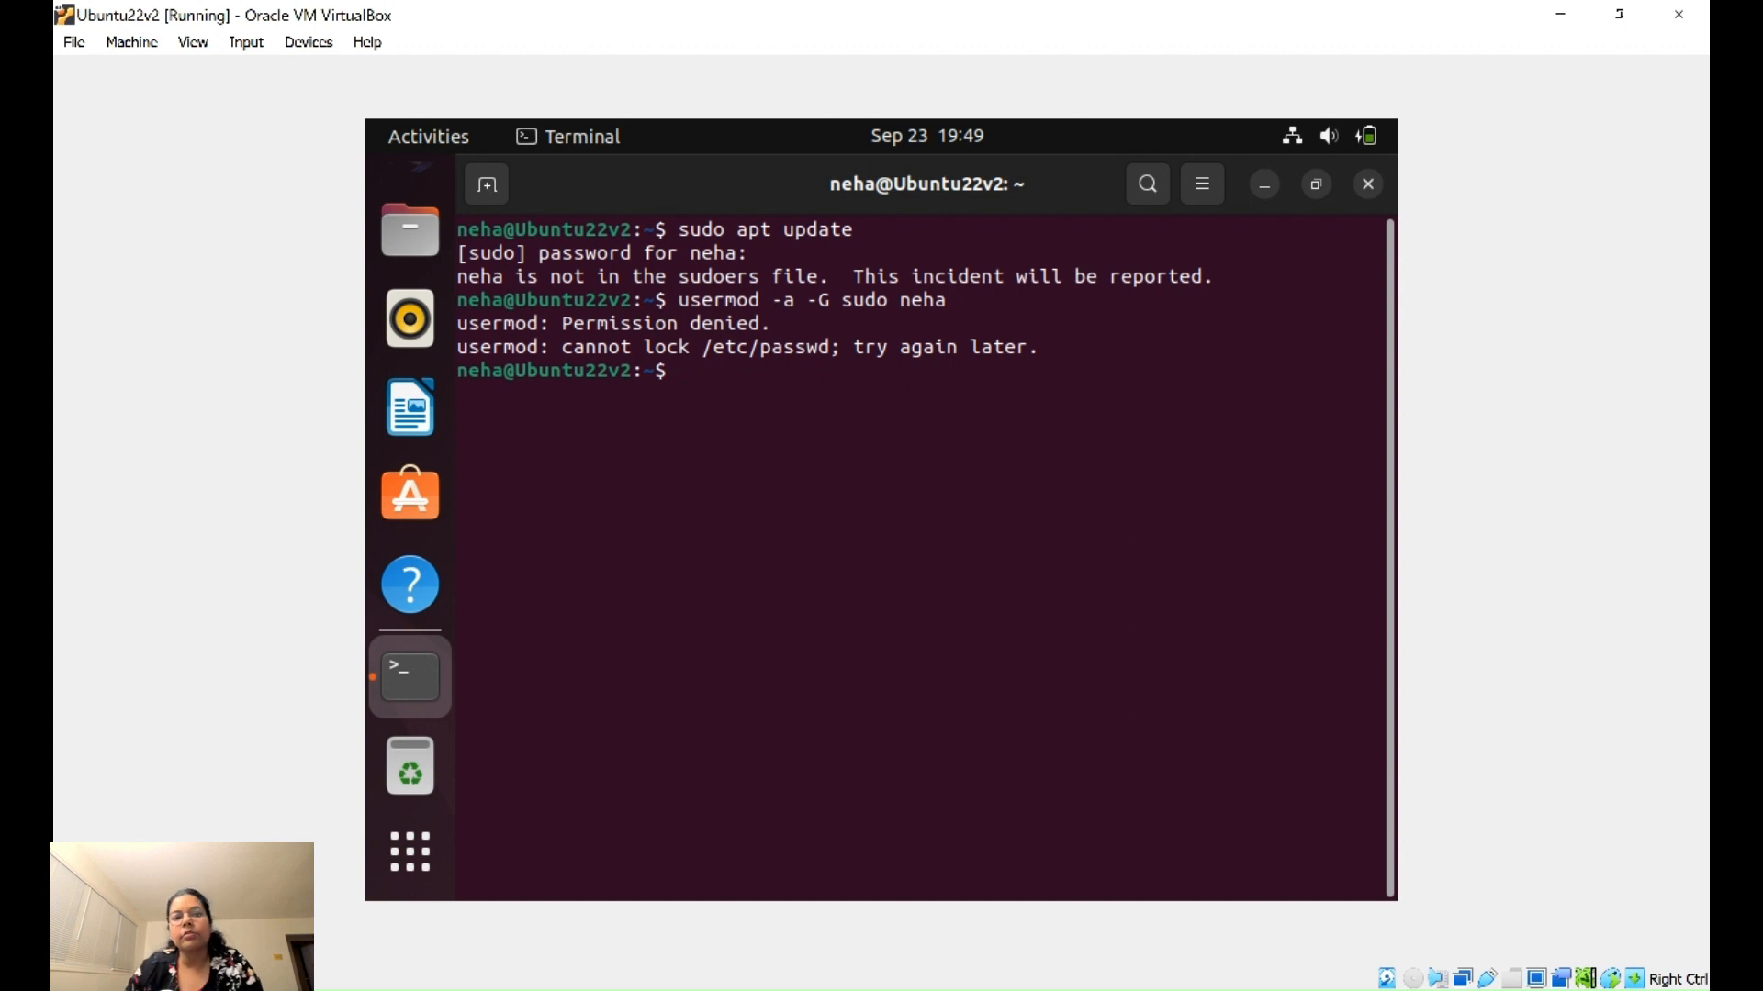
# - Switch the terminal to a root shell with su root and the root password
pyautogui.hotkey('alt', 'Tab')
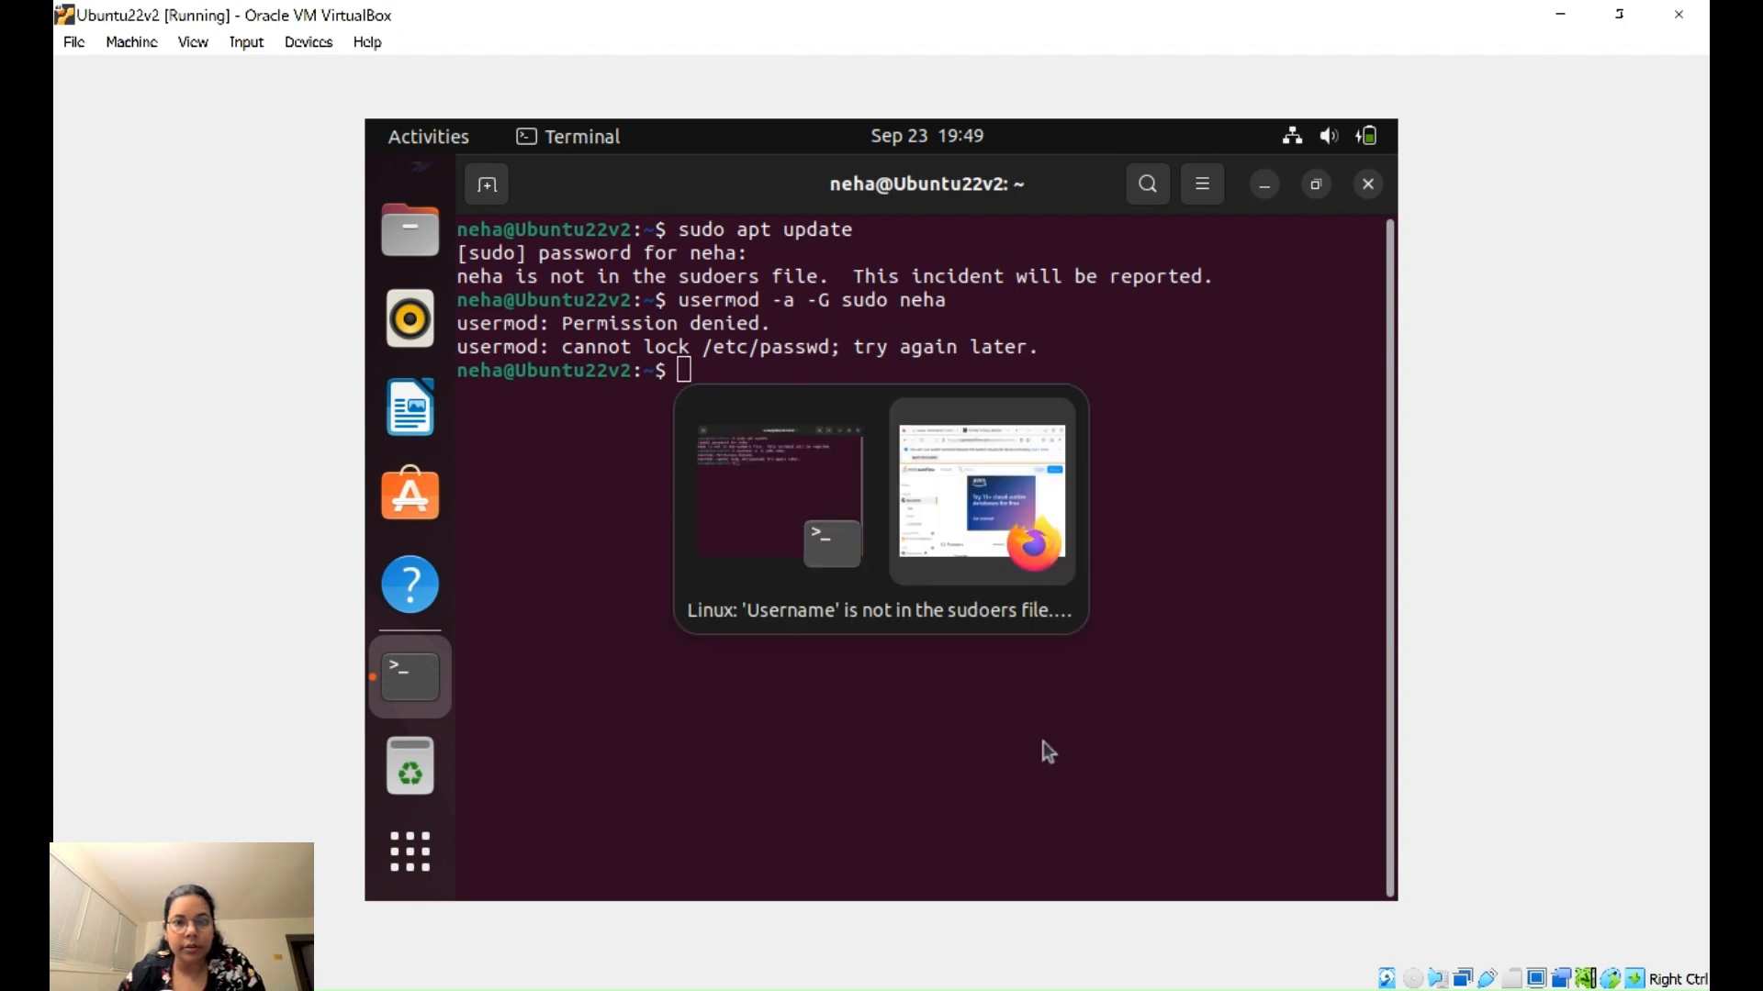
pyautogui.scroll(-2, 836, 640)
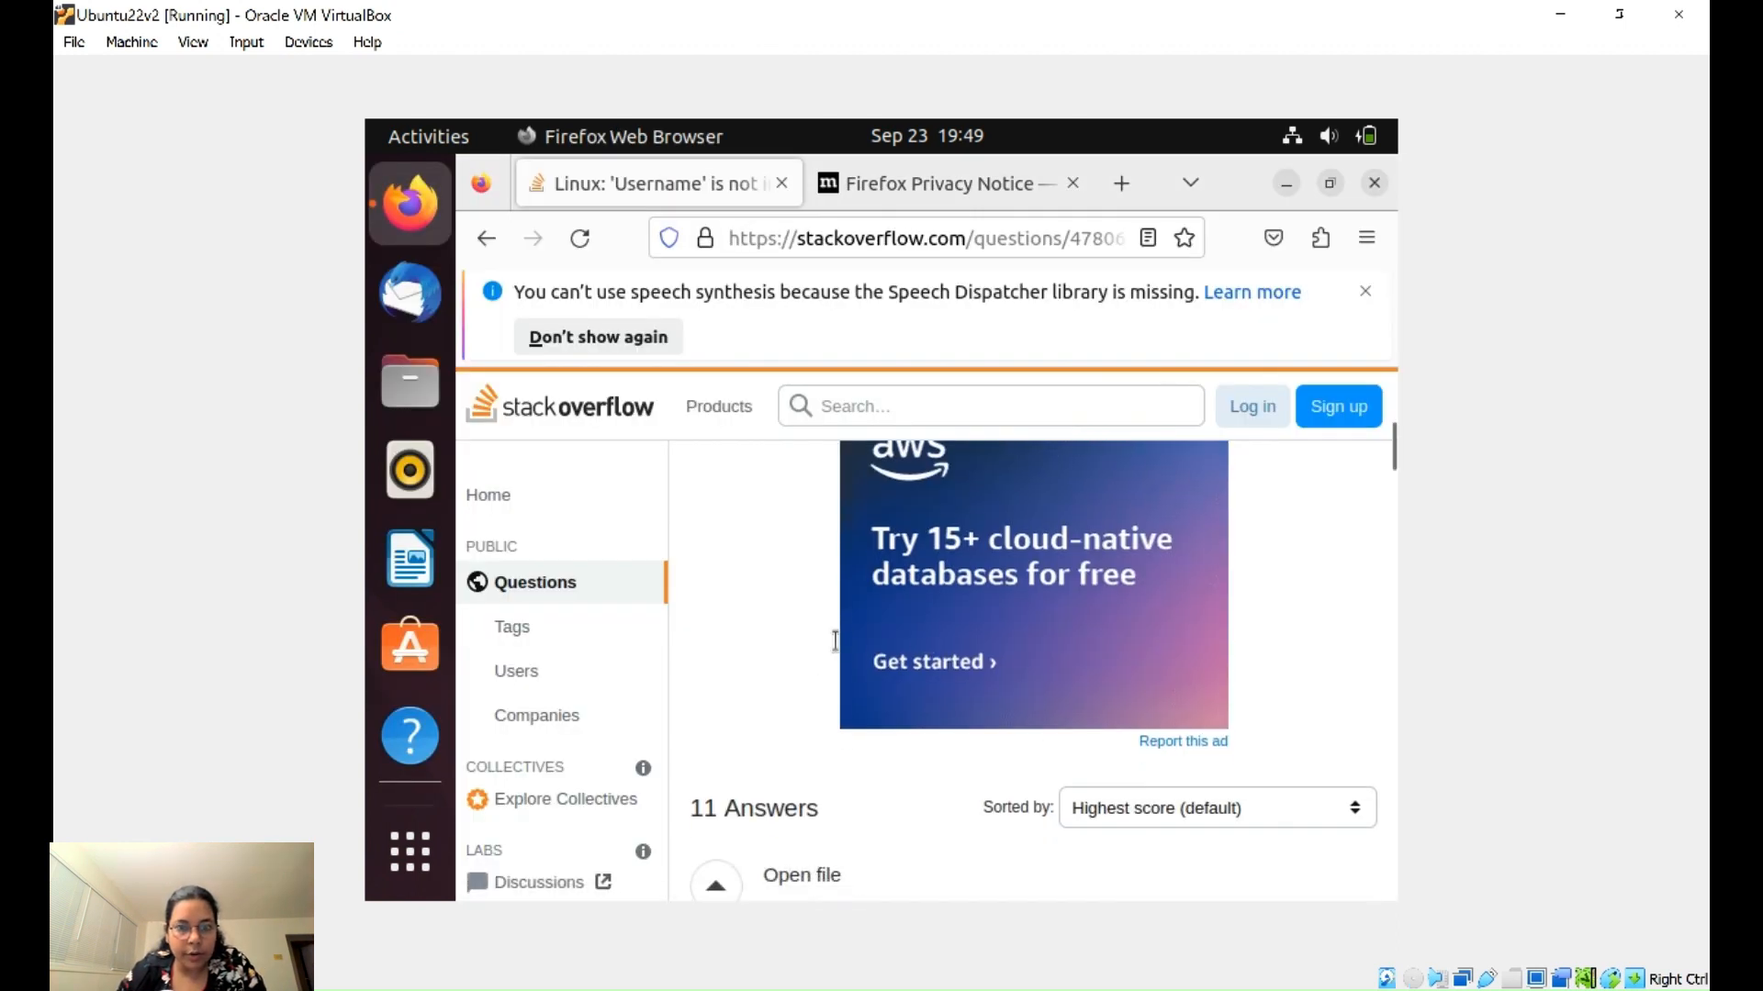
pyautogui.scroll(-5, 835, 641)
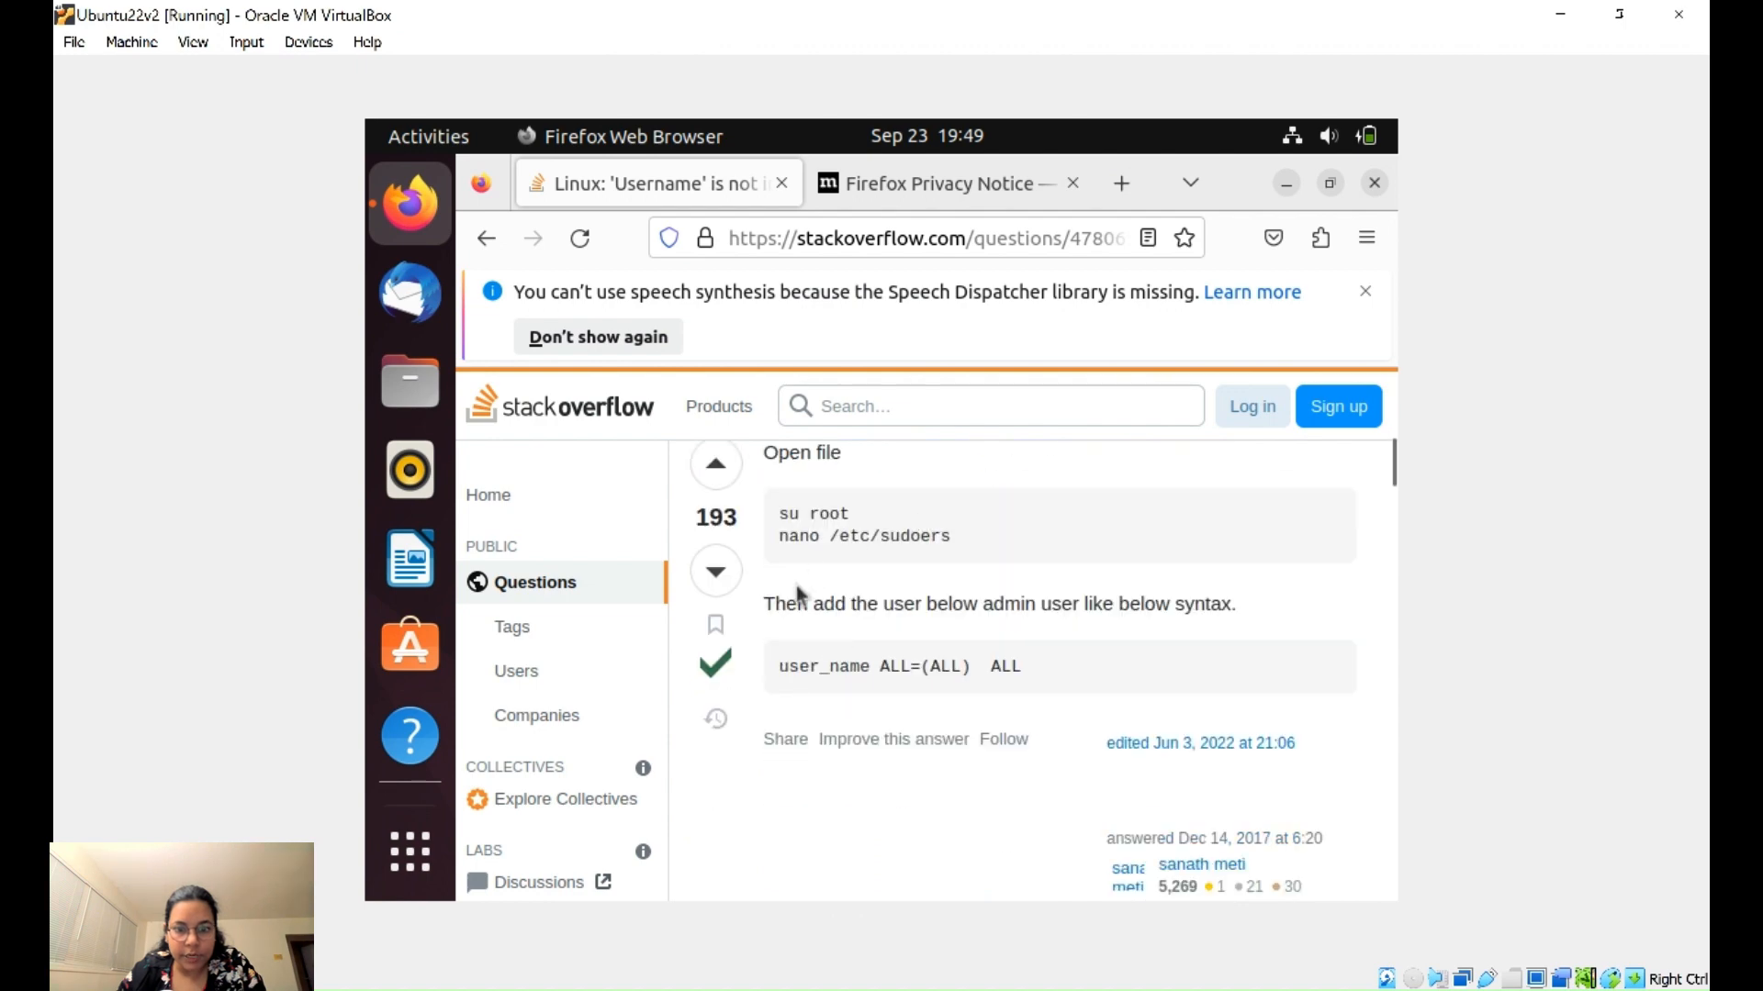
pyautogui.click(401, 684)
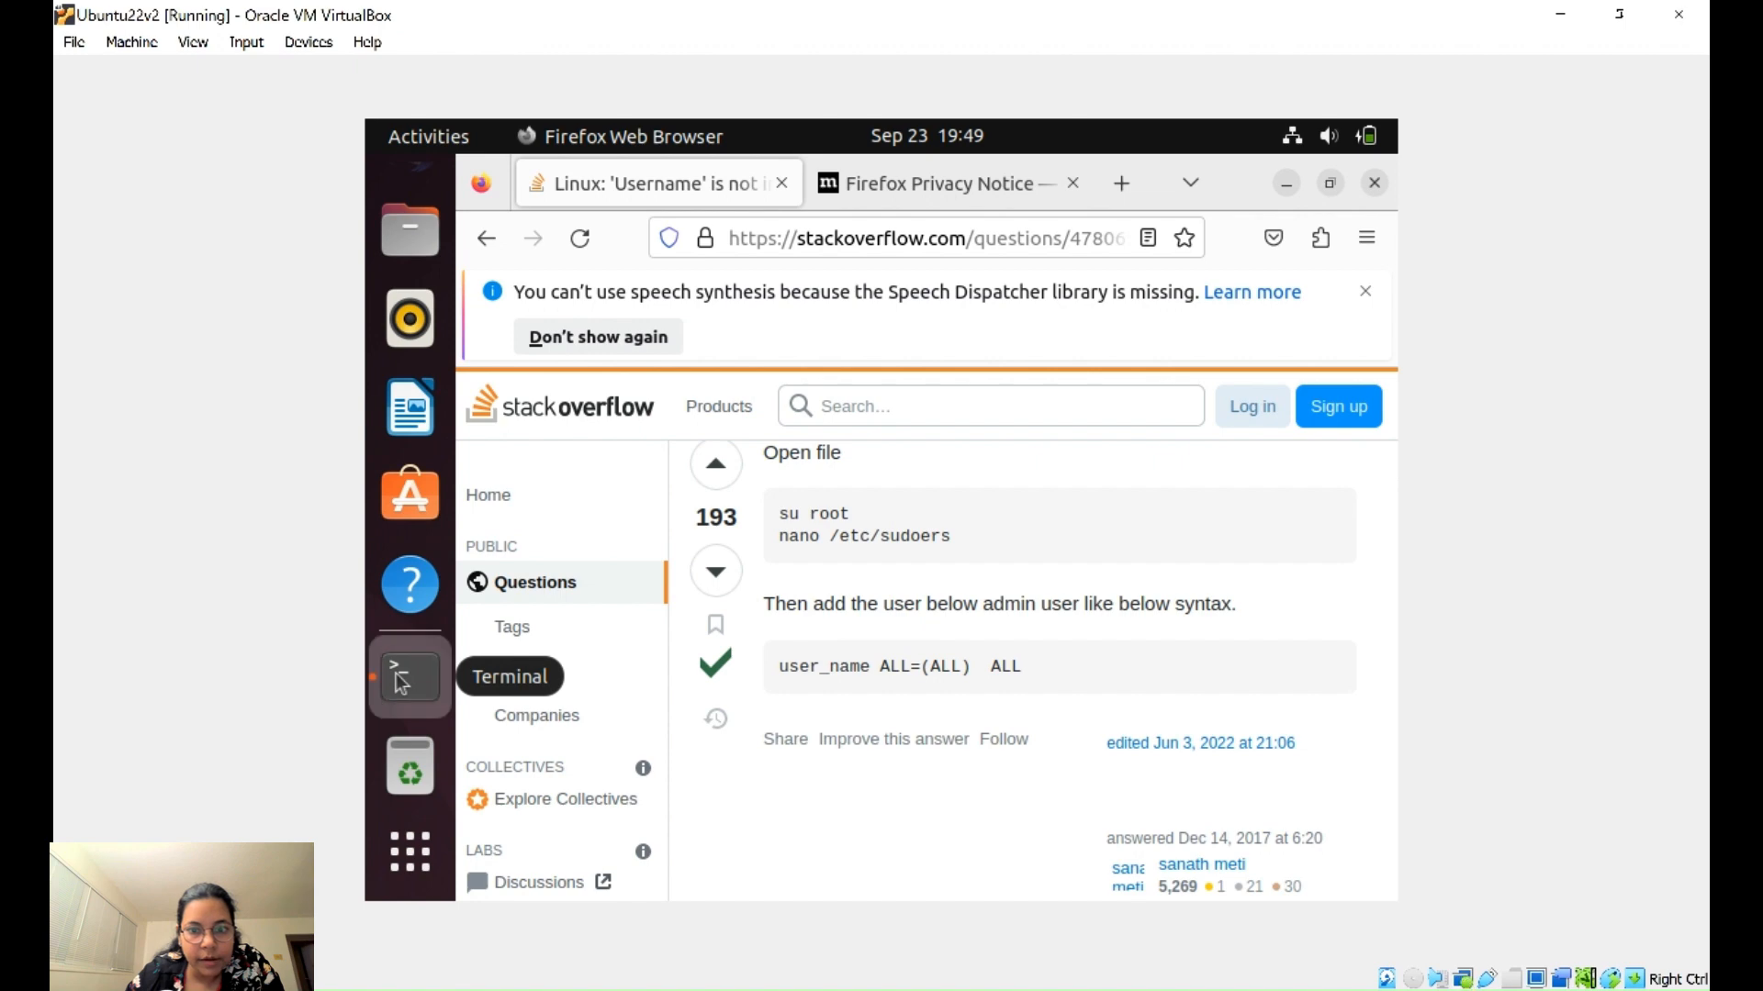
pyautogui.write('su root')
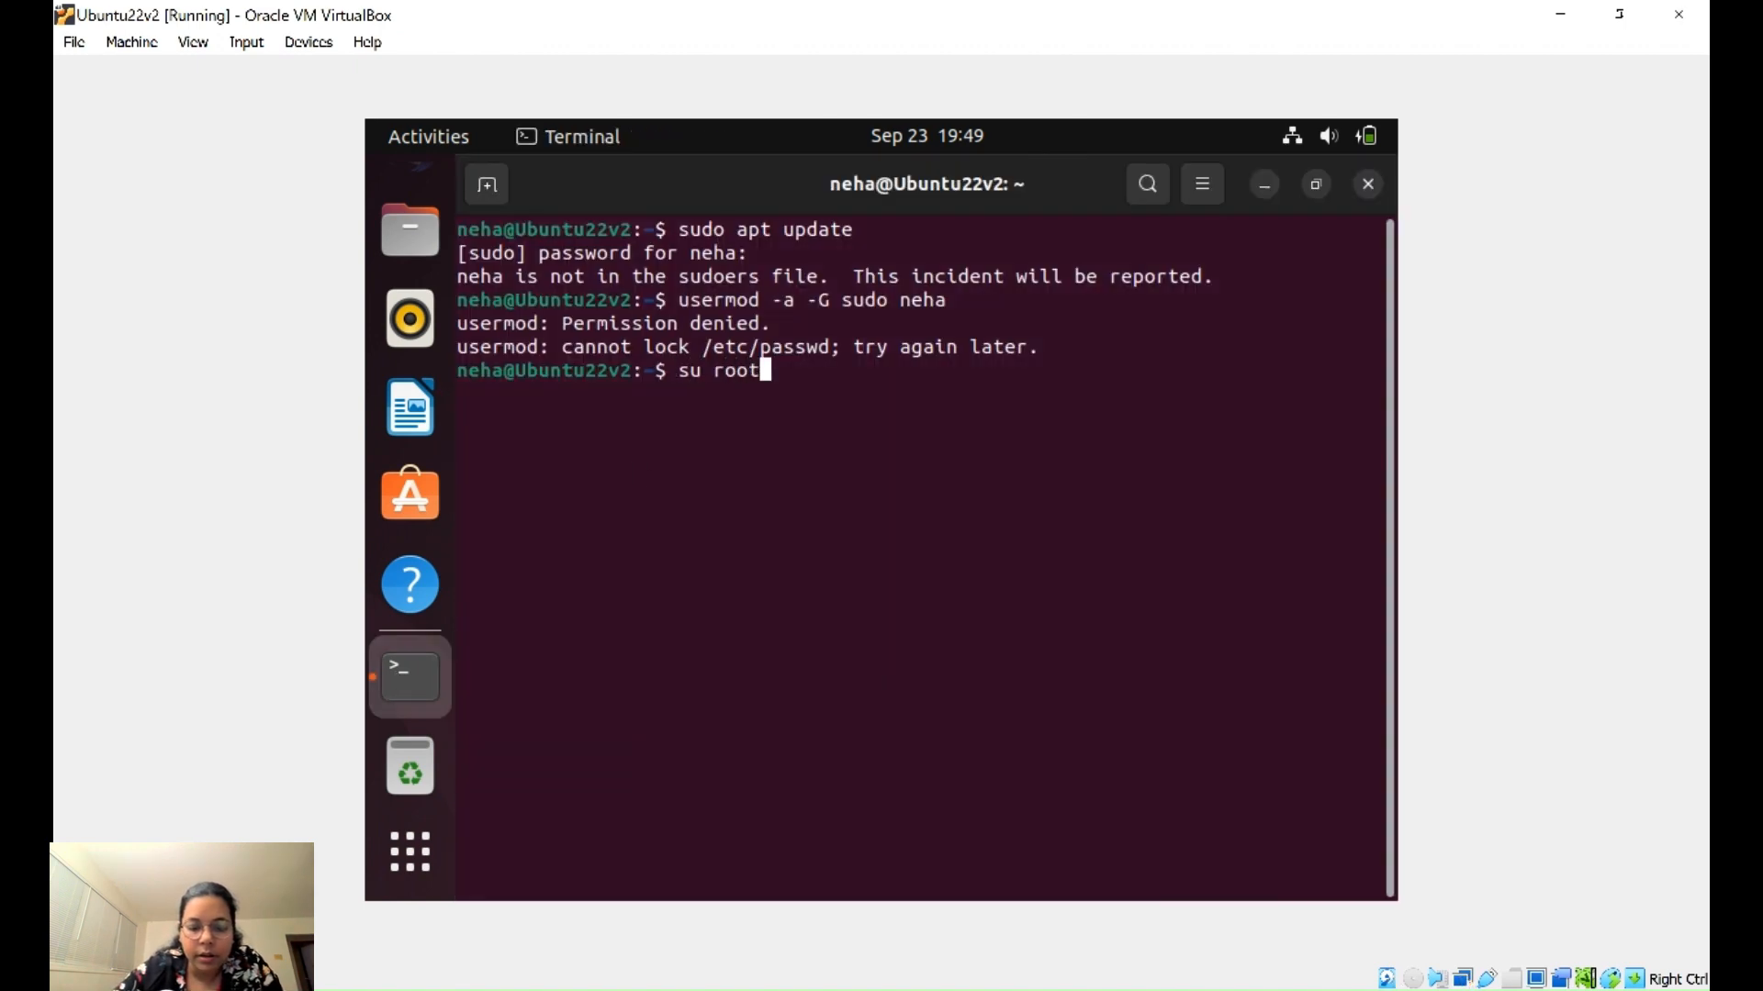
pyautogui.press('Return')
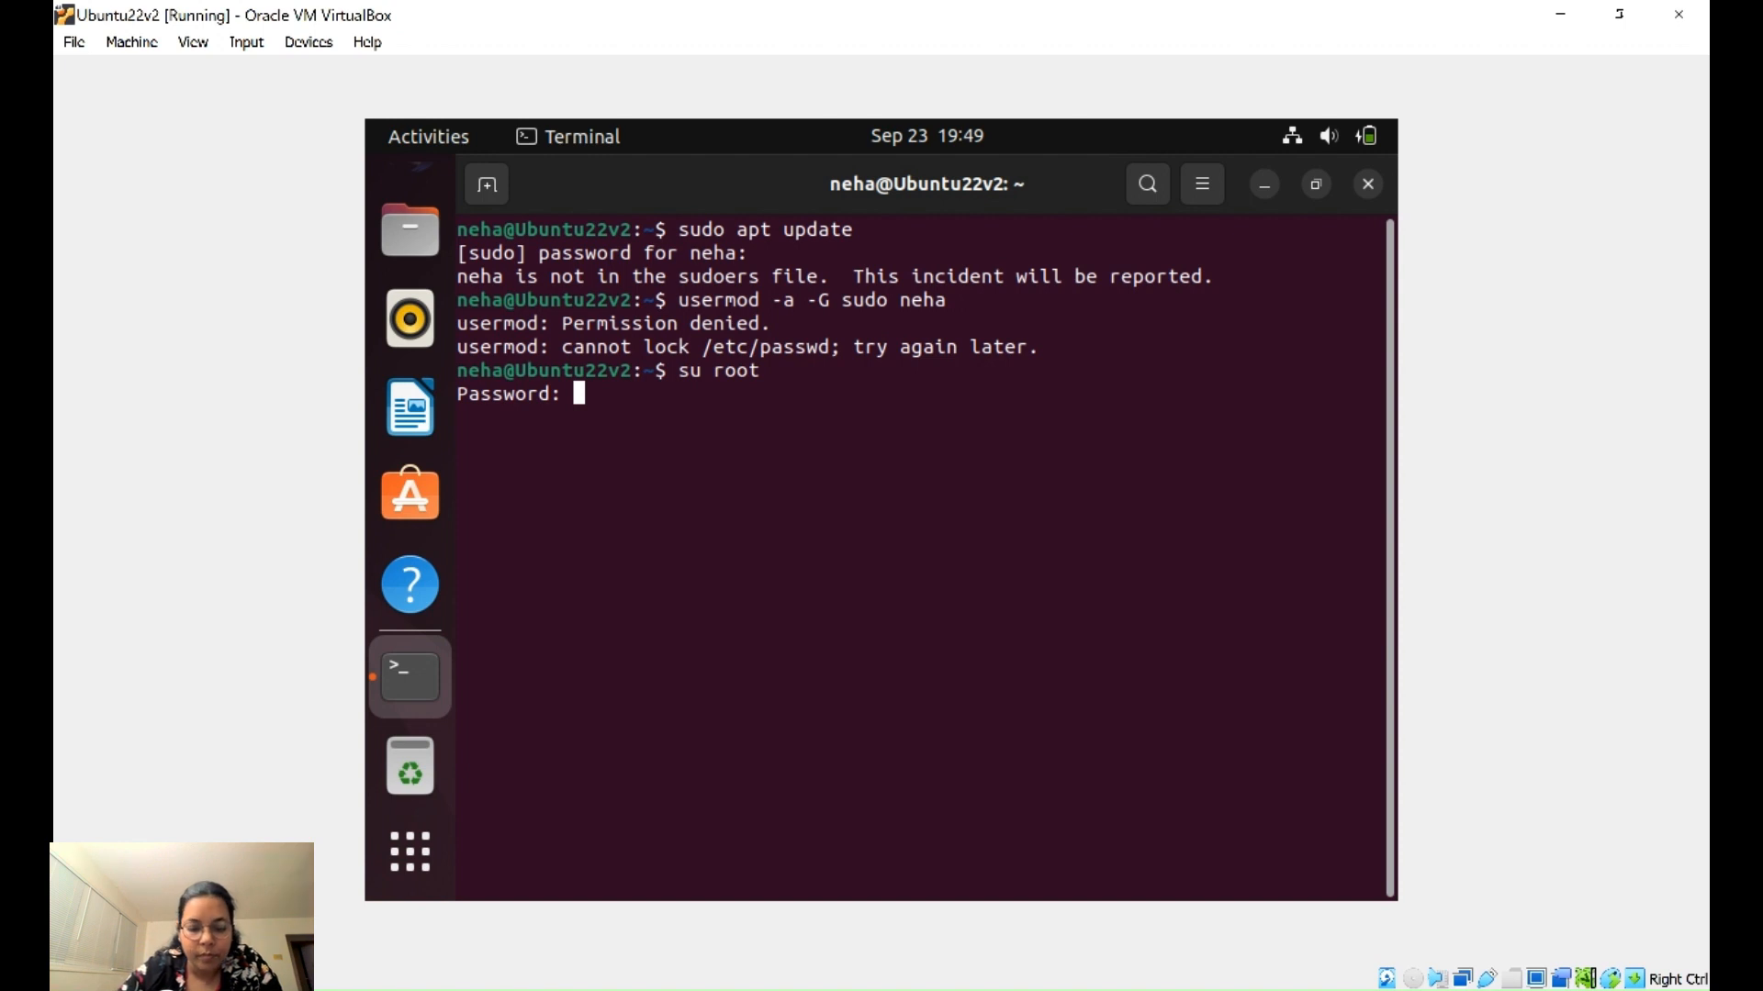
pyautogui.press('Return')
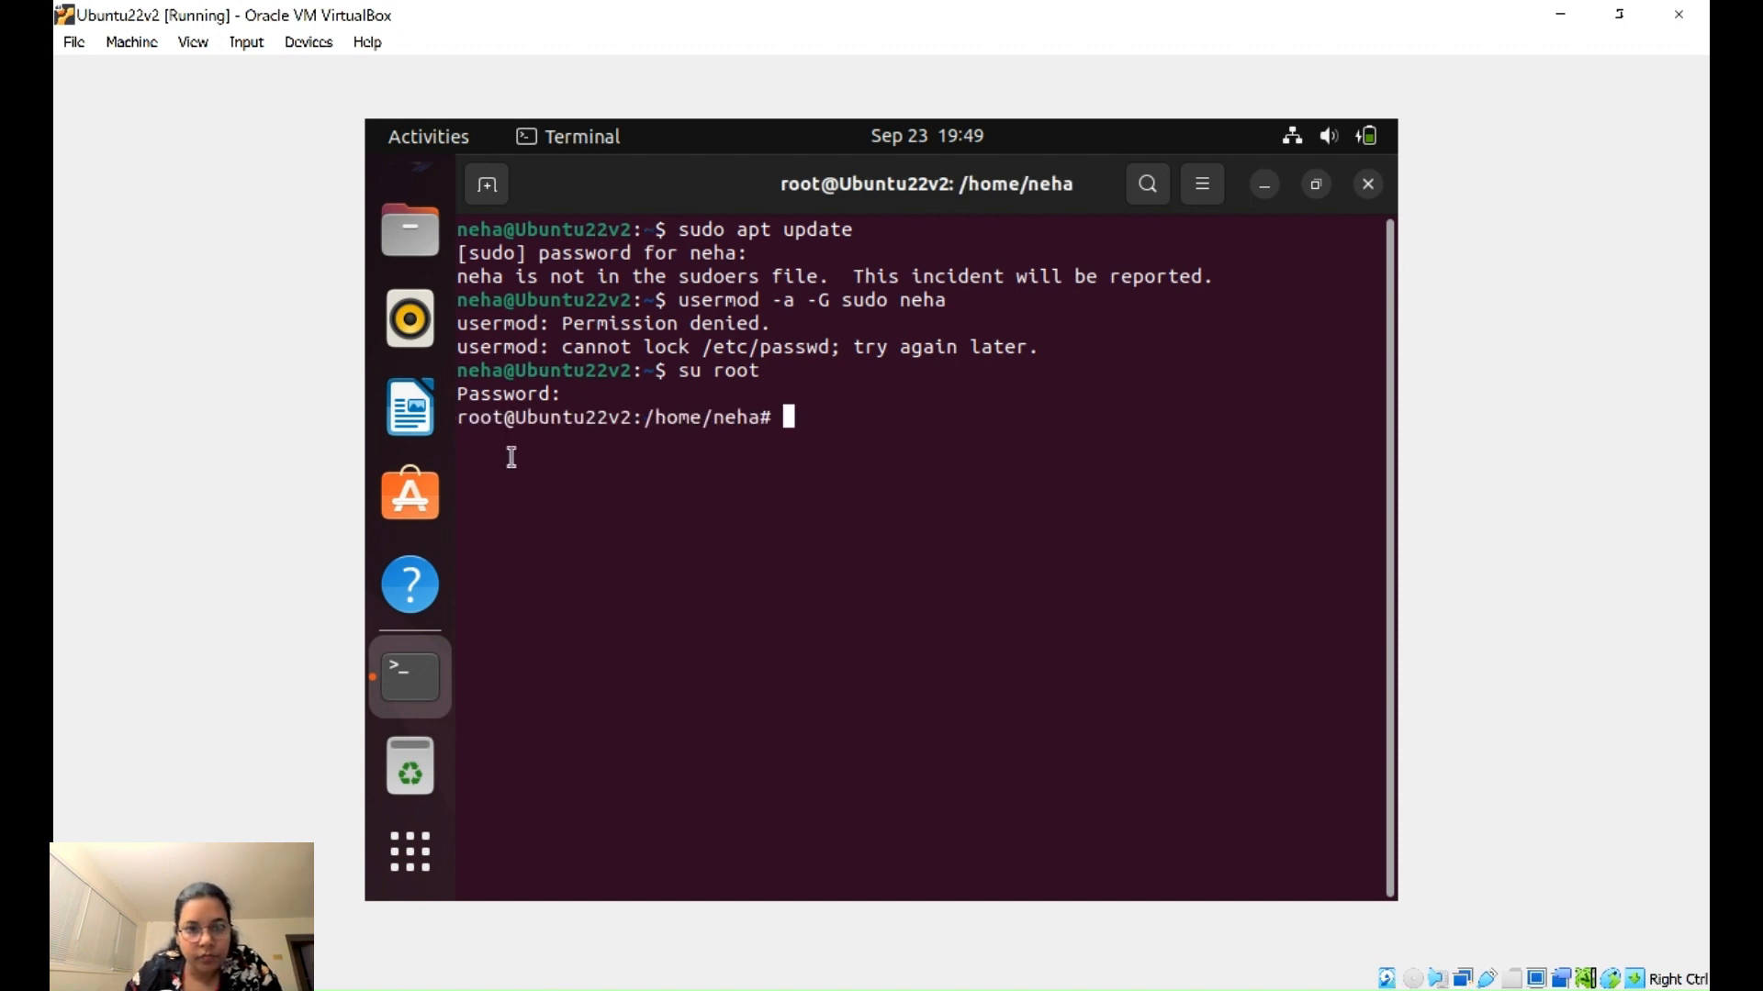
# - Copy 'nano /etc/sudoers' from the answer, paste it at the root prompt and run it
pyautogui.scroll(2, 413, 380)
pyautogui.click(410, 209)
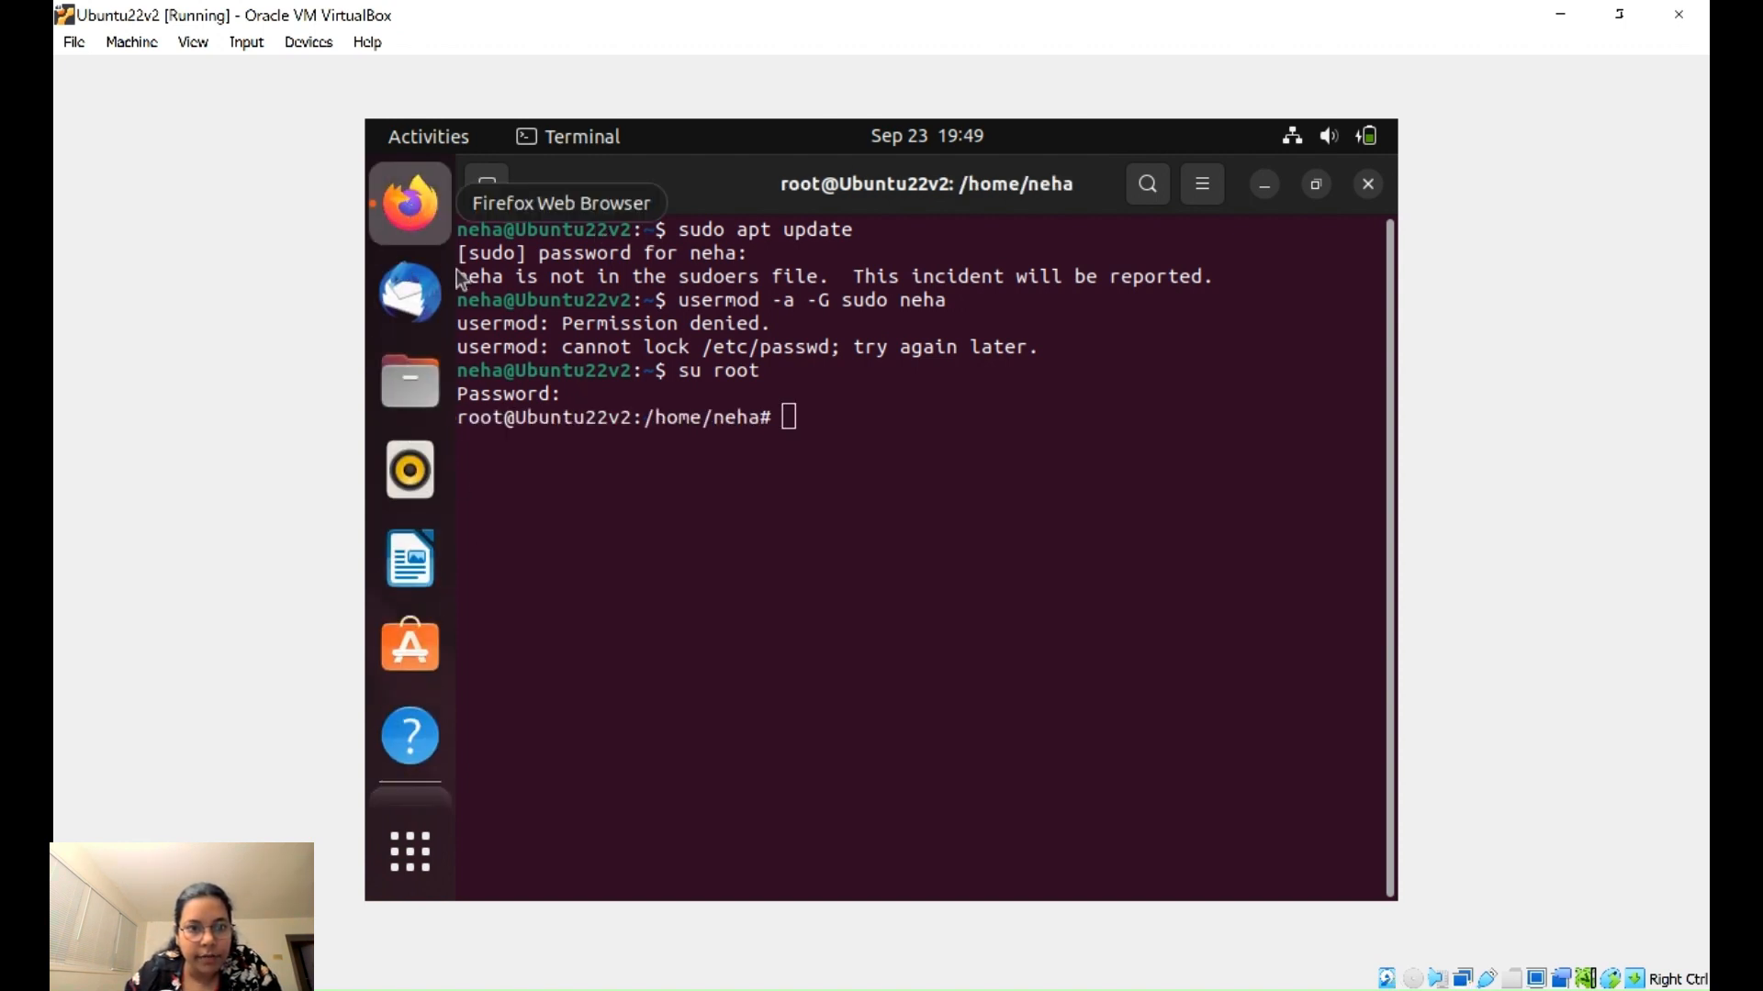
pyautogui.moveTo(779, 539); pyautogui.dragTo(964, 547)
pyautogui.hotkey('ctrl', 'c')
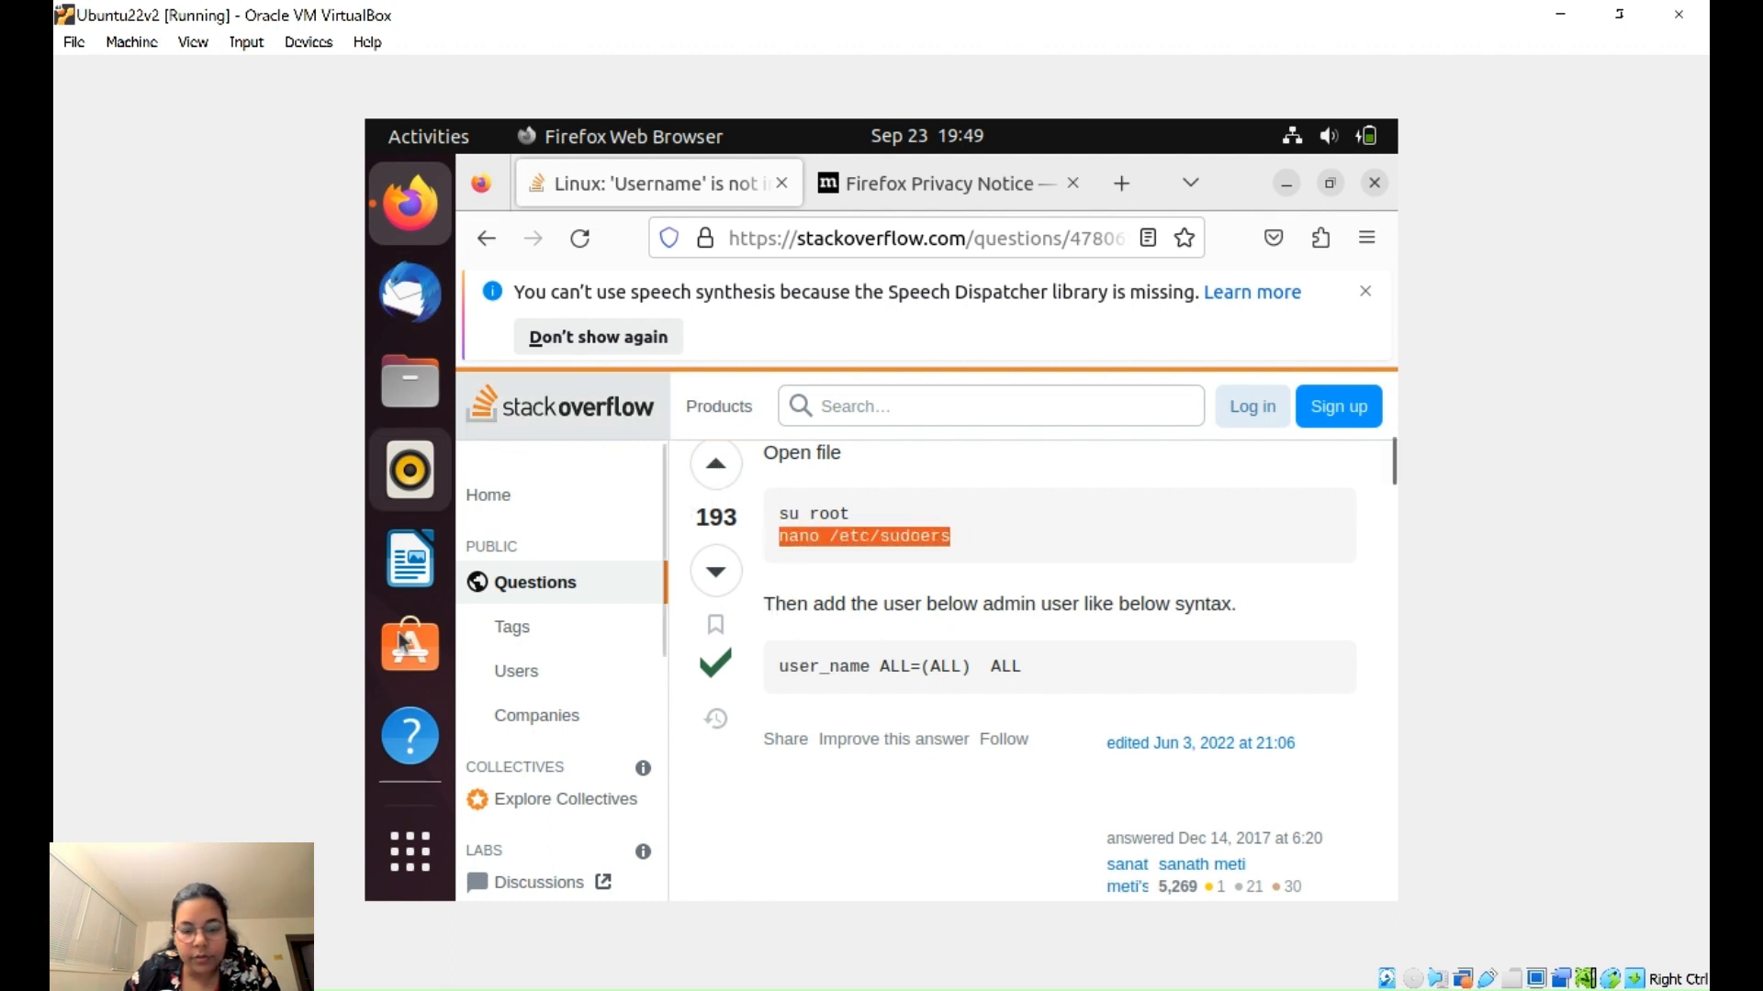
pyautogui.scroll(-2, 409, 707)
pyautogui.click(402, 685)
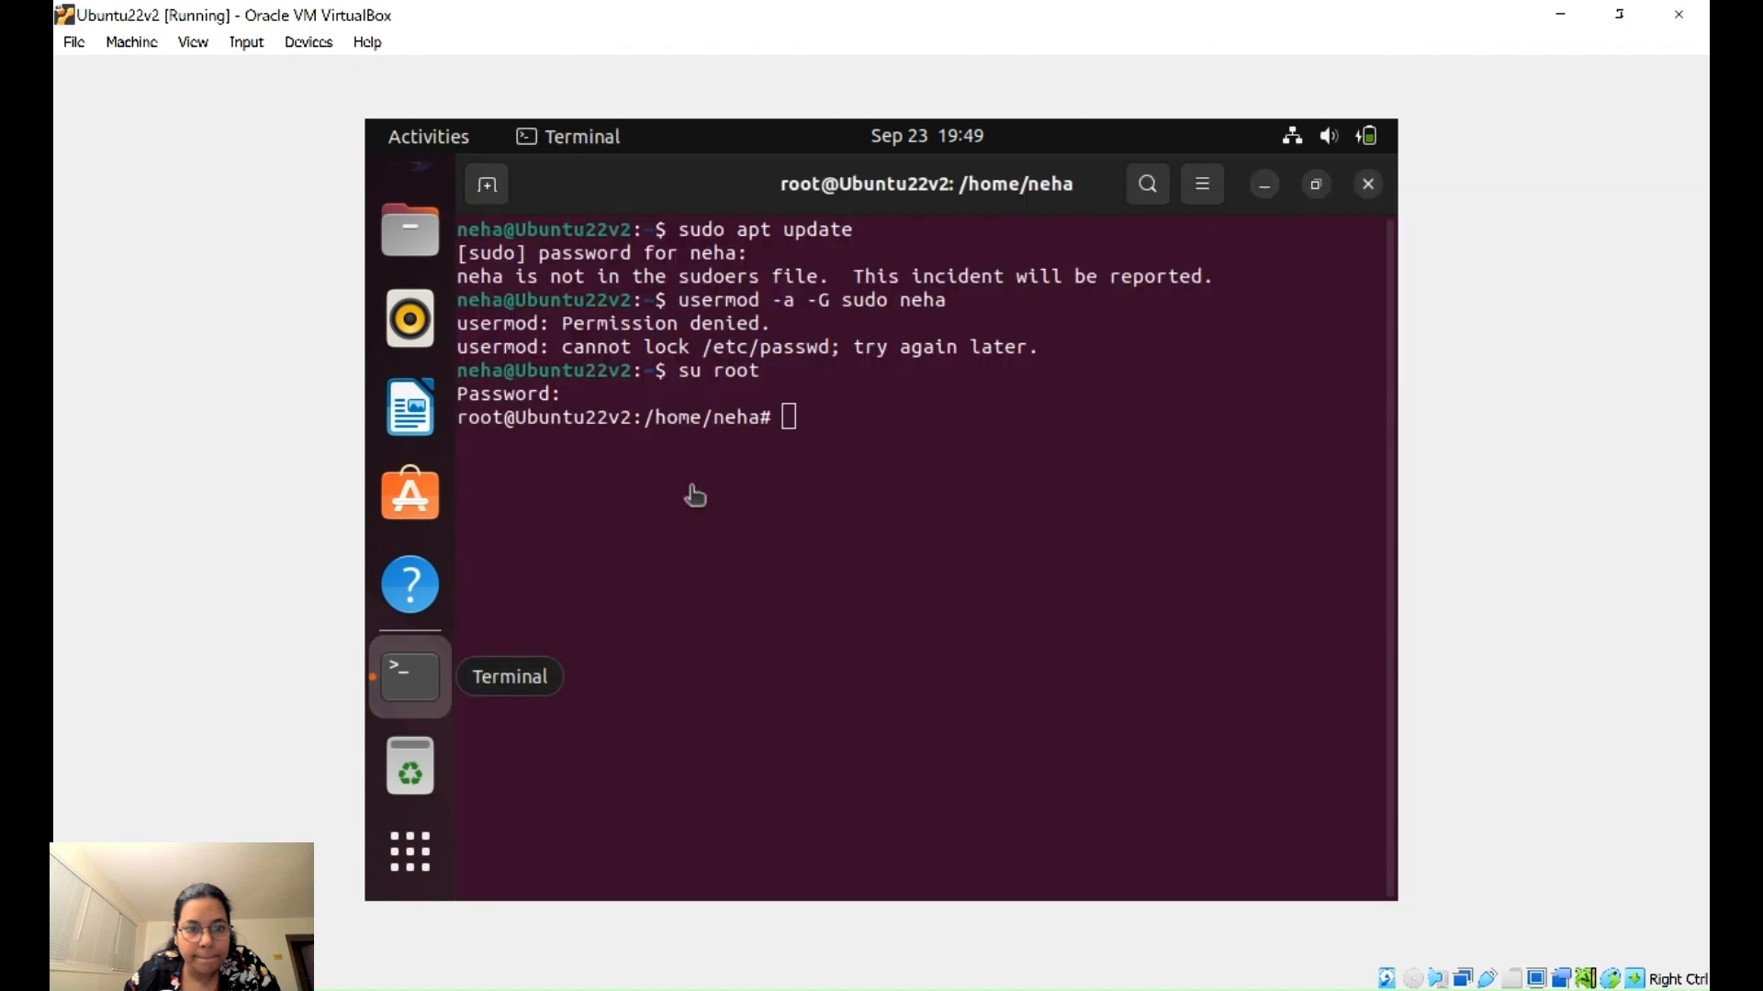
pyautogui.rightClick(796, 424)
pyautogui.click(854, 510)
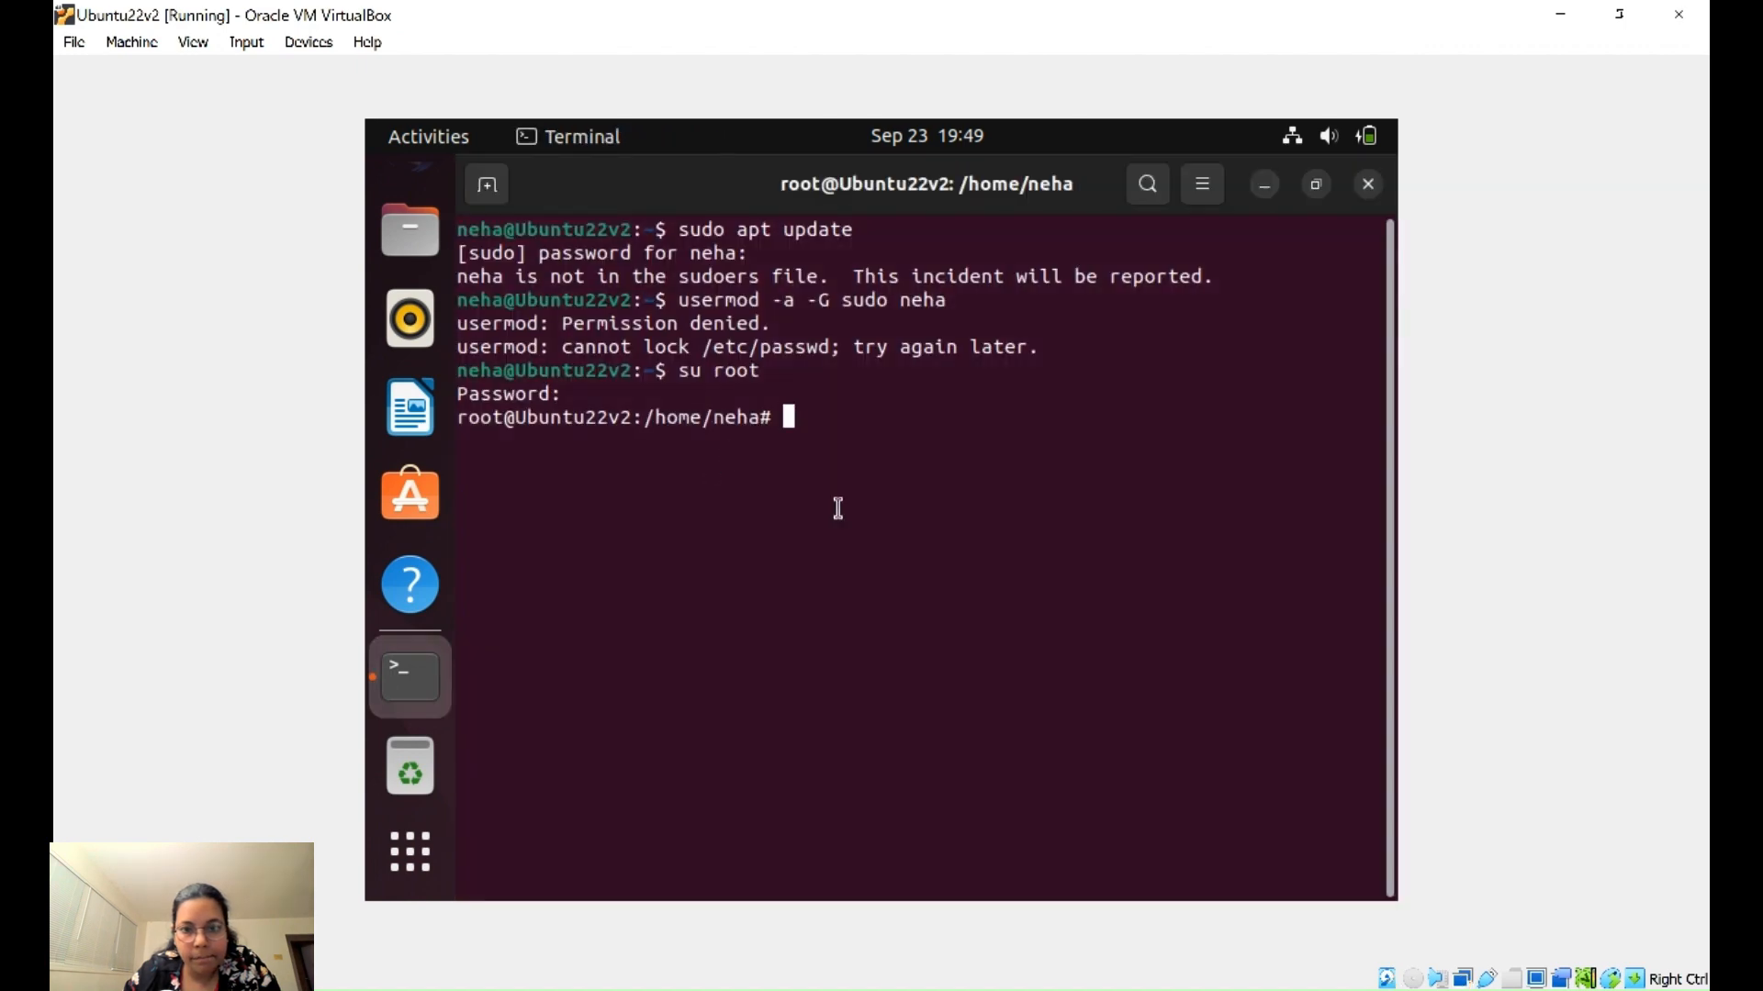
pyautogui.press('Return')
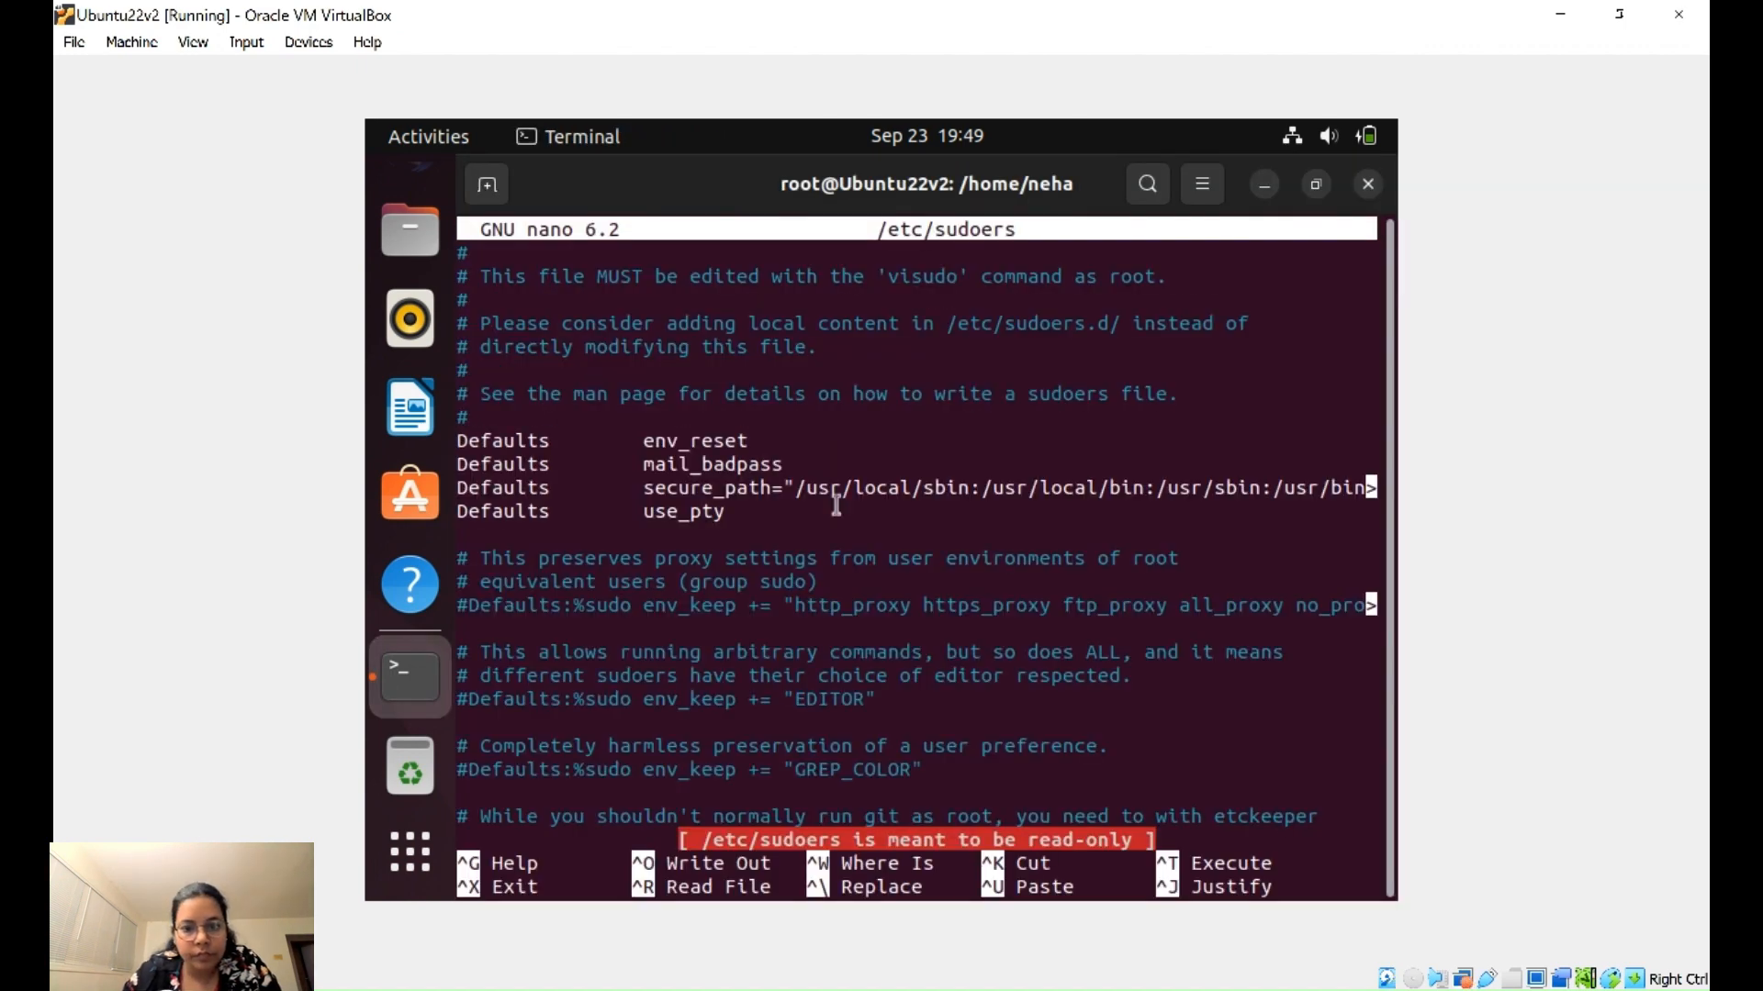
pyautogui.press('Down')
pyautogui.press('Down')
pyautogui.press('Down')
pyautogui.press('Down')
pyautogui.press('Down')
pyautogui.press('Down')
pyautogui.press('Down')
pyautogui.press('Down')
pyautogui.press('Down')
pyautogui.press('Down')
pyautogui.press('Down')
pyautogui.press('Down')
pyautogui.press('Down')
pyautogui.press('Down')
pyautogui.press('Down')
pyautogui.press('Down')
pyautogui.press('Down')
pyautogui.press('Down')
pyautogui.press('Down')
pyautogui.press('Down')
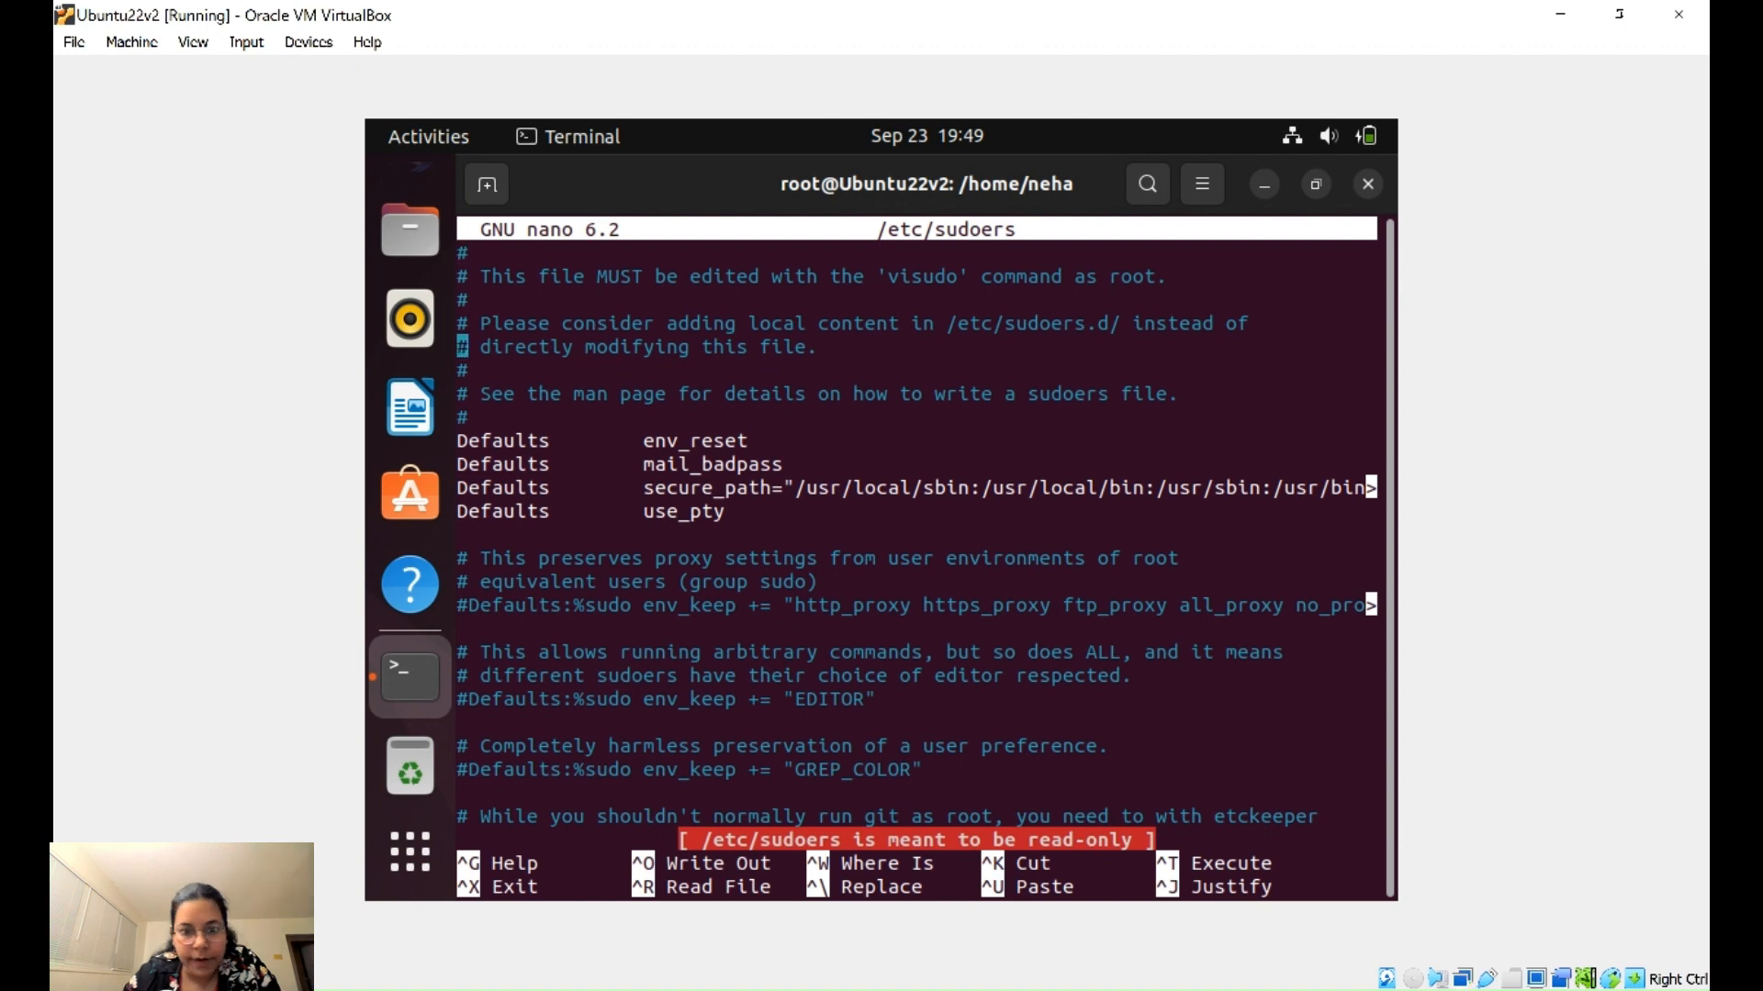
pyautogui.press('Down')
pyautogui.press('Down')
pyautogui.press('Down')
pyautogui.press('Down')
pyautogui.press('Down')
pyautogui.press('Down')
pyautogui.press('Down')
pyautogui.press('Down')
pyautogui.press('Down')
pyautogui.press('Down')
pyautogui.press('Down')
pyautogui.press('Down')
pyautogui.press('Down')
pyautogui.press('Down')
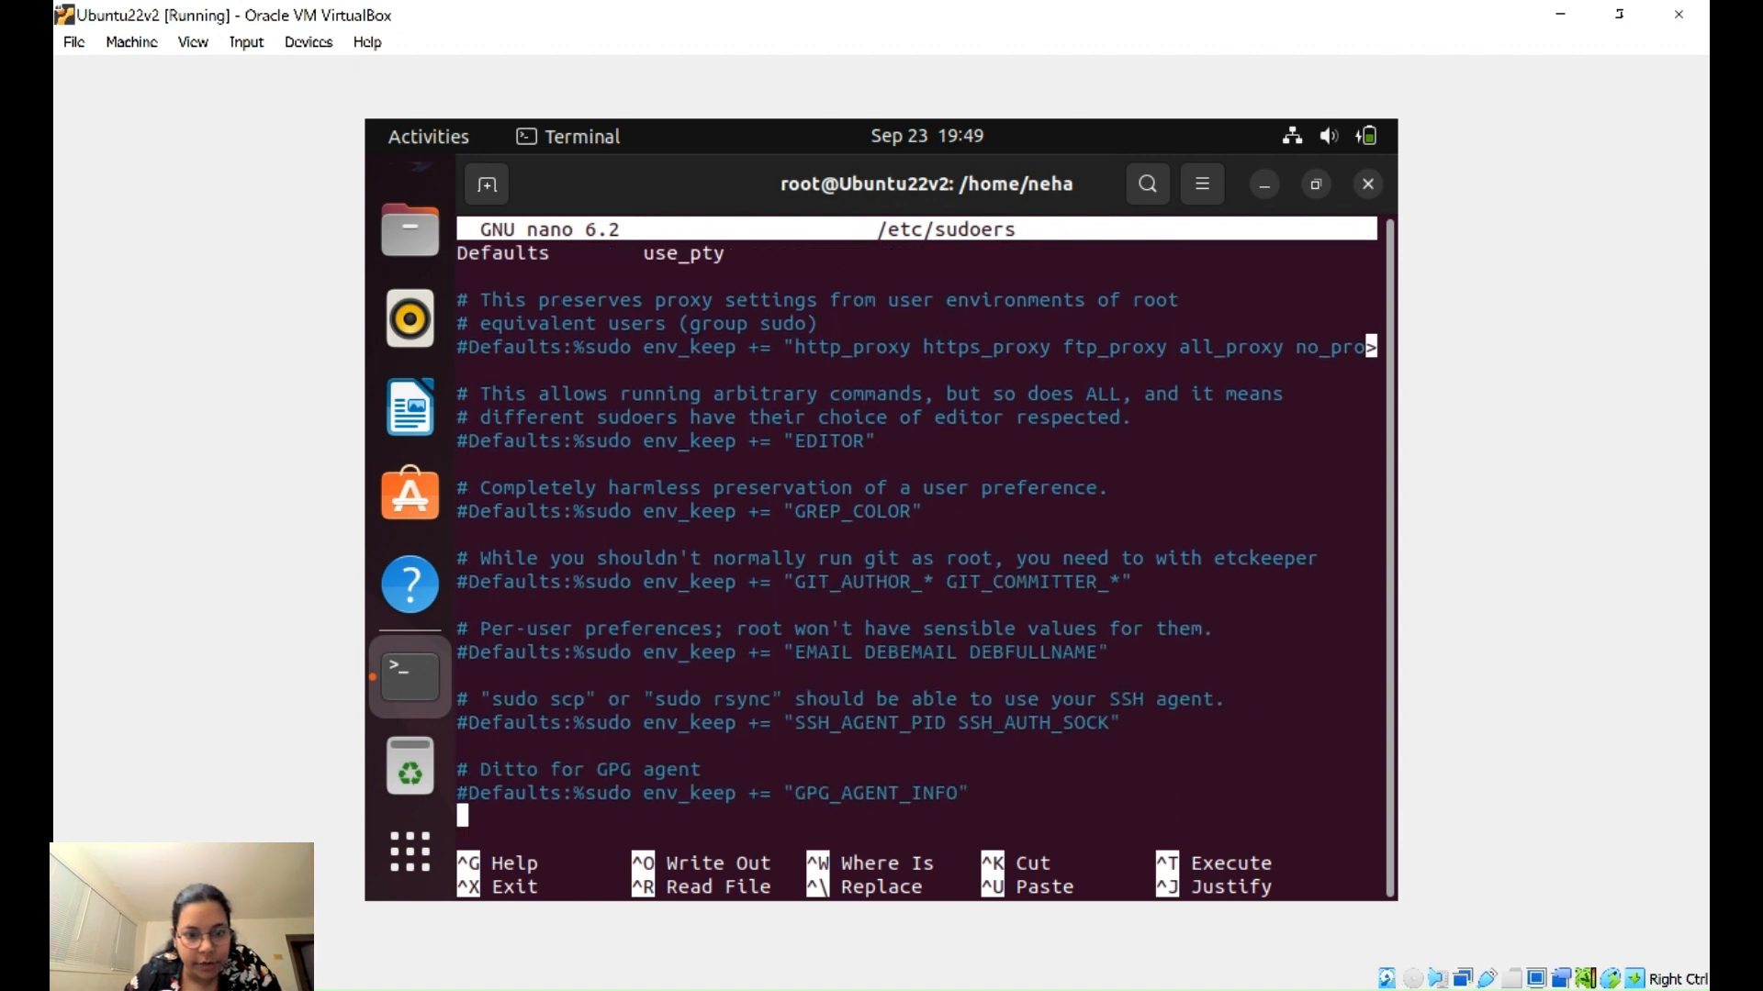
pyautogui.press('Down')
pyautogui.press('Down')
pyautogui.press('Down')
pyautogui.press('Down')
pyautogui.press('Down')
pyautogui.press('Down')
pyautogui.press('Down')
pyautogui.press('Down')
pyautogui.press('Down')
pyautogui.press('Down')
pyautogui.press('Down')
pyautogui.press('Down')
pyautogui.press('Down')
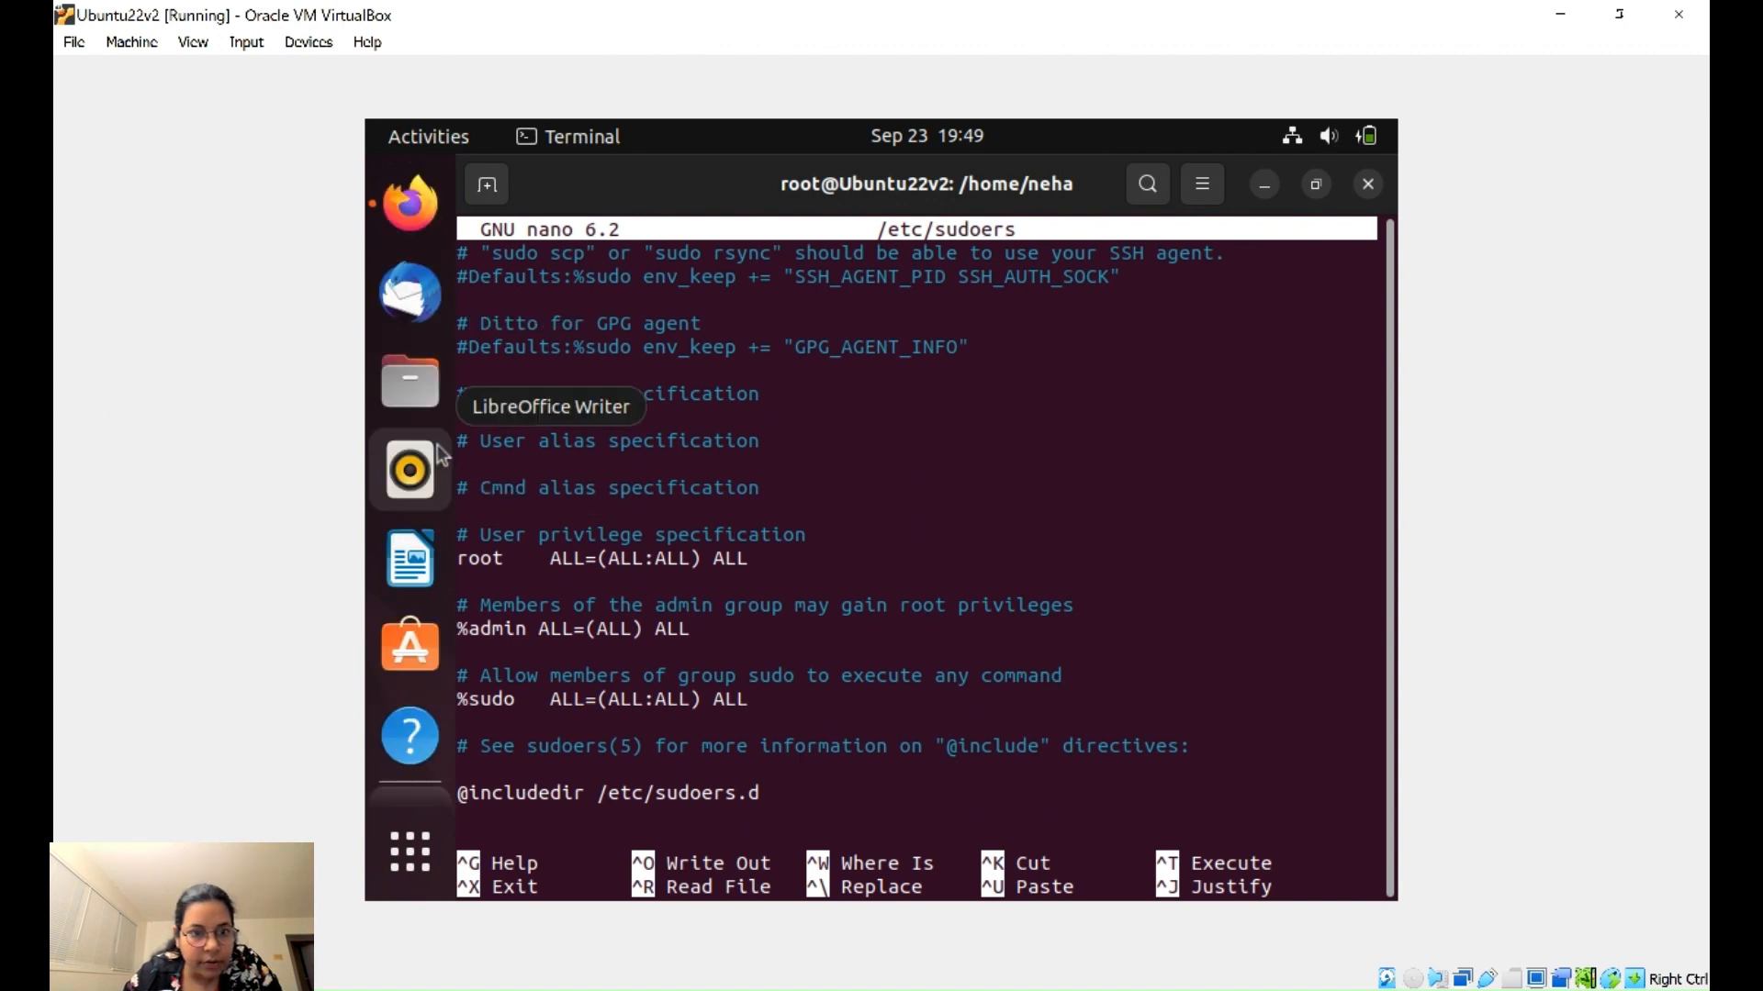
pyautogui.click(410, 209)
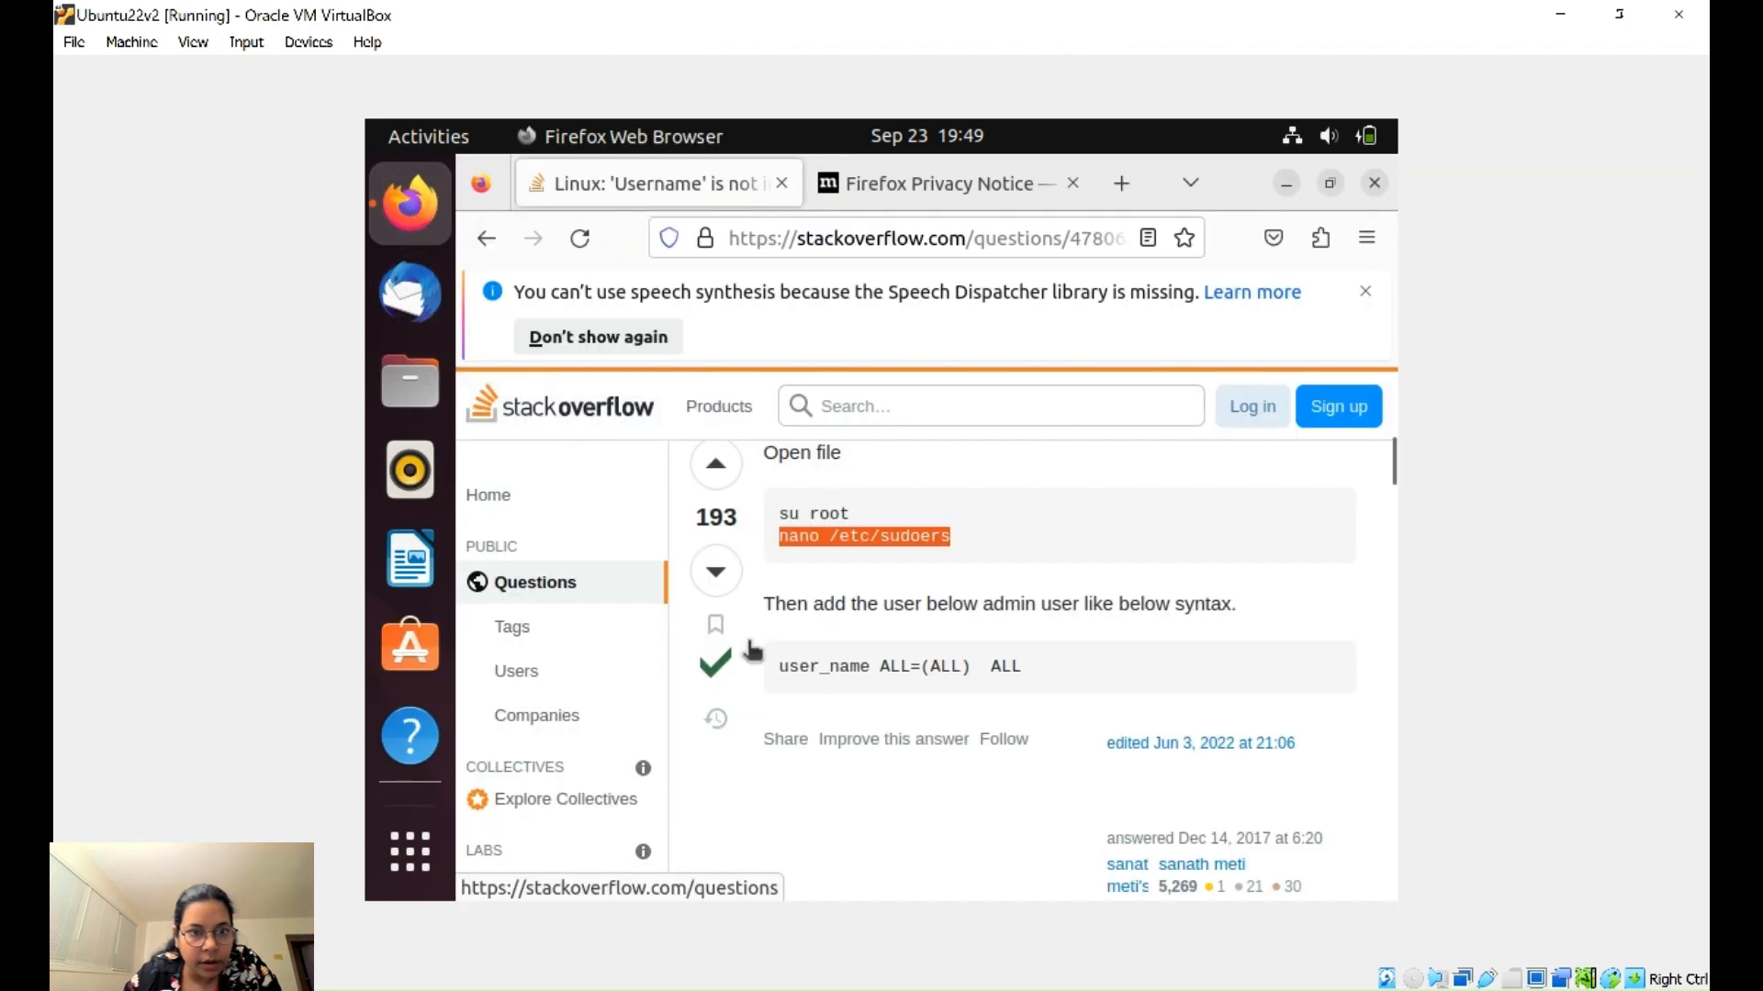
# - Copy the user_name ALL=(ALL) ALL rule from the answer and paste it below %sudo in nano
pyautogui.click(782, 675)
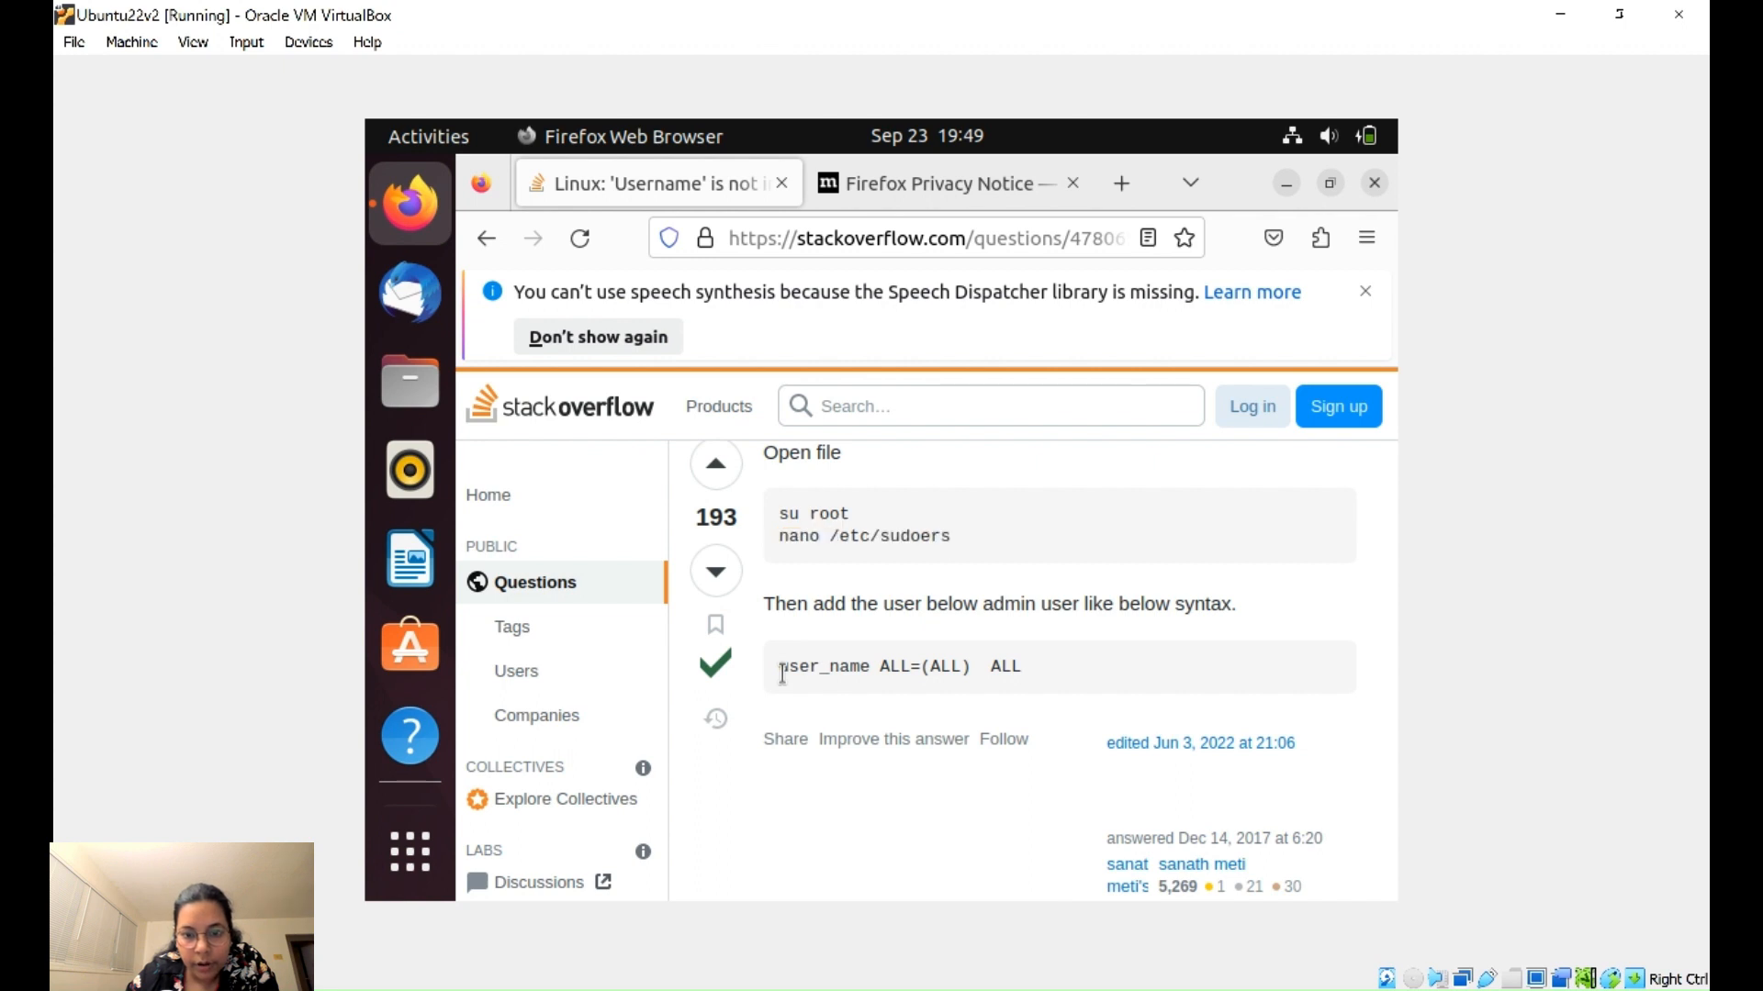
pyautogui.moveTo(782, 675); pyautogui.dragTo(1033, 679)
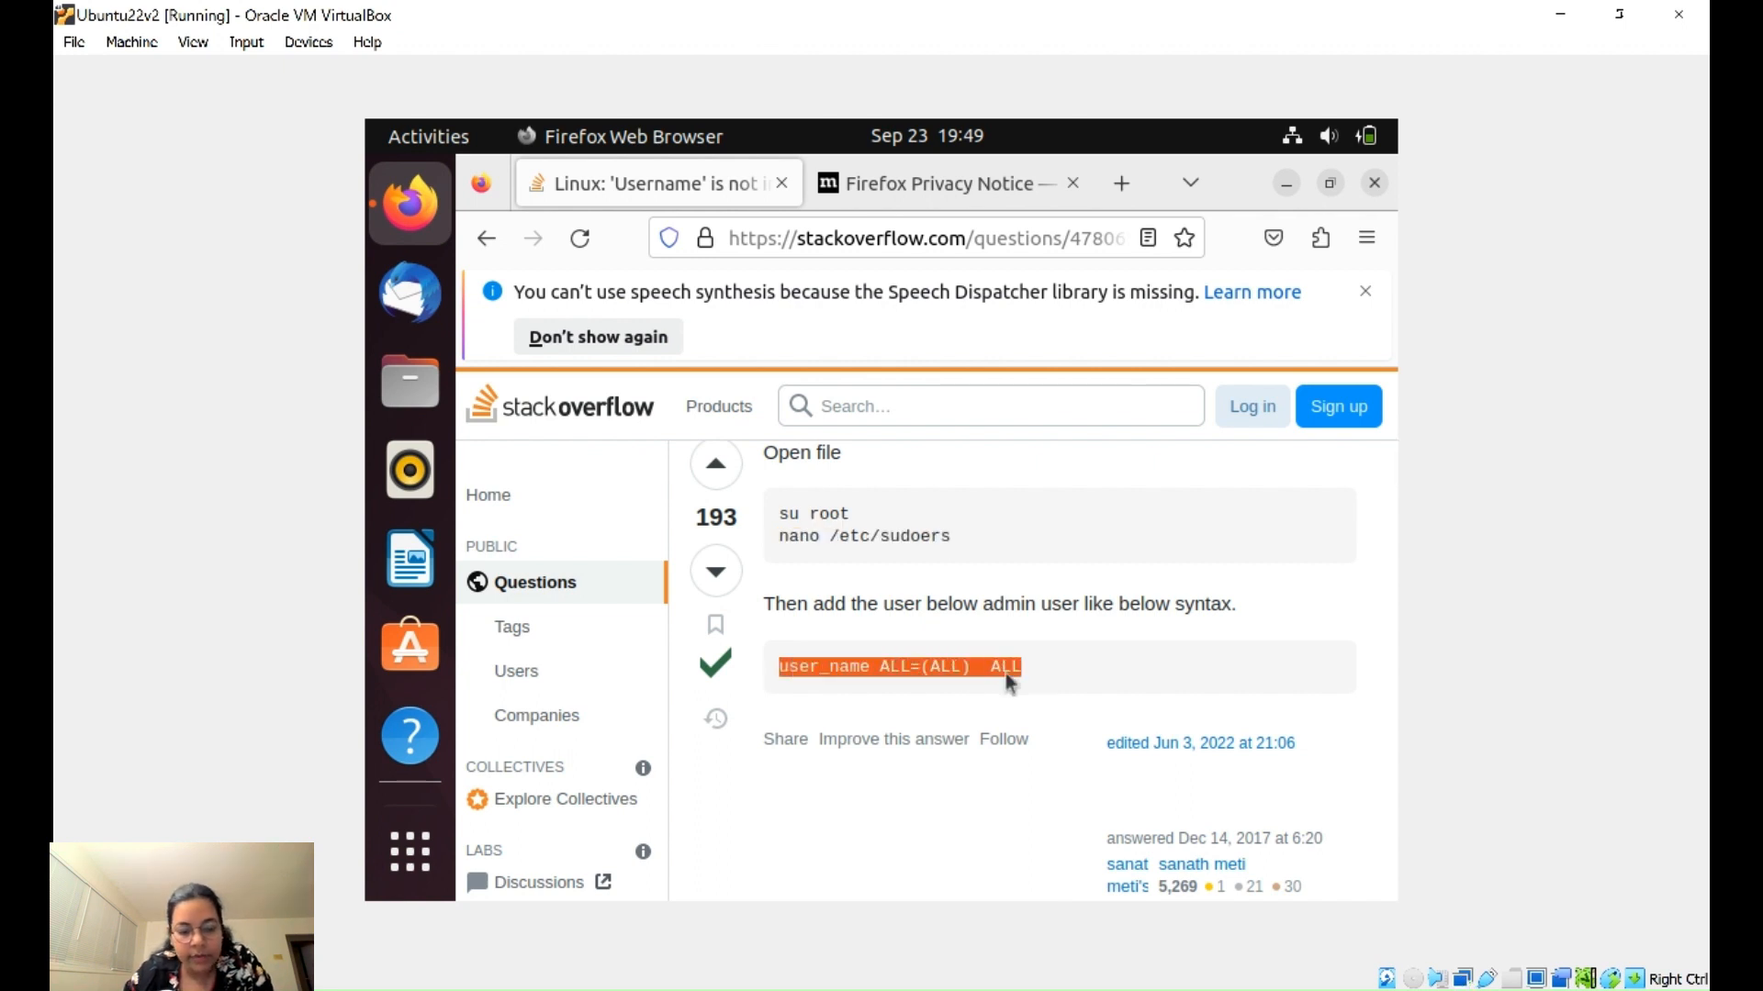
pyautogui.scroll(-3, 439, 410)
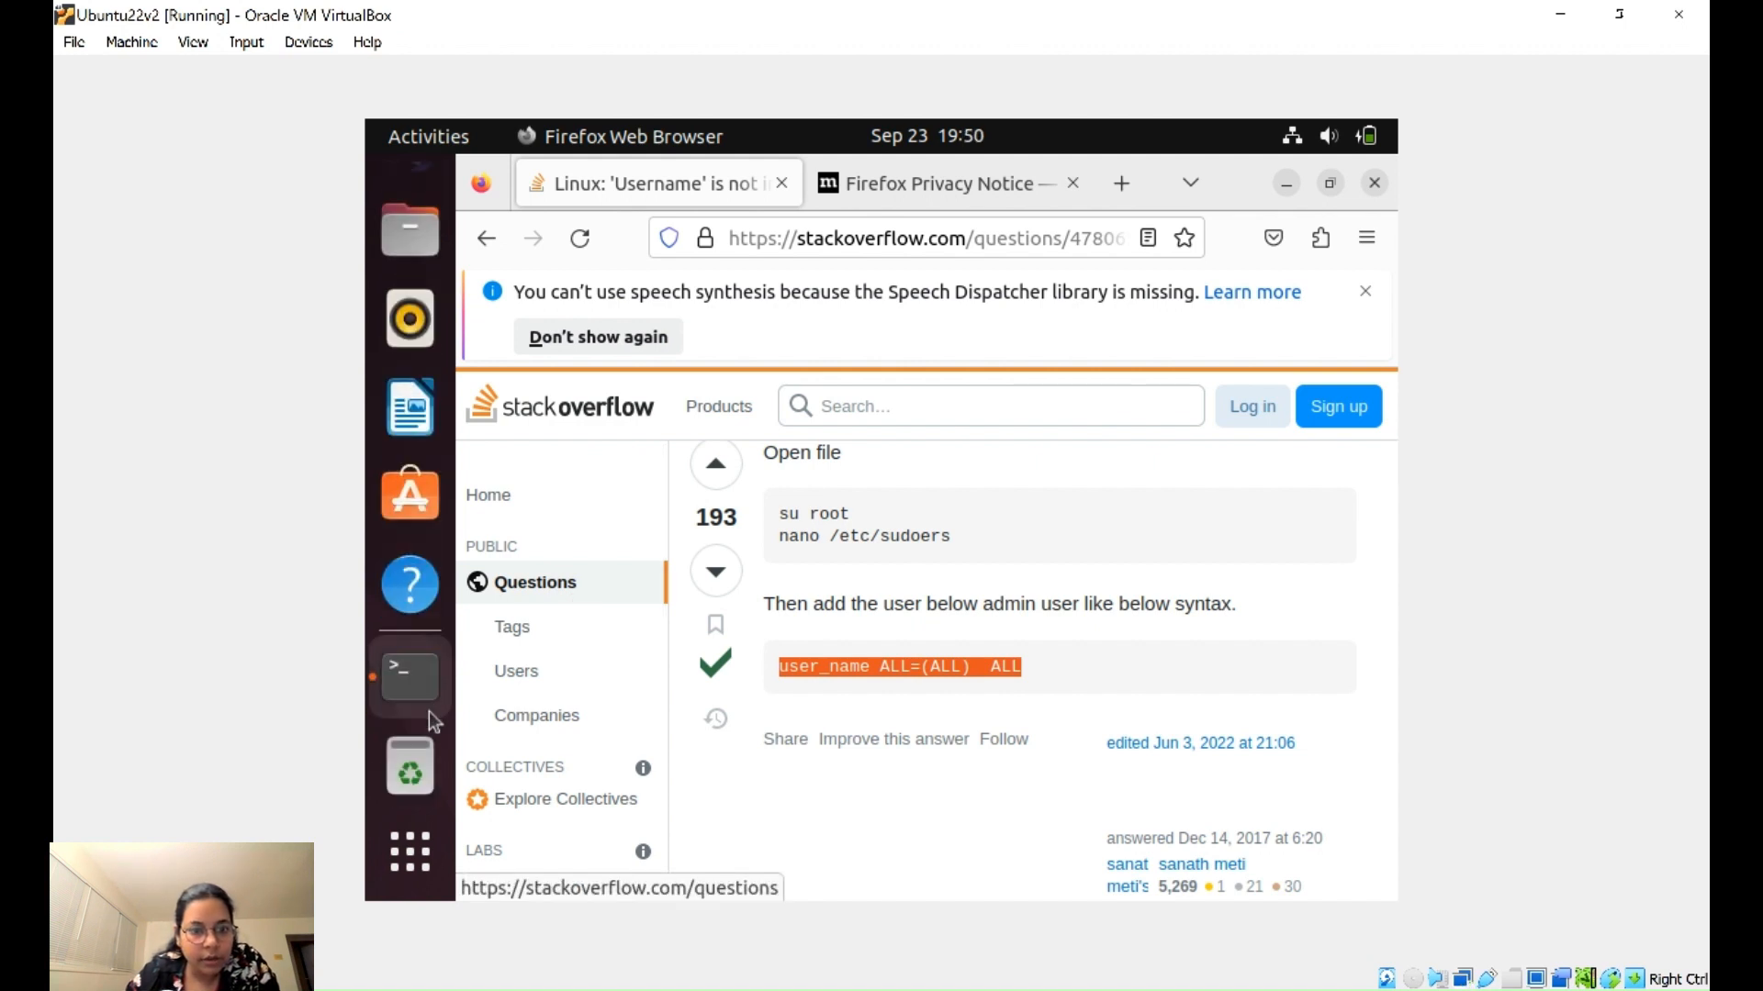
pyautogui.click(409, 676)
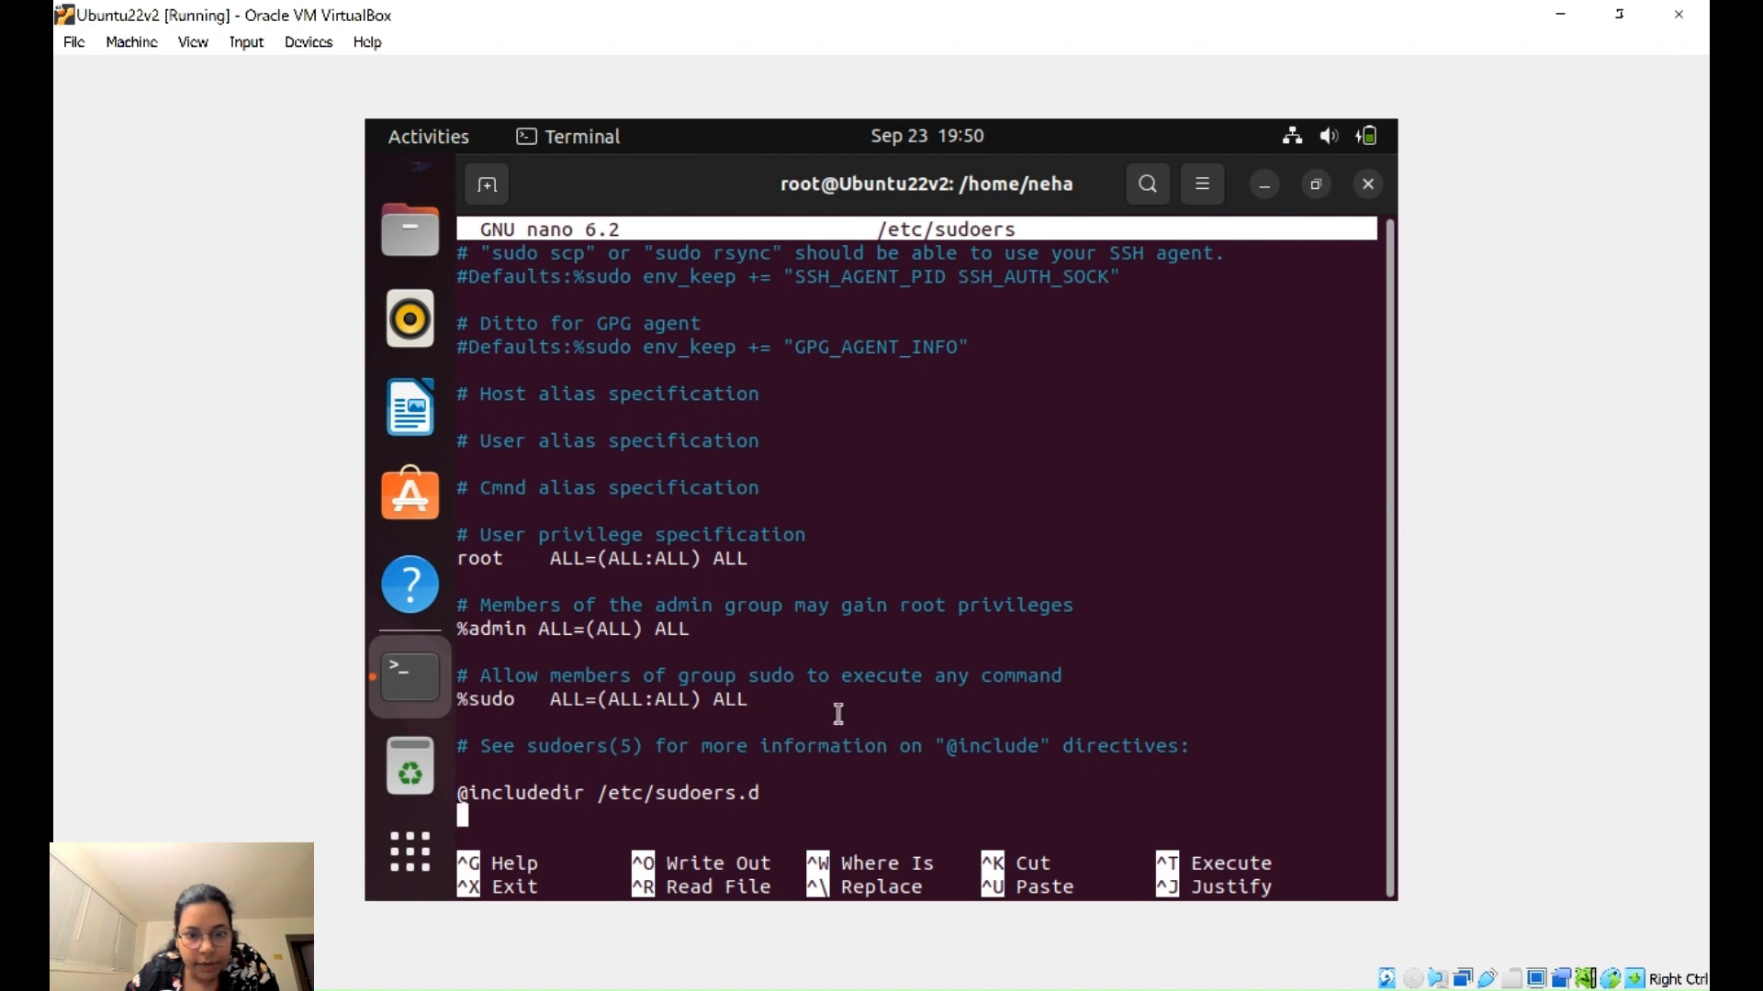
pyautogui.press('Up')
pyautogui.press('Up')
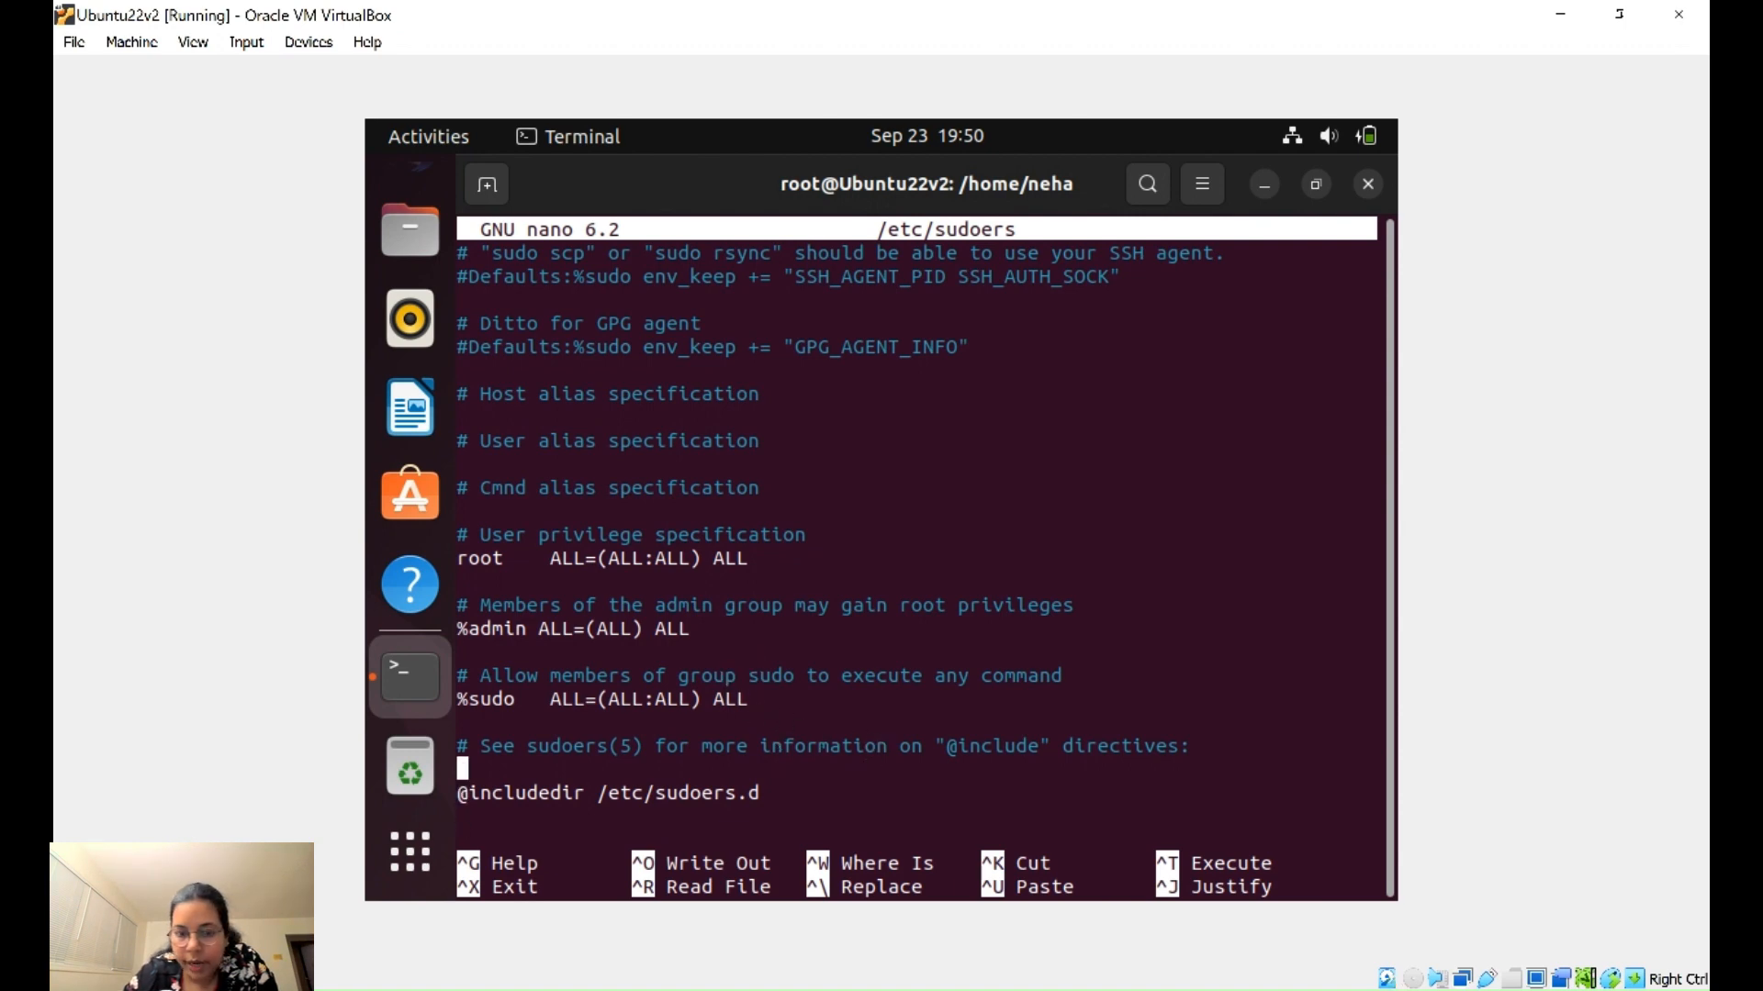
pyautogui.press('Up')
pyautogui.press('Up')
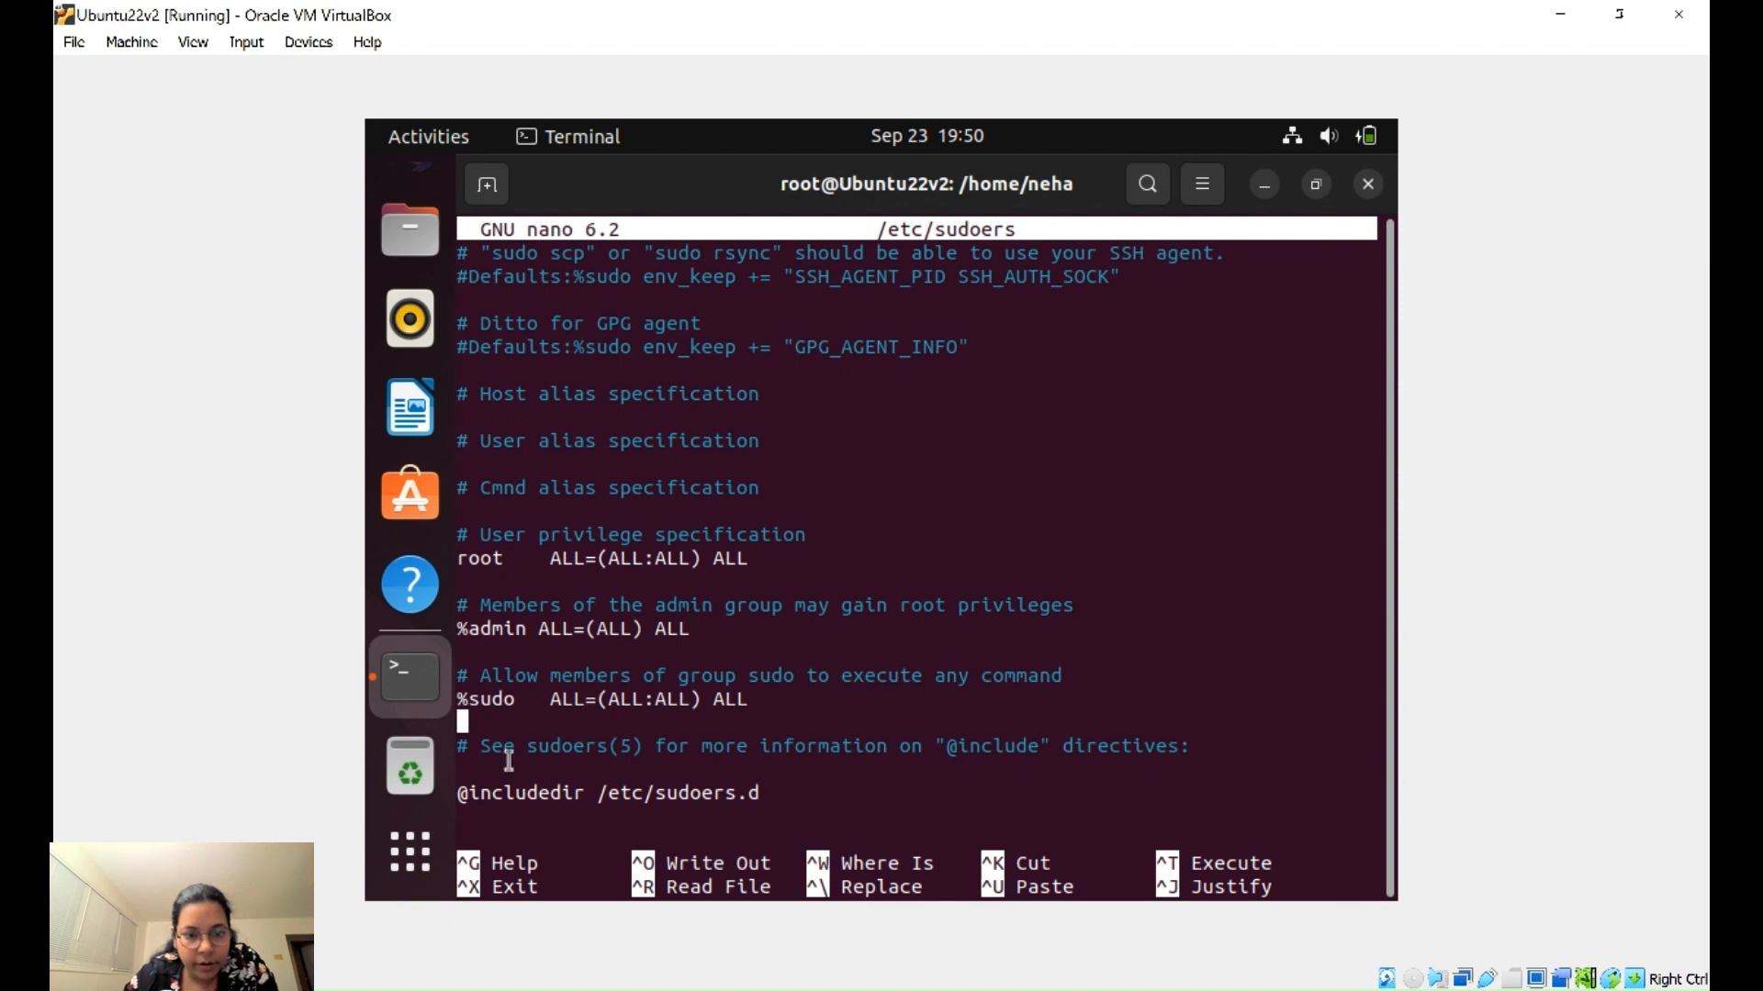
pyautogui.rightClick(519, 725)
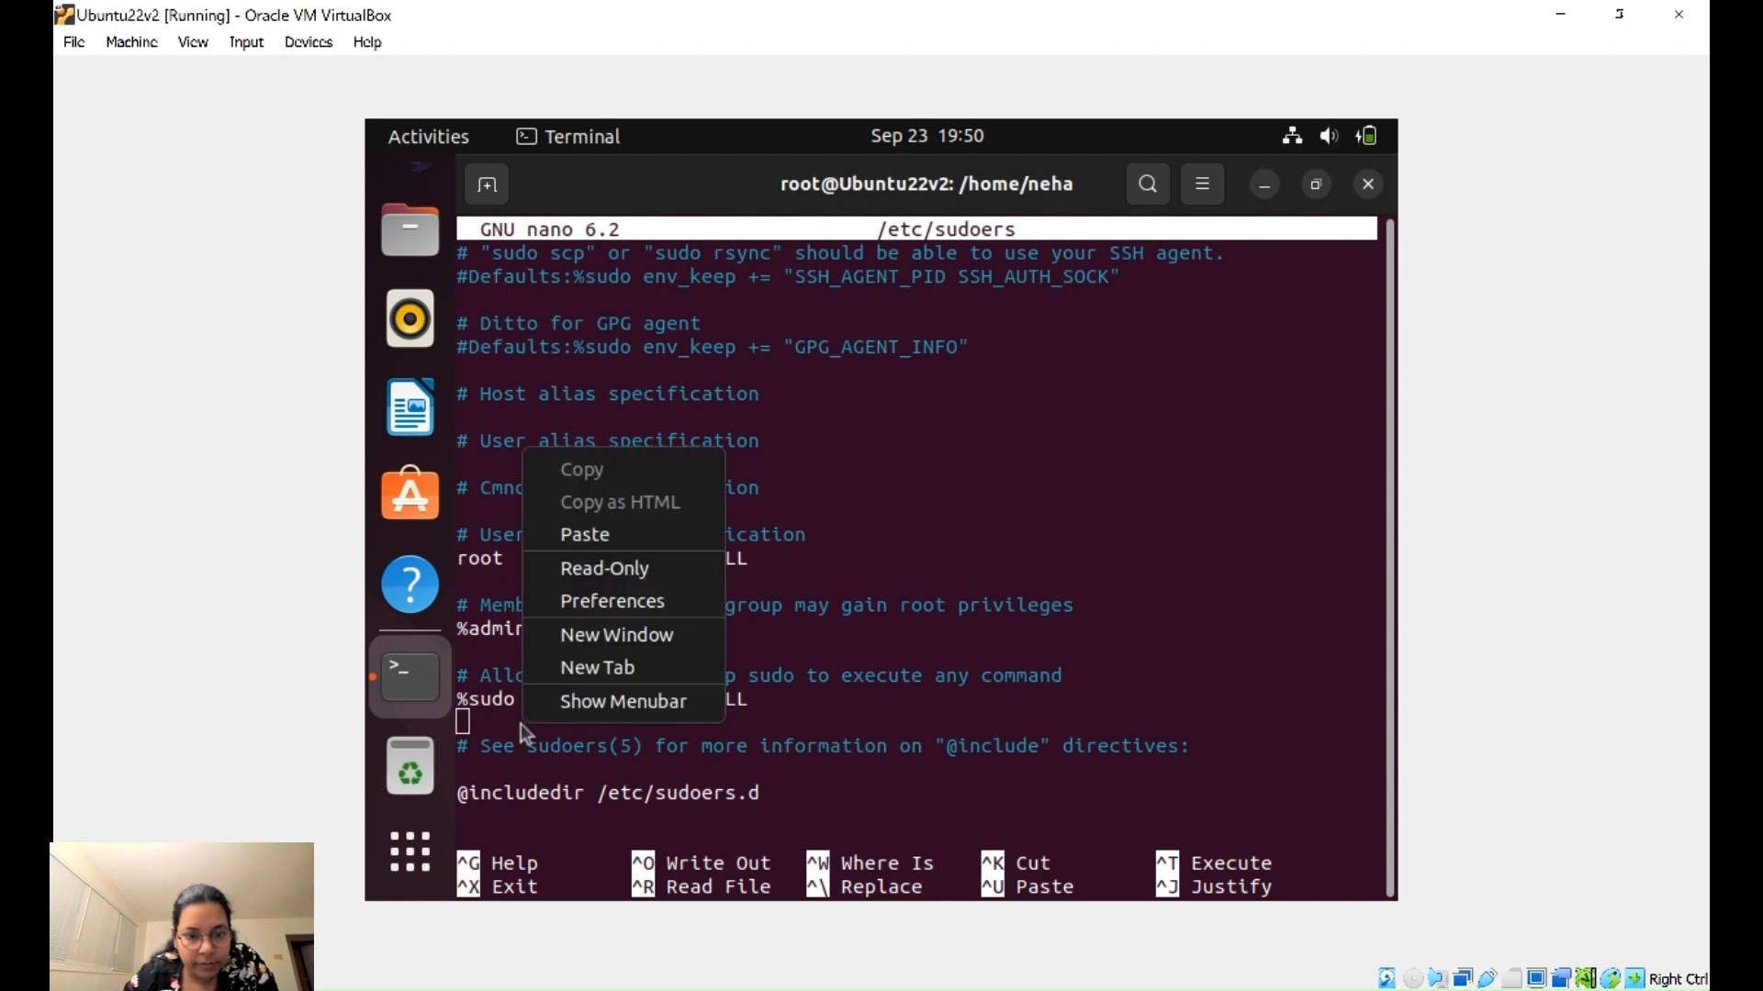
pyautogui.click(613, 532)
# - Replace the user_name placeholder with the current user's account name and exit nano with Ctrl+X
pyautogui.press('Left')
pyautogui.press('Left')
pyautogui.press('Left')
pyautogui.press('Left')
pyautogui.press('Left')
pyautogui.press('Left')
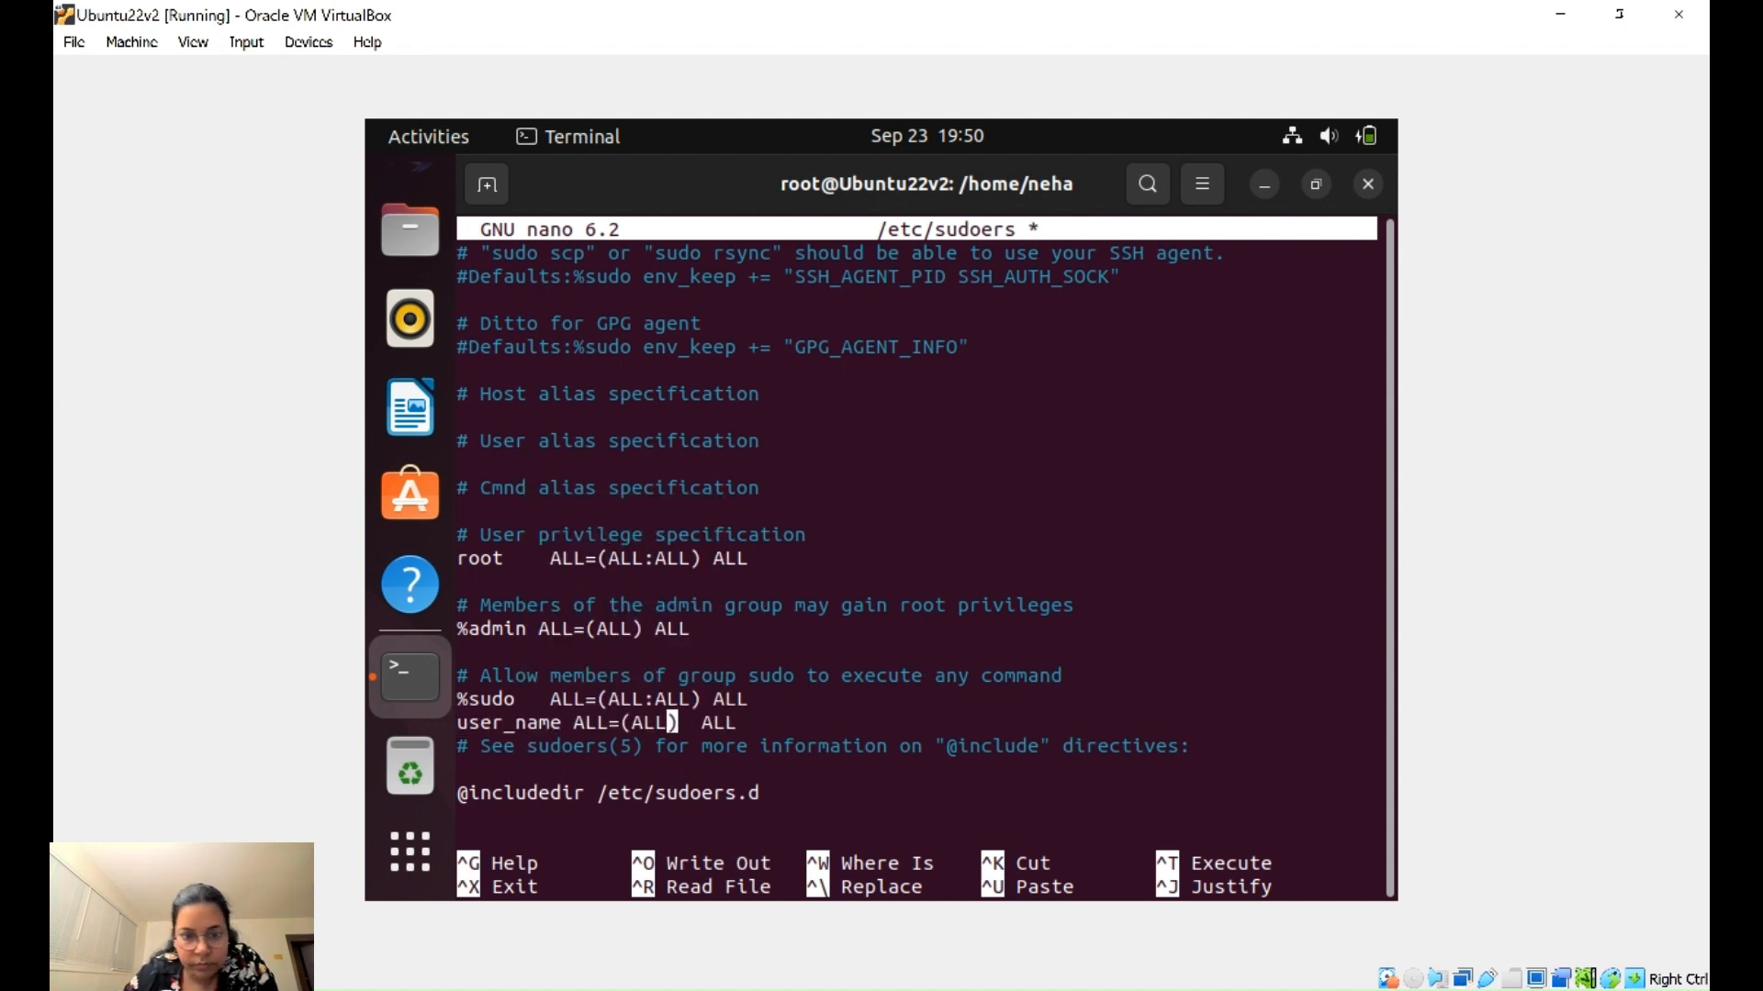
pyautogui.press('Left')
pyautogui.press('Left')
pyautogui.press('Left')
pyautogui.press('Left')
pyautogui.press('Left')
pyautogui.press('Left')
pyautogui.press('Left')
pyautogui.press('Left')
pyautogui.press('Left')
pyautogui.press('Left')
pyautogui.press('Left')
pyautogui.press('Left')
pyautogui.press('Right')
pyautogui.press('Right')
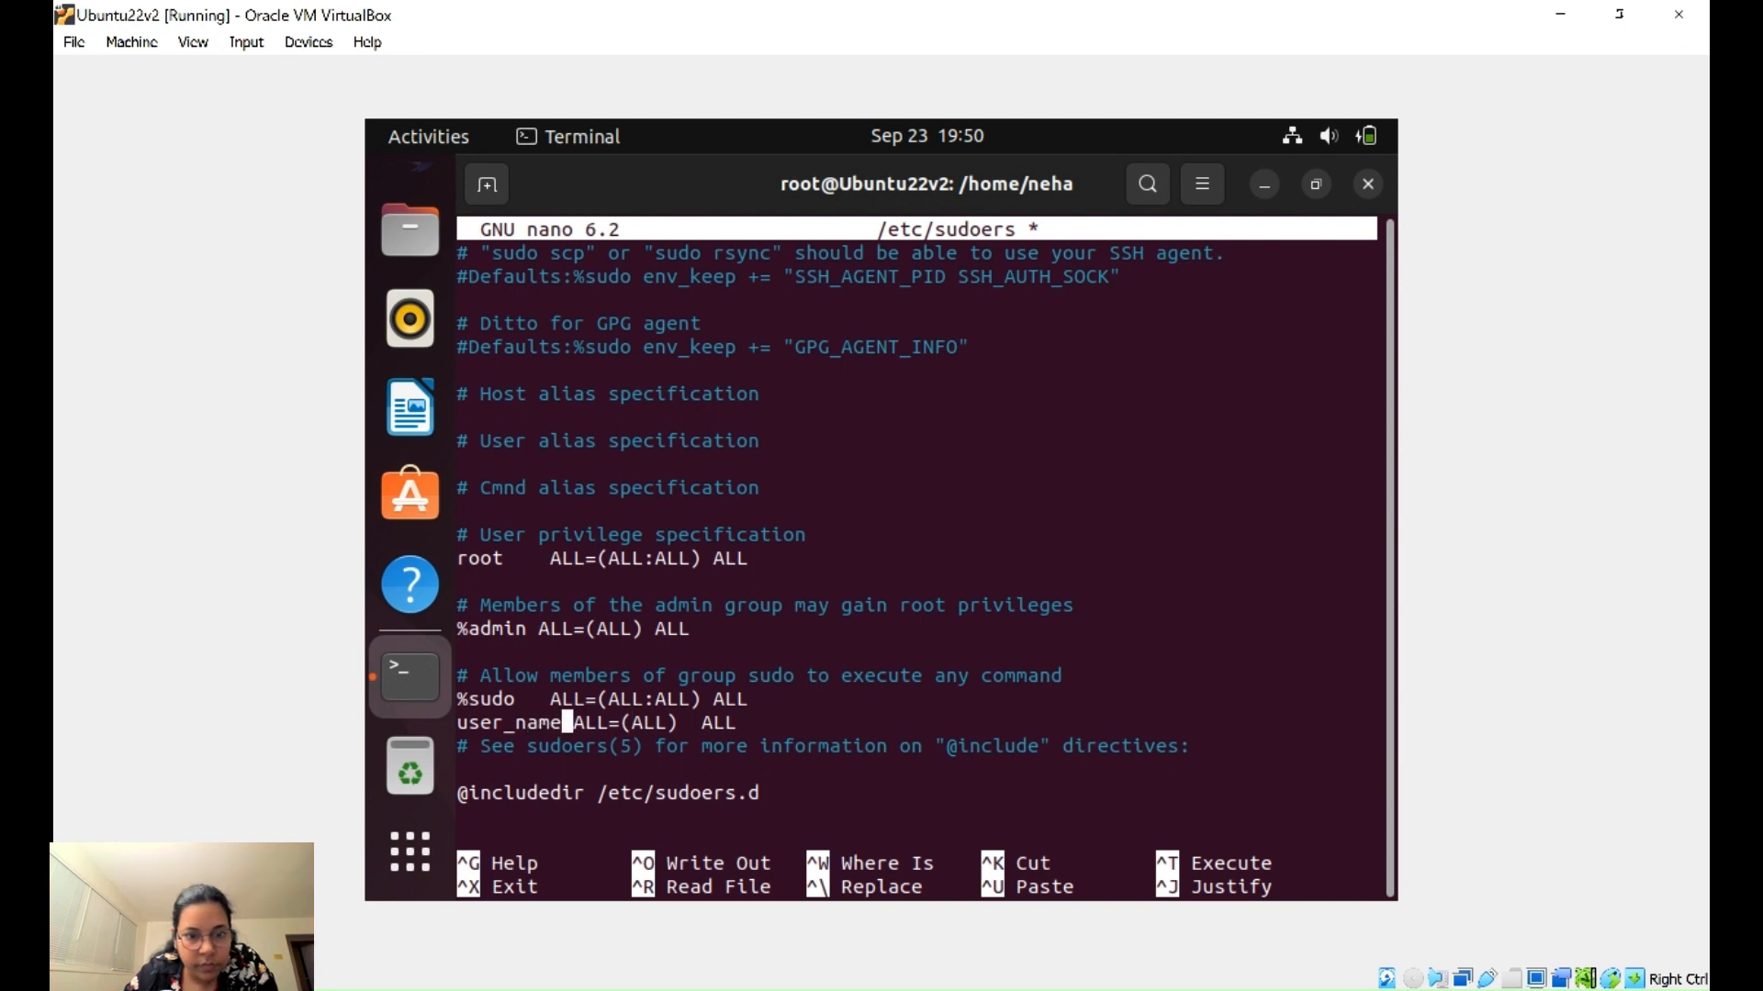
pyautogui.press('BackSpace')
pyautogui.press('BackSpace')
pyautogui.press('BackSpace')
pyautogui.press('BackSpace')
pyautogui.press('BackSpace')
pyautogui.press('BackSpace')
pyautogui.press('BackSpace')
pyautogui.press('BackSpace')
pyautogui.press('BackSpace')
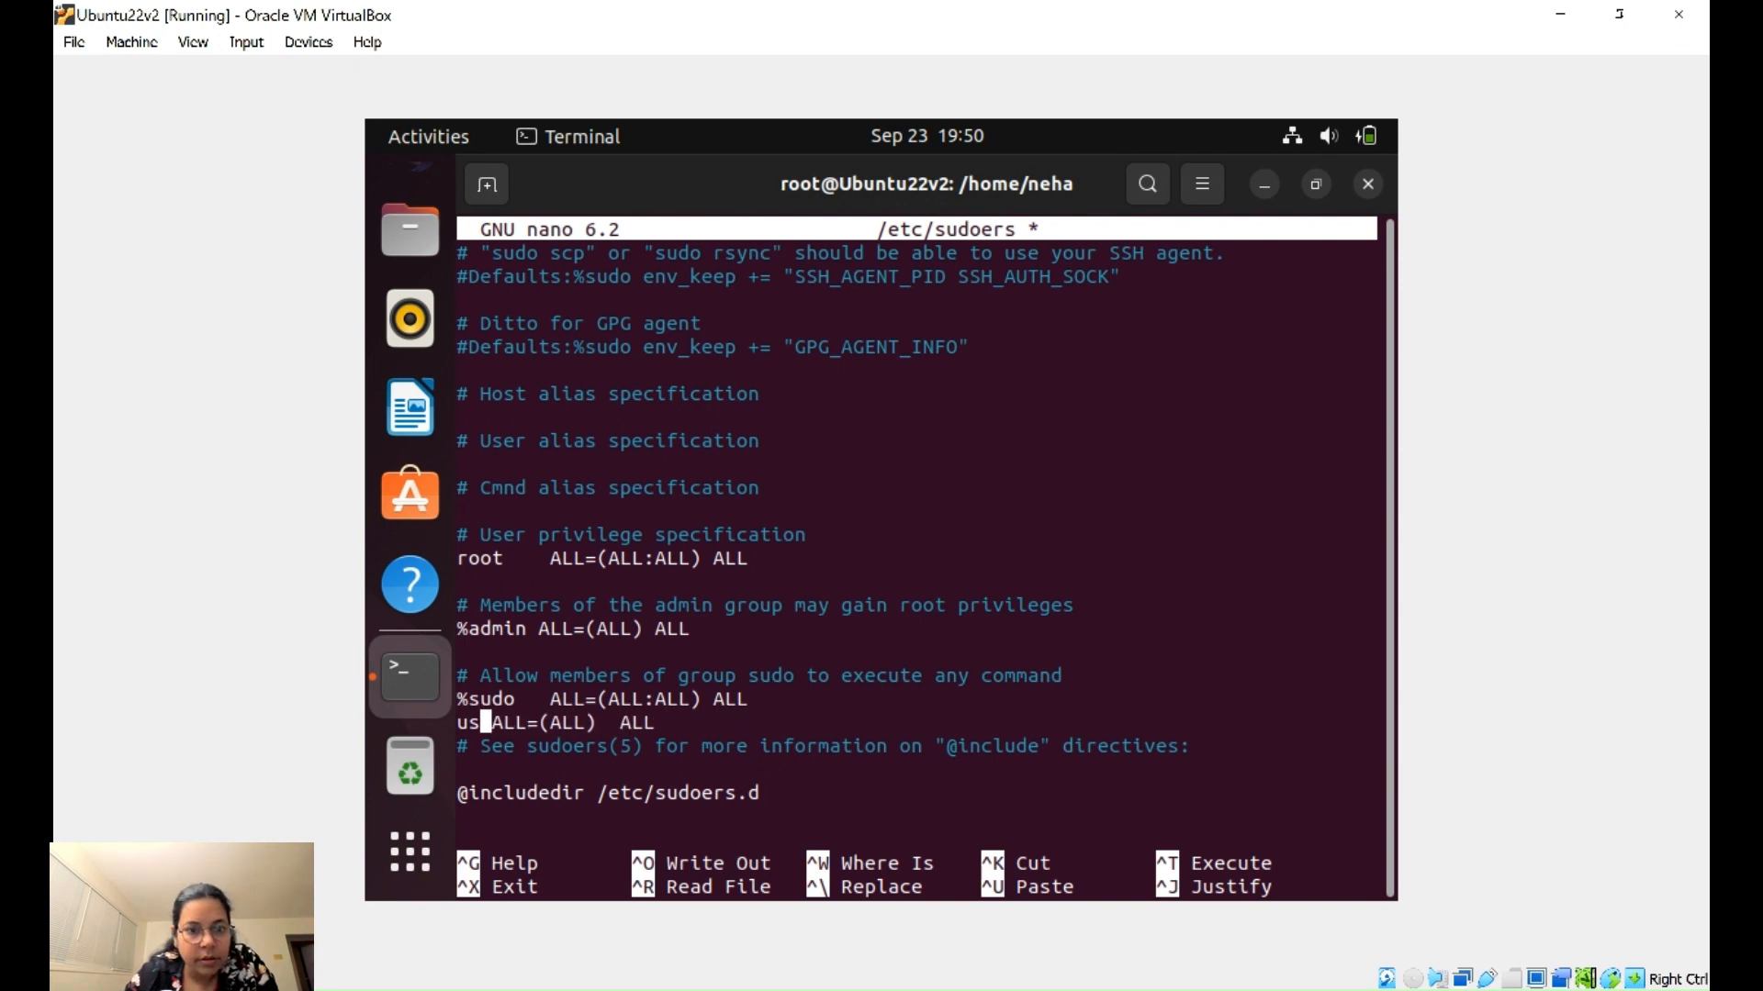
pyautogui.write('neha')
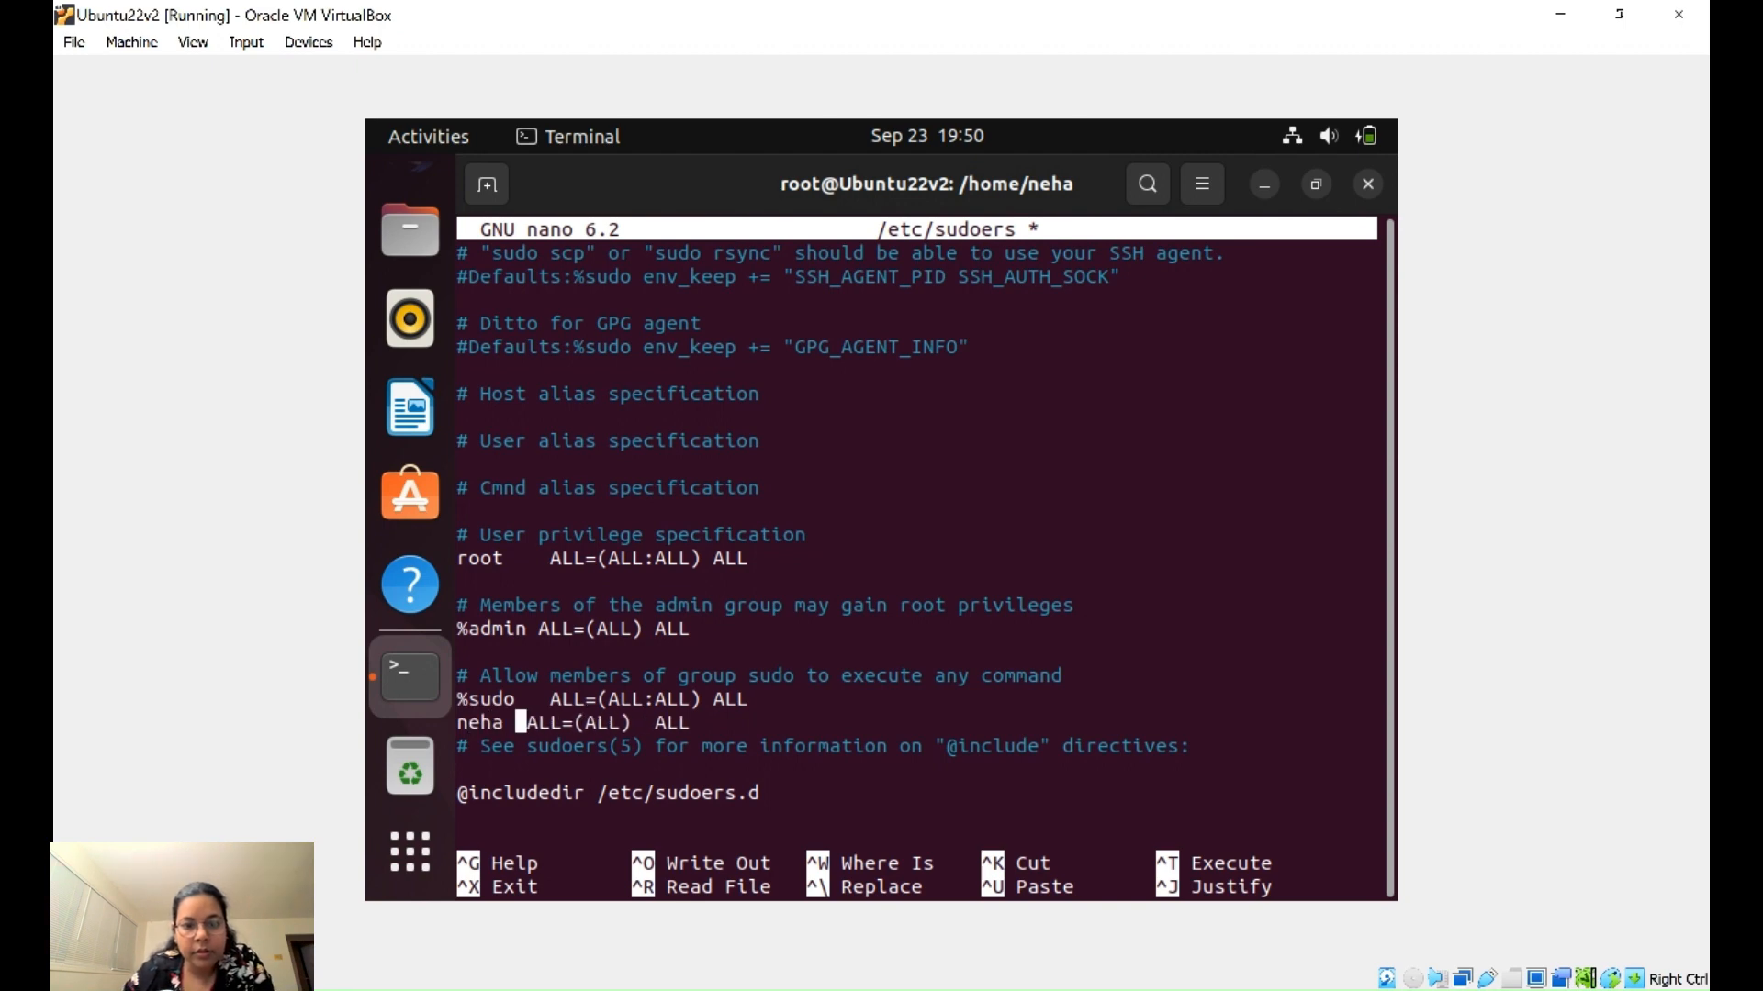
pyautogui.hotkey('ctrl', 'x')
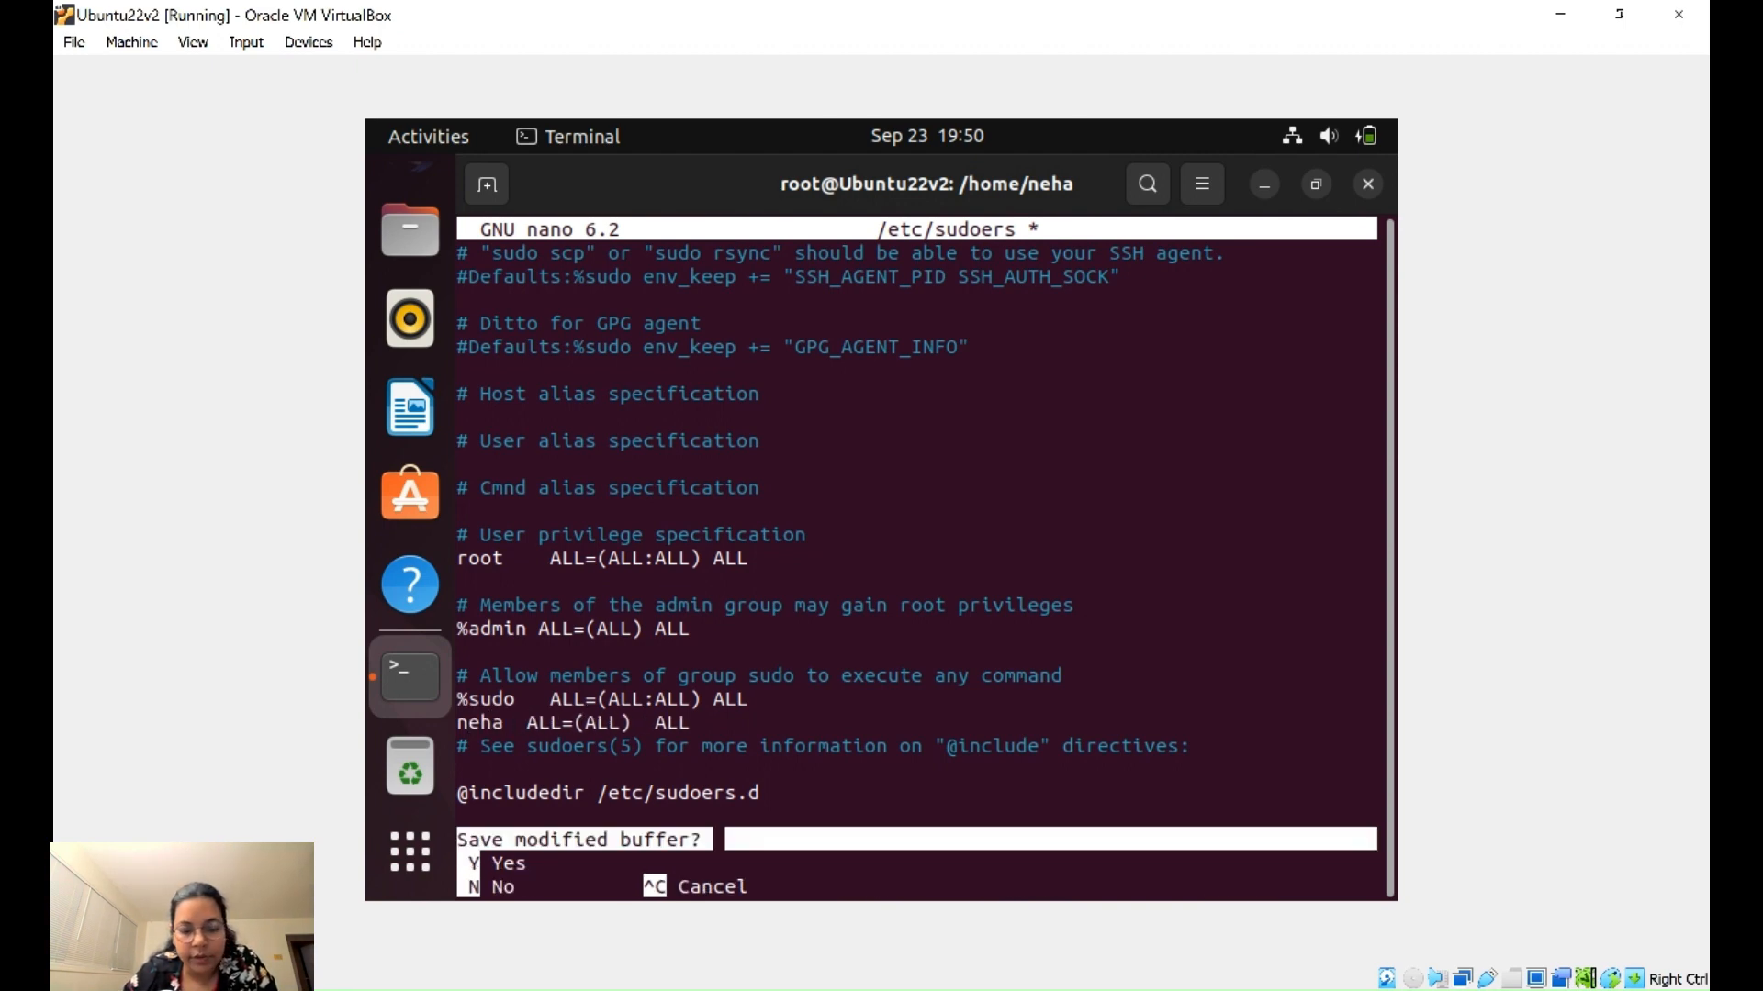
# - Confirm writing /etc/sudoers and print it with cat to check the new rule
pyautogui.press('y')
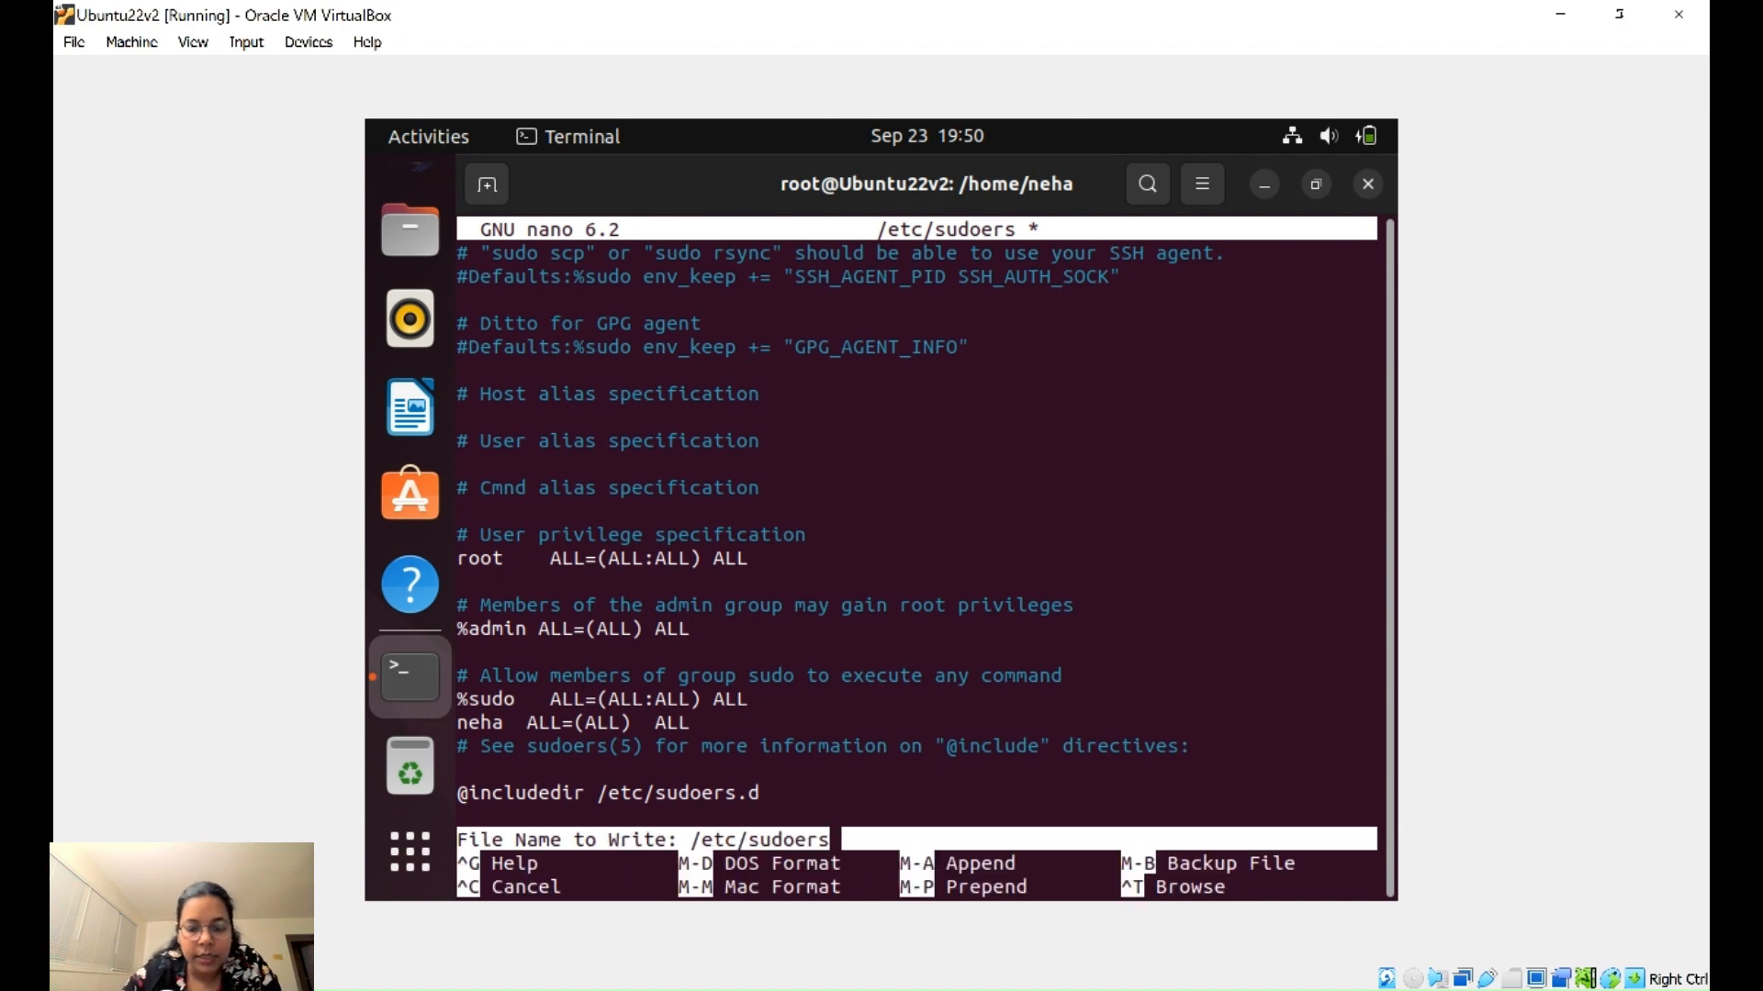
pyautogui.press('Return')
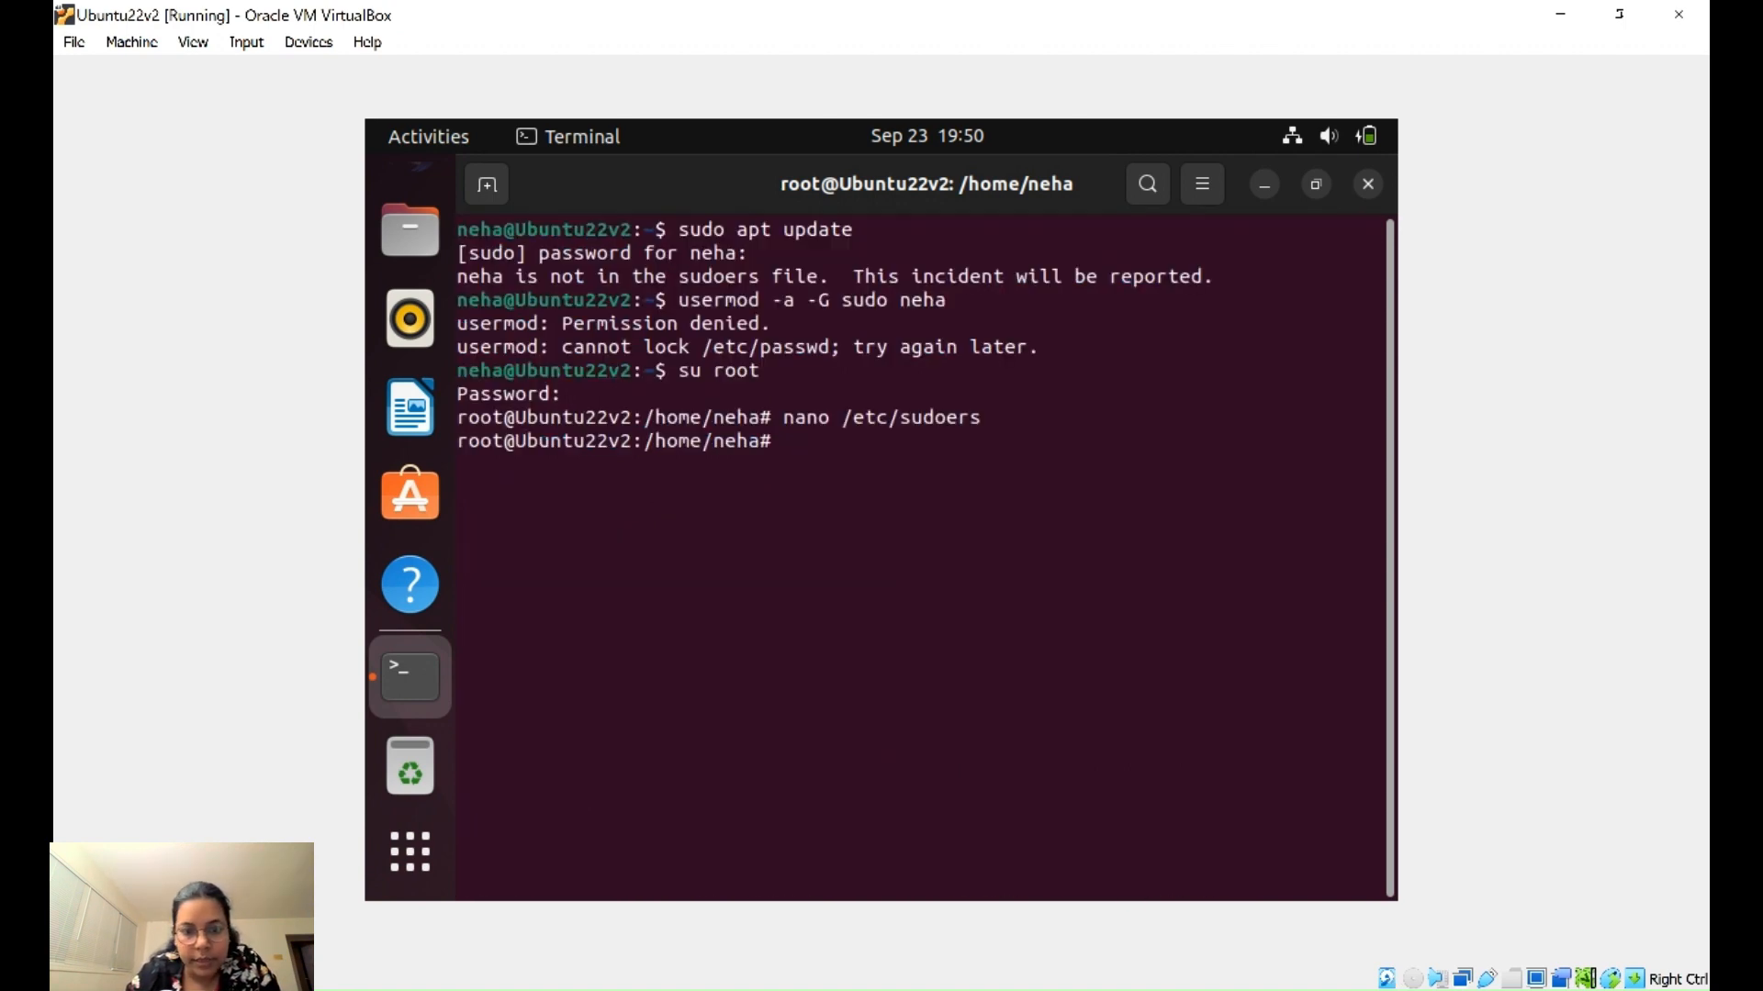
pyautogui.write('cat ')
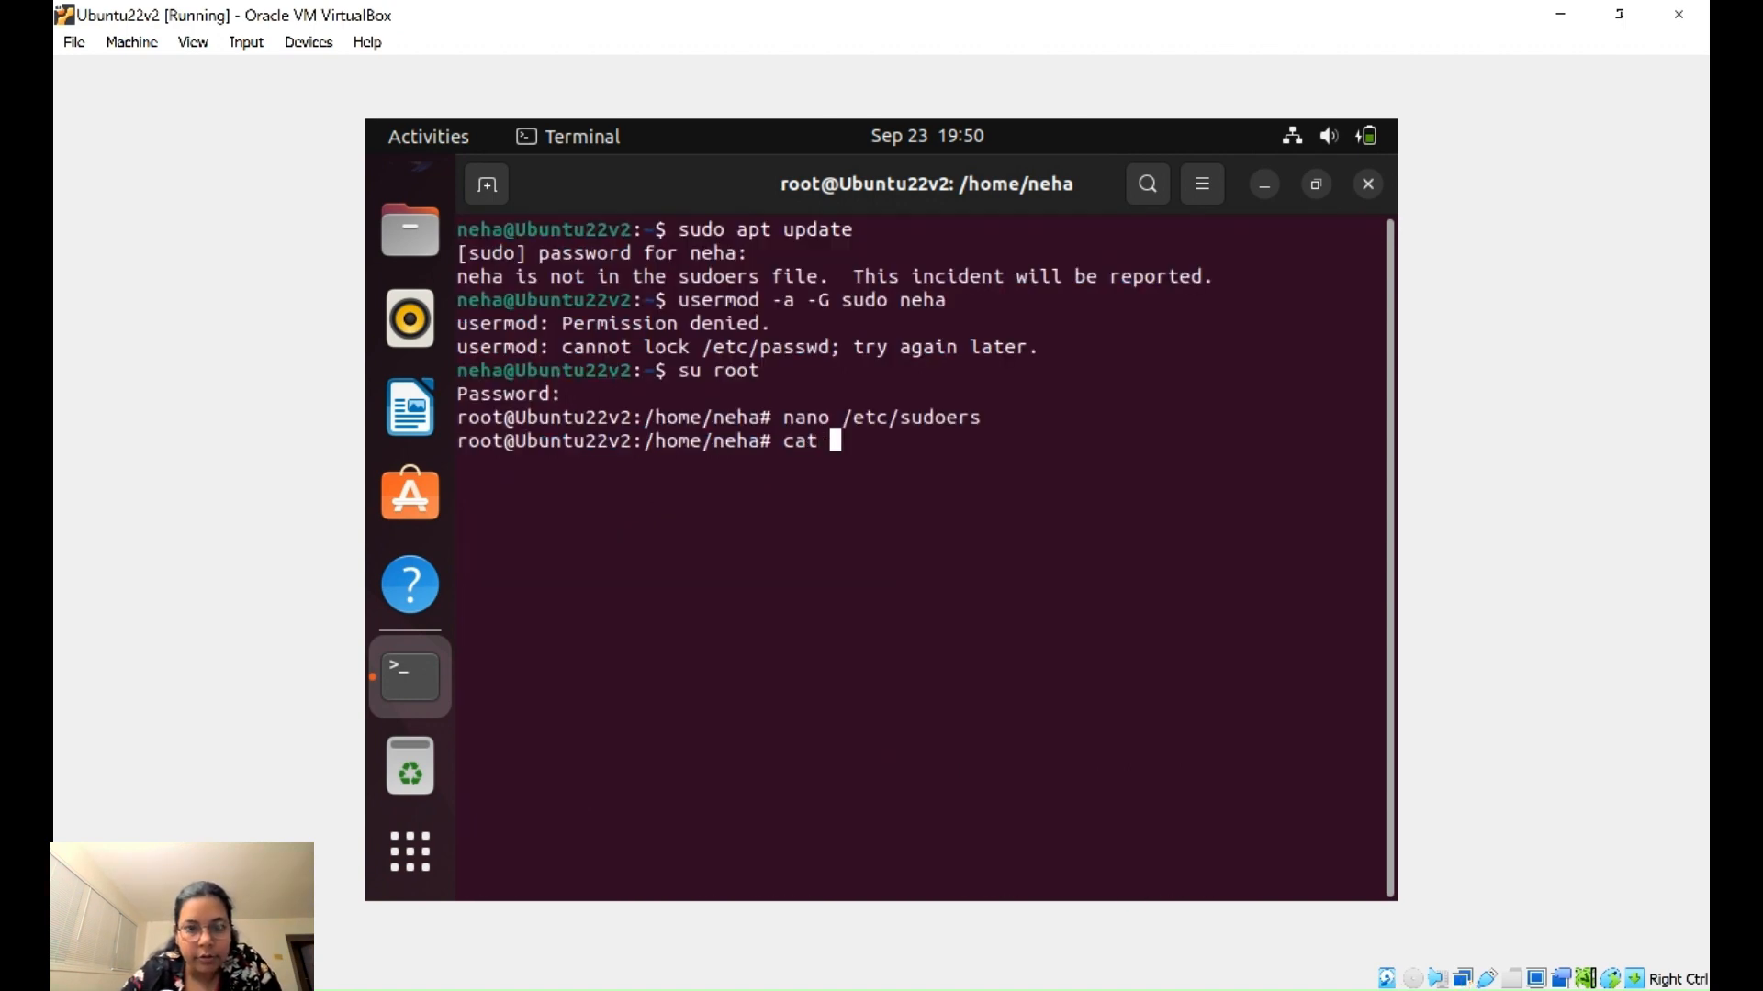
pyautogui.write('/etc')
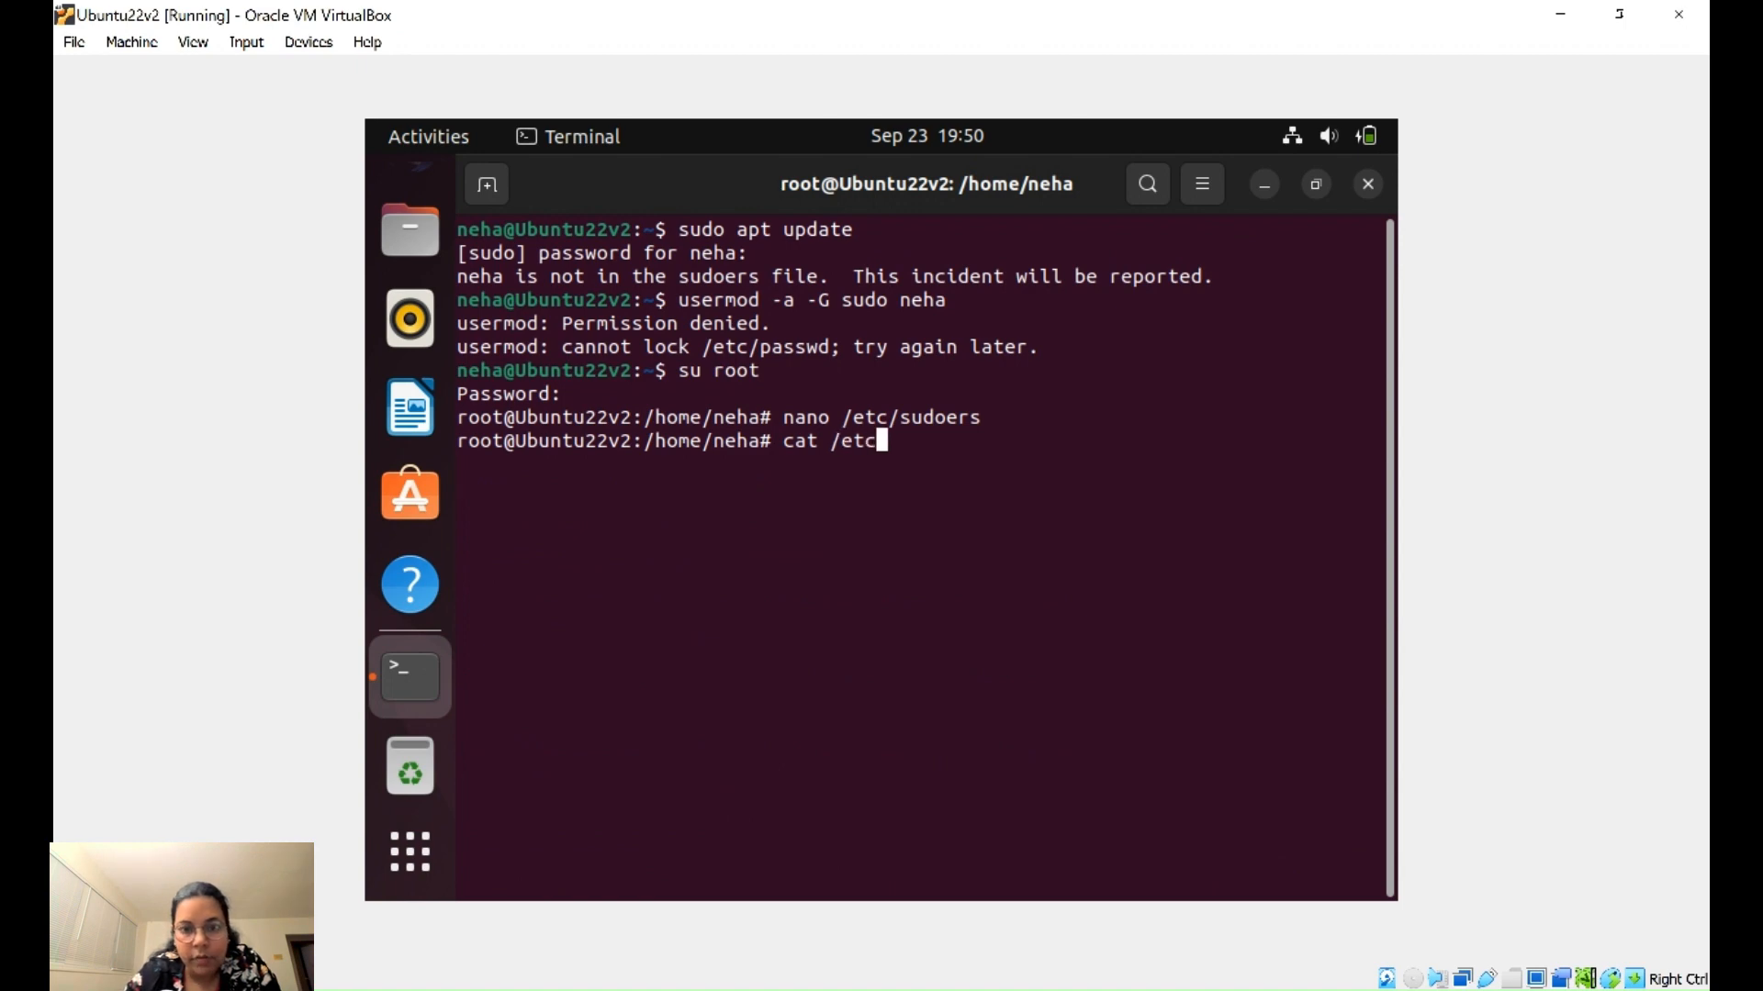
pyautogui.write('/su')
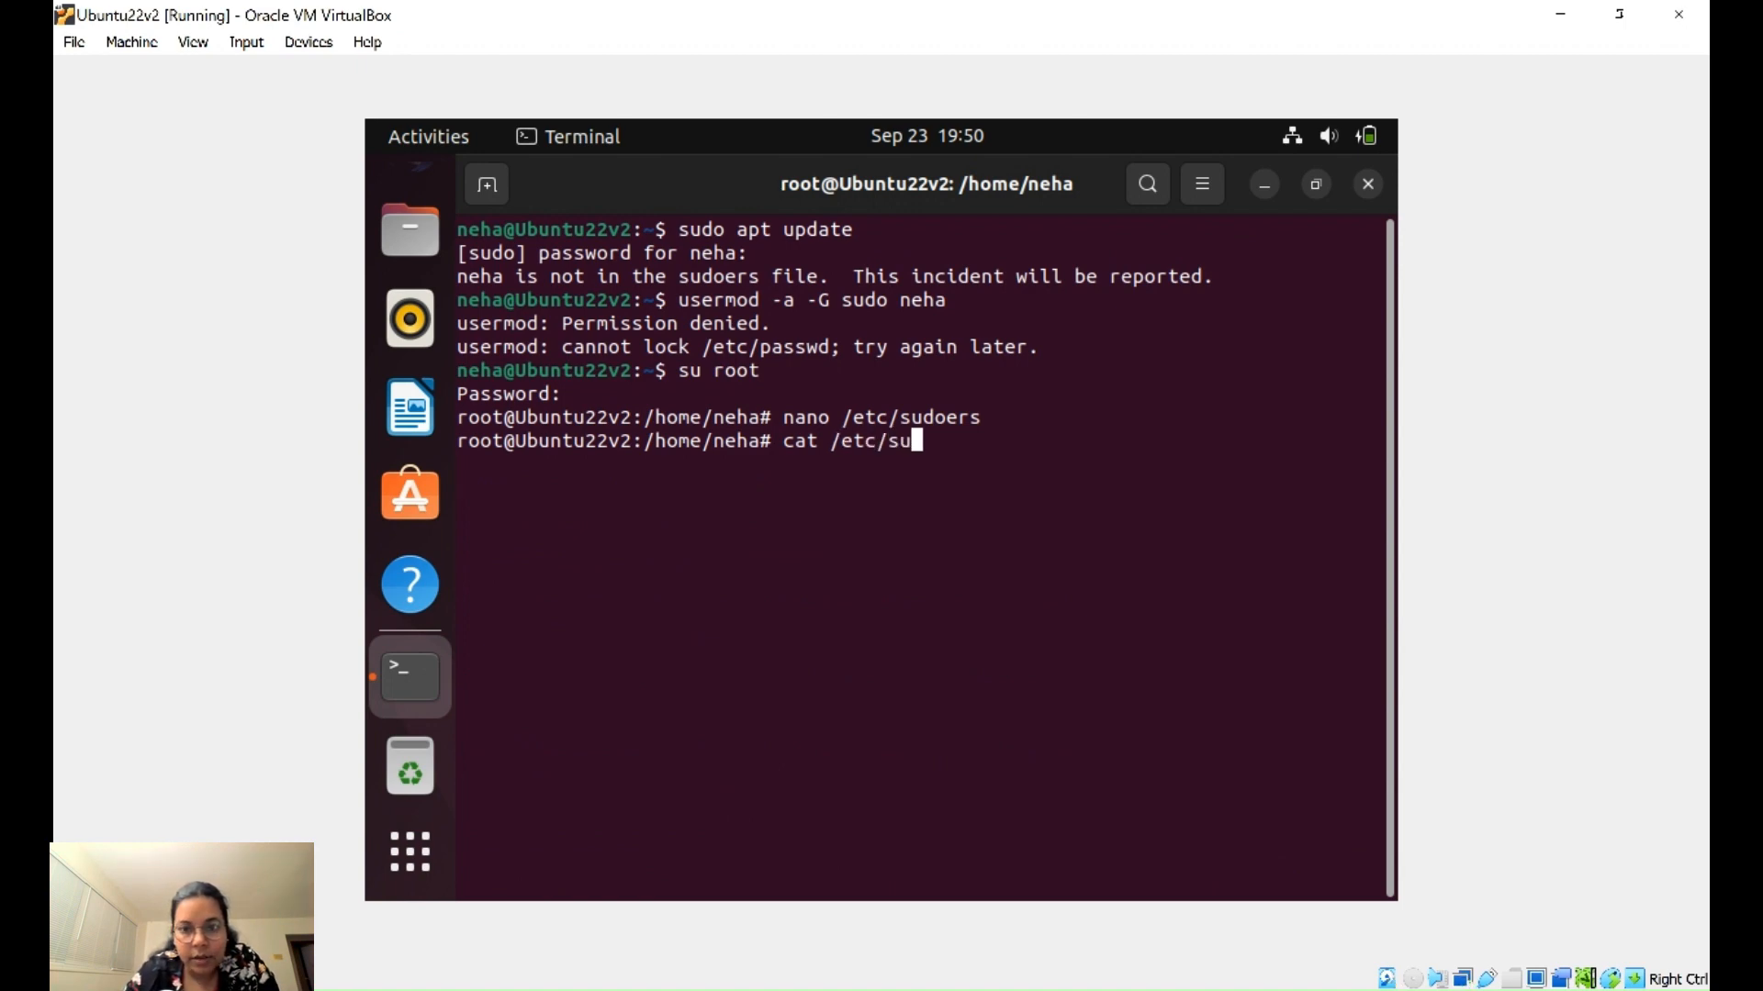
pyautogui.write('de')
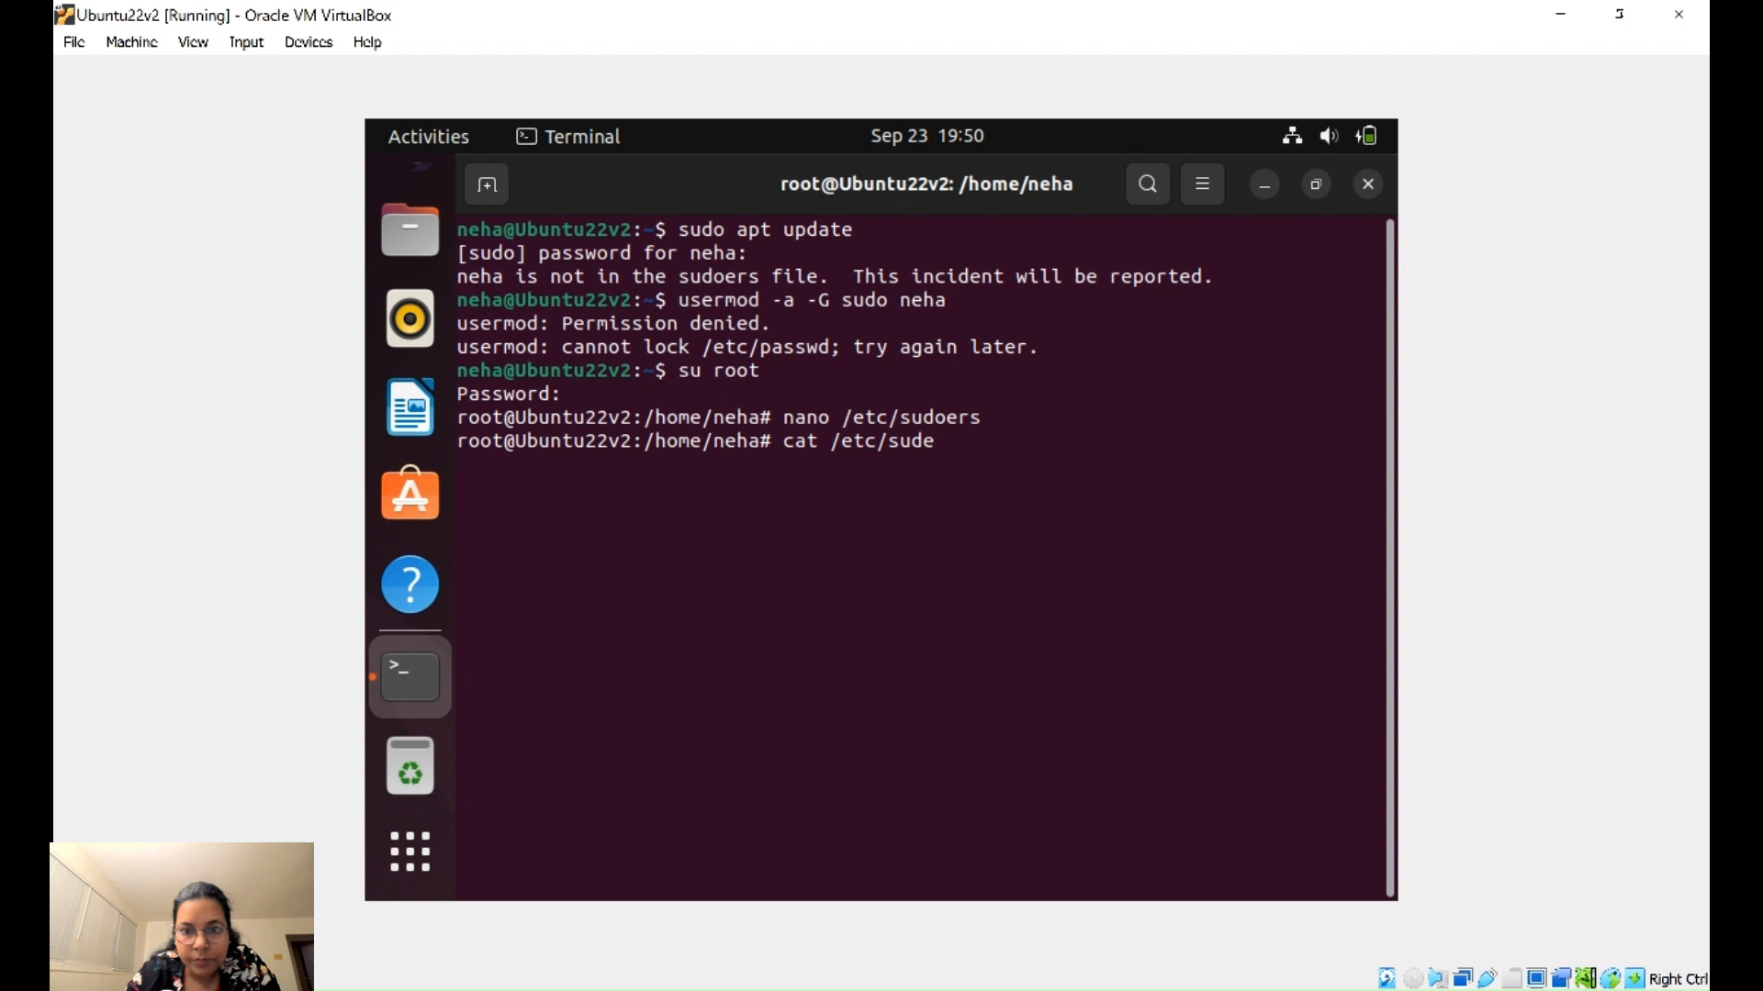
pyautogui.press('BackSpace')
pyautogui.write('oers')
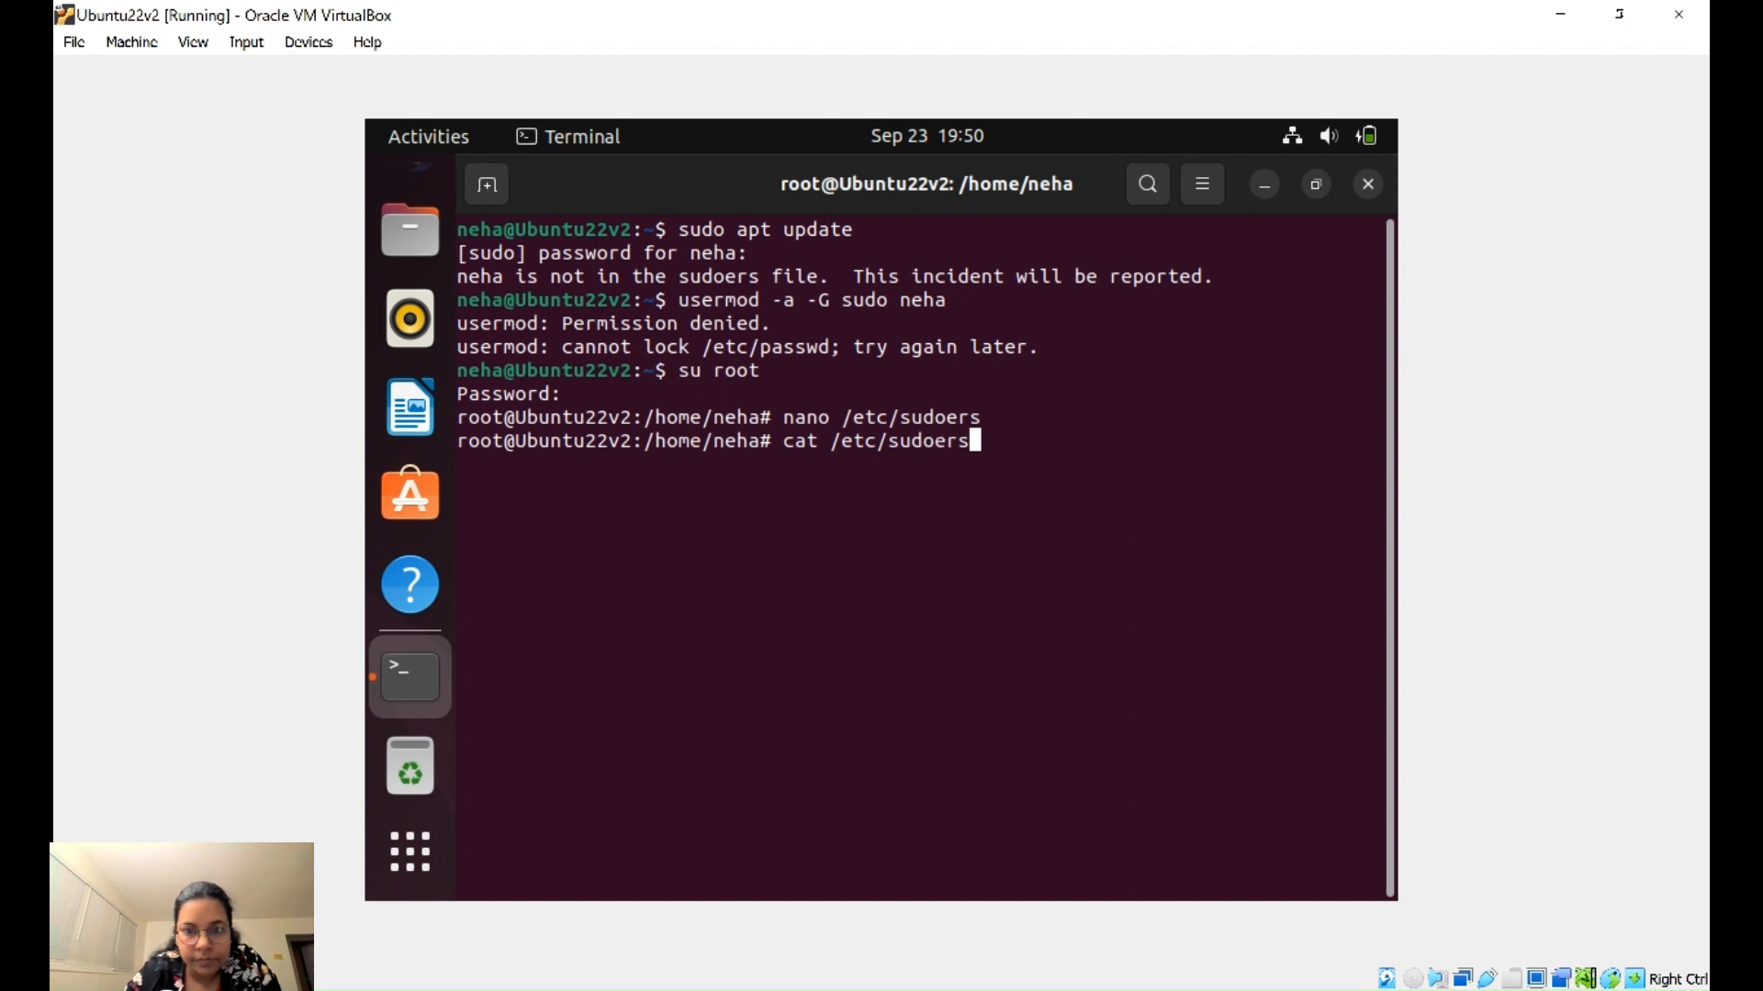
pyautogui.press('Return')
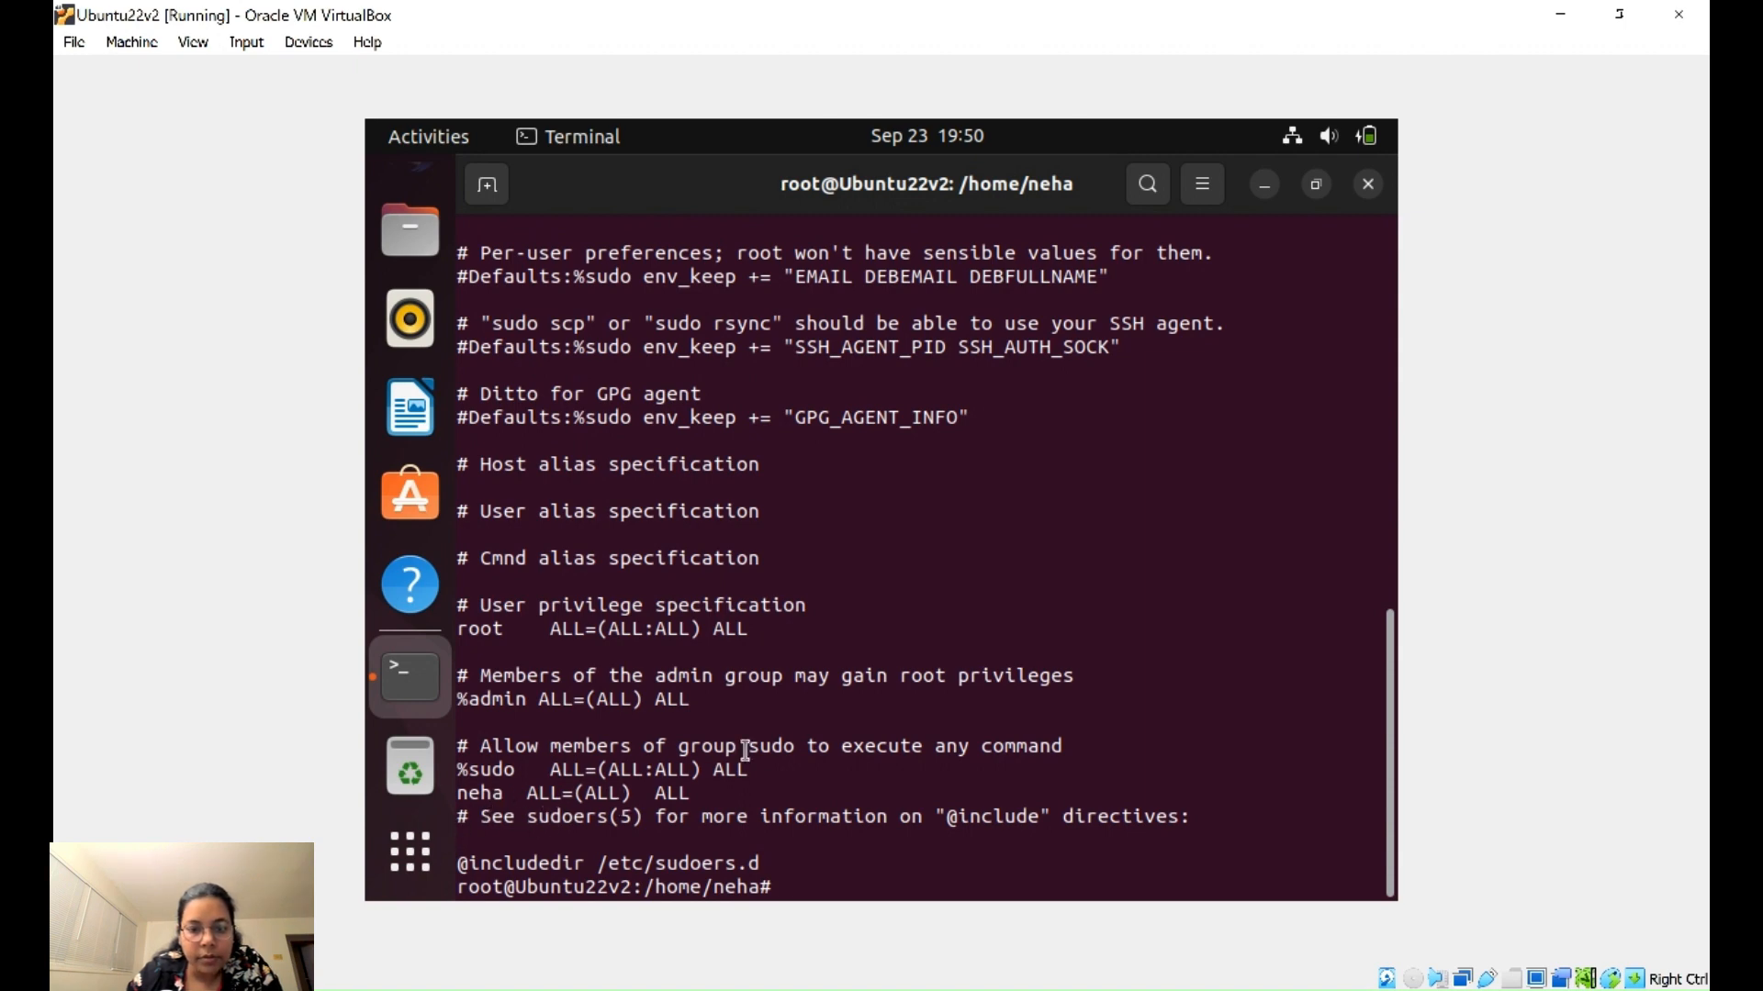
# - Run sudo su from a fresh prompt to confirm it works without error
pyautogui.press('Up')
pyautogui.press('Up')
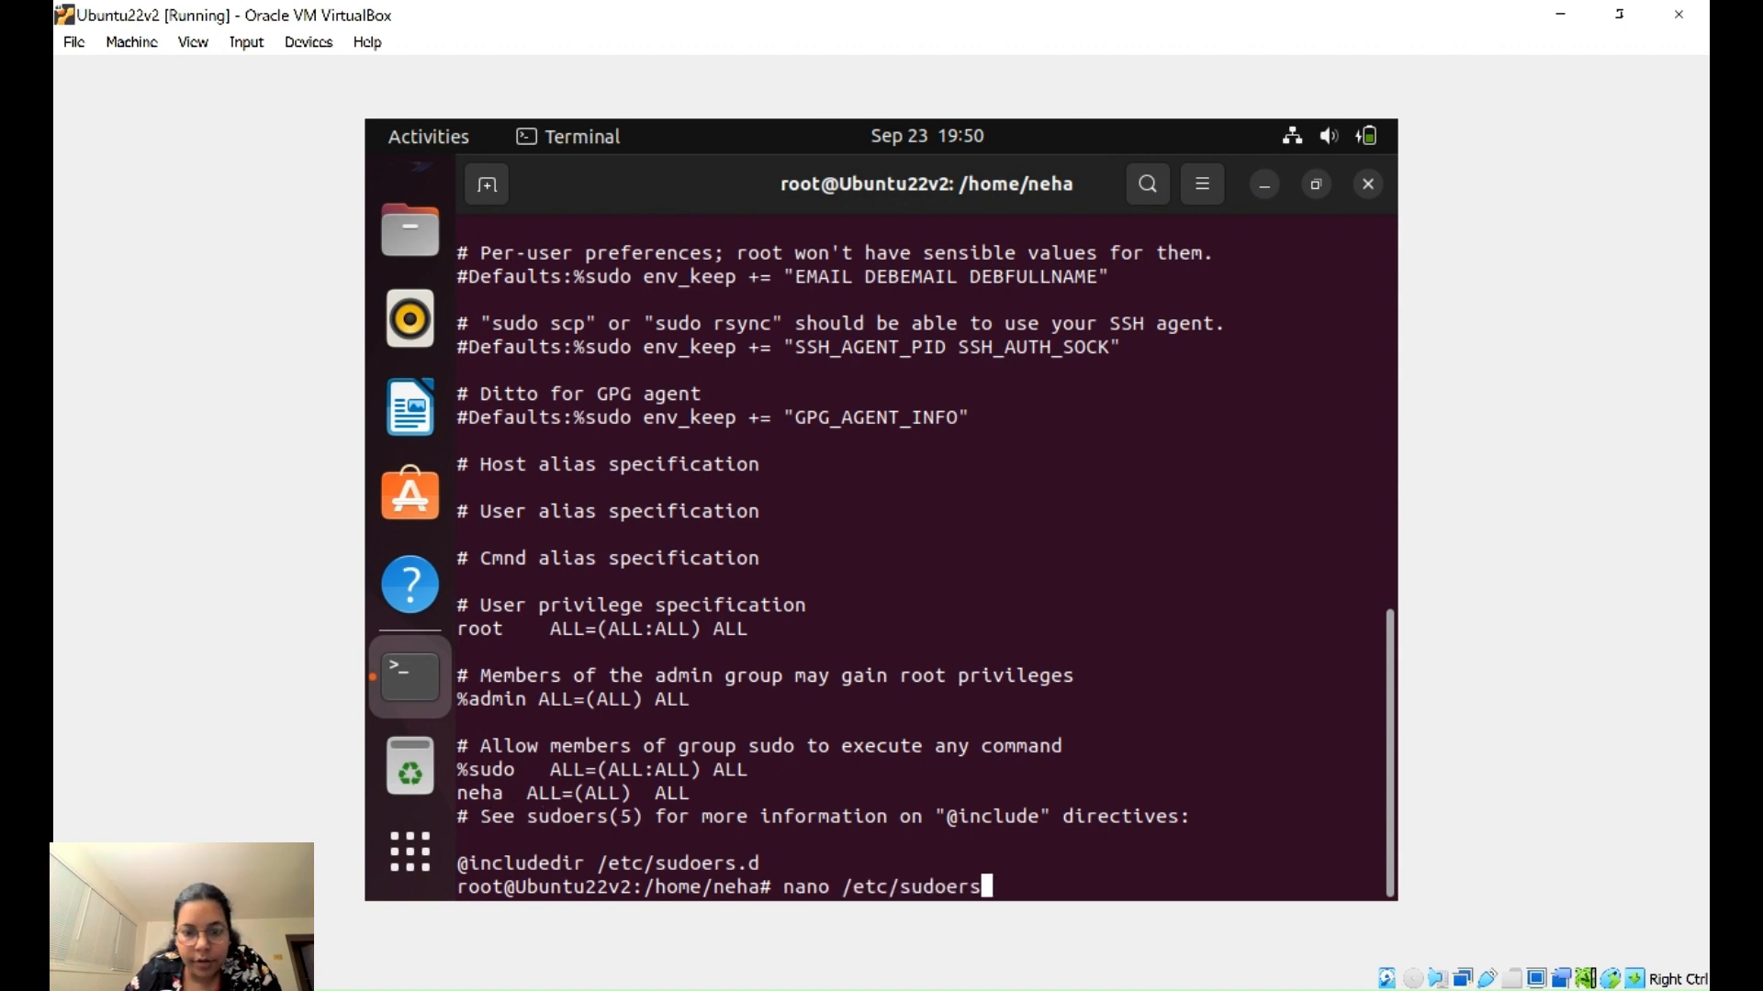
pyautogui.press('Down')
pyautogui.press('Down')
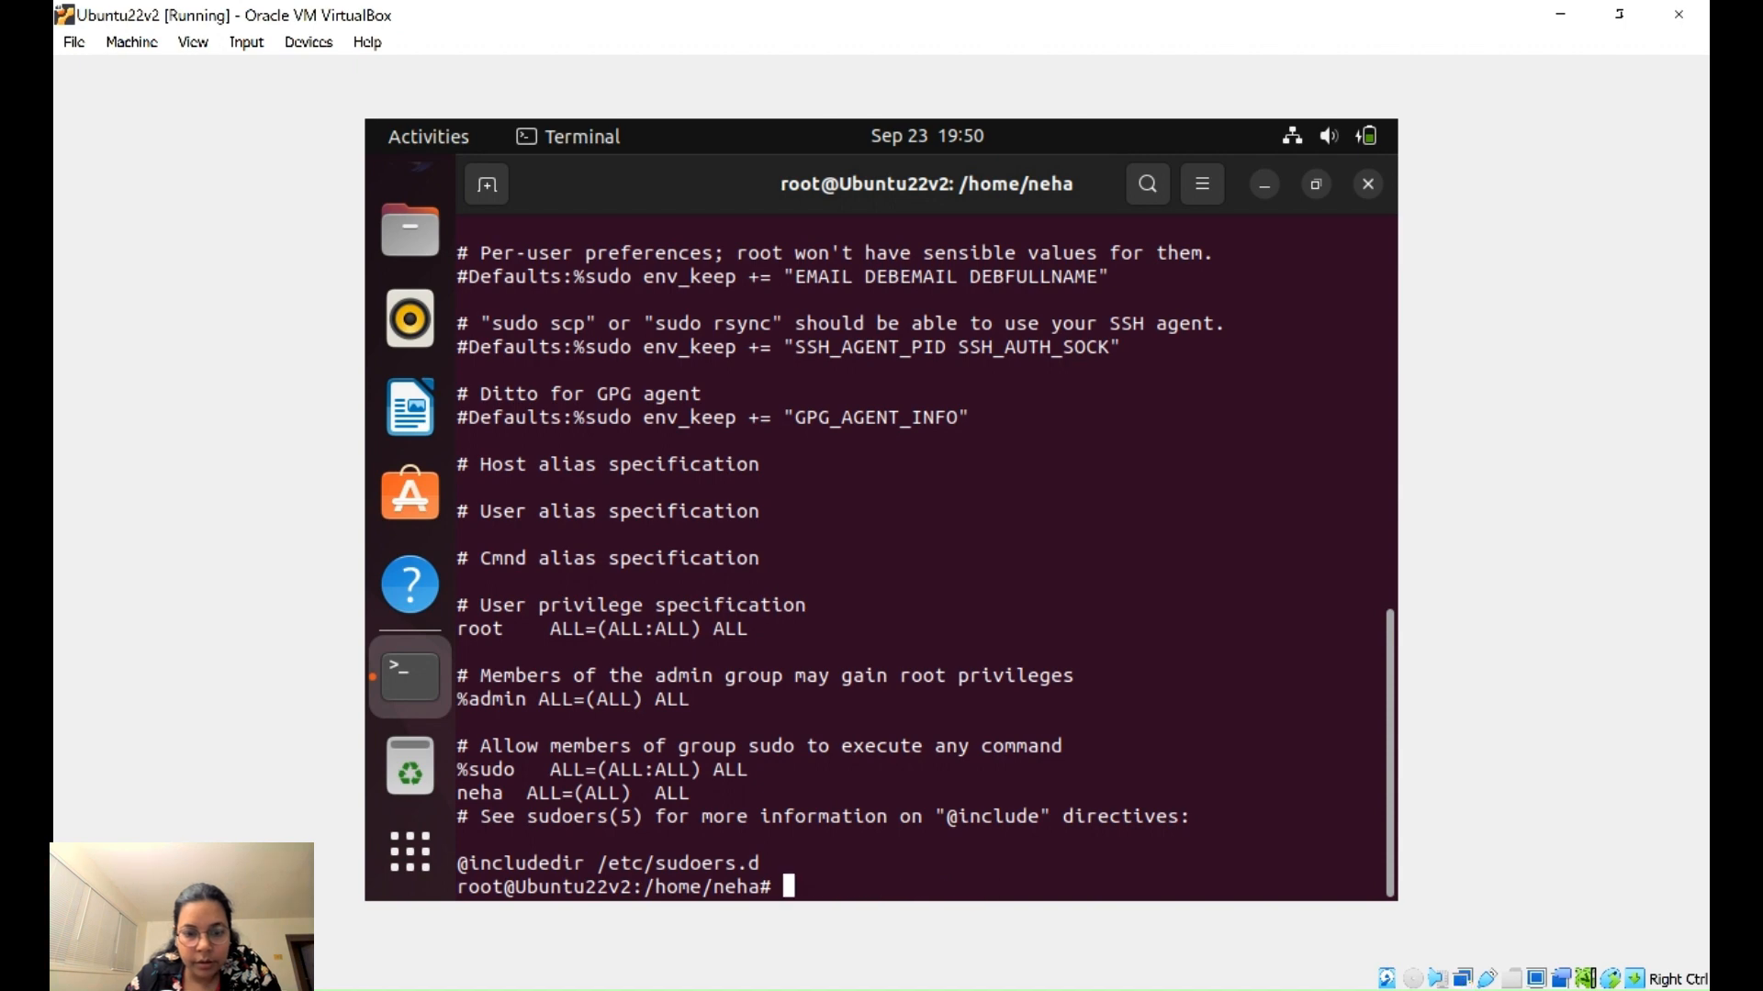
pyautogui.write('sudo su')
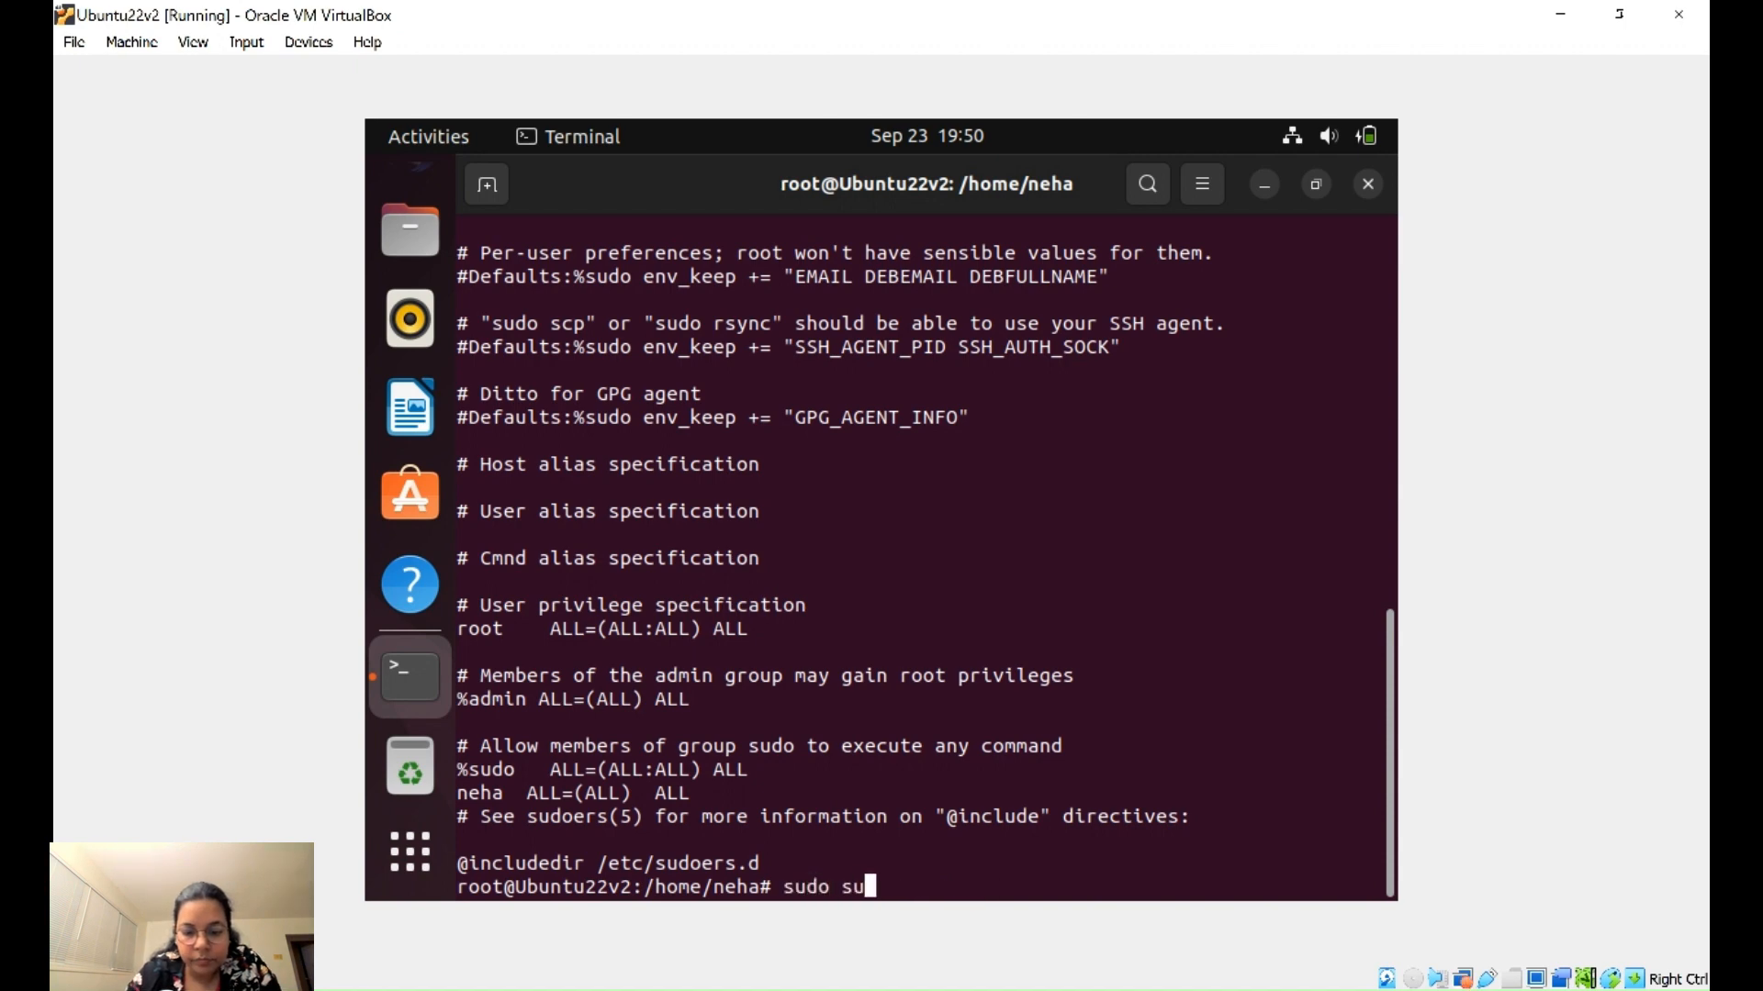
pyautogui.press('Return')
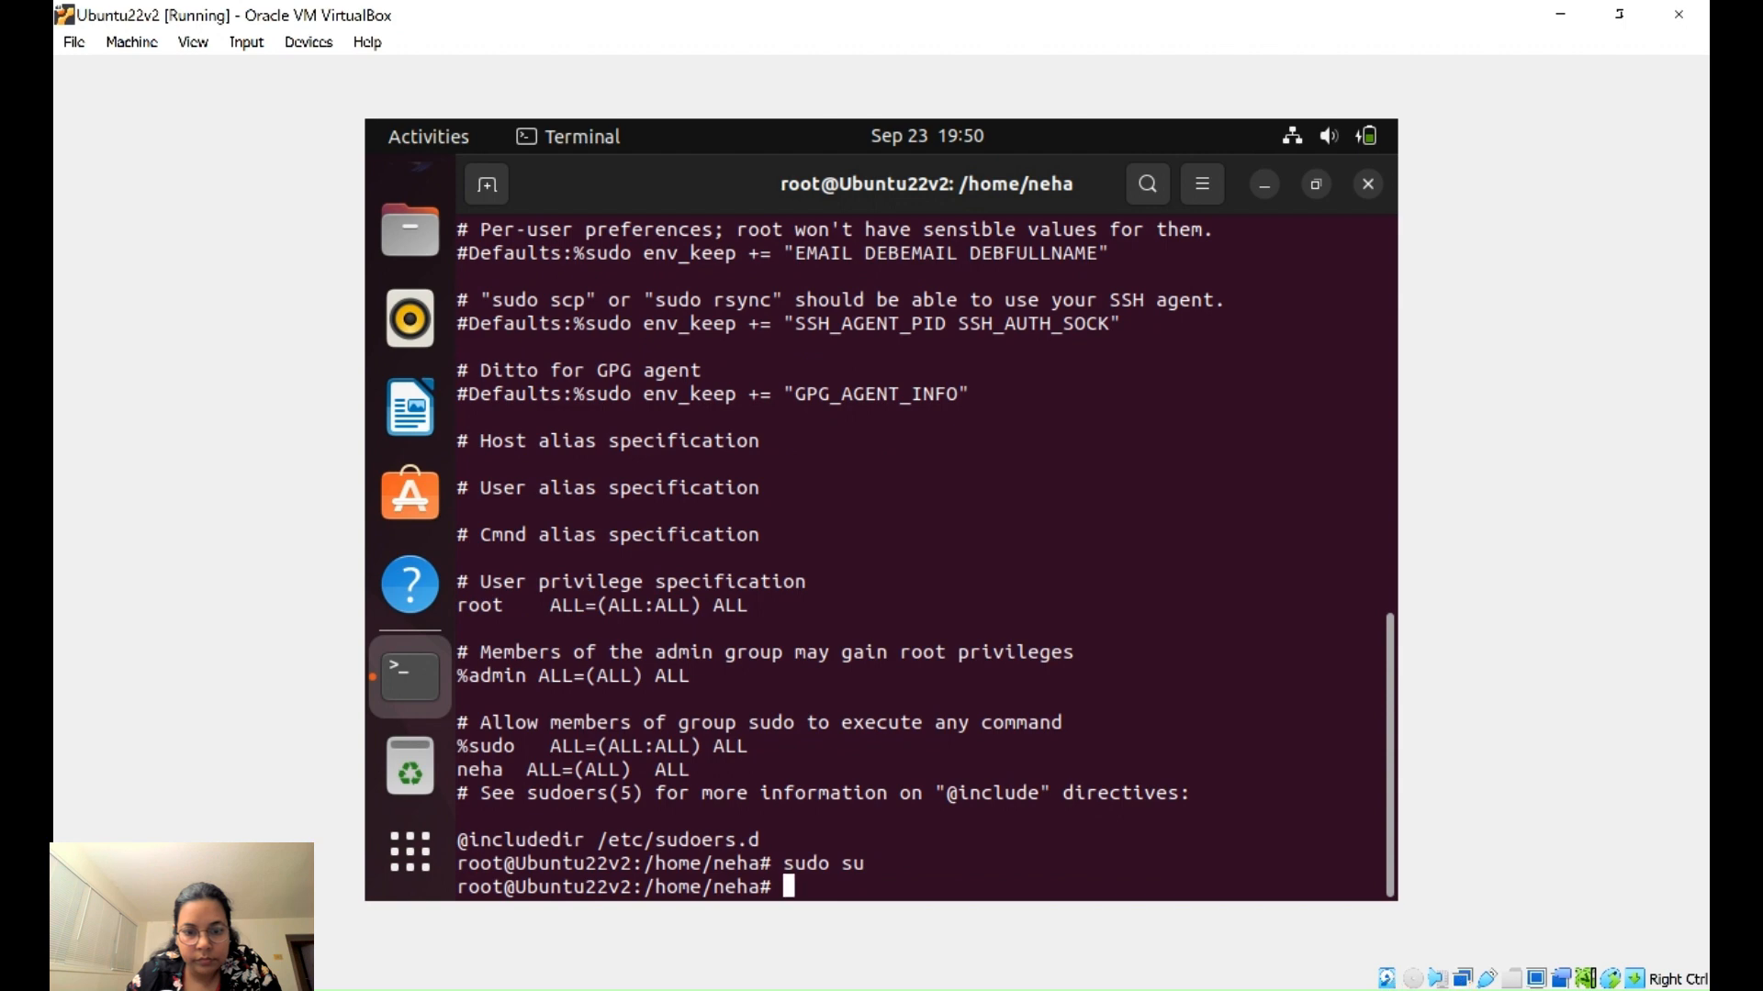
pyautogui.scroll(2, 413, 459)
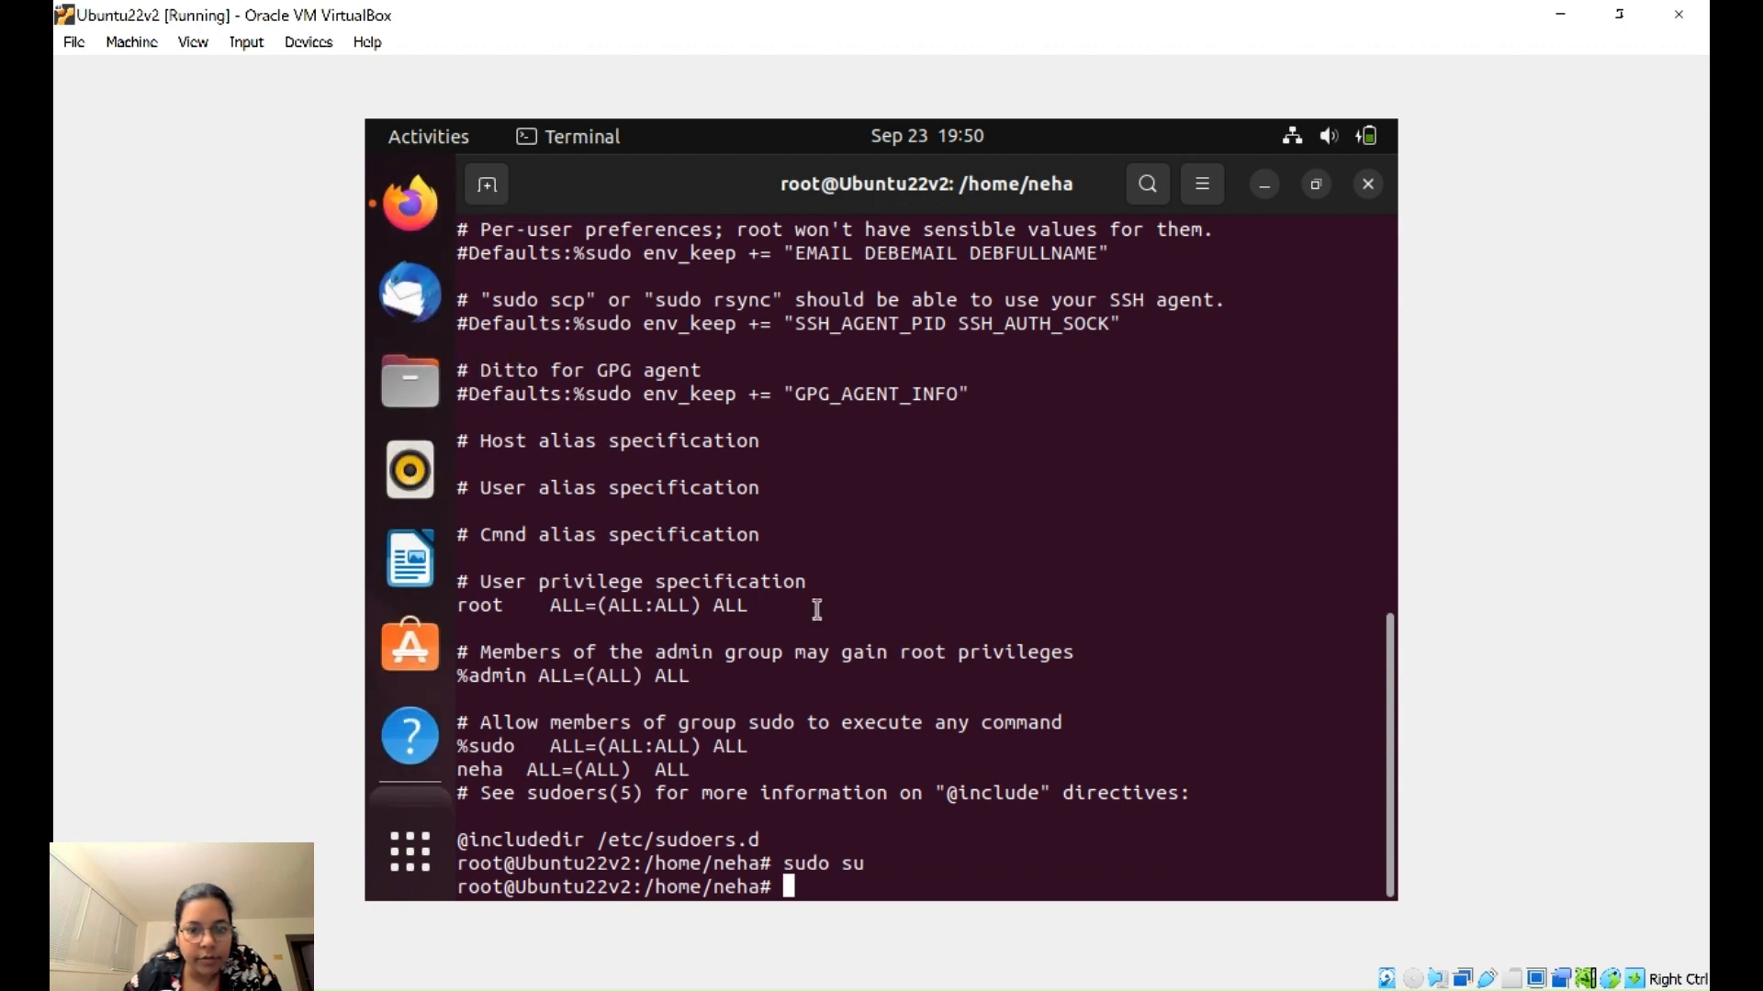
# - Run apt update, interrupt it with Ctrl+C, re-run it to completion, and restore the terminal window
pyautogui.write('apt ')
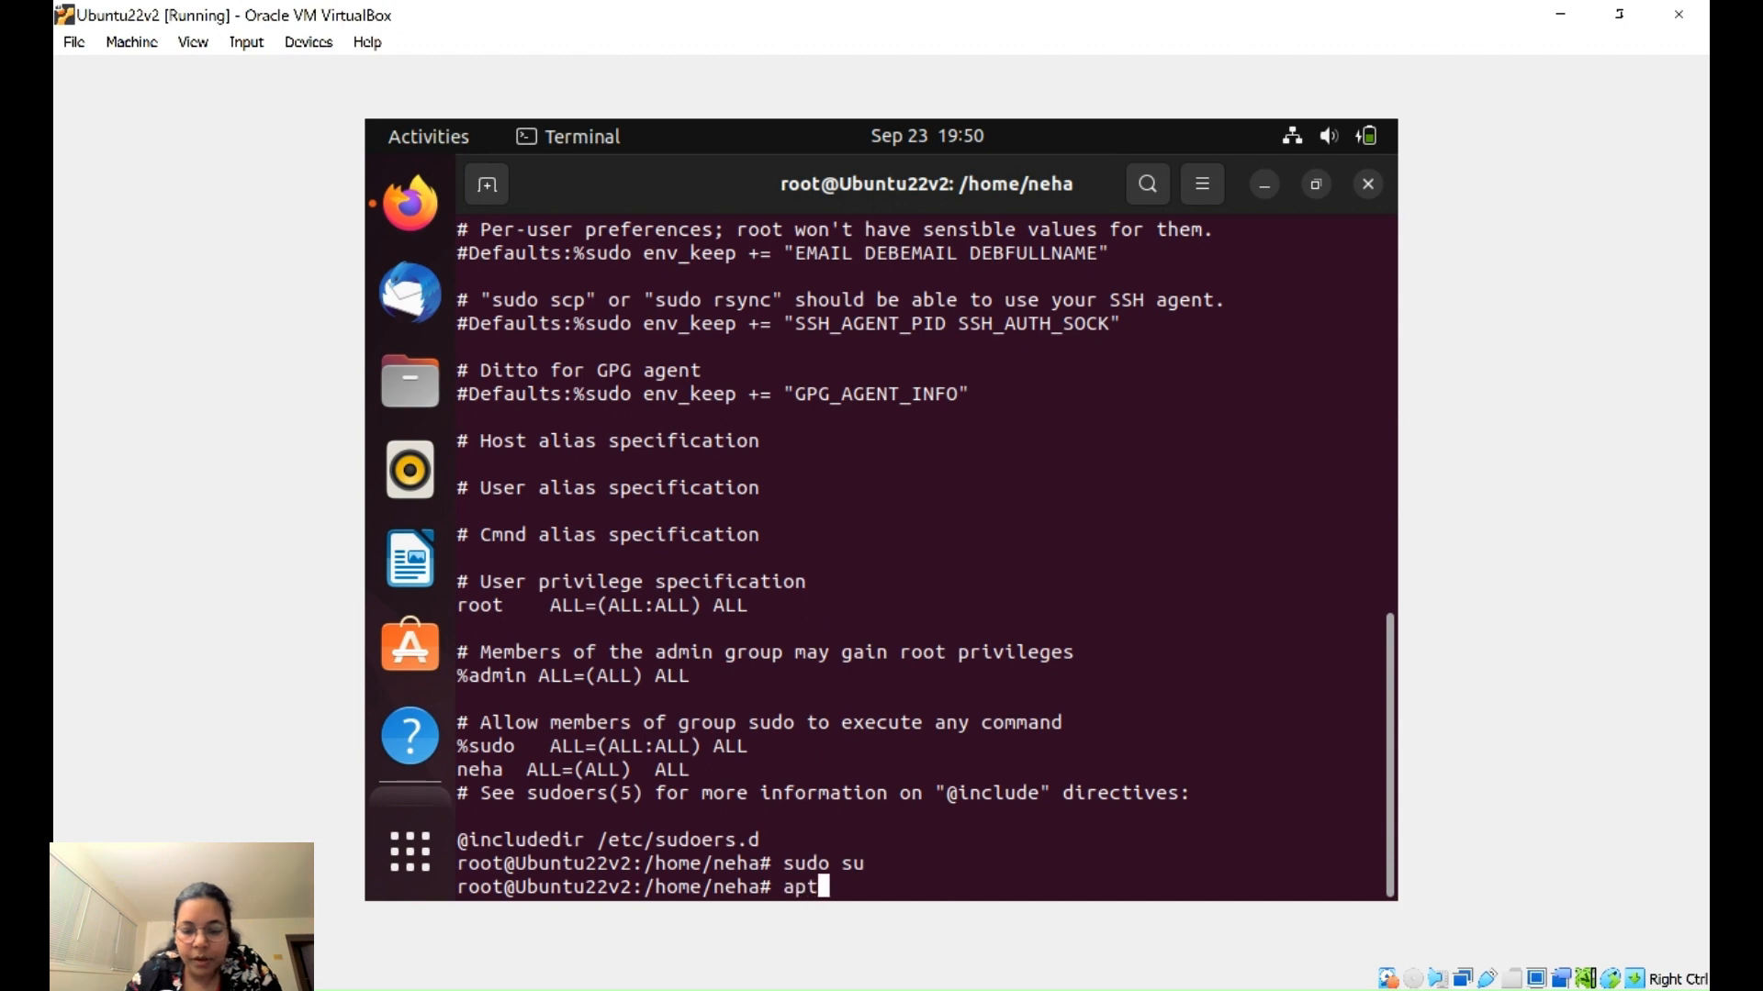
pyautogui.write('update')
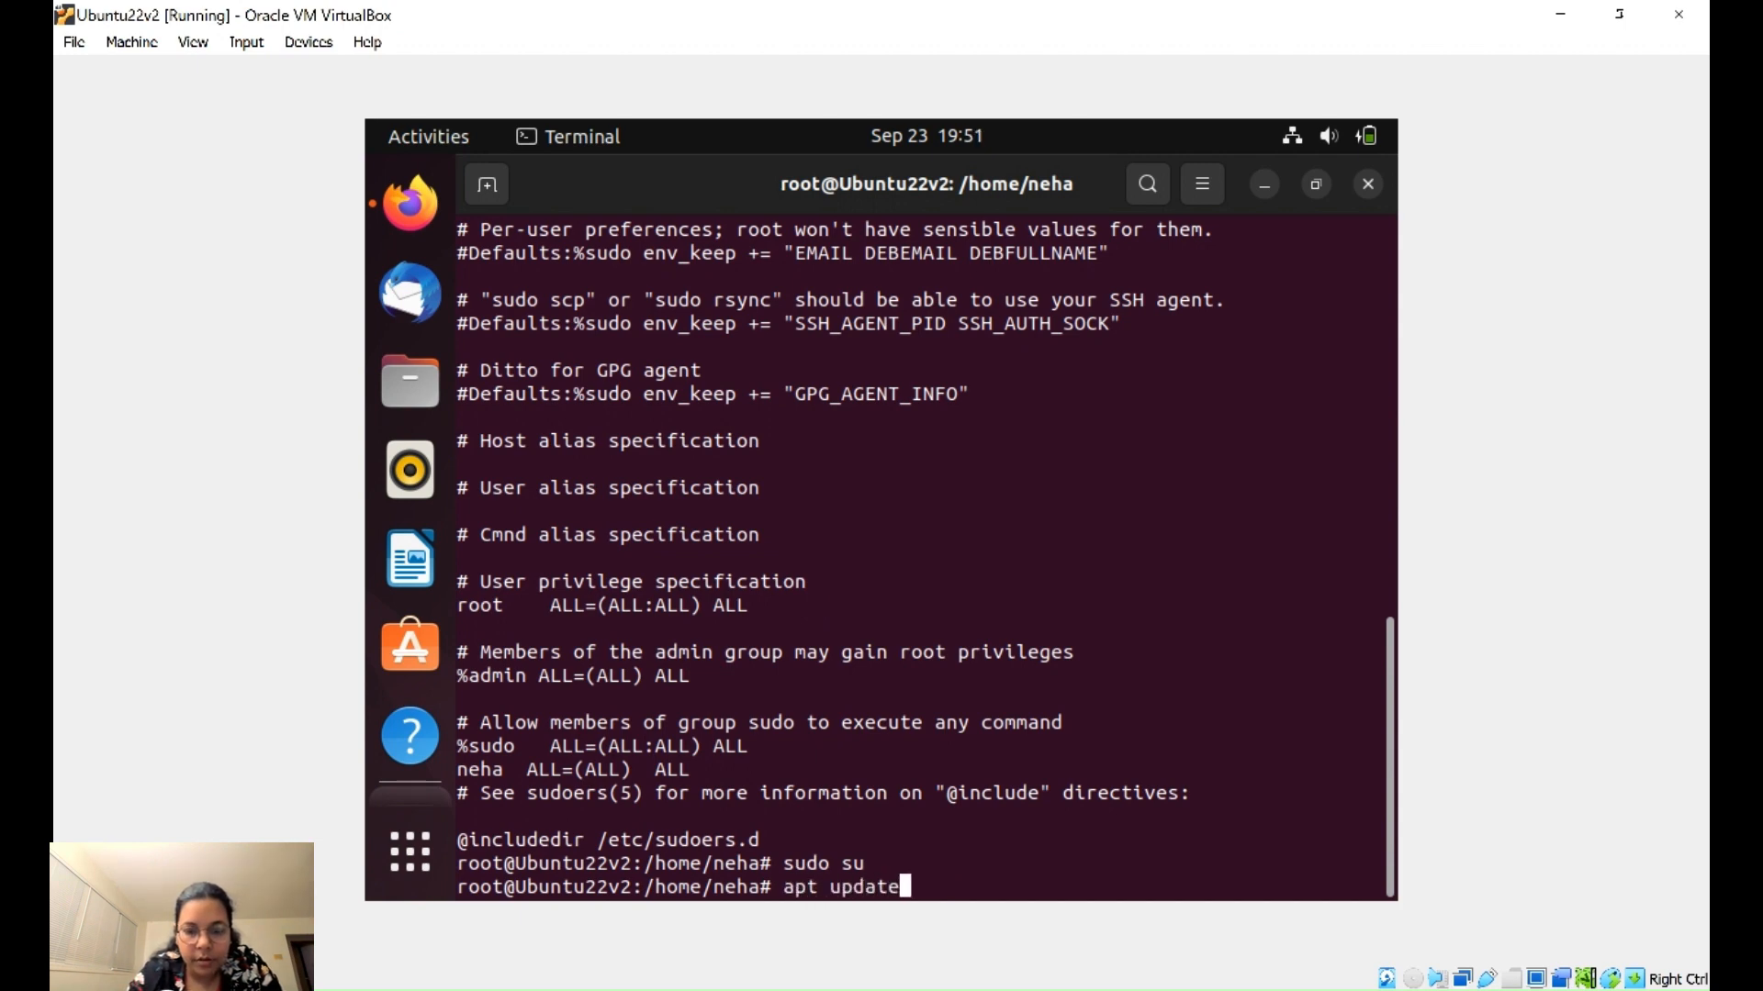
pyautogui.press('Return')
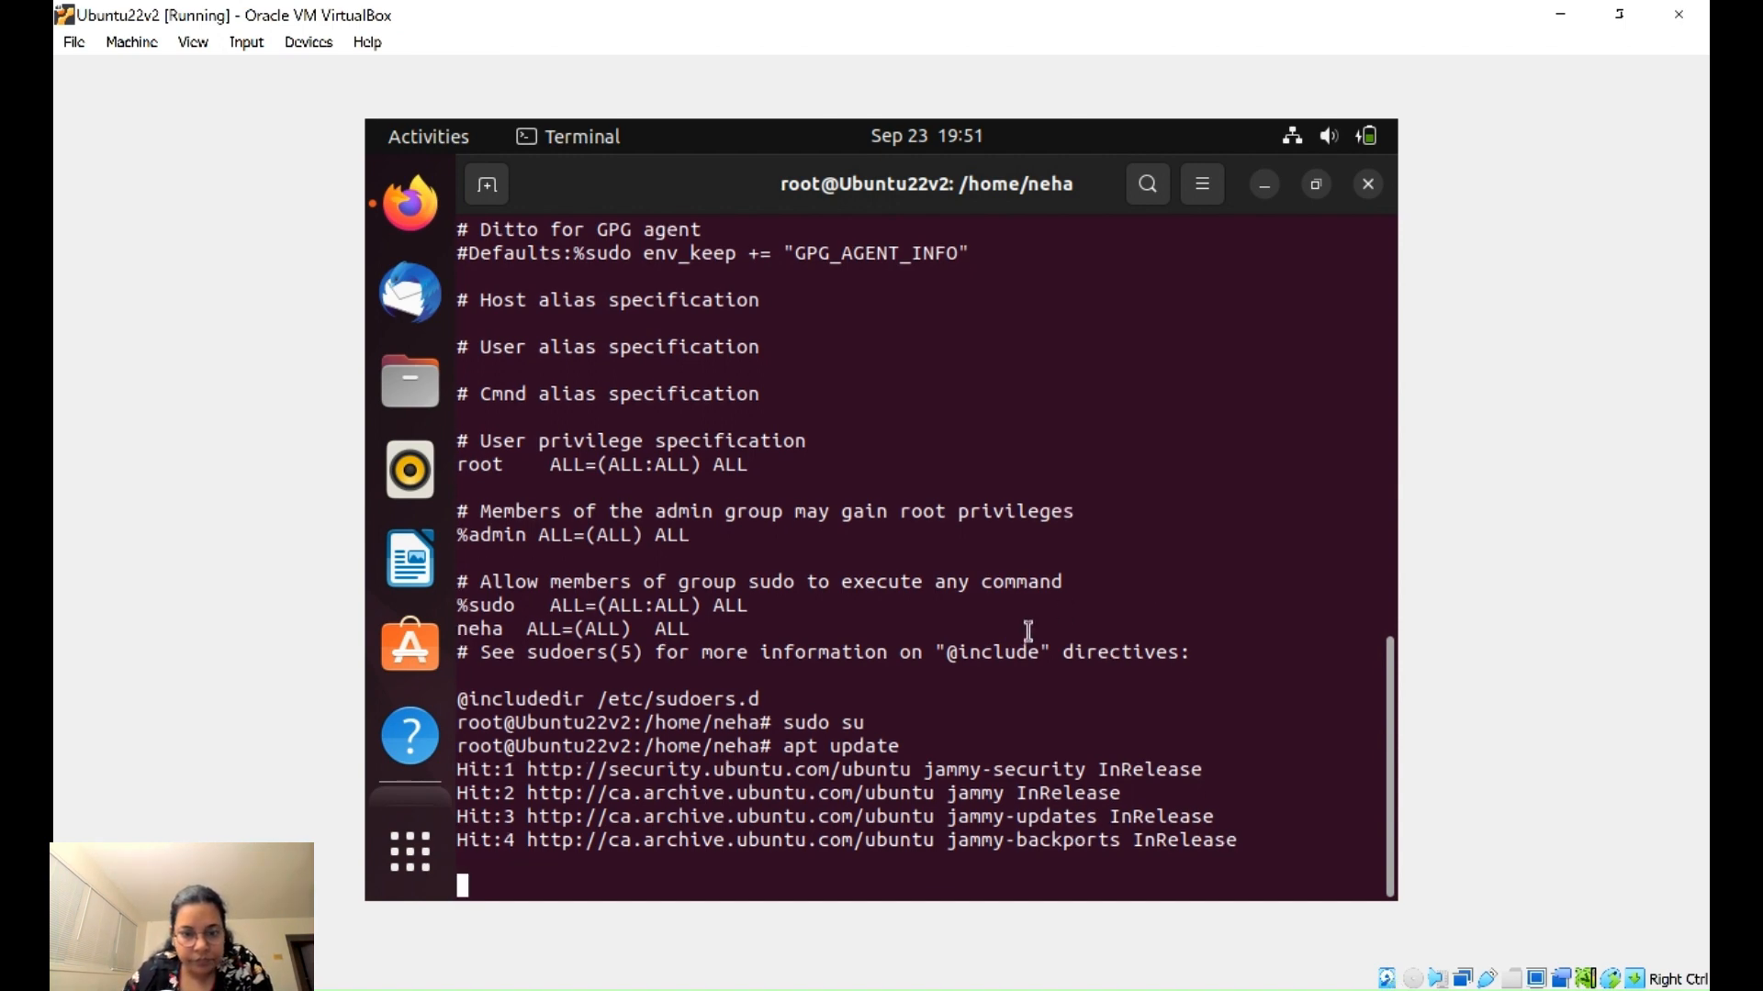
pyautogui.hotkey('ctrl', 'c')
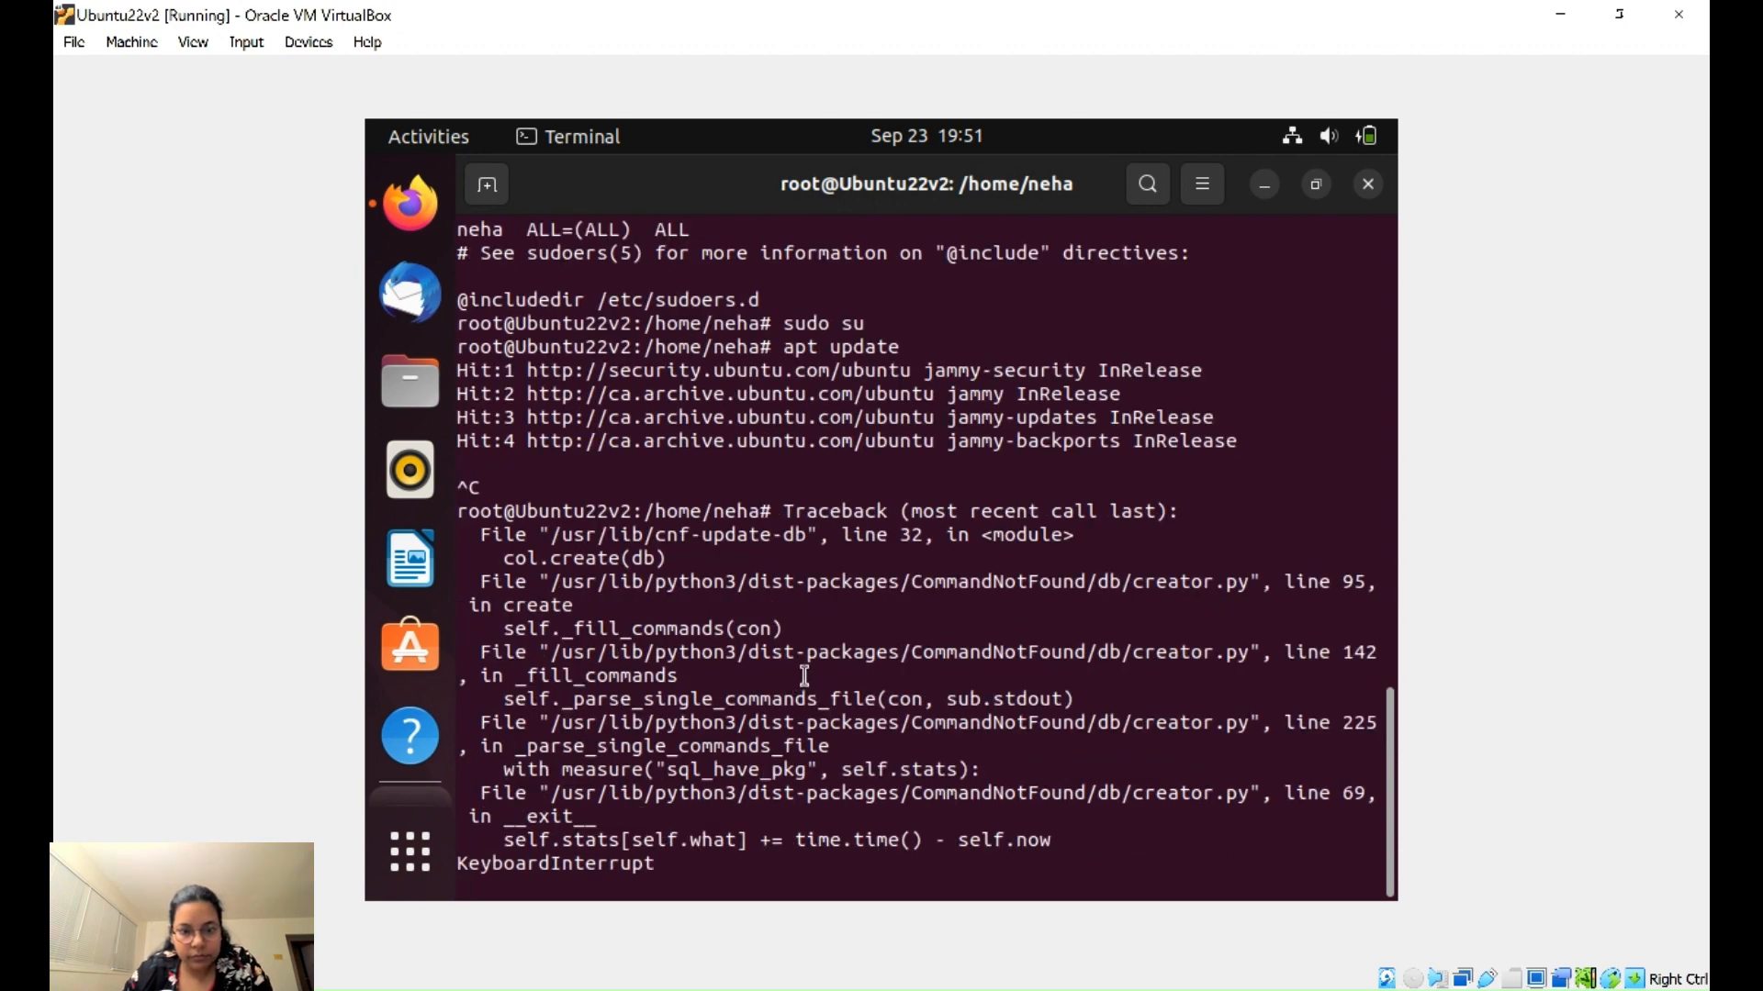
pyautogui.press('Return')
pyautogui.press('Up')
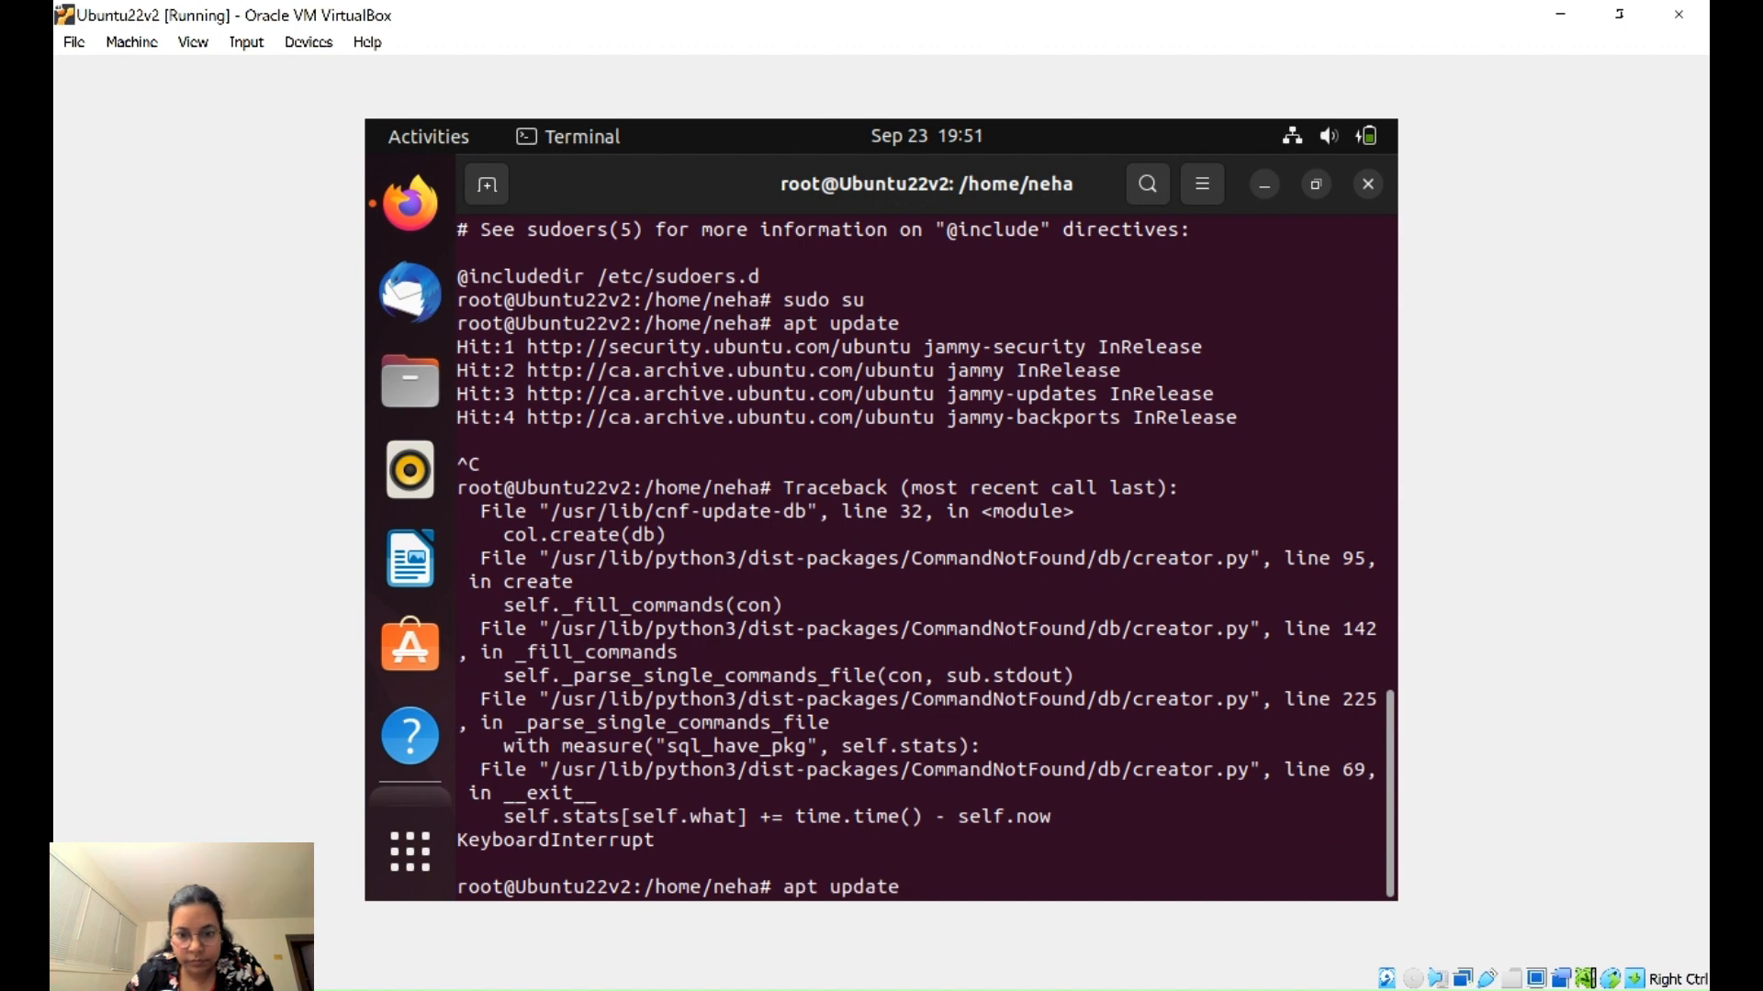
pyautogui.press('Return')
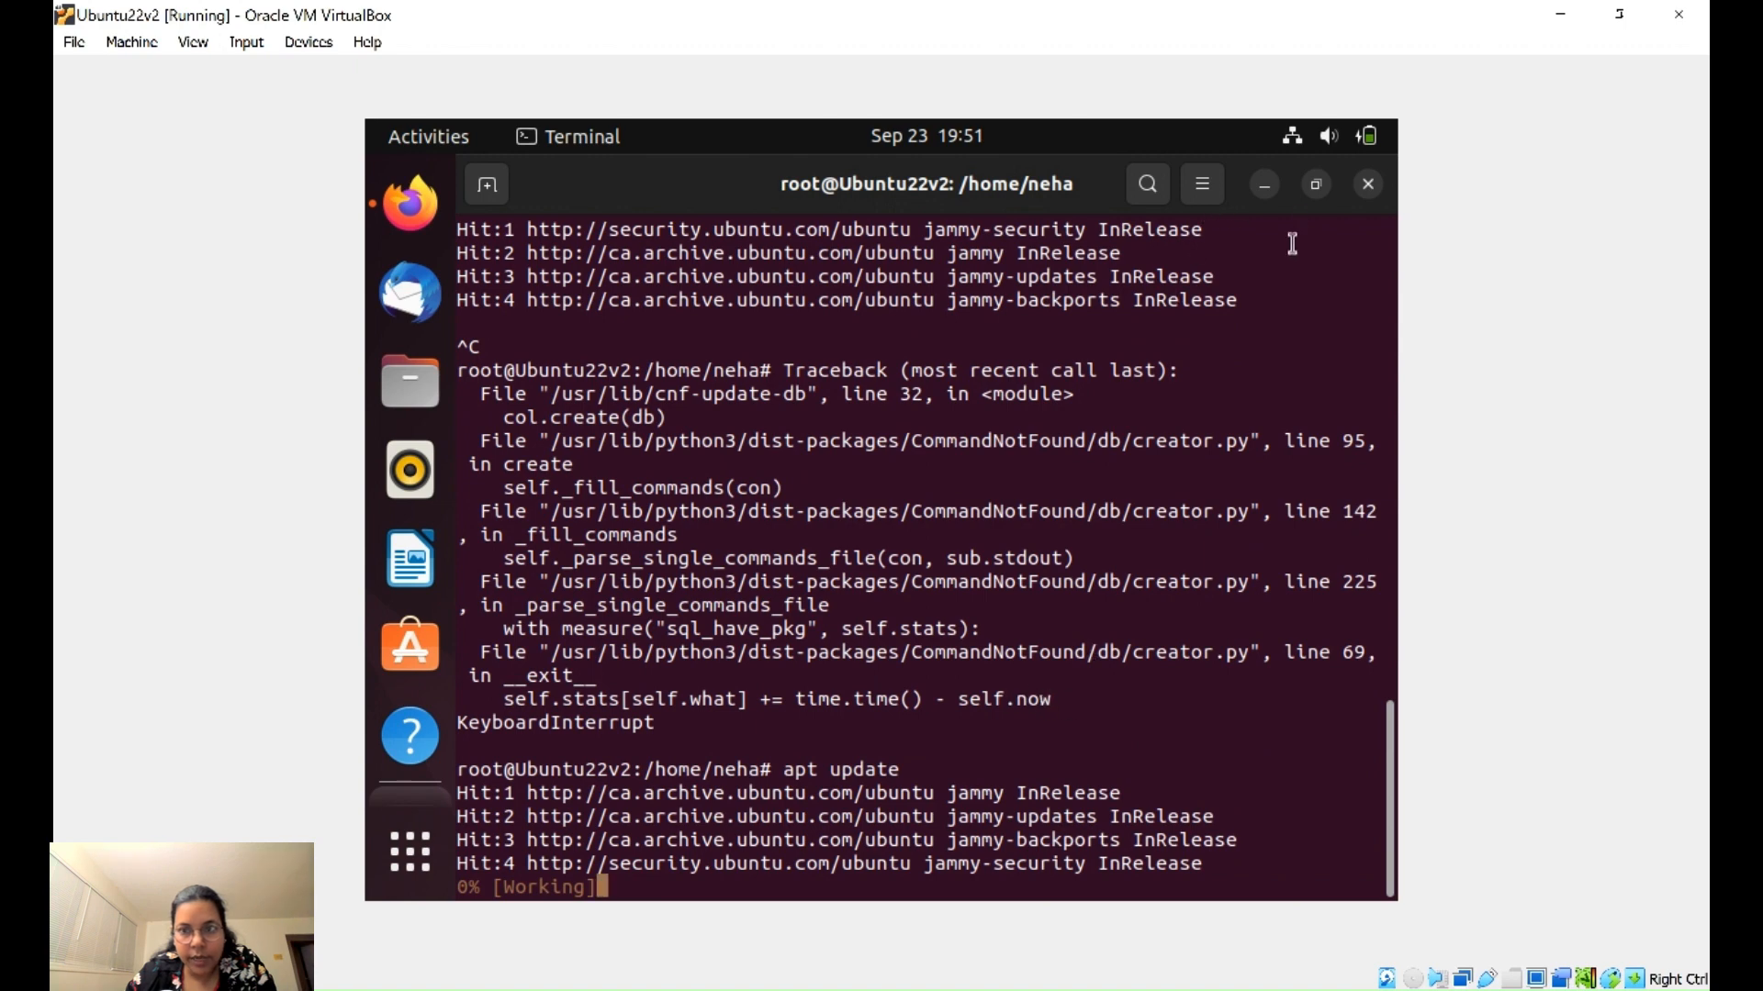
pyautogui.click(1316, 184)
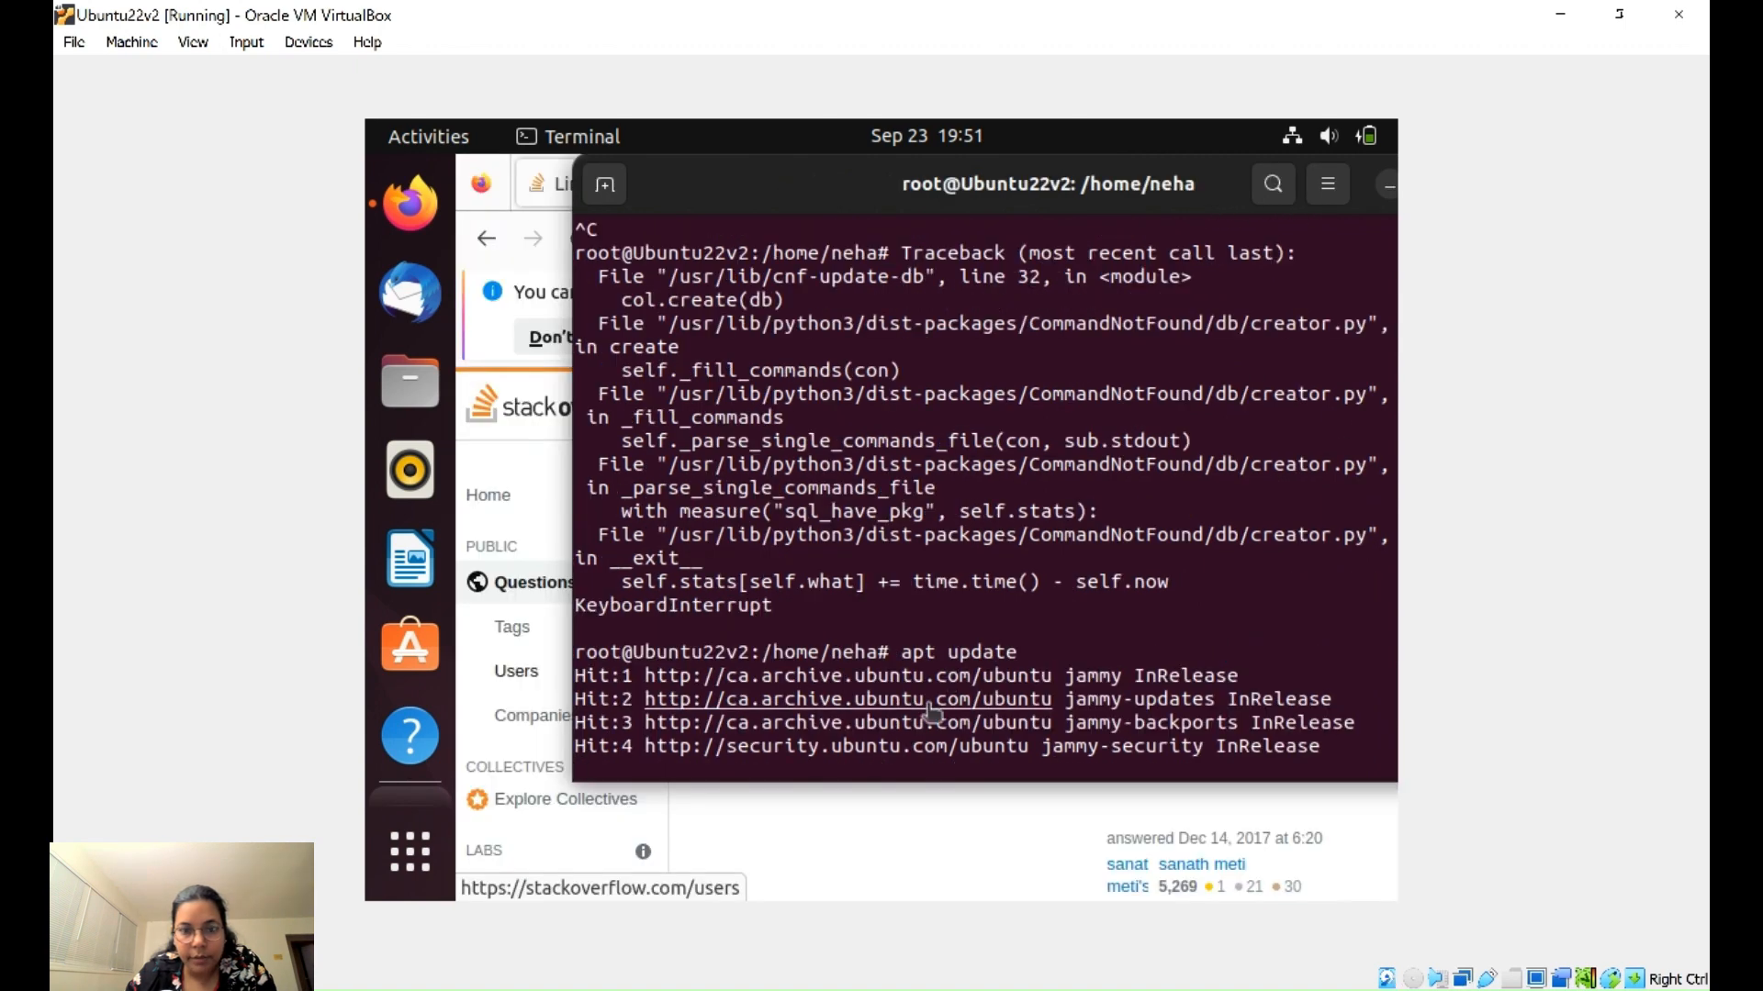